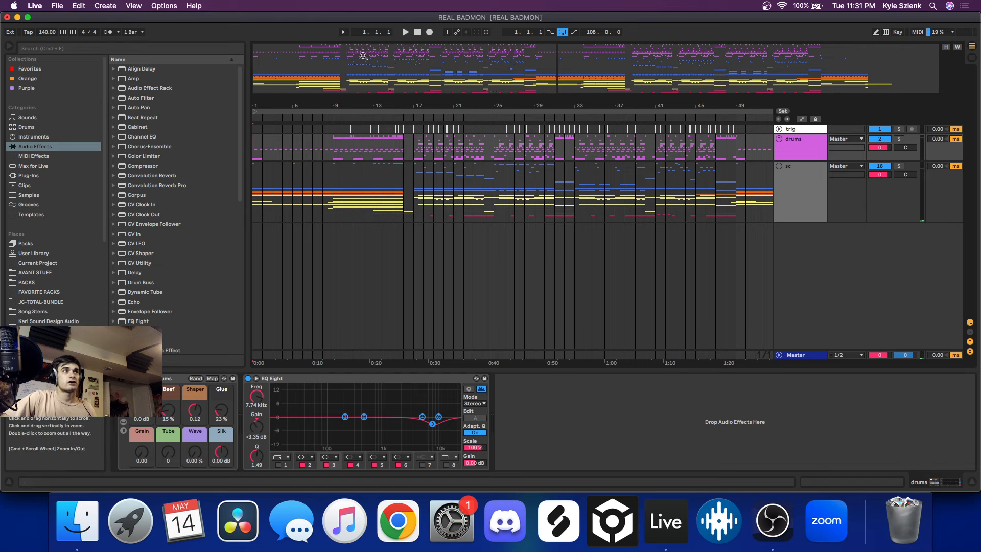
# Select the entire arrangement and play the song from the beginning.
pyautogui.moveTo(364, 55); pyautogui.dragTo(427, 58)
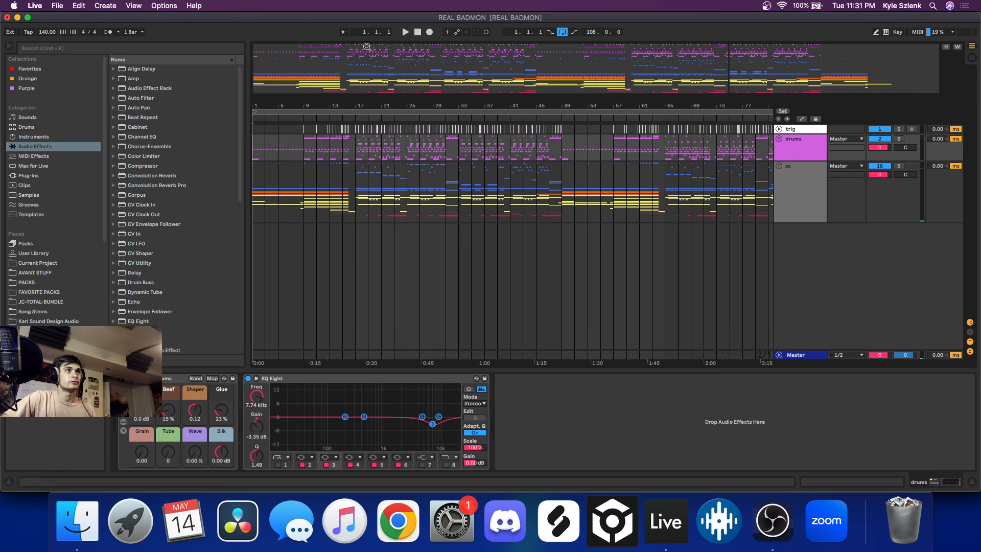
pyautogui.moveTo(366, 48); pyautogui.dragTo(365, 56)
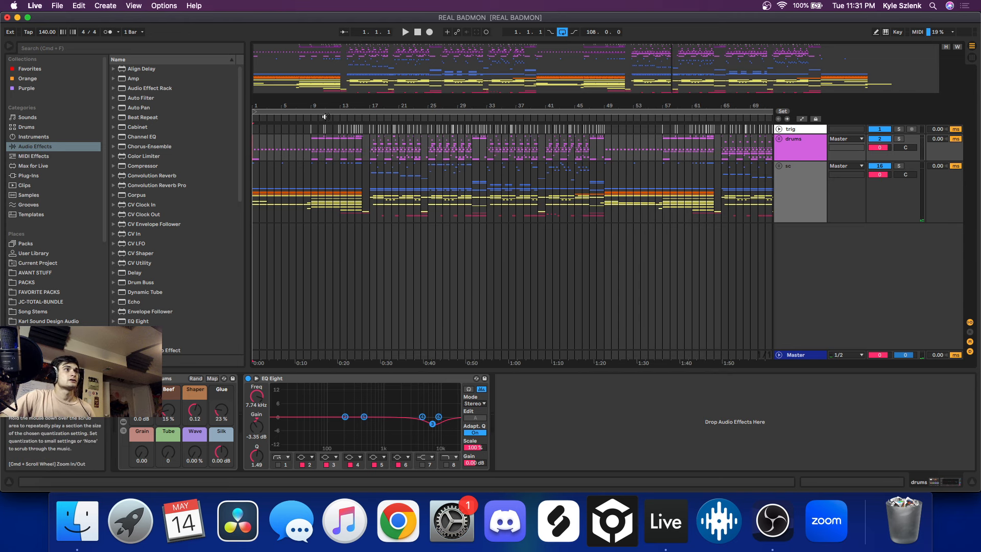
pyautogui.press('super+a')
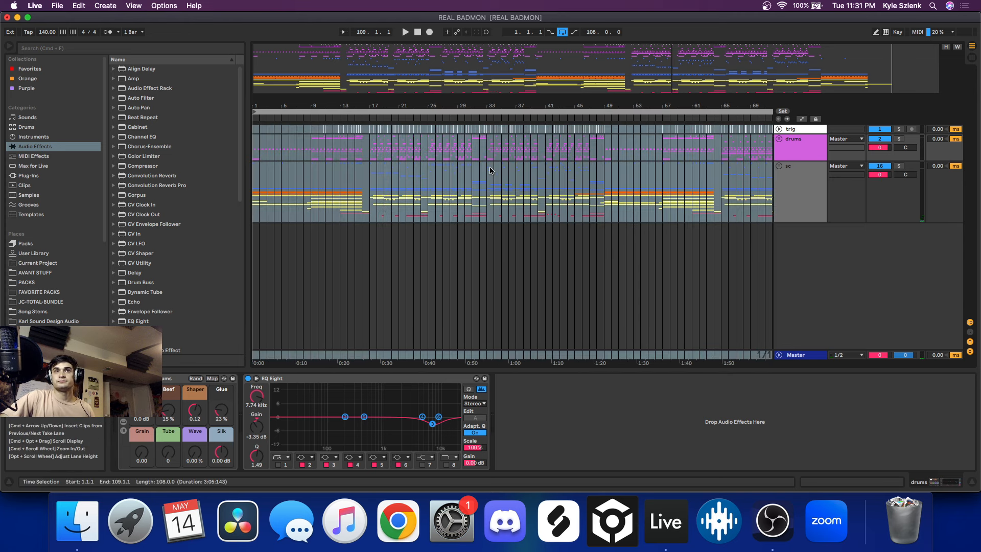
pyautogui.press('space')
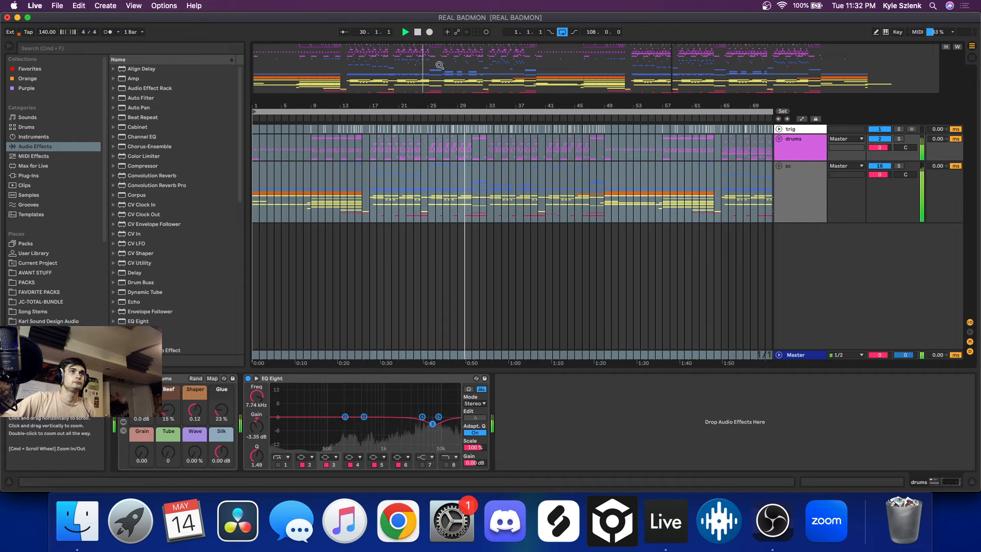
pyautogui.doubleClick(436, 68)
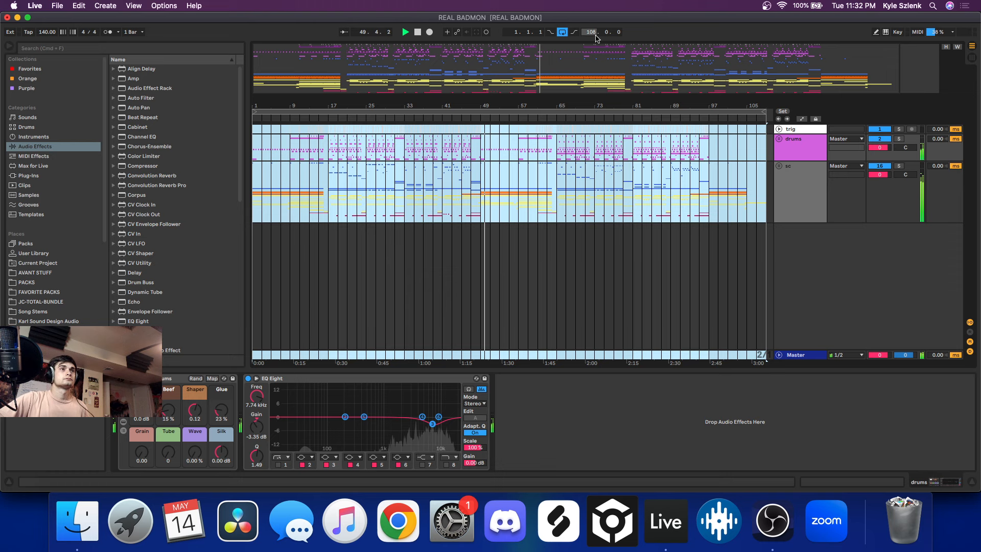
pyautogui.click(492, 187)
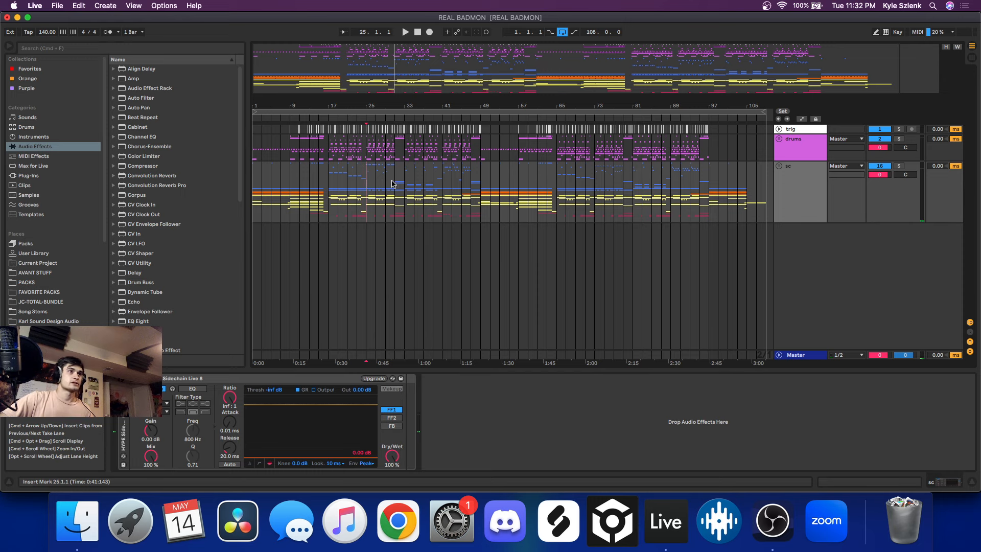
# Unfold the drums group, solo it and audition it from bar 17.
pyautogui.click(331, 147)
pyautogui.moveTo(352, 57); pyautogui.dragTo(363, 71)
pyautogui.click(779, 139)
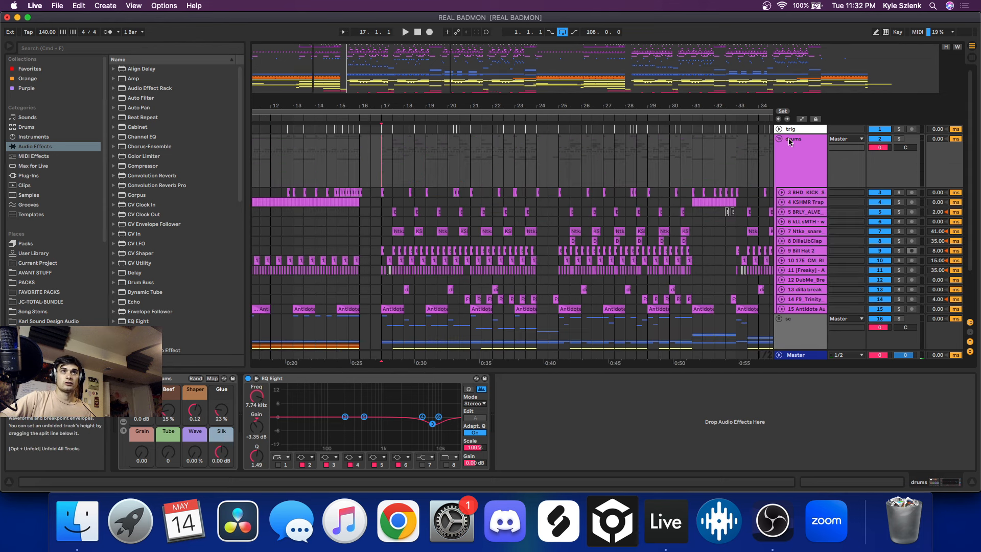
pyautogui.click(899, 139)
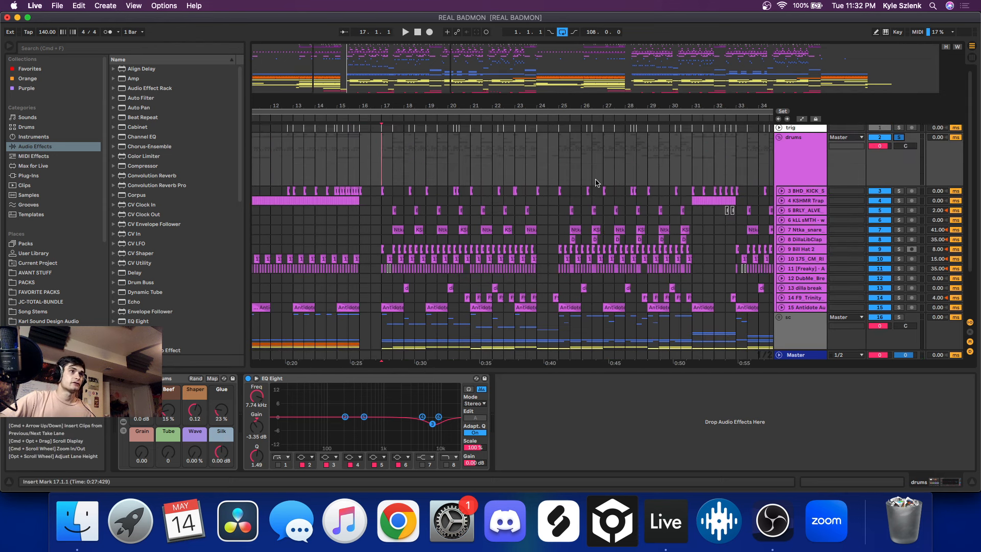
pyautogui.press('space')
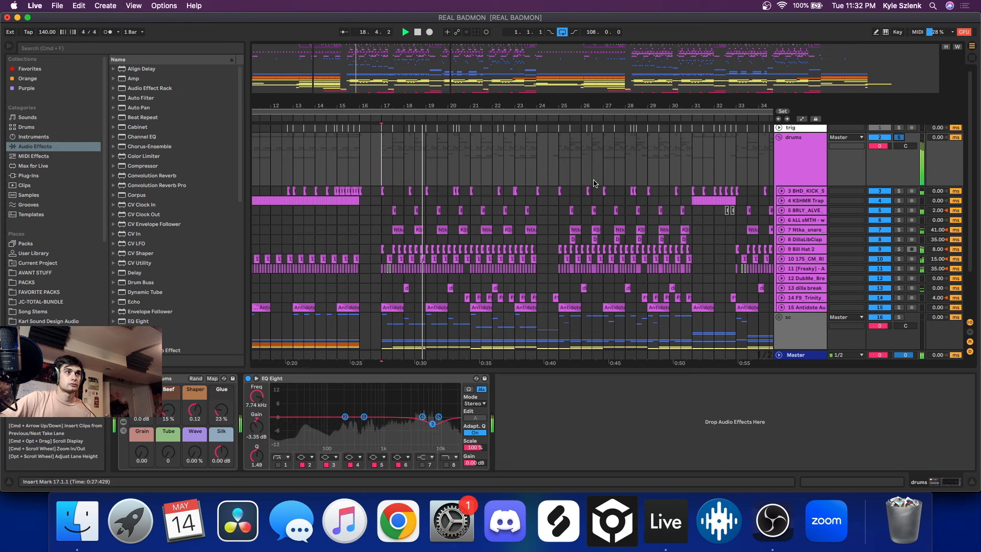
pyautogui.scroll(-3, 577, 187)
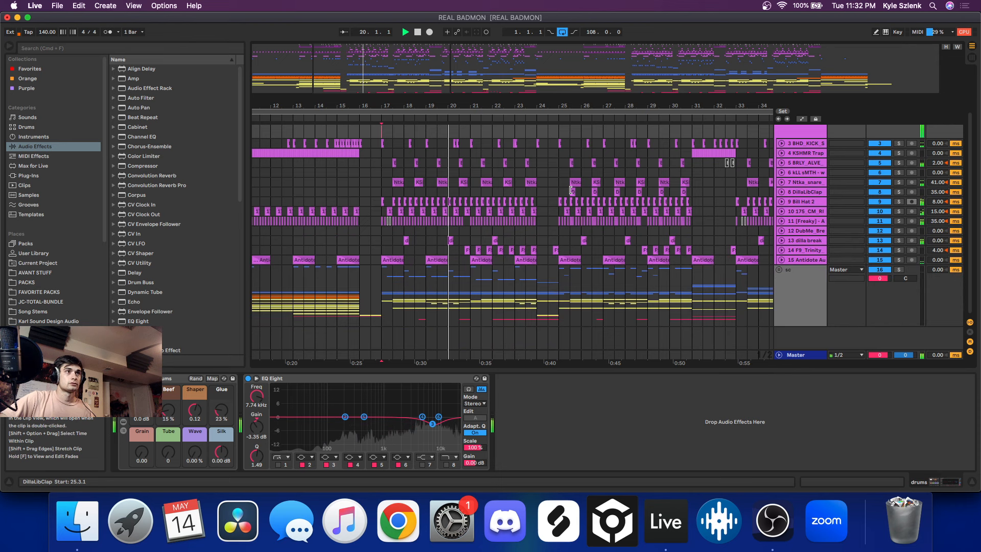
pyautogui.press('space')
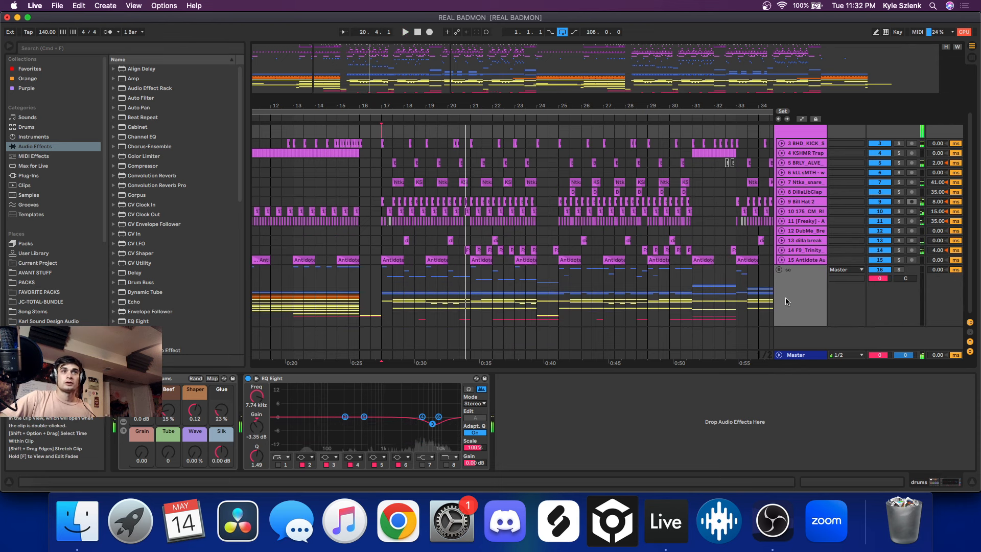
# Audition the basses group and the fx group from bar 17, each one soloed.
pyautogui.scroll(-10, 733, 244)
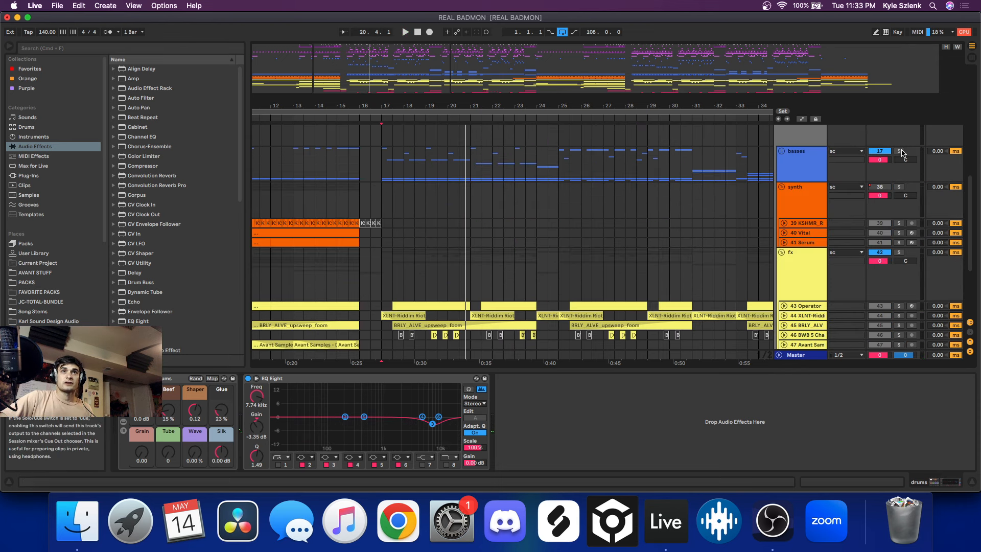
pyautogui.press('space')
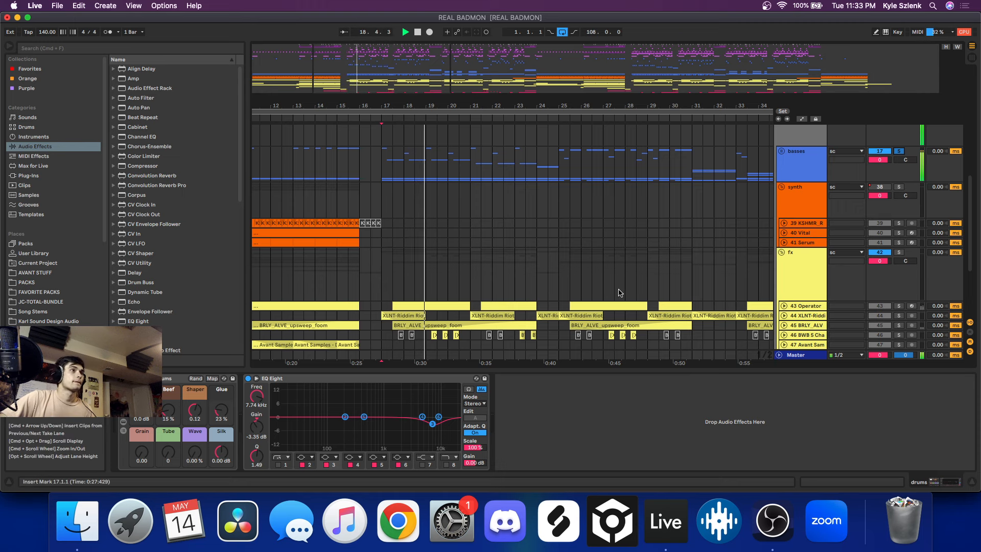
pyautogui.press('space')
pyautogui.scroll(-4, 581, 251)
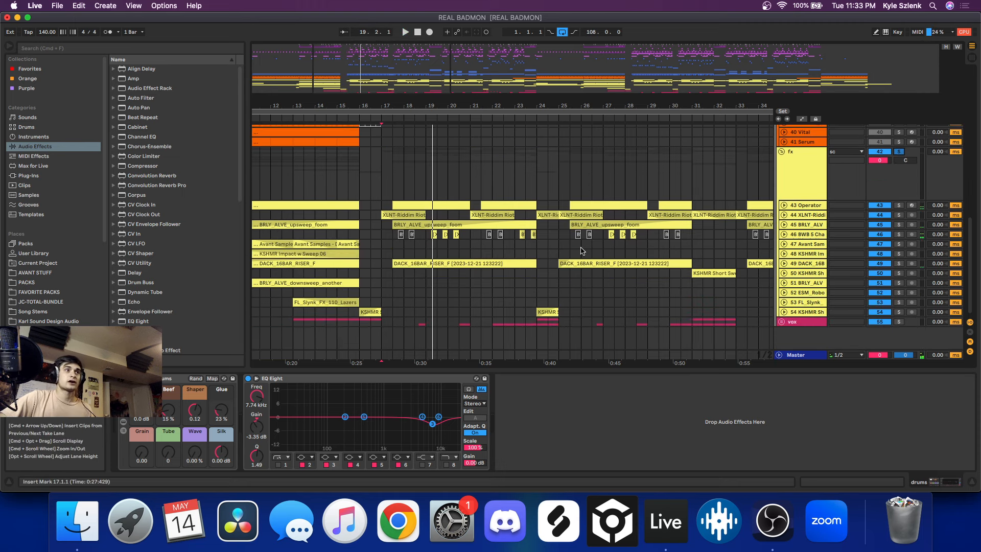
pyautogui.press('space')
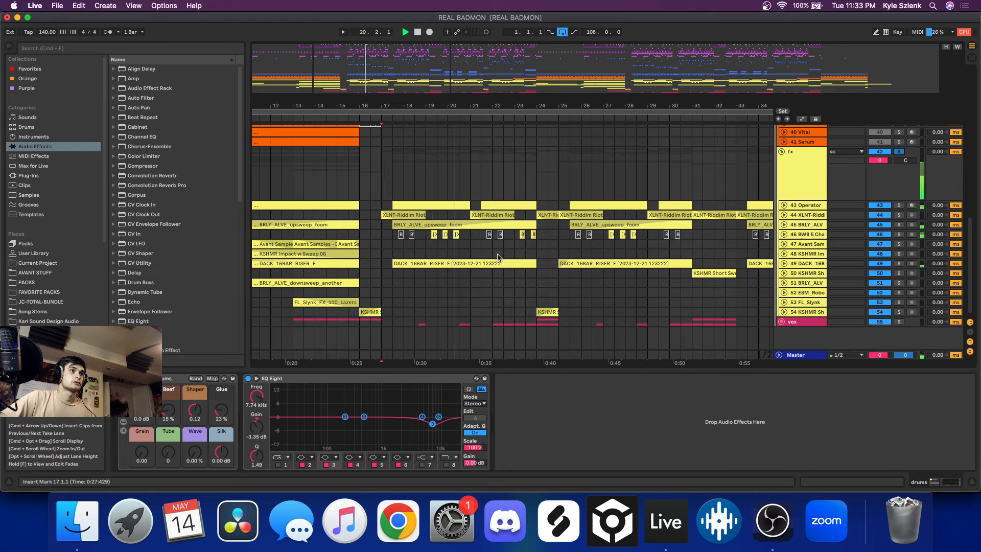
pyautogui.press('space')
# Solo the Rudeboy track in the vox group and audition its vocal clips between bars 18 and 24.
pyautogui.scroll(-3, 921, 322)
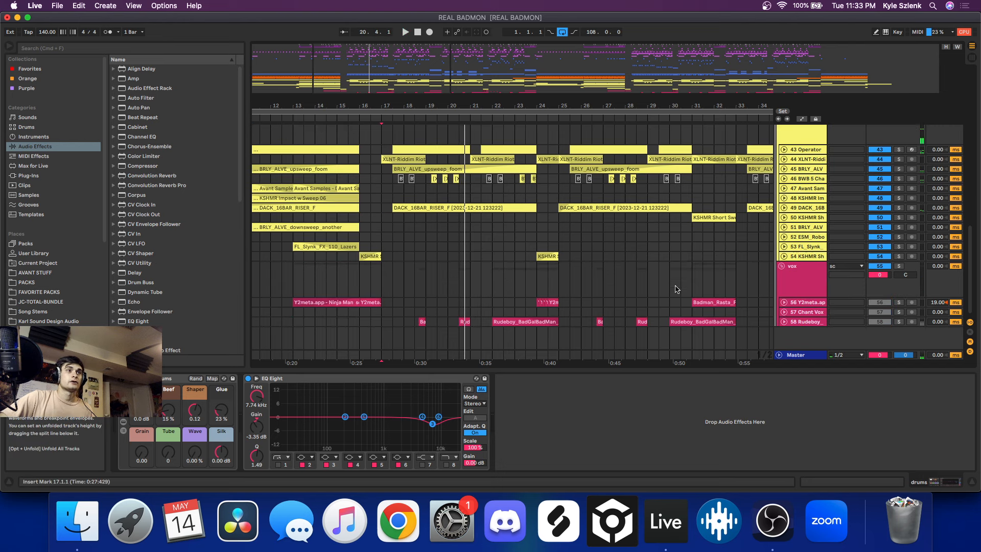
pyautogui.click(425, 322)
pyautogui.press('space')
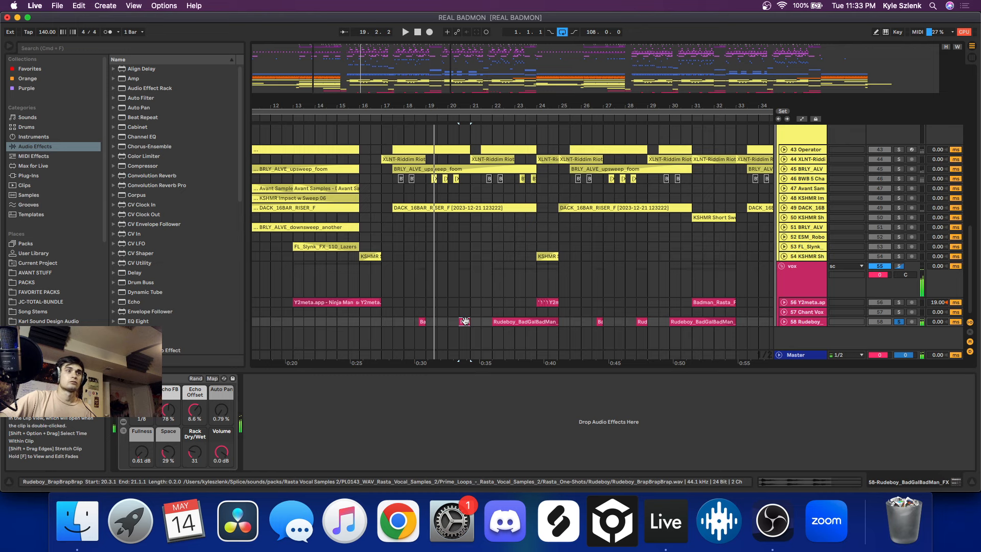
pyautogui.click(466, 322)
pyautogui.click(494, 322)
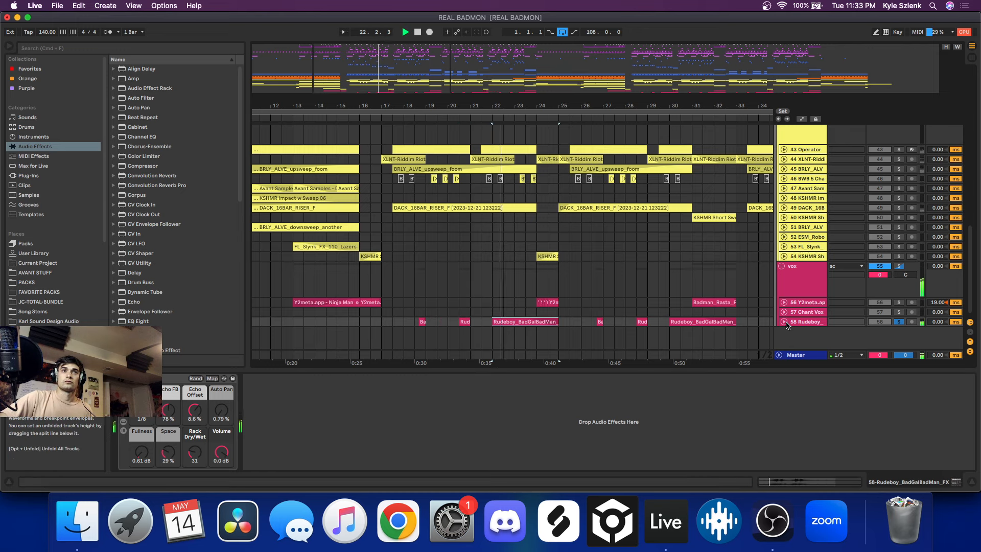
# Solo the Y2meta vocal track and audition its clip at bar 16.
pyautogui.click(549, 301)
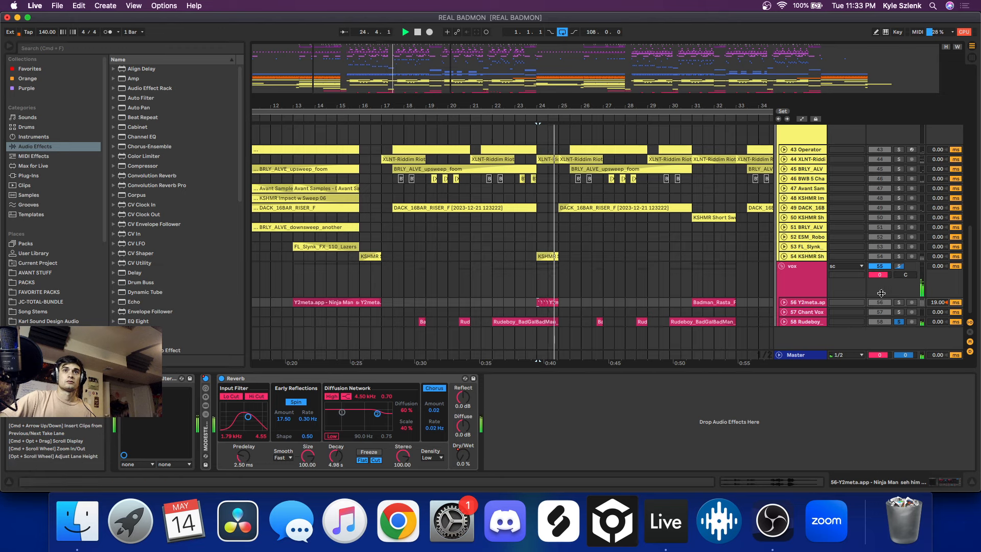
pyautogui.click(898, 303)
pyautogui.click(370, 302)
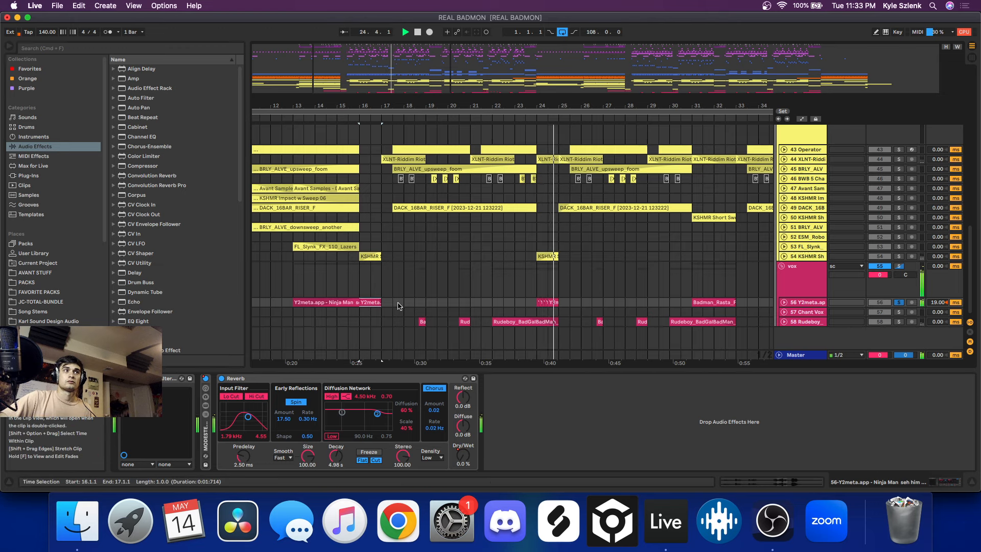
pyautogui.press('space')
pyautogui.press('space')
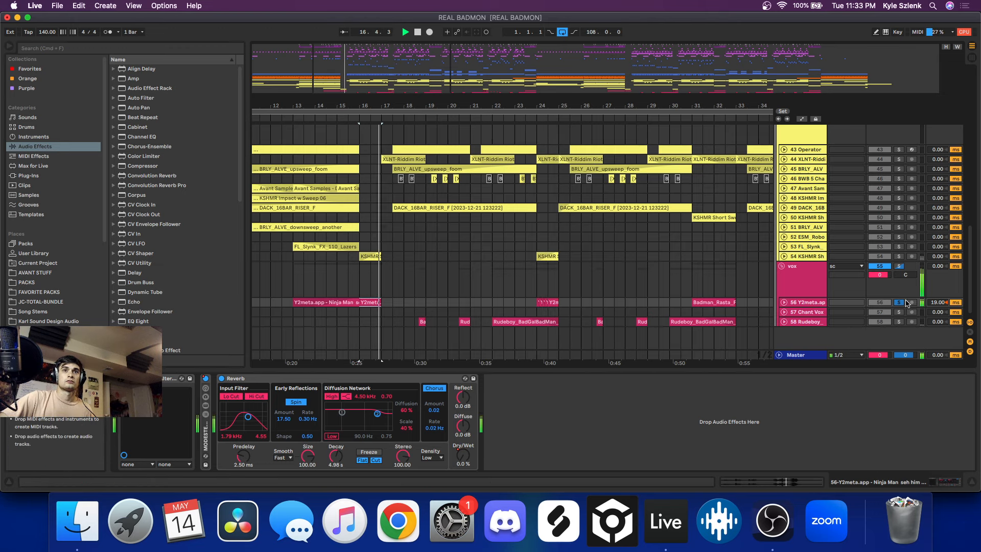
pyautogui.press('space')
# Turn off the vocal solo, play the full mix from bar 16 and place the insert mark at bar 17.
pyautogui.click(899, 302)
pyautogui.press('space')
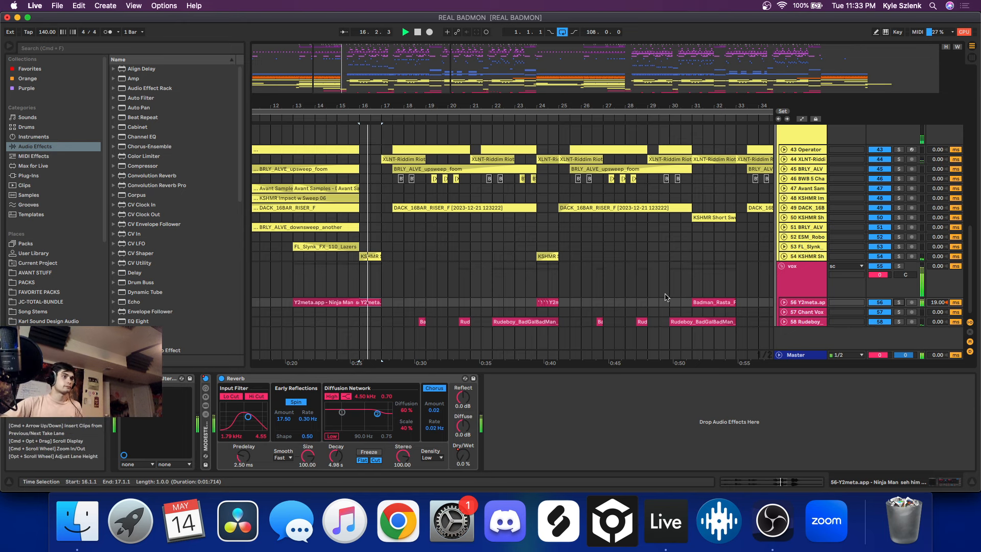
pyautogui.scroll(15, 664, 301)
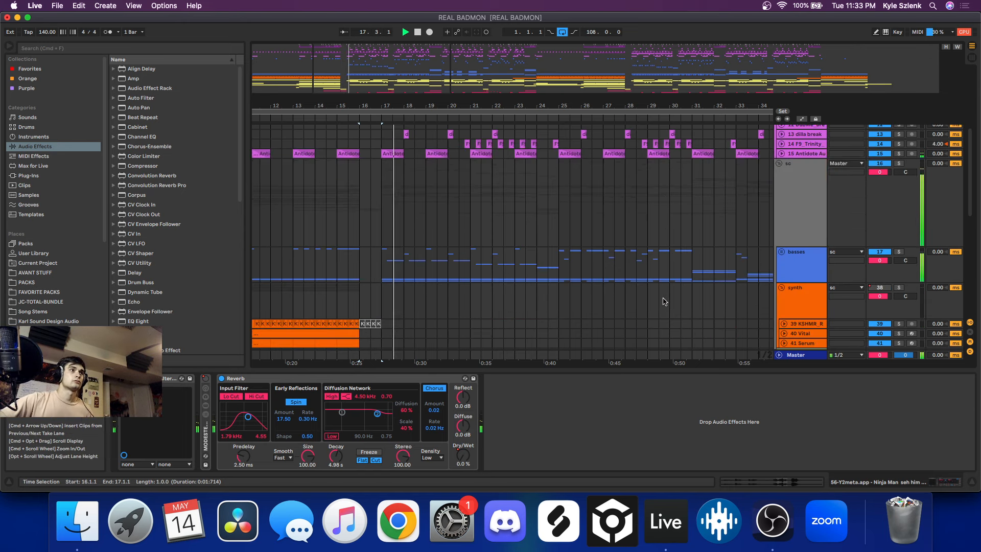
pyautogui.click(382, 170)
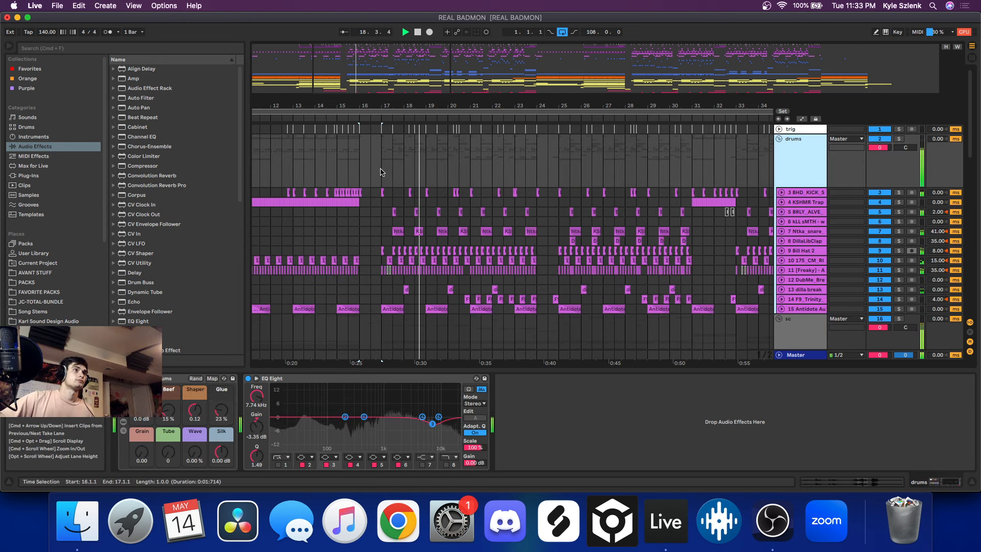
pyautogui.press('space')
# Unfold the kick track in the soloed drums group and examine the waveform of its bar 17 clip, including the fade-out.
pyautogui.scroll(5, 376, 171)
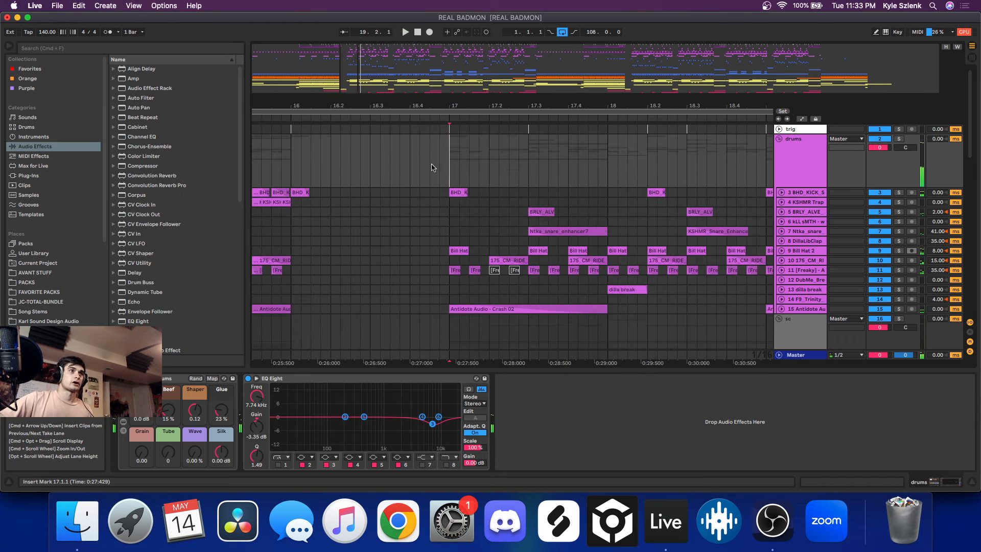
pyautogui.click(781, 193)
pyautogui.click(798, 193)
pyautogui.click(451, 194)
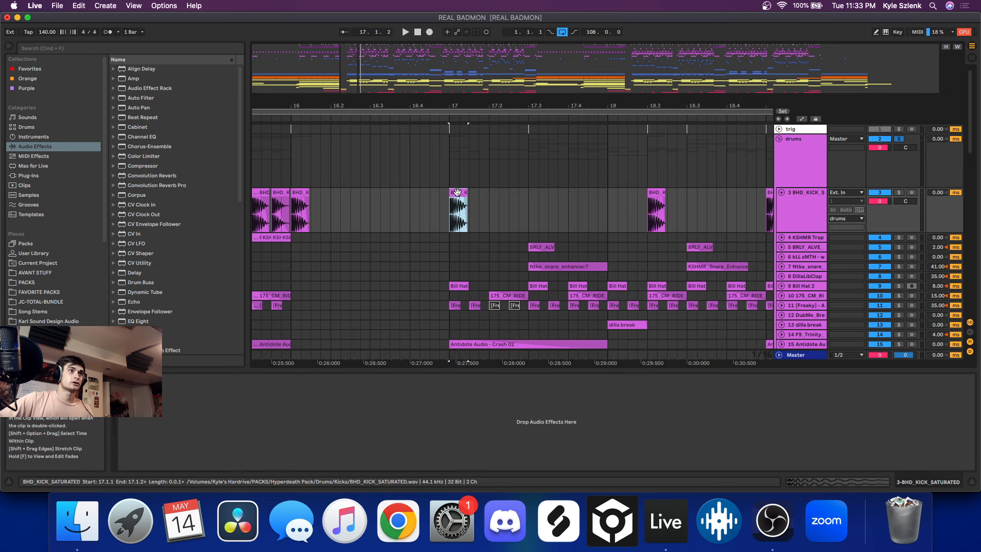
pyautogui.scroll(4, 454, 196)
pyautogui.scroll(3, 471, 205)
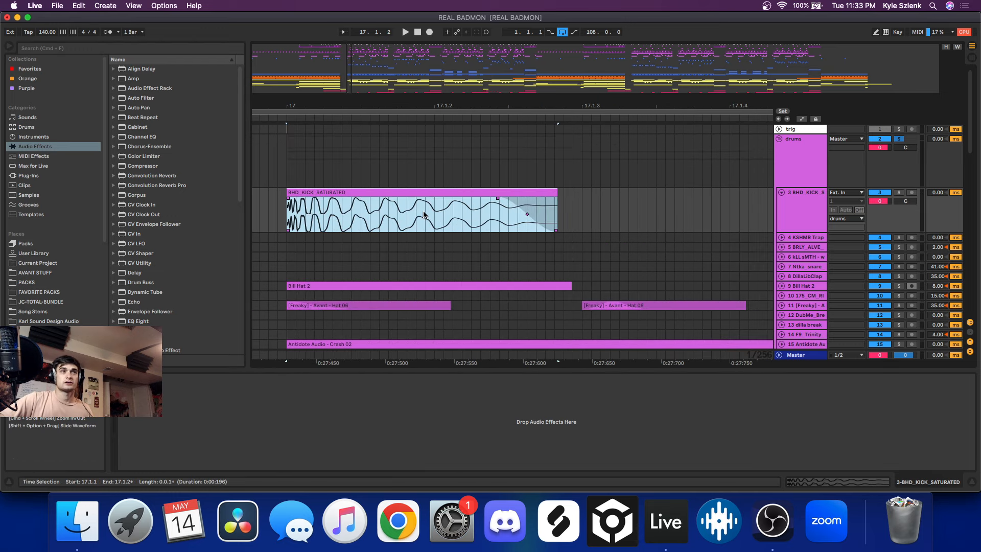
pyautogui.scroll(-8, 537, 208)
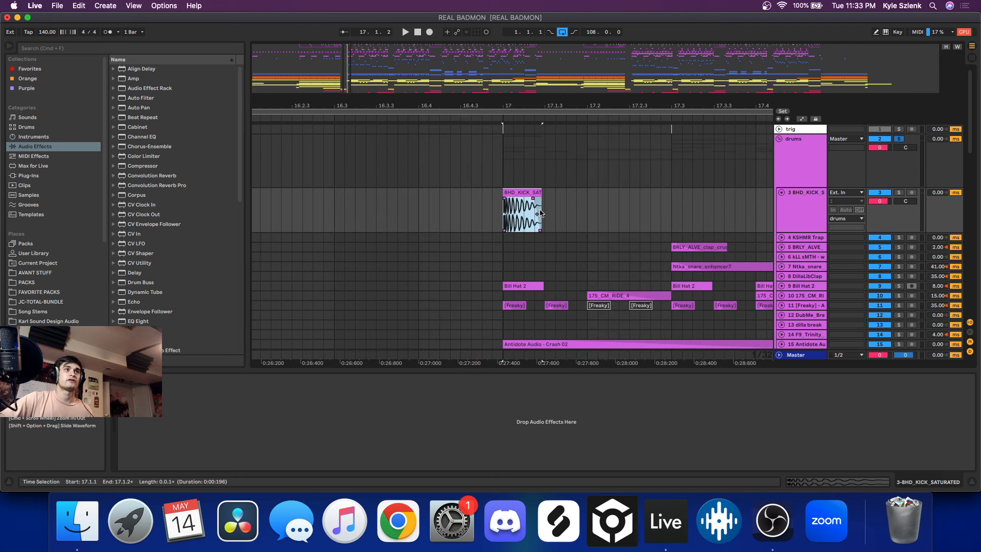
pyautogui.scroll(6, 531, 217)
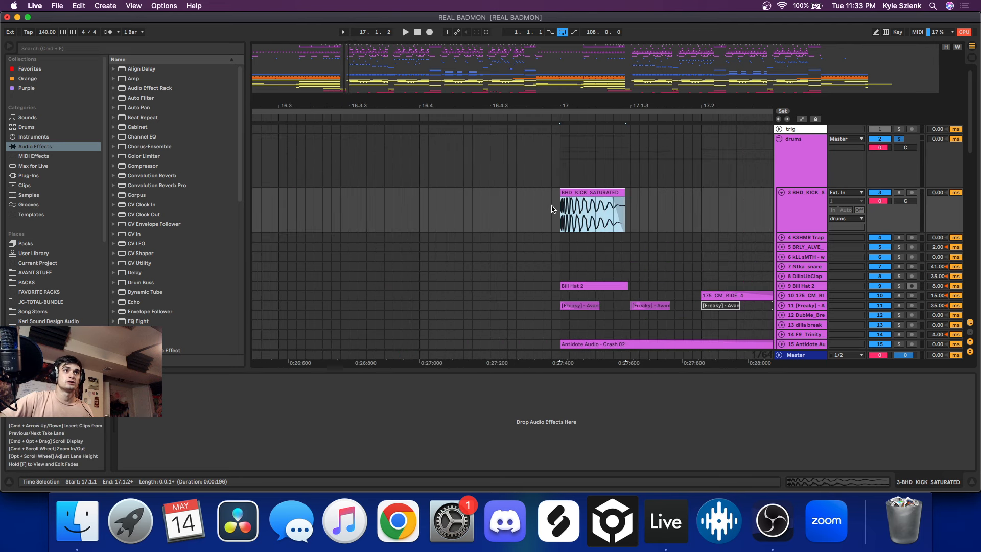
pyautogui.scroll(4, 684, 217)
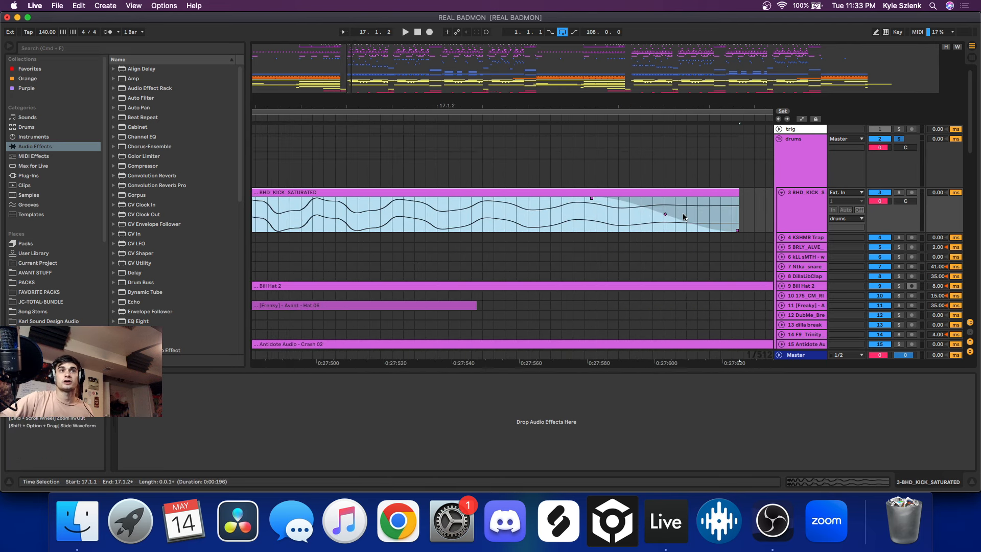
pyautogui.scroll(-4, 468, 209)
# Solo the BHD_KICK_SATURATED track and play its kick clip at bar 17.
pyautogui.click(397, 193)
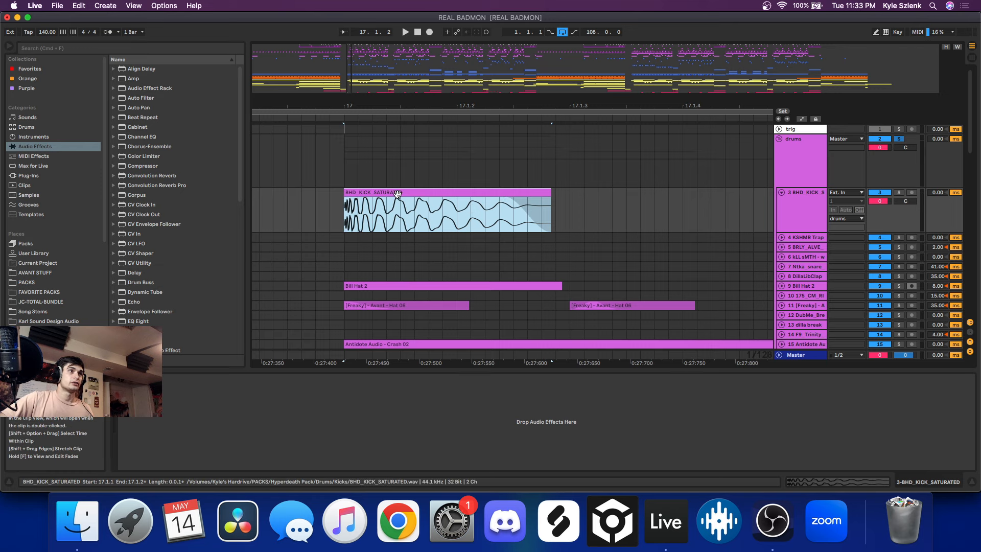
pyautogui.click(813, 195)
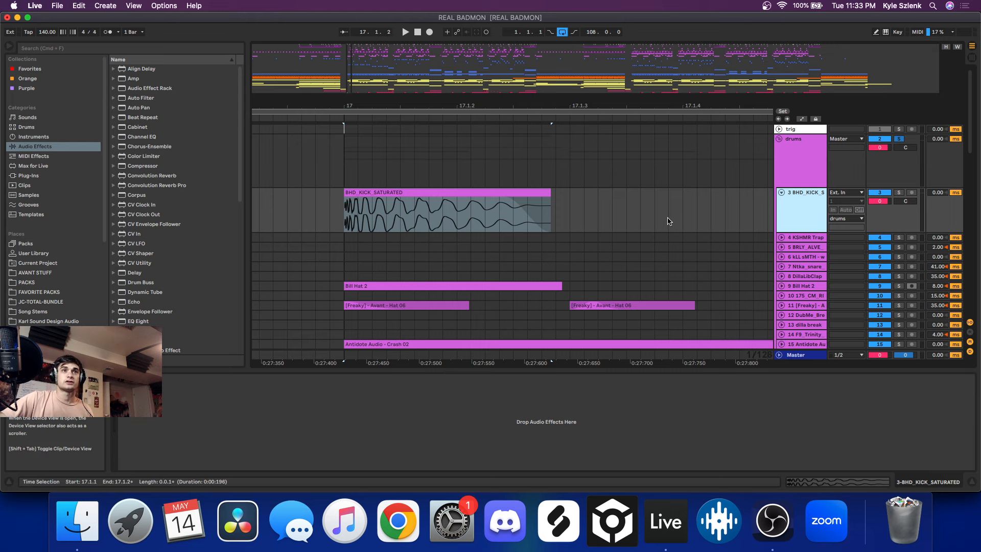
pyautogui.click(899, 193)
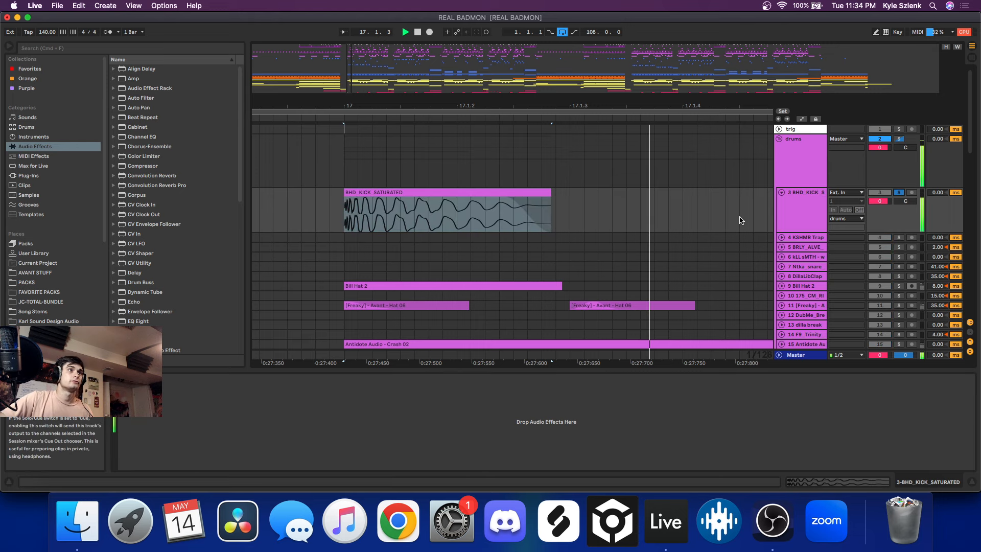
# Stop the kick, unfold and solo the Bill Hat 2 track, and play its clip at 17.3.
pyautogui.scroll(-3, 751, 224)
pyautogui.press('x')
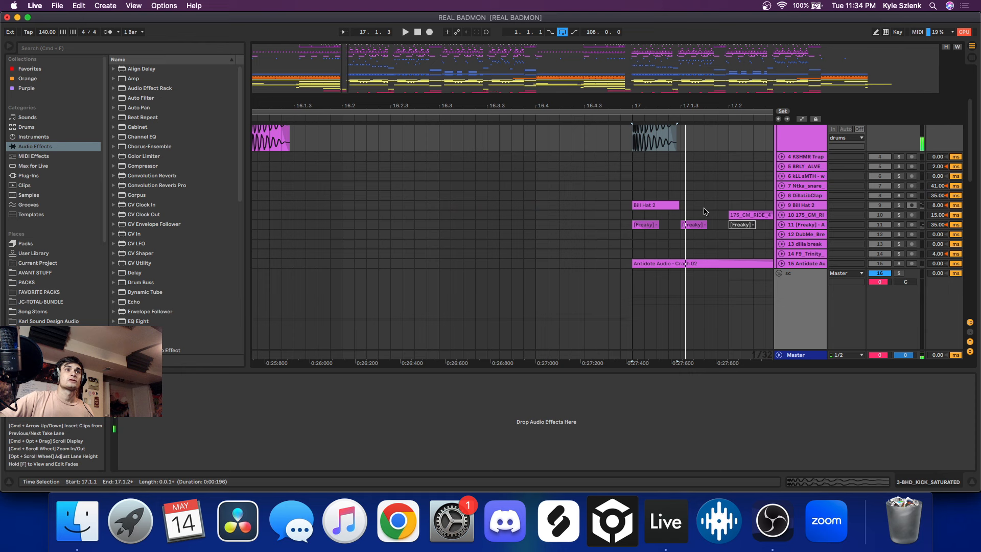
pyautogui.click(781, 205)
pyautogui.press('+')
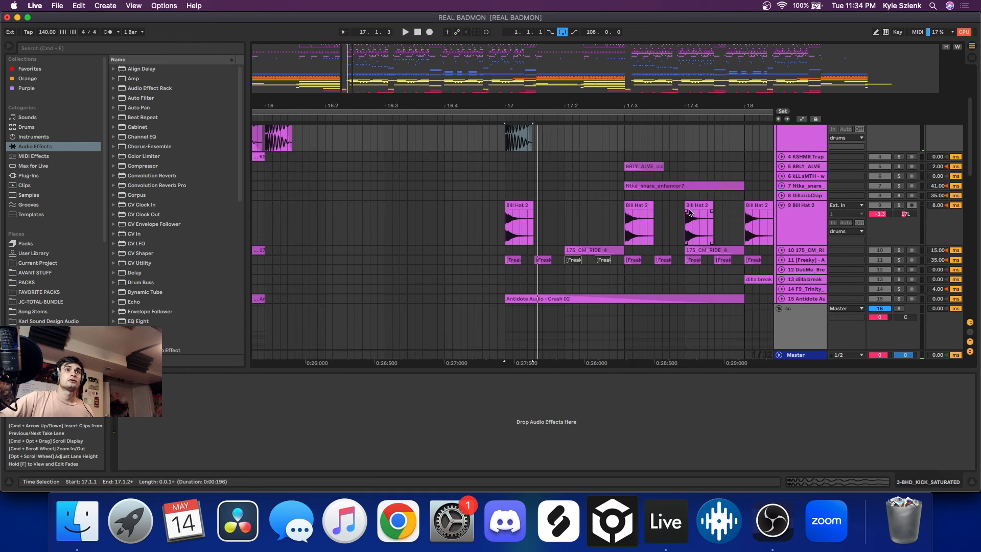
pyautogui.click(638, 213)
pyautogui.click(899, 205)
pyautogui.press('space')
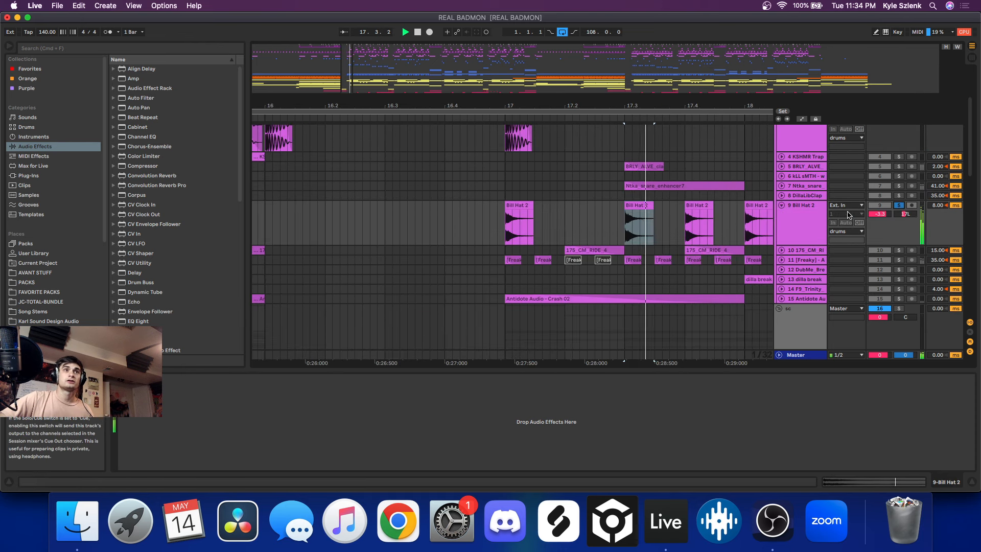
# Try an EQ Eight low cut on the Bill Hat 2 track, audition it and remove the device.
pyautogui.click(823, 219)
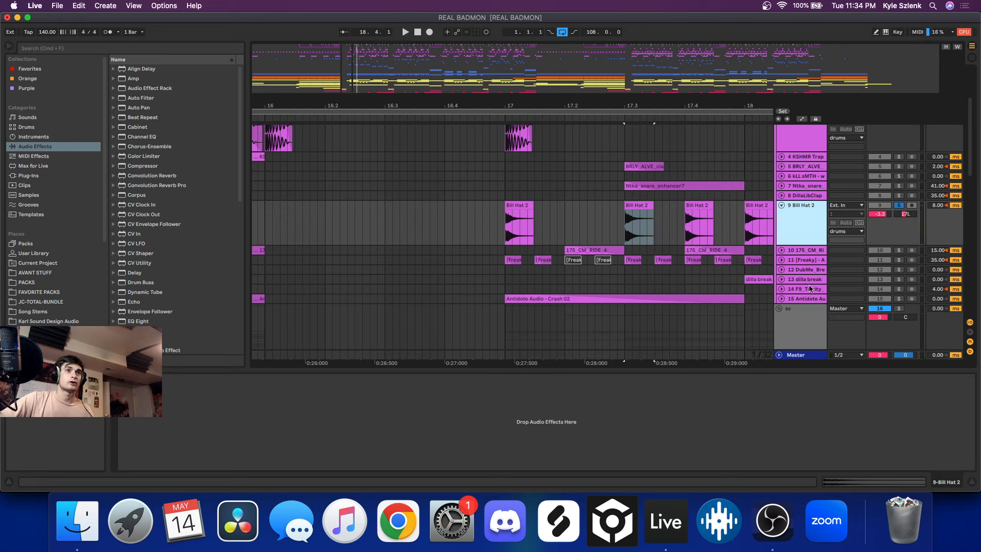
pyautogui.press('super+f')
pyautogui.write('eq')
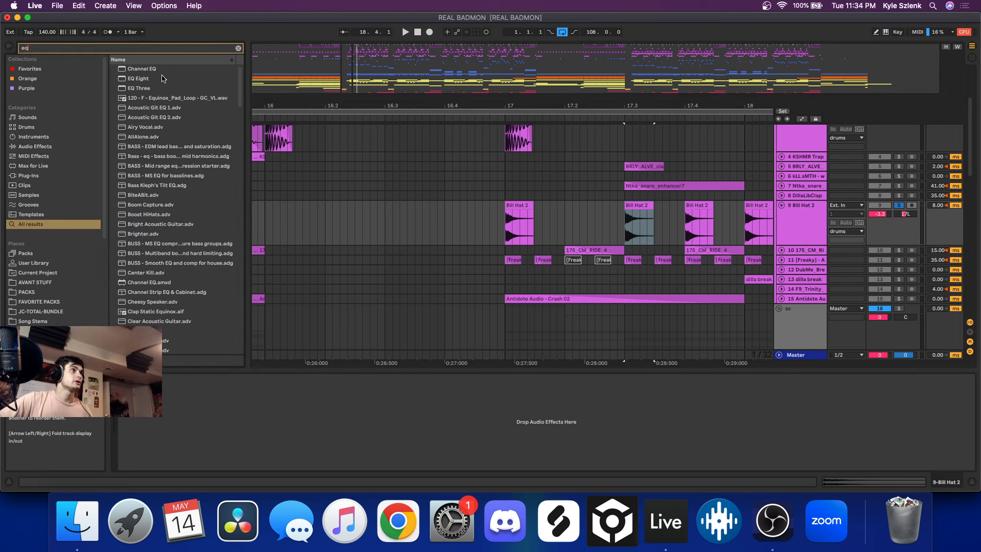
pyautogui.click(147, 78)
pyautogui.moveTo(267, 370); pyautogui.dragTo(218, 435)
pyautogui.press('space')
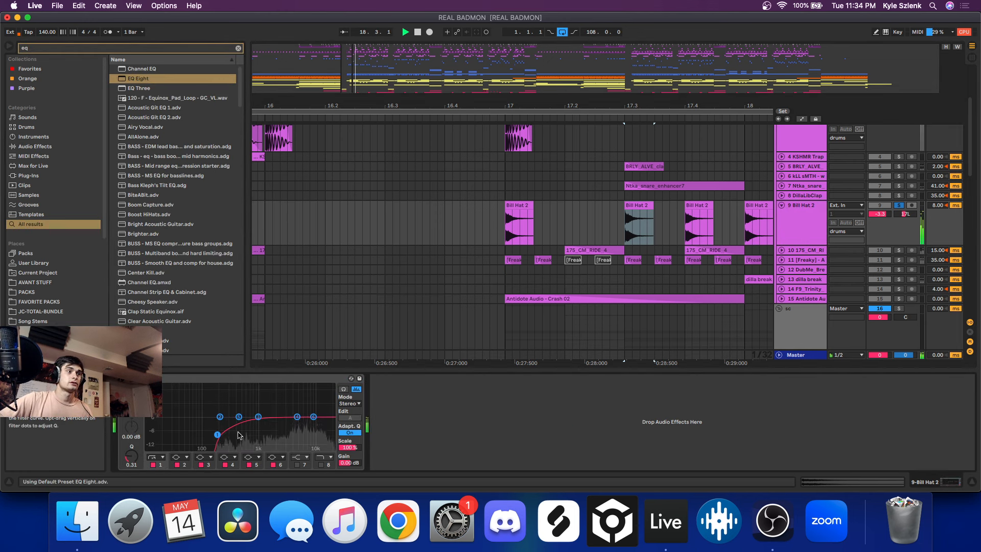
pyautogui.click(230, 378)
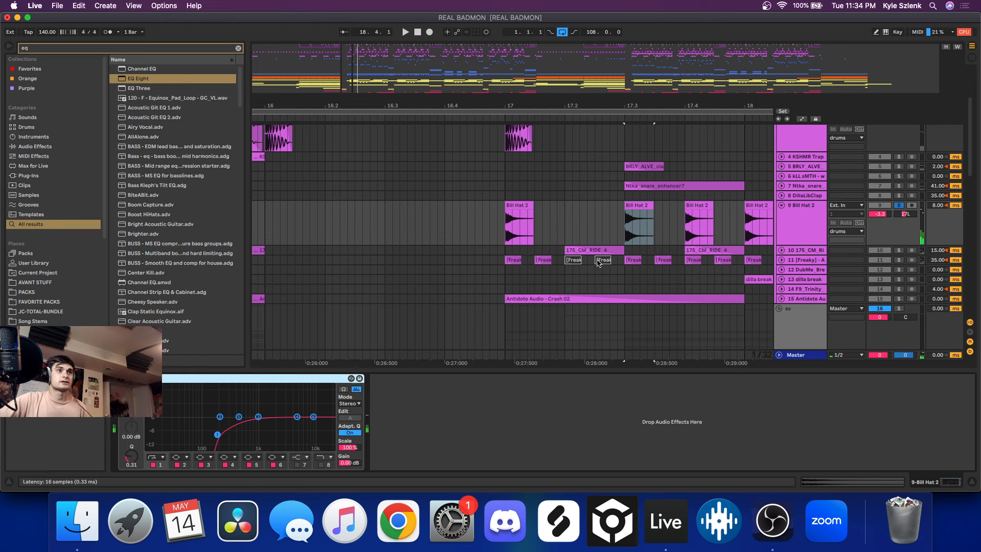
pyautogui.press('Delete')
# Examine how the kick, clap, snare and hat clips are arranged from bar 17 to bar 19.
pyautogui.keyDown('super'); pyautogui.scroll(-6, 595, 253); pyautogui.keyUp('super')
pyautogui.keyDown('super'); pyautogui.scroll(1, 640, 210); pyautogui.keyUp('super')
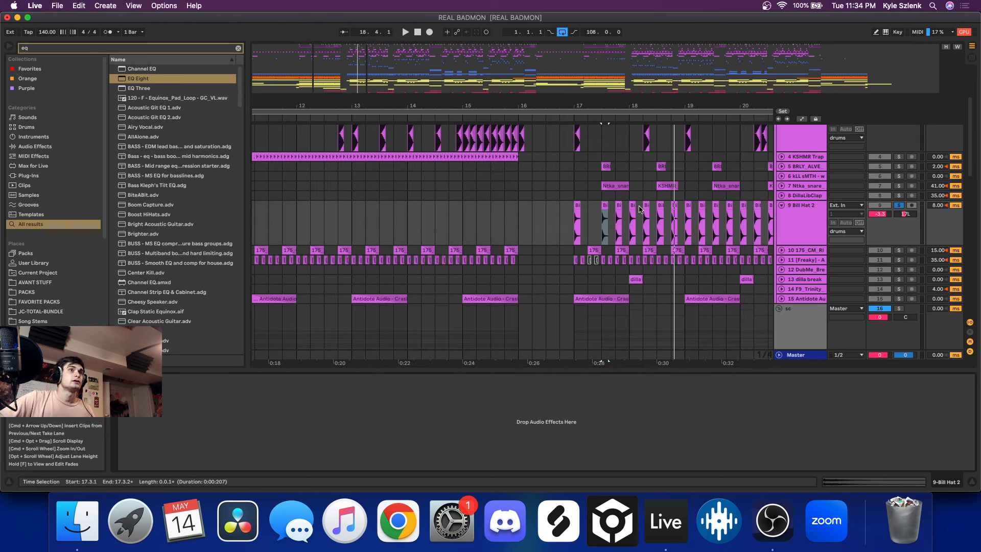
pyautogui.keyDown('super'); pyautogui.scroll(3, 639, 209); pyautogui.keyUp('super')
pyautogui.scroll(-3, 623, 235)
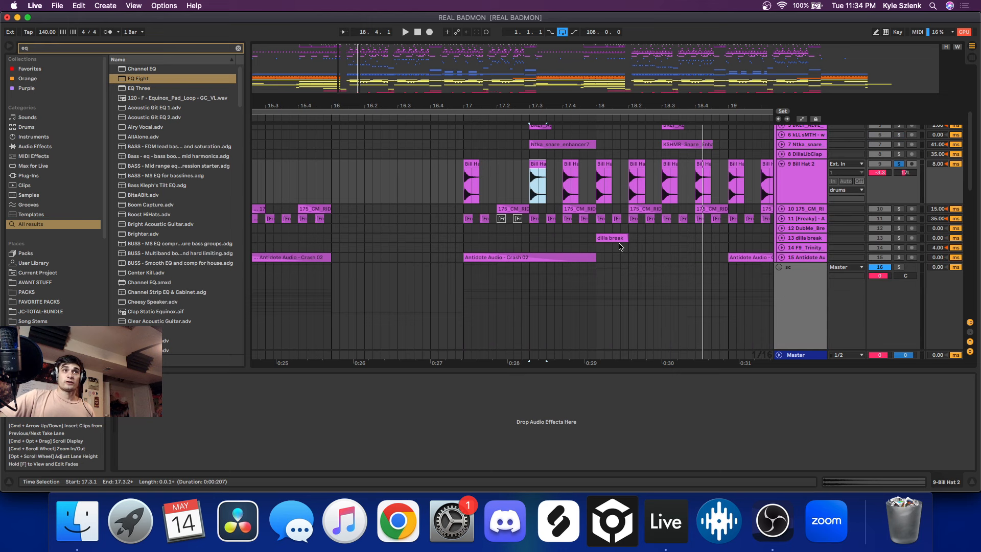
pyautogui.scroll(3, 626, 244)
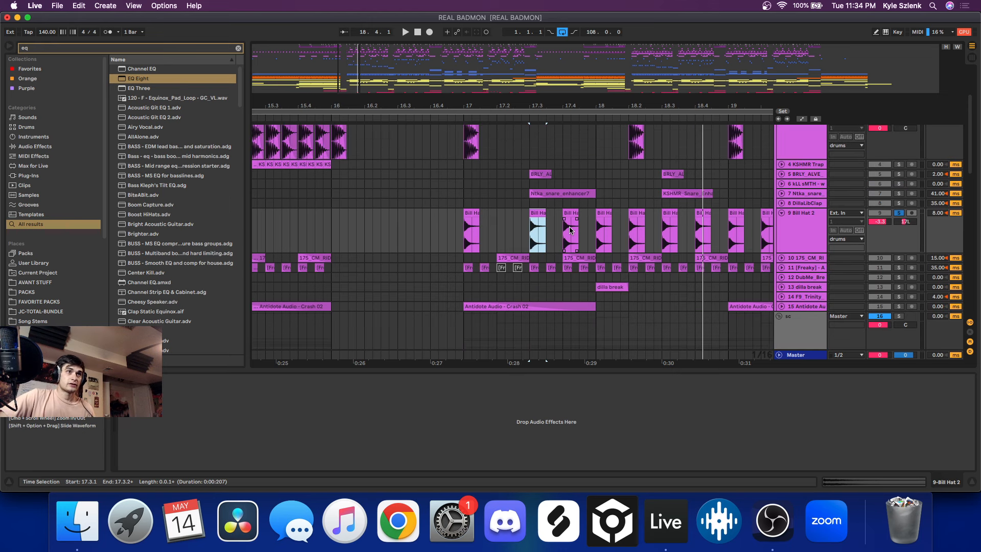
pyautogui.scroll(4, 570, 230)
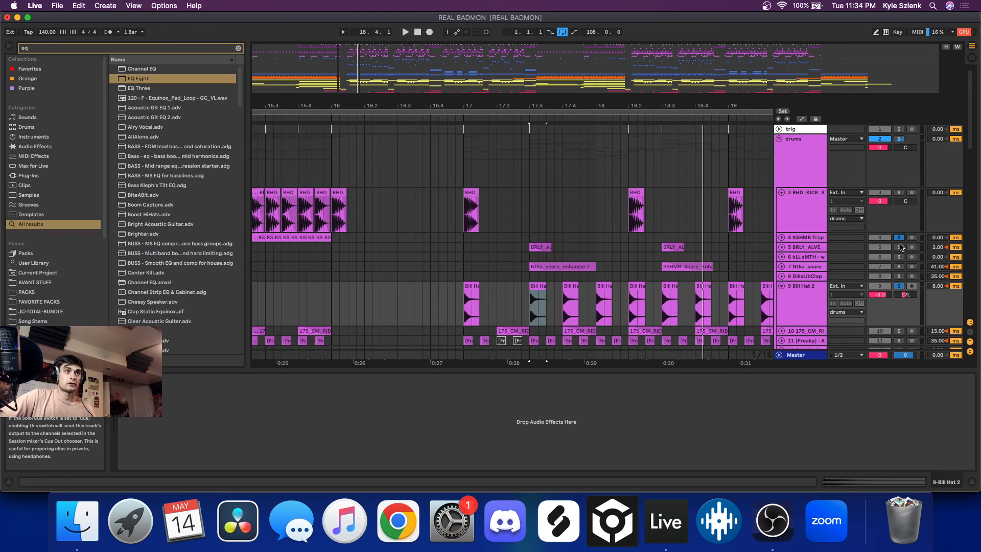
pyautogui.scroll(-1, 551, 240)
pyautogui.keyDown('super'); pyautogui.scroll(5, 552, 235); pyautogui.keyUp('super')
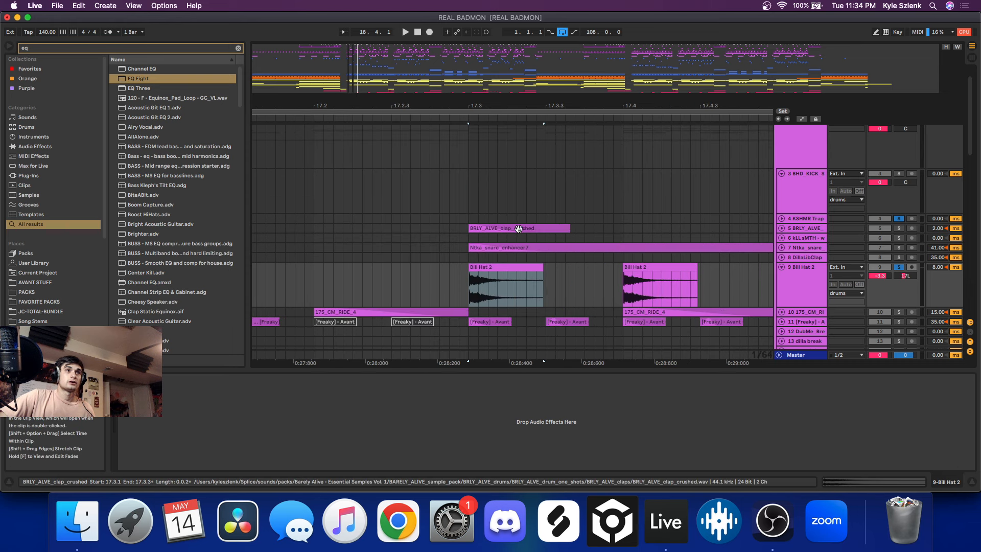
# Solo and unfold the BRLY_ALVE clap track and play its BRLY_ALVE_clap_crushed clip at 17.3.
pyautogui.click(519, 228)
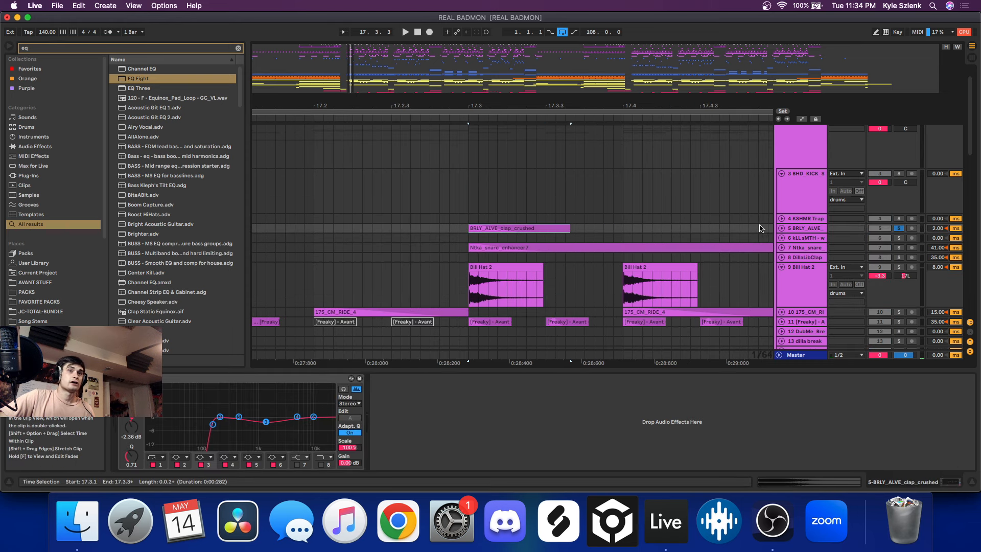
pyautogui.click(780, 227)
pyautogui.scroll(-3, 669, 227)
pyautogui.press('space')
pyautogui.press('space')
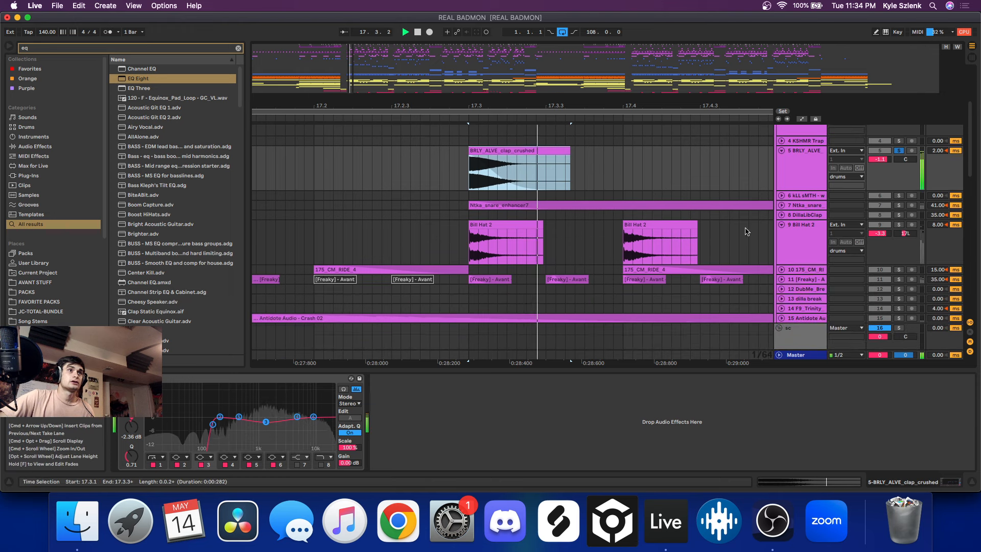
# Unfold and solo the Ntka_snare track and play its Ntka_snare_enhancer7 clip at 17.3.
pyautogui.scroll(2, 676, 228)
pyautogui.click(781, 251)
pyautogui.click(899, 252)
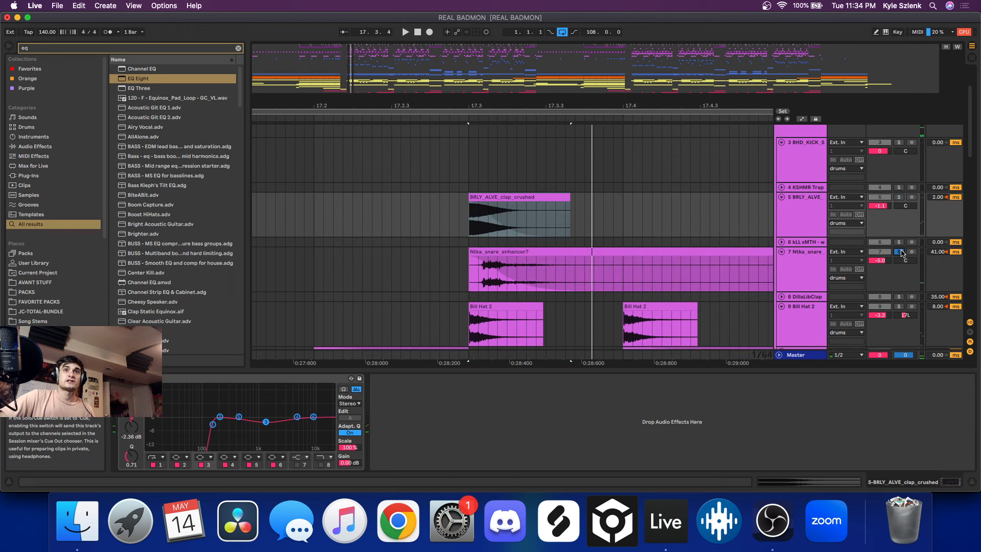
pyautogui.scroll(-3, 585, 264)
pyautogui.scroll(2, 554, 276)
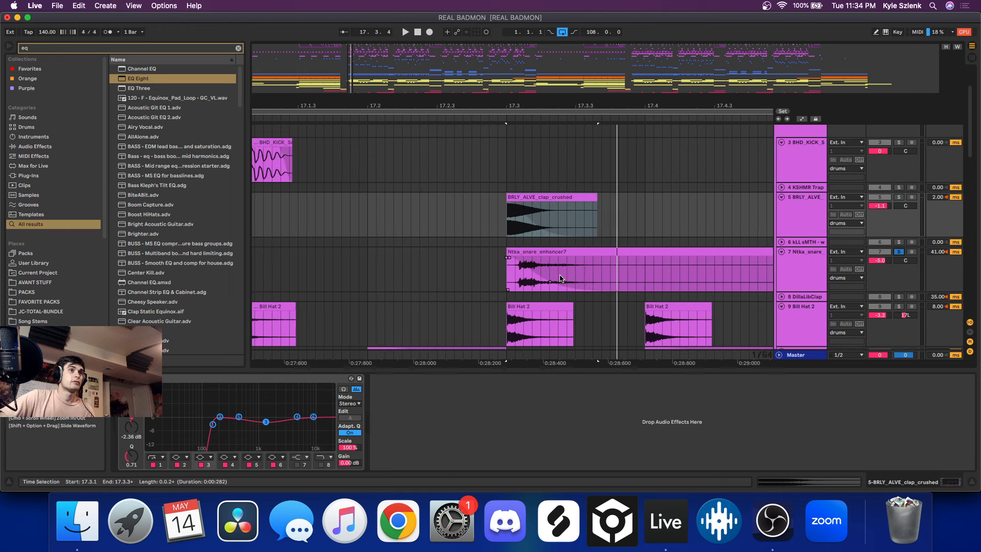
pyautogui.scroll(-4, 554, 270)
pyautogui.scroll(3, 551, 266)
pyautogui.click(549, 254)
pyautogui.press('space')
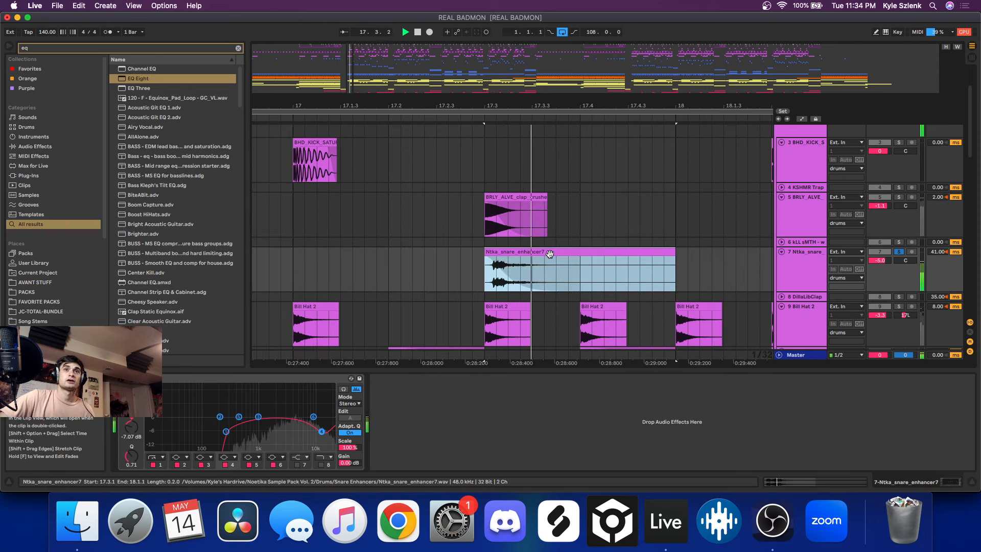
# Examine the KSHMR_Snare_Enhancer_12_Crunch clip at 18.3 and its place in the pattern of alternating snare enhancers.
pyautogui.scroll(-5, 554, 255)
pyautogui.scroll(-2, 606, 264)
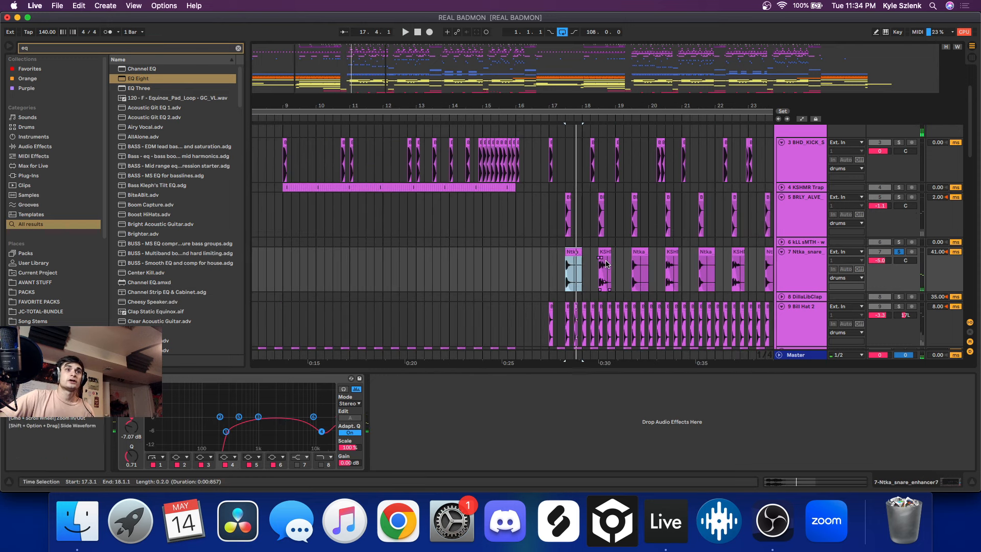
pyautogui.scroll(6, 630, 263)
pyautogui.click(549, 266)
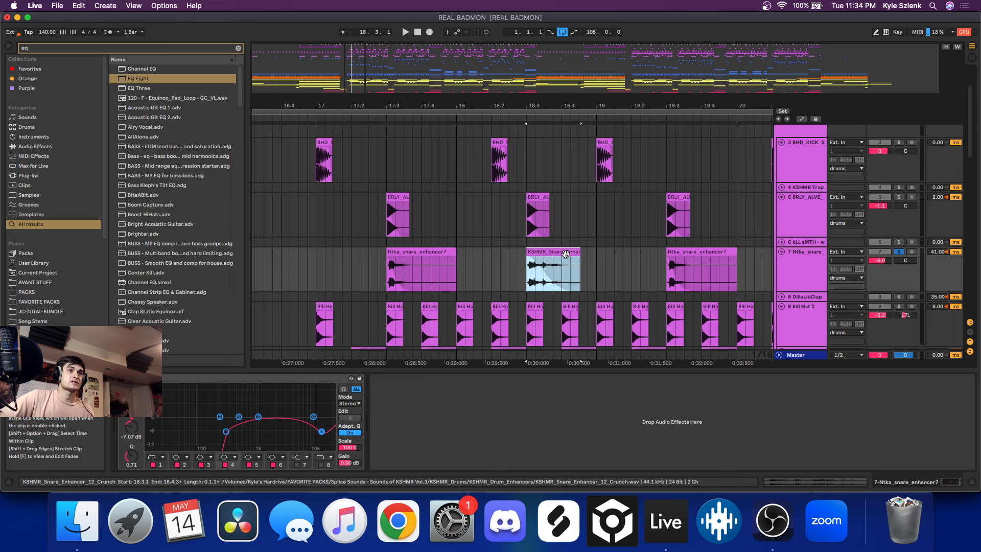
pyautogui.scroll(5, 549, 266)
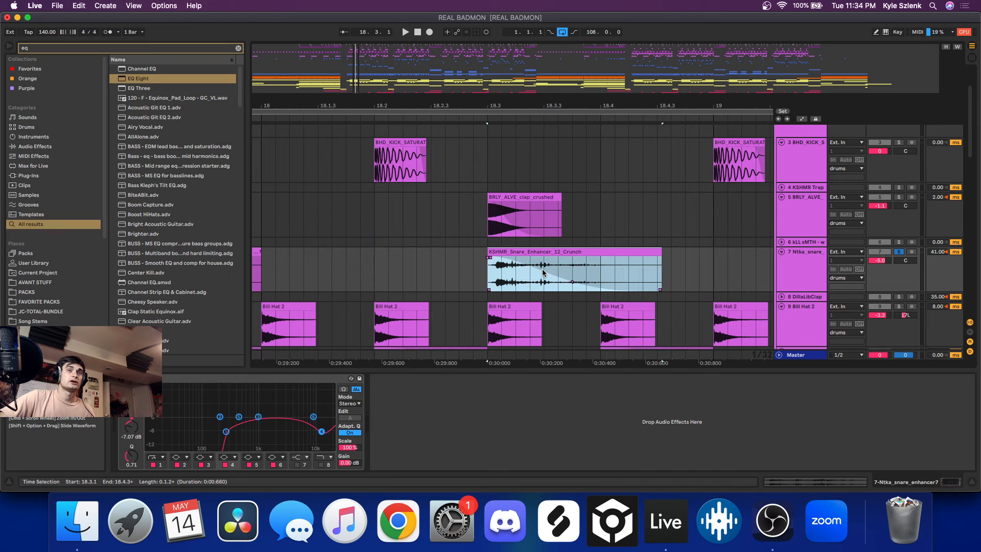
pyautogui.scroll(-4, 543, 274)
pyautogui.scroll(5, 544, 266)
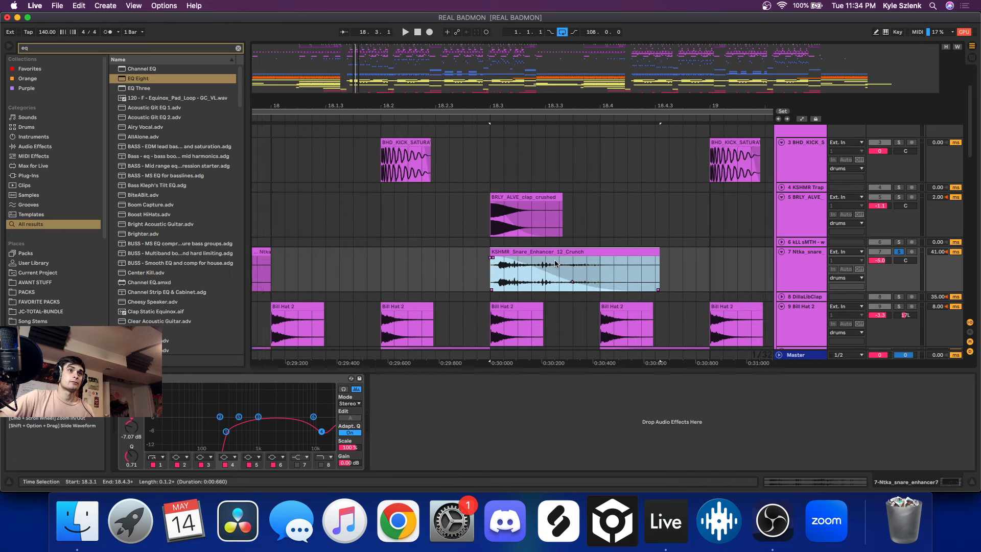
pyautogui.scroll(-5, 547, 265)
pyautogui.scroll(3, 557, 264)
pyautogui.scroll(2, 561, 257)
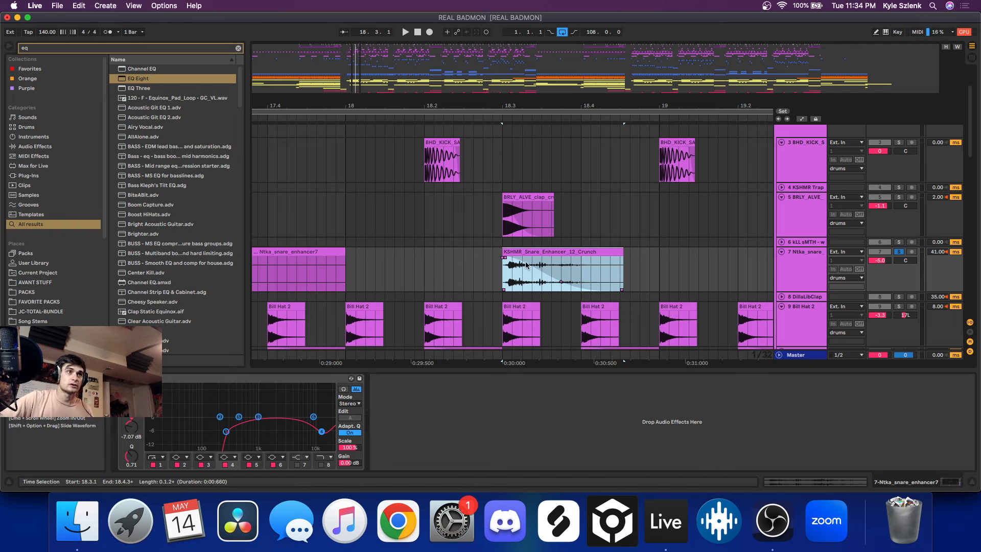
# Audition the alternating Ntka and KSHMR snare enhancer clips at 17.3, 18.3, 19.3 and 20.3 one after another.
pyautogui.click(291, 252)
pyautogui.scroll(-4, 332, 253)
pyautogui.press('space')
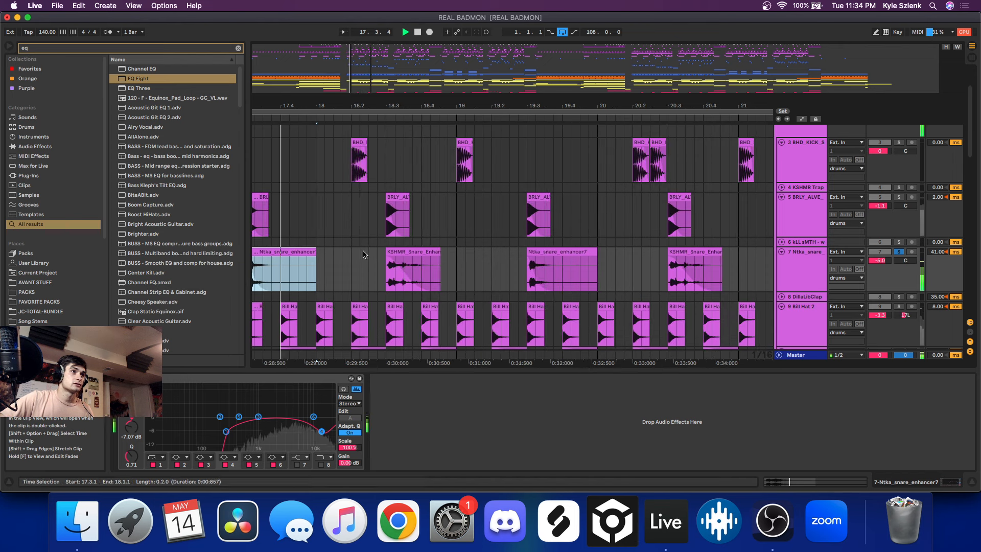
pyautogui.click(404, 251)
pyautogui.press('space')
pyautogui.click(563, 252)
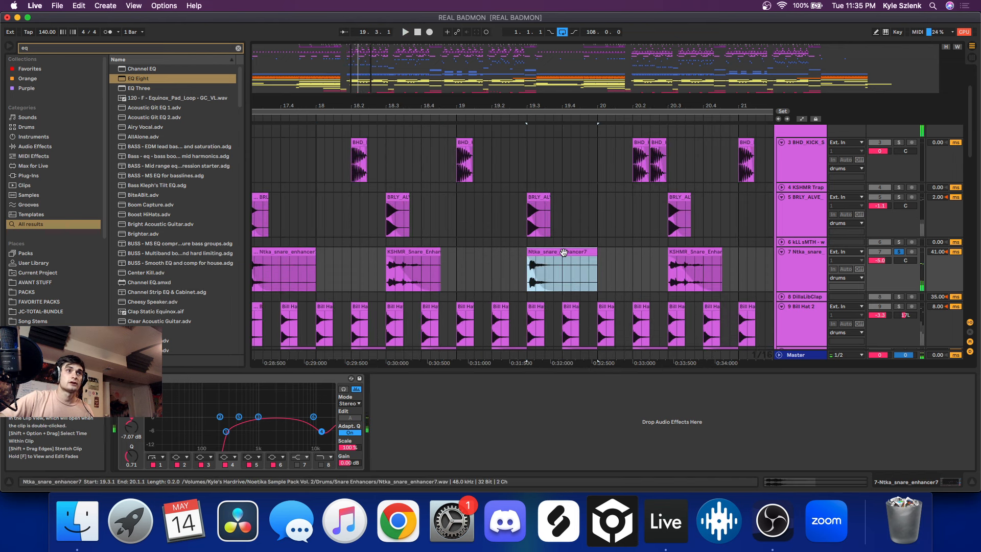
pyautogui.press('space')
pyautogui.click(695, 252)
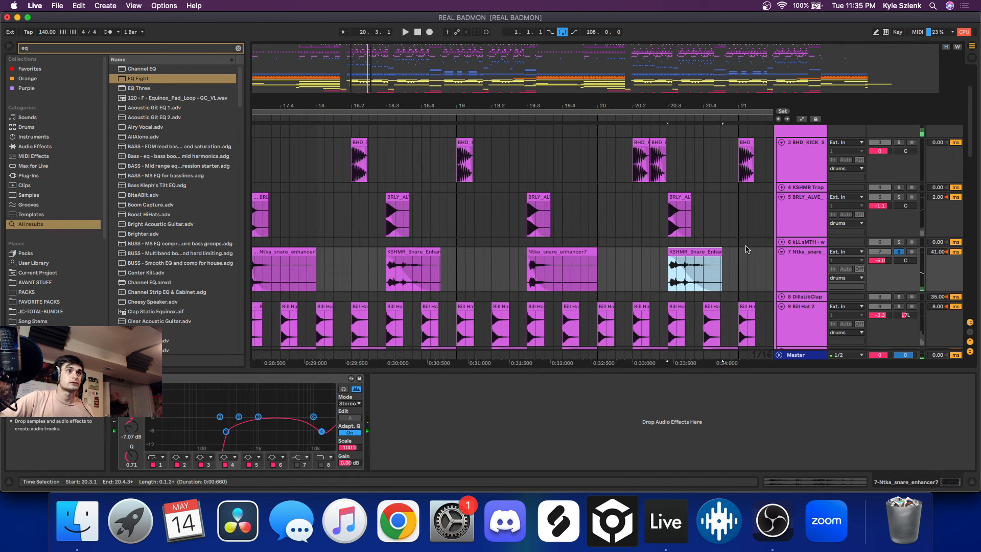
pyautogui.press('space')
pyautogui.press('space')
# Unfold and solo the 175_CM_RIDE_4 track and play its ride clips from 17.2.
pyautogui.scroll(-5, 661, 263)
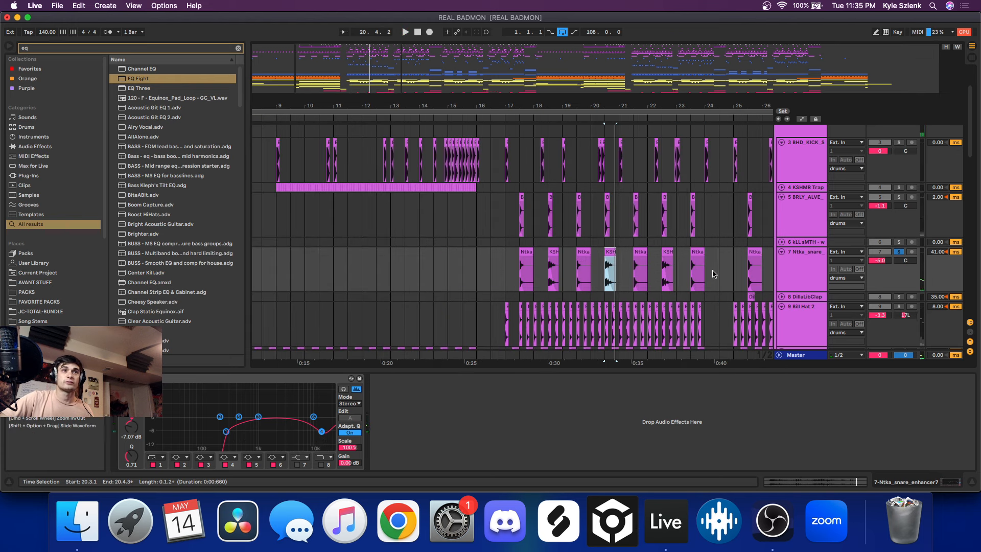
pyautogui.click(506, 267)
pyautogui.scroll(-4, 639, 268)
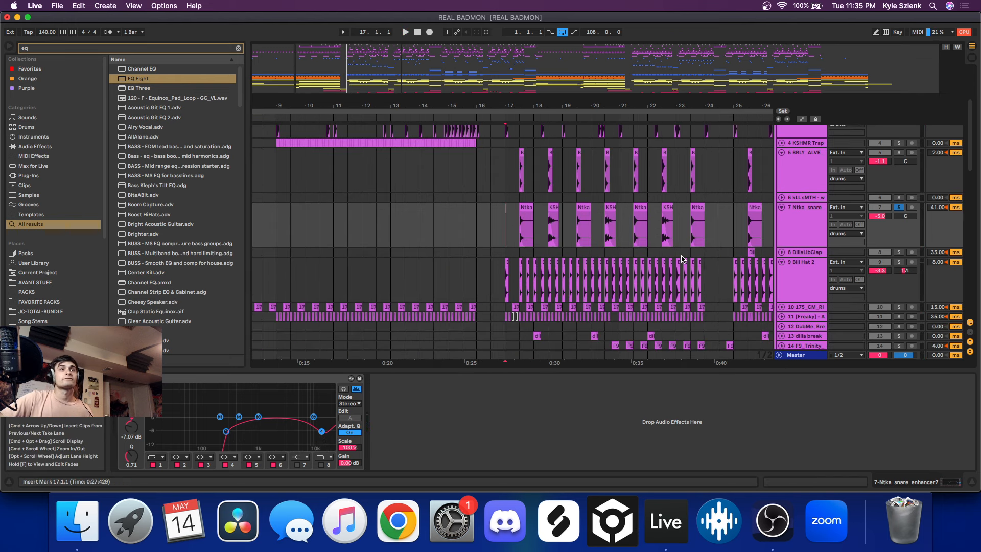
pyautogui.click(781, 259)
pyautogui.scroll(-3, 670, 231)
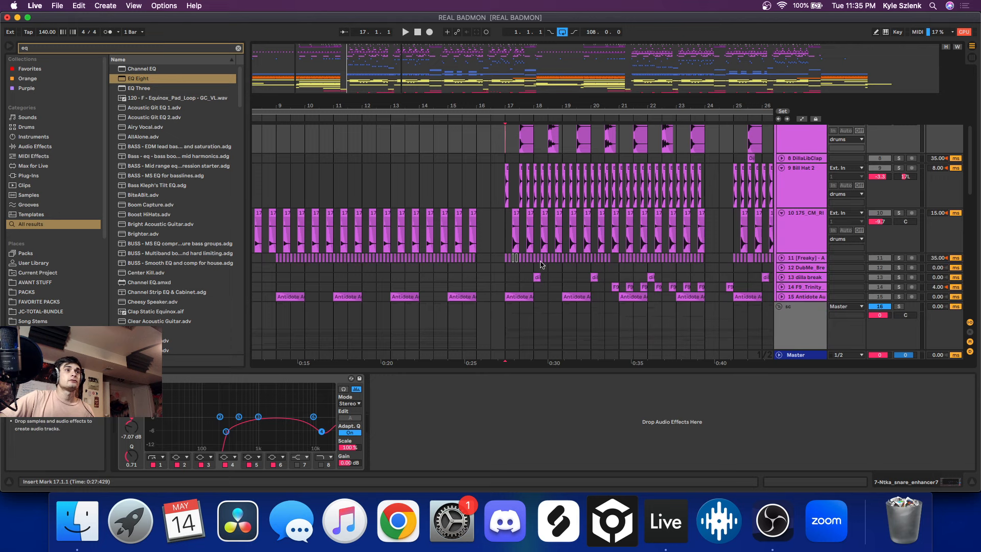
pyautogui.scroll(5, 669, 231)
pyautogui.click(898, 214)
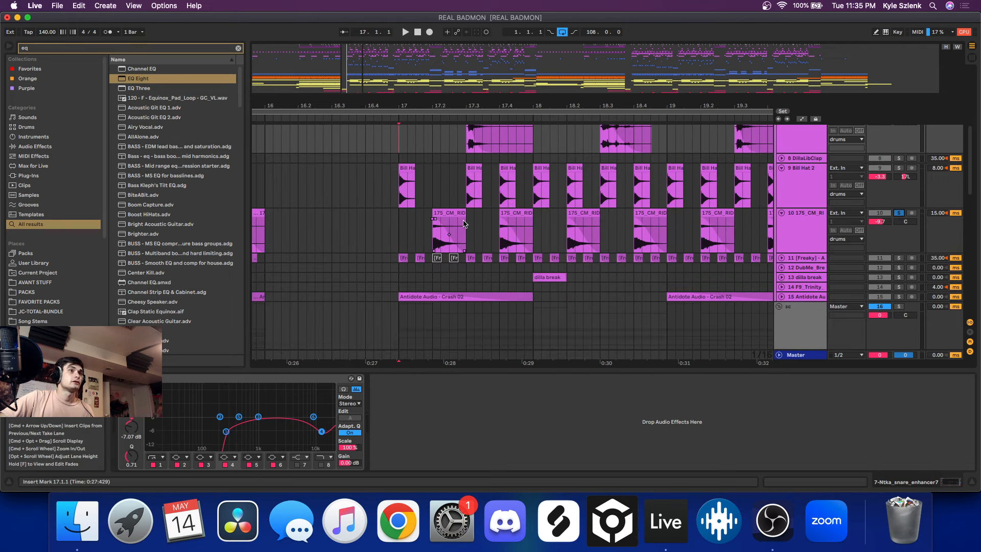
pyautogui.click(448, 233)
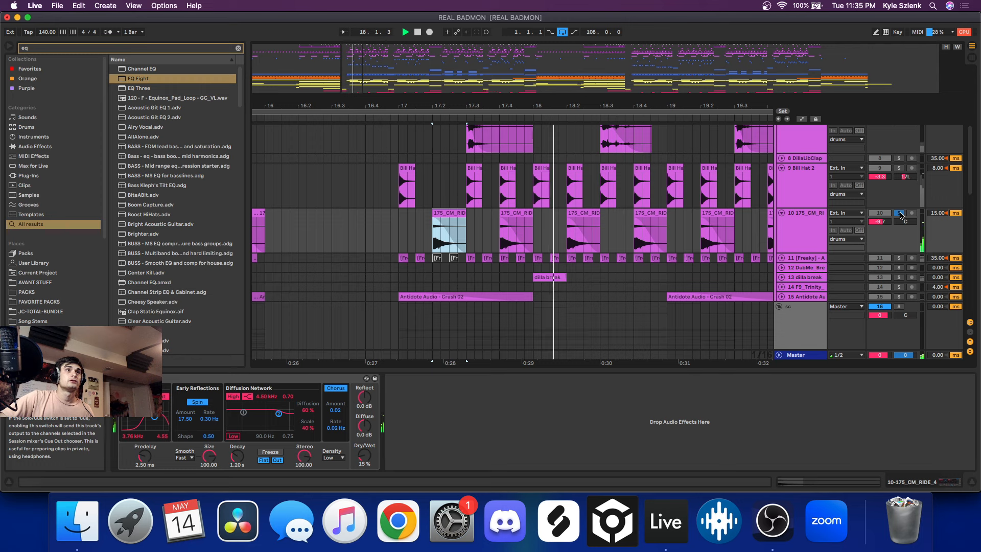
pyautogui.press('space')
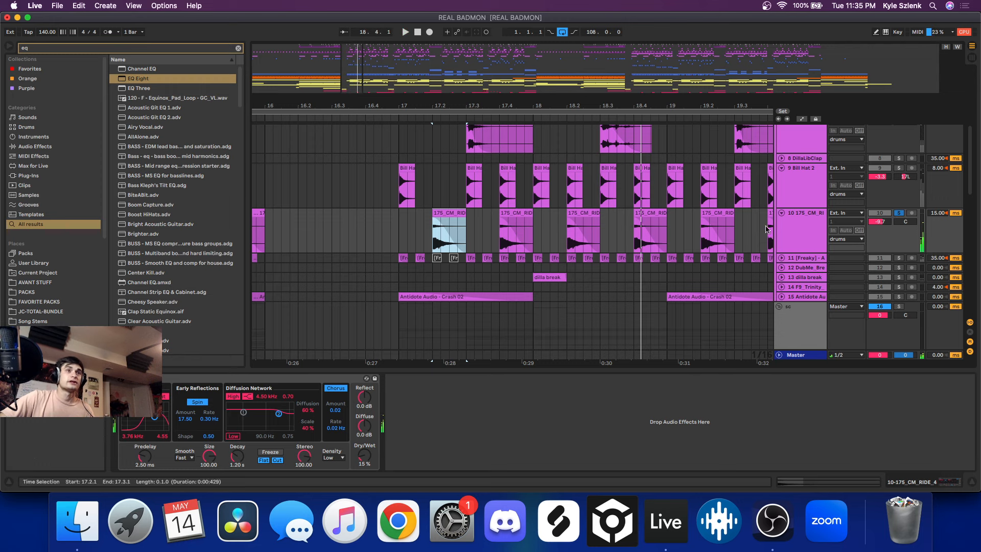
# Unfold and solo the [Freaky] - Avant Hat 06 track and play its hat pattern from bar 17.
pyautogui.click(779, 258)
pyautogui.scroll(-2, 504, 240)
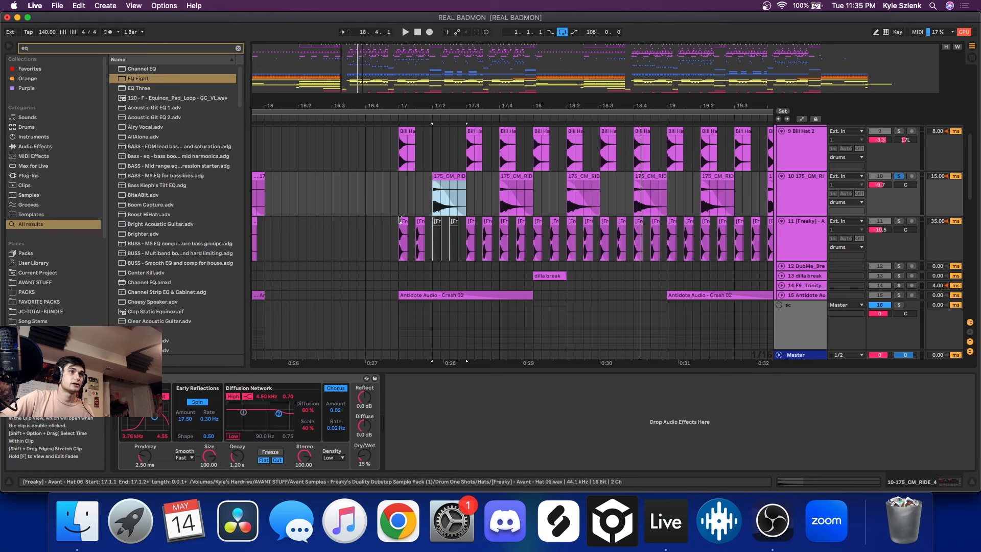
pyautogui.click(403, 227)
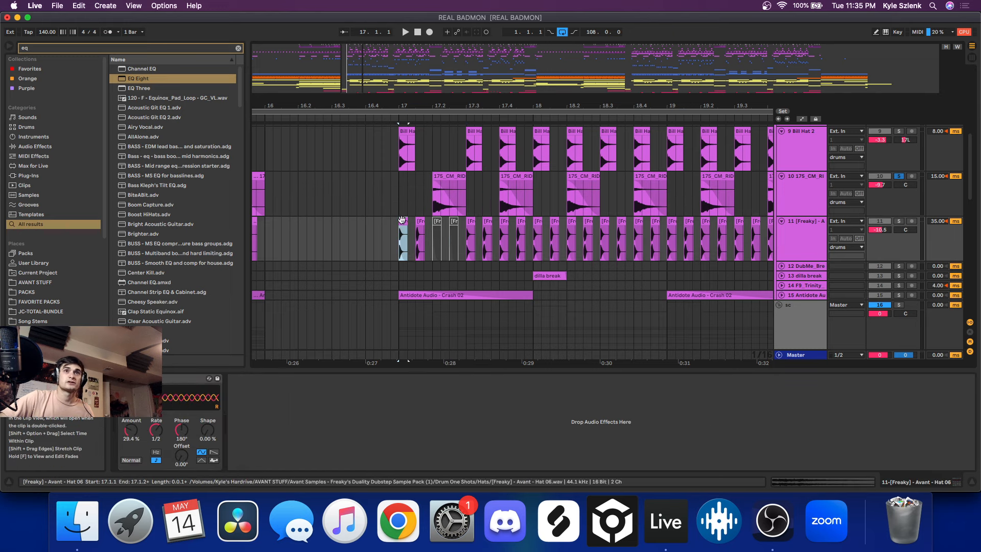
pyautogui.click(899, 220)
pyautogui.press('space')
# Select the [Freaky] - Avant Hat 06 clips from bar 17 to 19.4.
pyautogui.scroll(1, 539, 260)
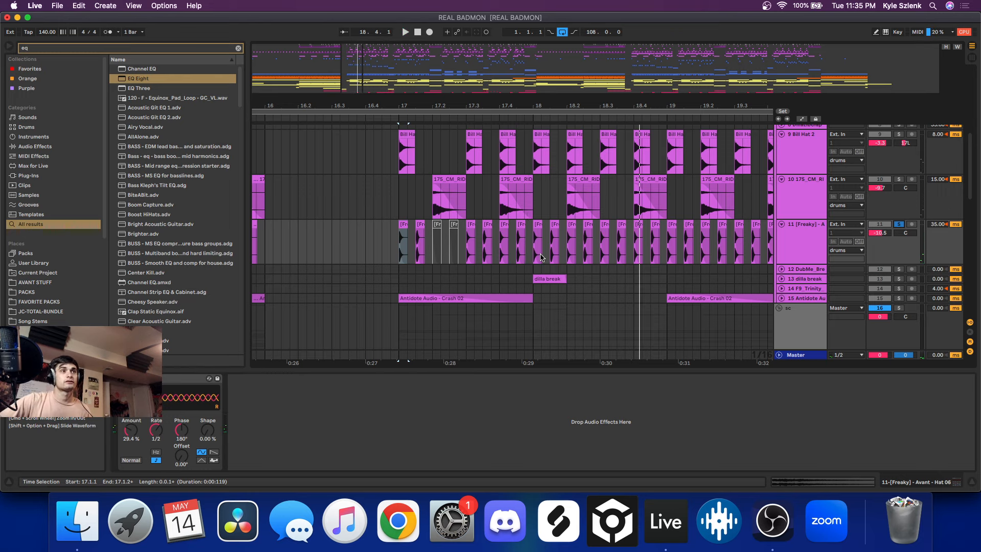
pyautogui.moveTo(401, 240); pyautogui.dragTo(771, 241)
pyautogui.scroll(-3, 617, 262)
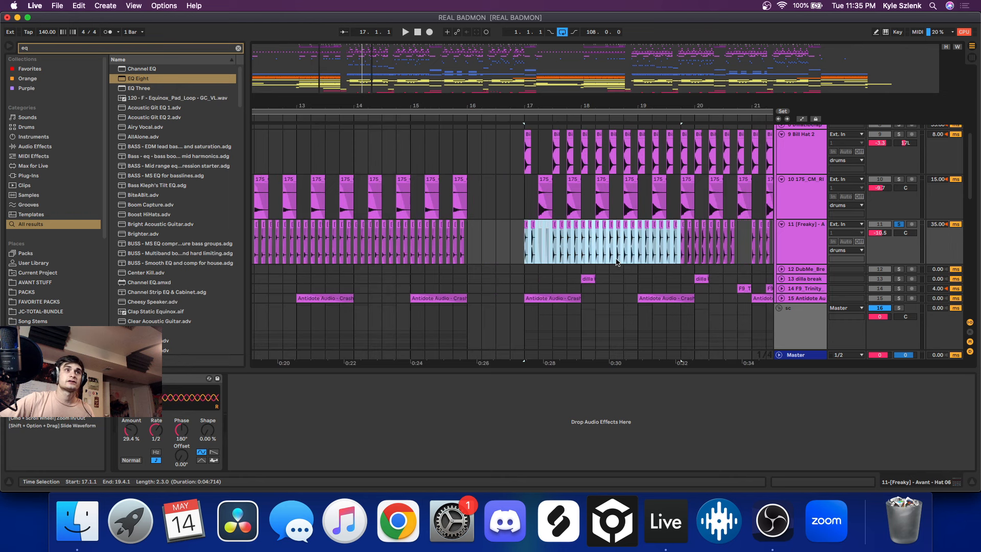
# Solo the kick, clap, snare, hat and ride tracks together and play the layered drums from bar 17.
pyautogui.scroll(-3, 616, 261)
pyautogui.scroll(5, 629, 235)
pyautogui.scroll(5, 631, 233)
pyautogui.scroll(-10, 629, 237)
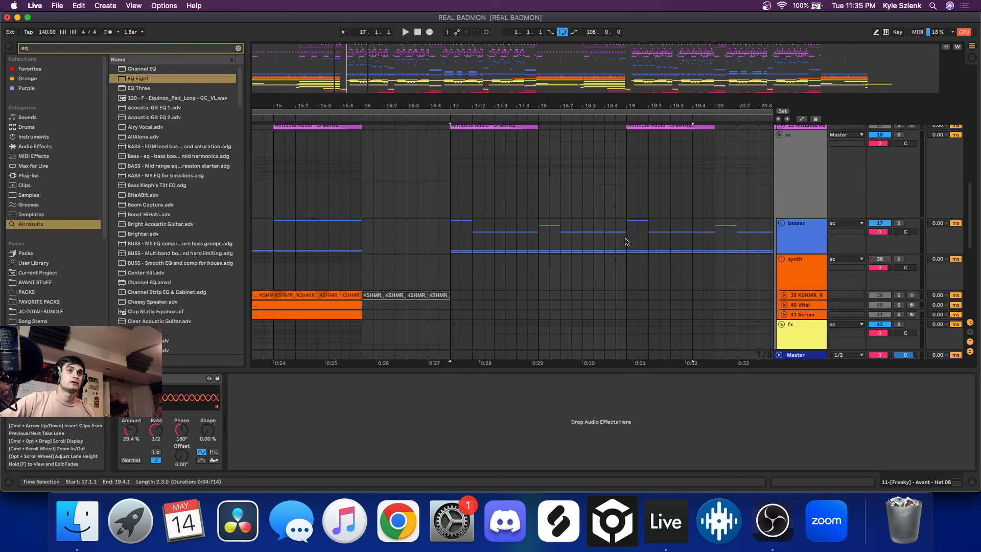
pyautogui.scroll(10, 626, 241)
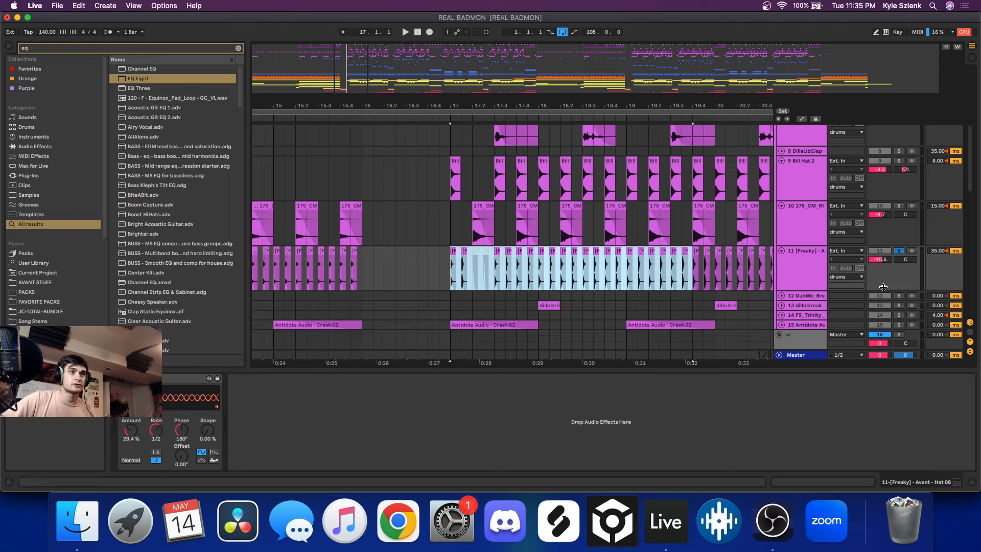
pyautogui.scroll(8, 889, 233)
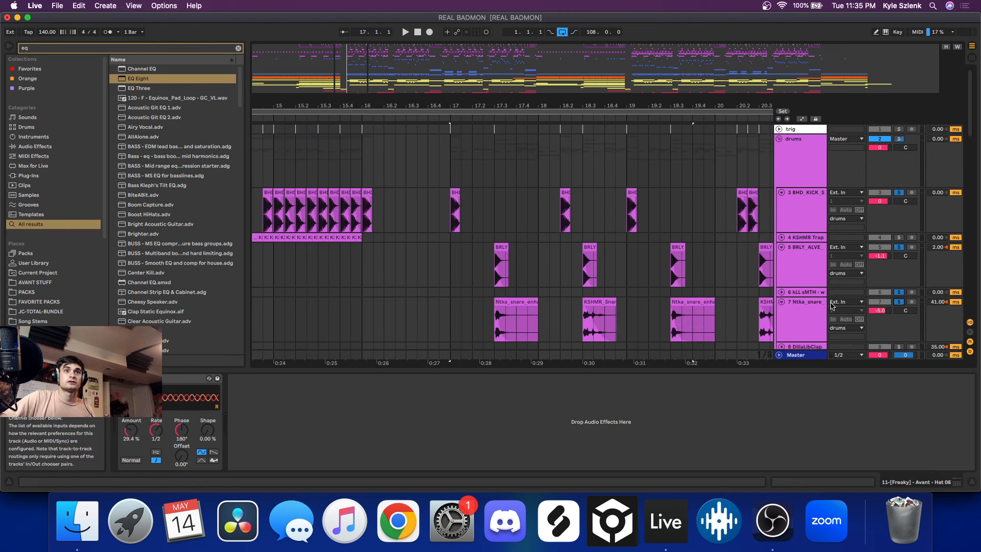
pyautogui.scroll(-3, 898, 296)
pyautogui.scroll(-3, 901, 271)
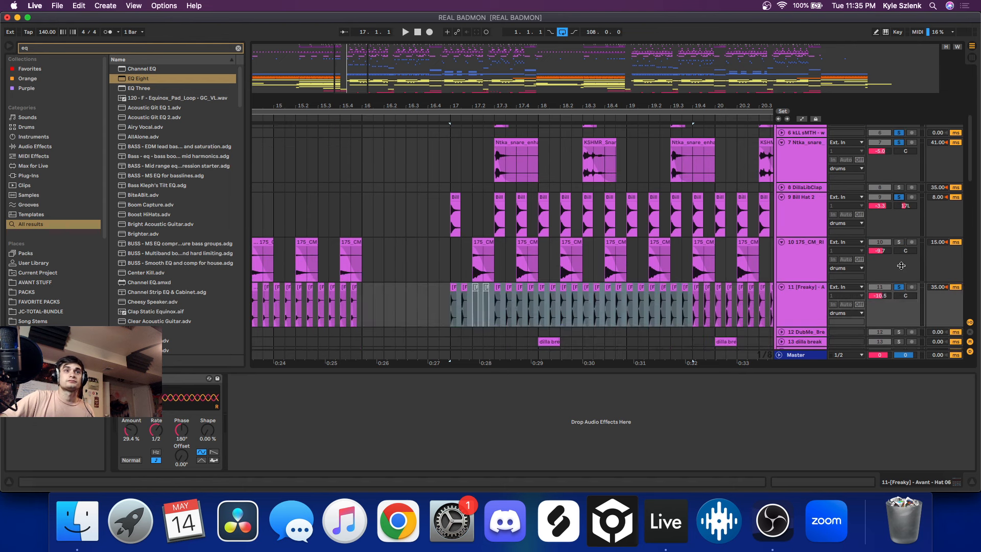
pyautogui.press('space')
pyautogui.scroll(-6, 741, 274)
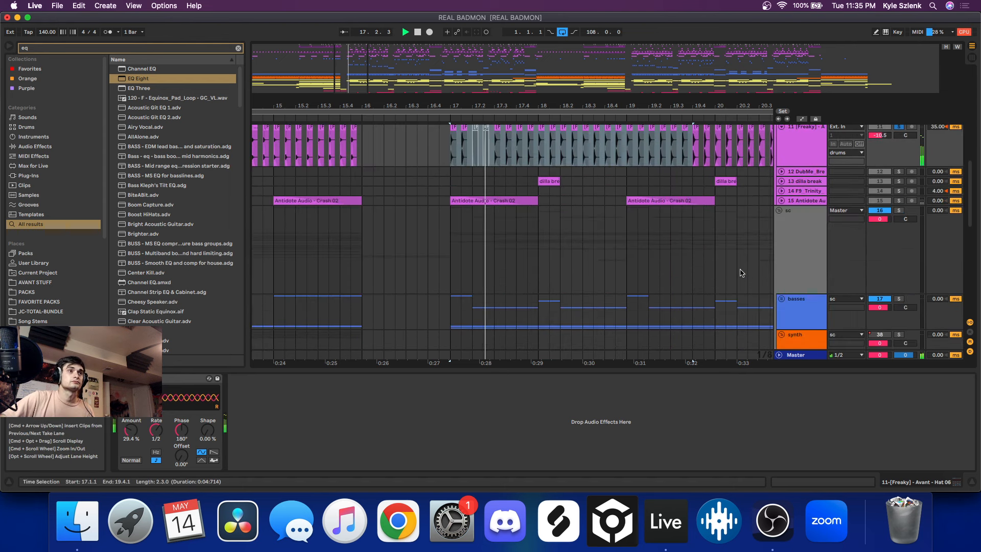
pyautogui.scroll(2, 638, 229)
pyautogui.scroll(-4, 590, 208)
pyautogui.scroll(2, 613, 230)
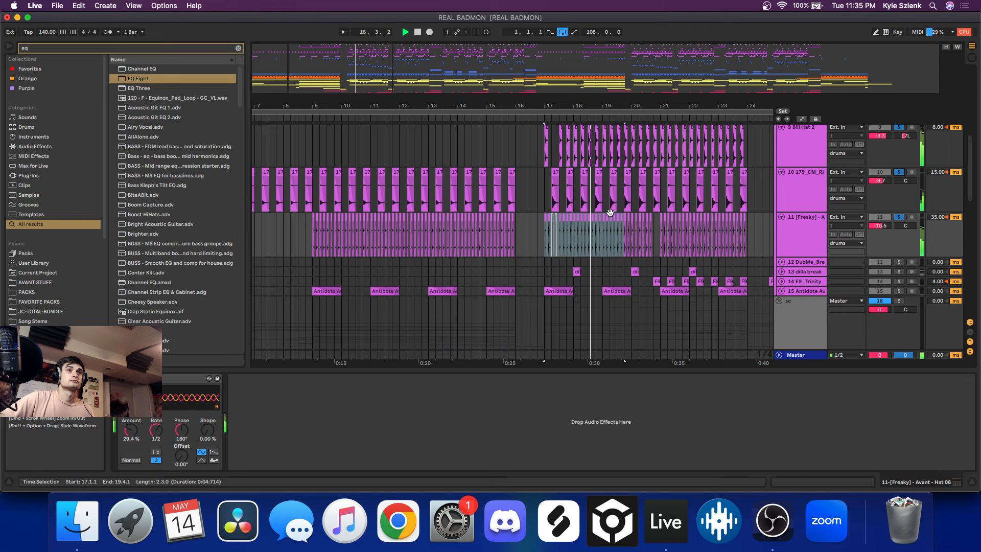
pyautogui.scroll(2, 682, 262)
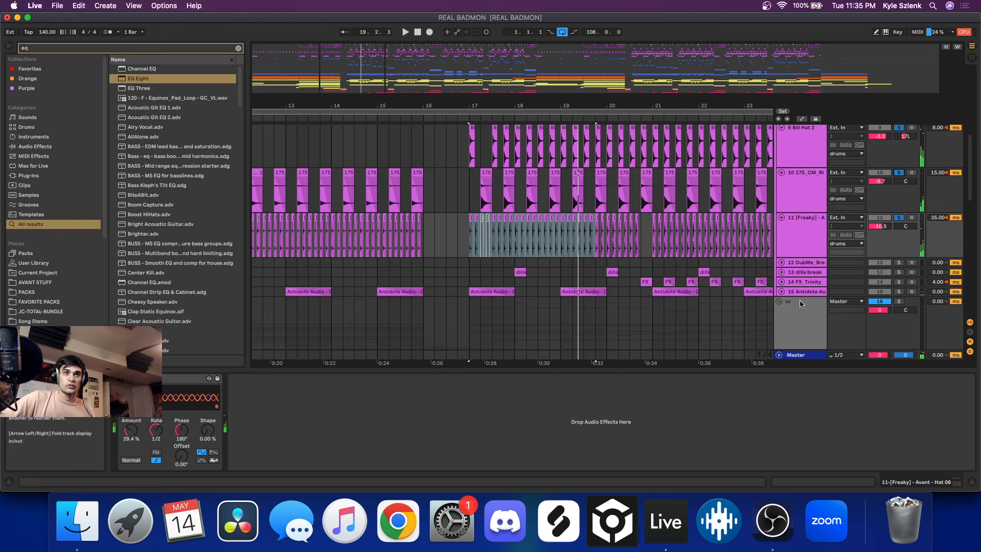
# Unfold and solo the Antidote Audio - Crash 02 track, play from its bar 17 clip, and select the bar 19 clip.
pyautogui.click(780, 292)
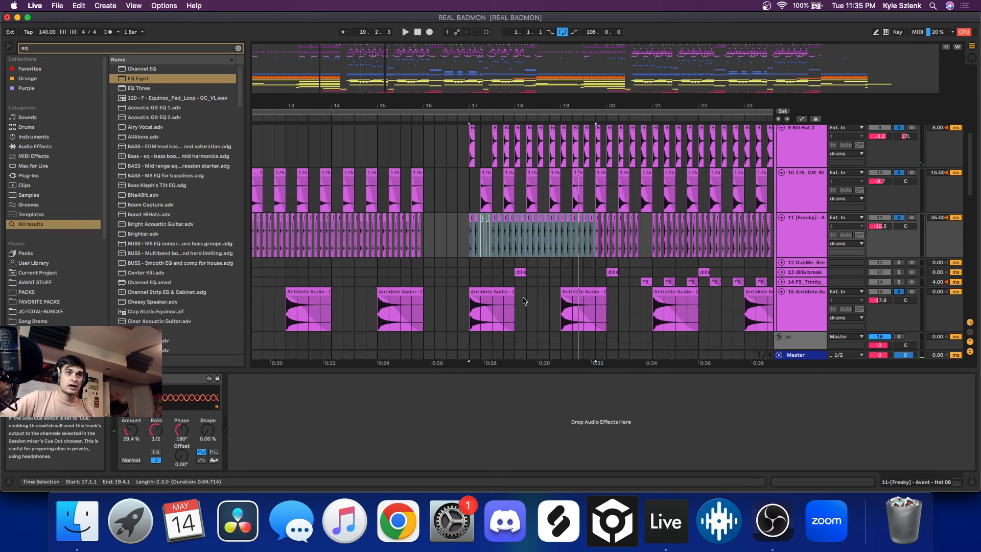
pyautogui.click(493, 294)
pyautogui.press('space')
pyautogui.click(586, 290)
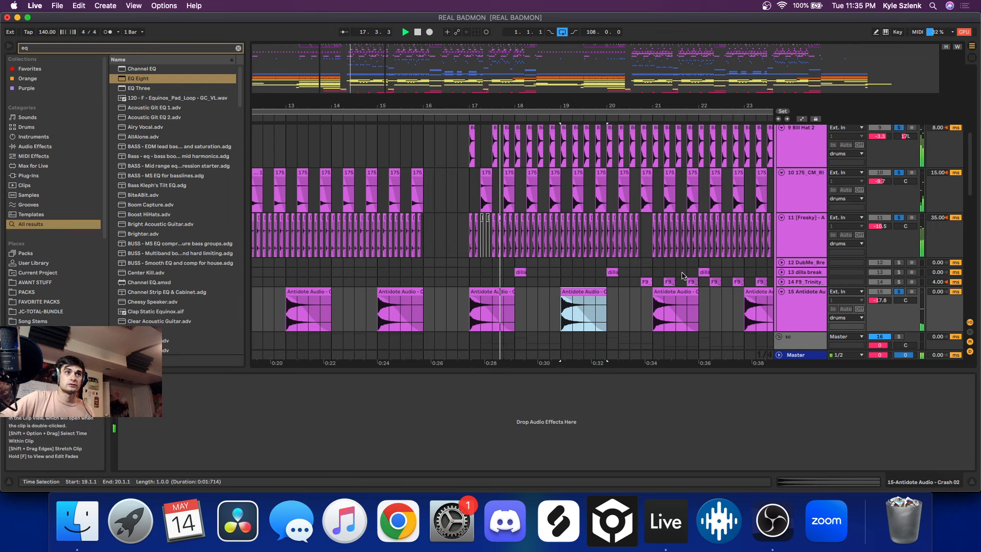
pyautogui.press('space')
# Unfold and solo the dilla break track and open its bar 18 clip in the sample editor below the arrangement.
pyautogui.click(781, 272)
pyautogui.scroll(5, 512, 295)
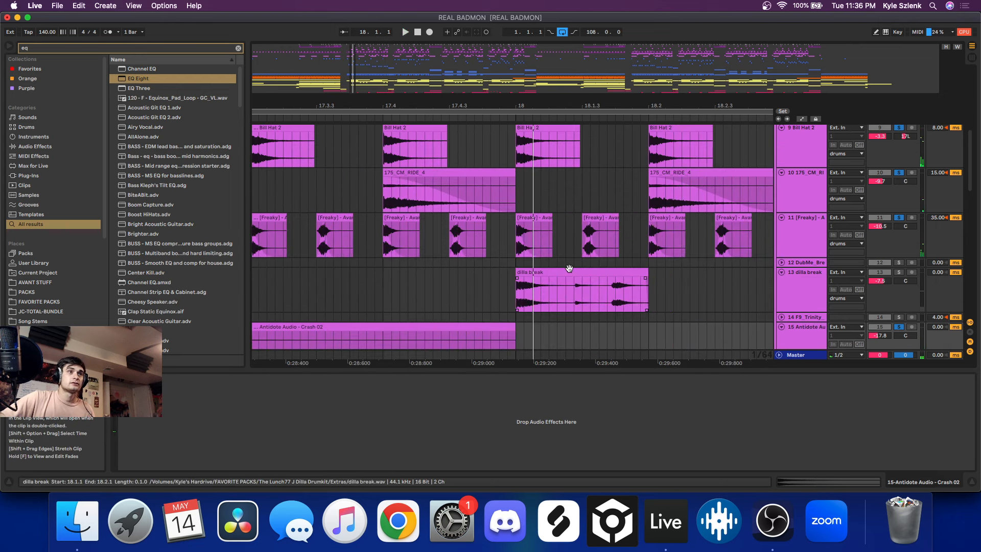
pyautogui.click(576, 275)
pyautogui.scroll(3, 577, 274)
pyautogui.scroll(-2, 577, 274)
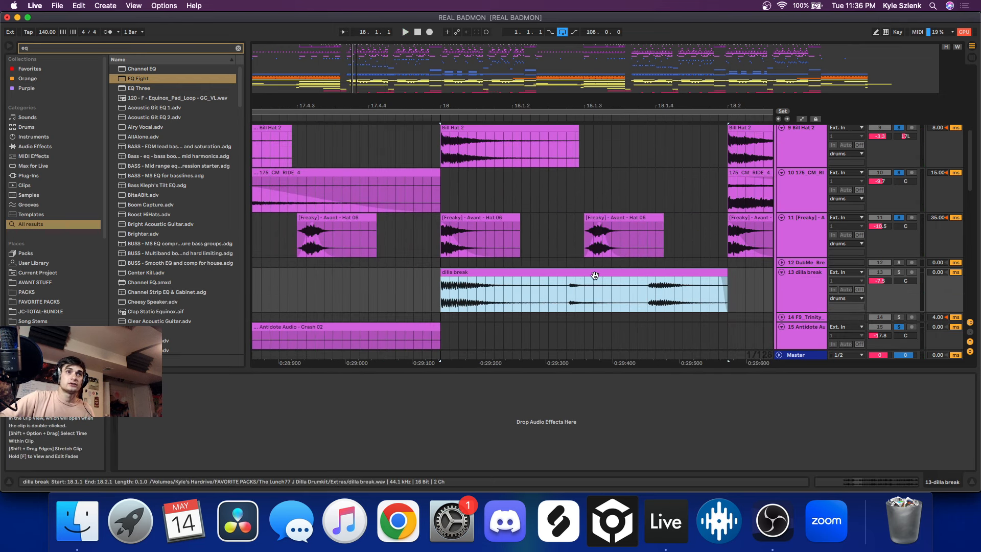
pyautogui.click(570, 280)
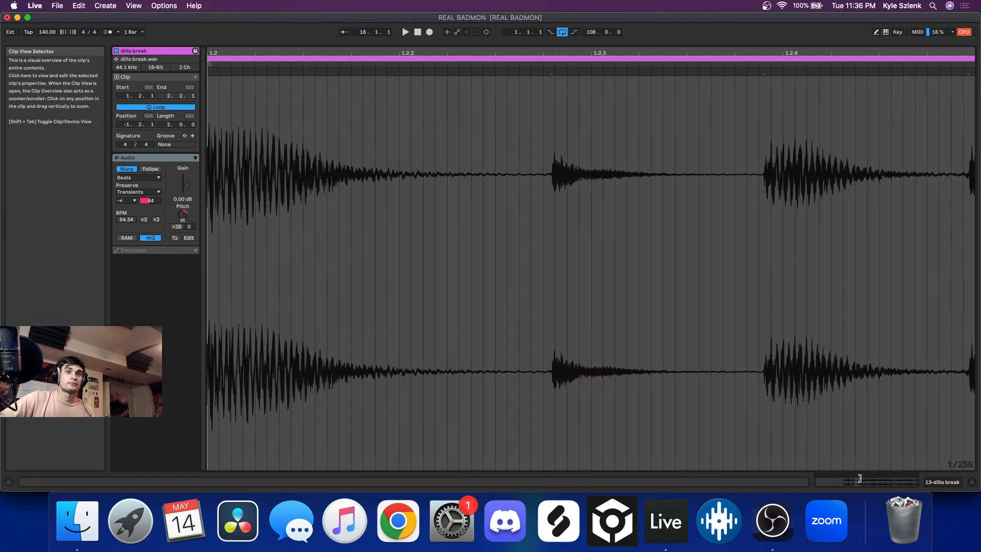
pyautogui.doubleClick(569, 279)
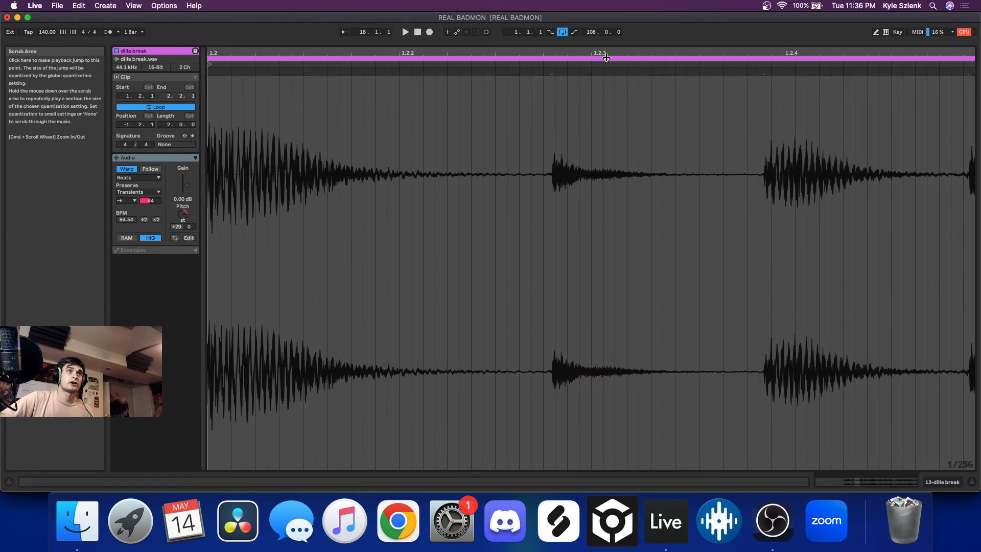
pyautogui.moveTo(605, 47); pyautogui.dragTo(637, 305)
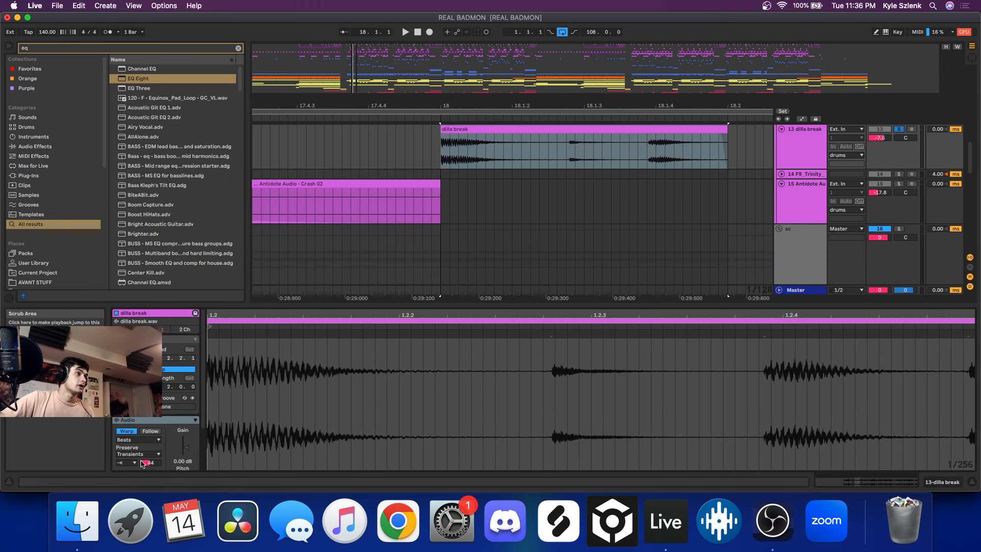
# Resize the clip view, set the dilla break clip's pitch to 0 st and play it from bar 18.
pyautogui.moveTo(347, 302); pyautogui.dragTo(347, 142)
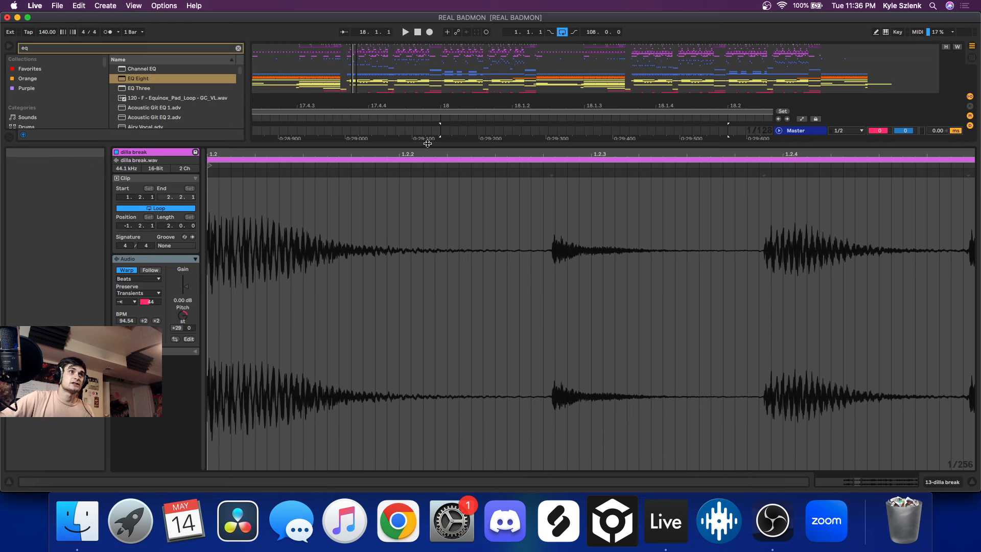
pyautogui.moveTo(428, 143); pyautogui.dragTo(427, 246)
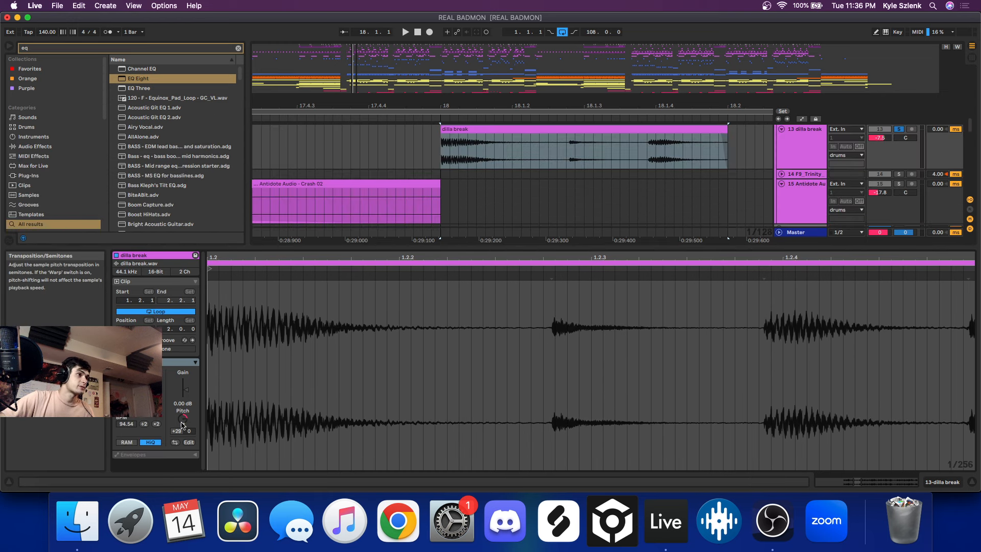
pyautogui.press('space')
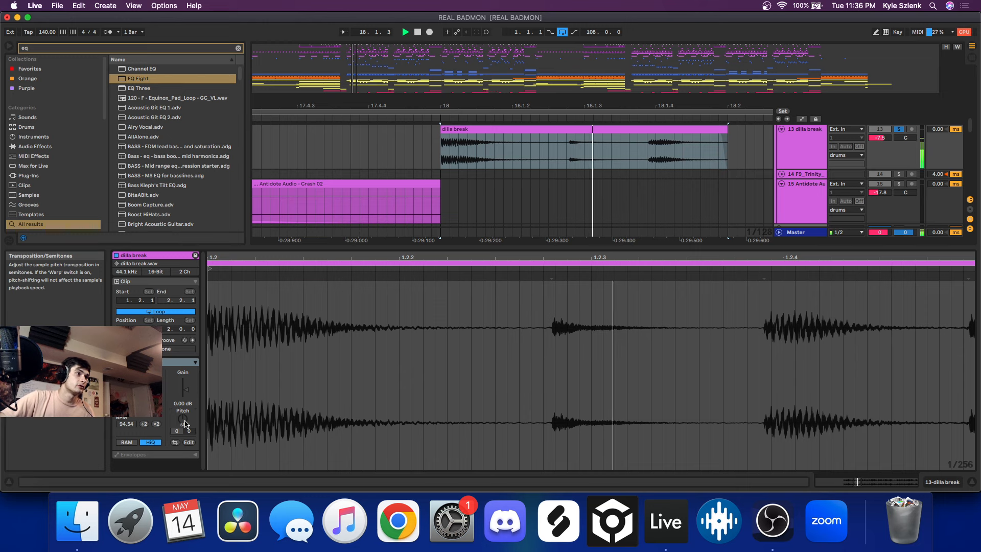
pyautogui.press('space')
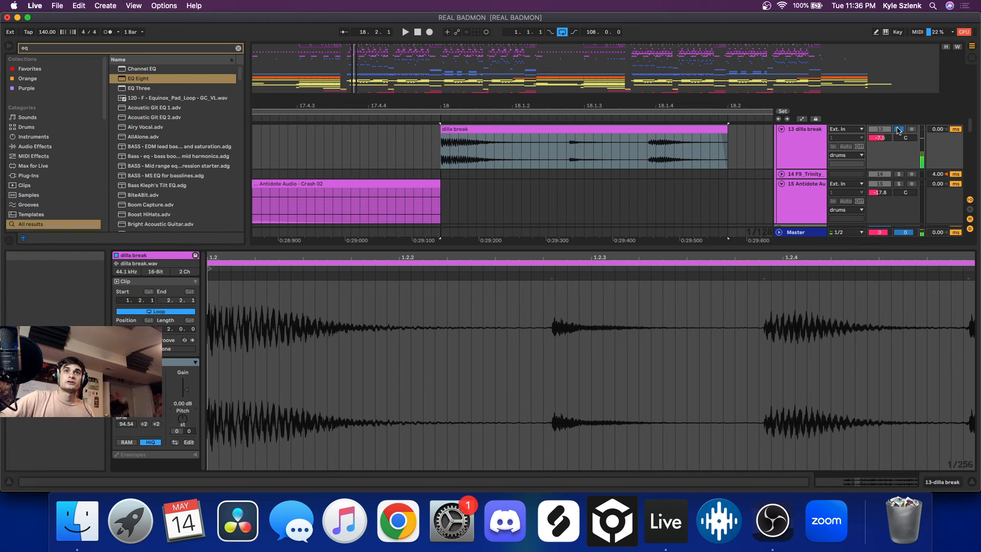
# Restore the dilla break clip's pitch to +29 st and compare it soloed and in the full mix from bar 18.
pyautogui.click(726, 145)
pyautogui.press('space')
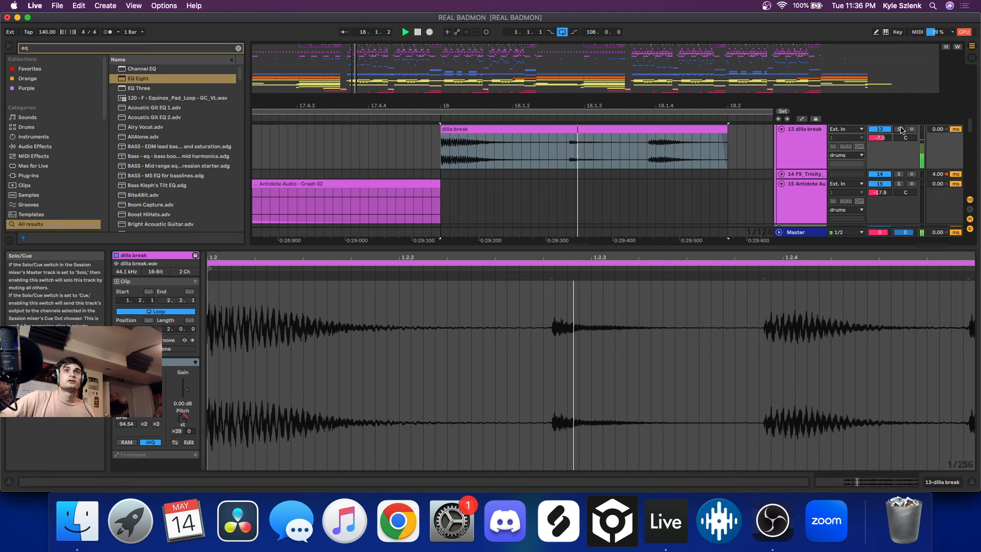
pyautogui.click(899, 129)
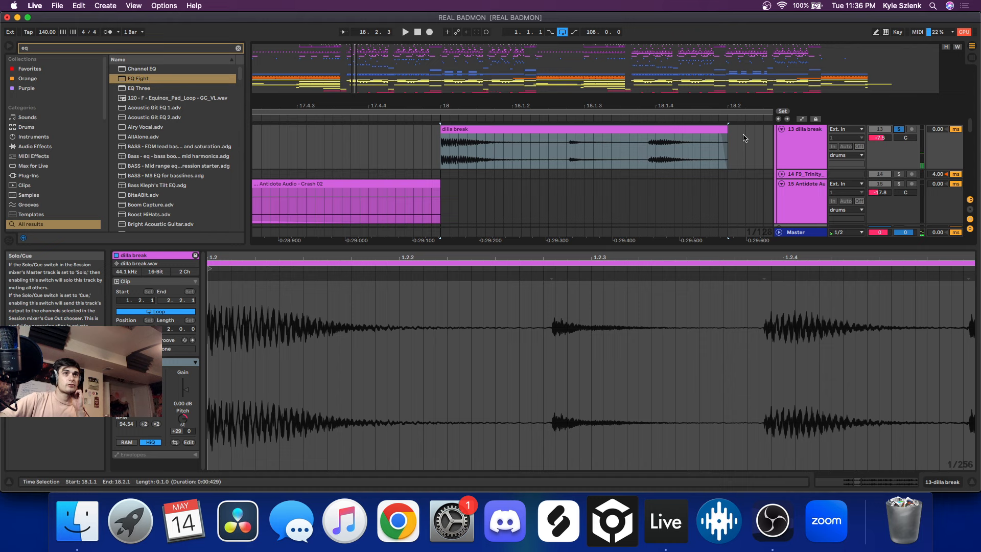
pyautogui.click(901, 130)
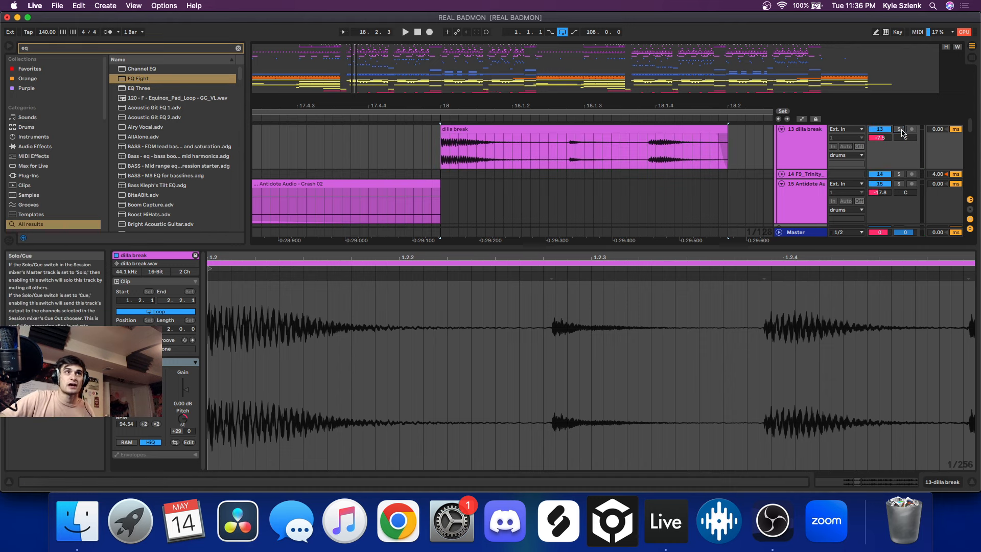
pyautogui.press('space')
pyautogui.scroll(-5, 606, 156)
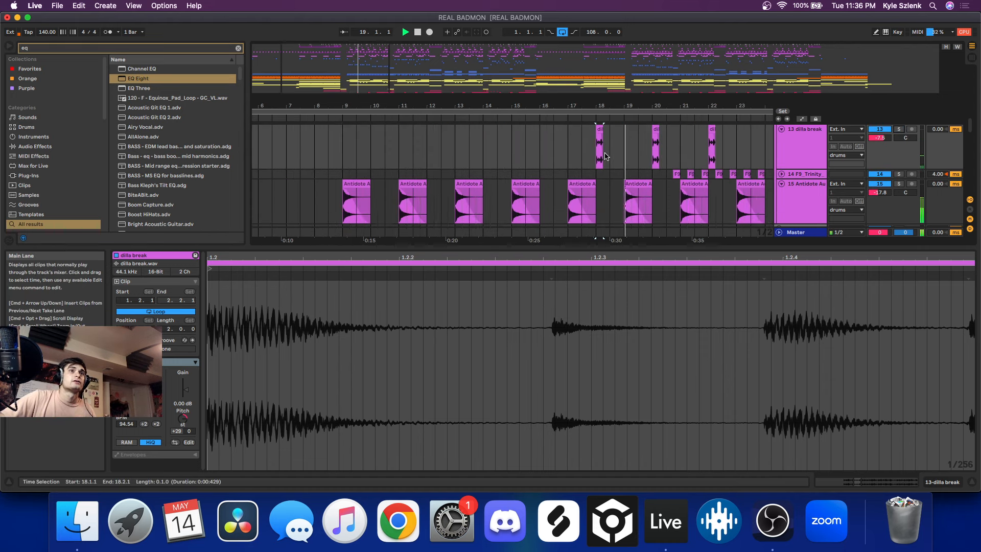
pyautogui.press('space')
# Hide the clip editor and show the drums group's device chain.
pyautogui.scroll(10, 606, 155)
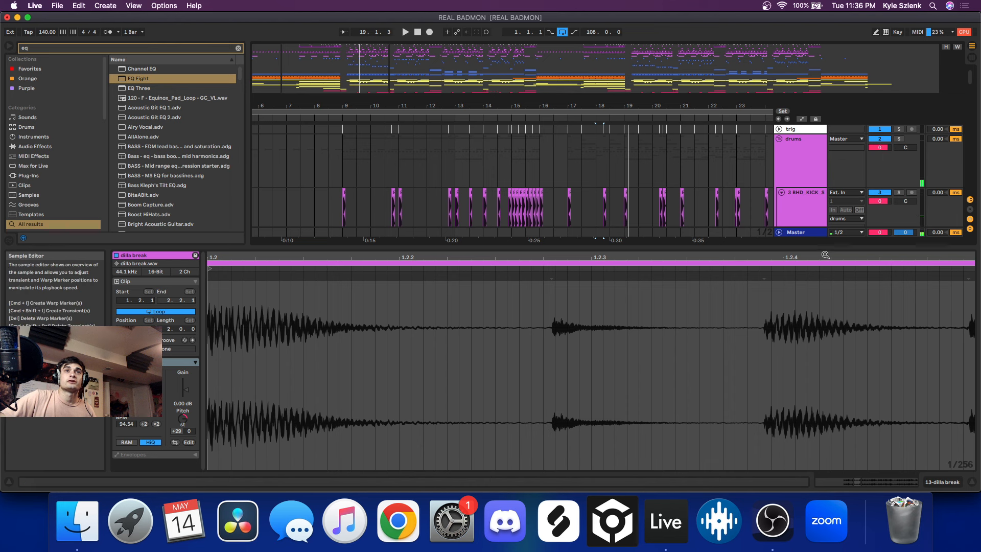
pyautogui.press('super+alt+l')
pyautogui.click(797, 149)
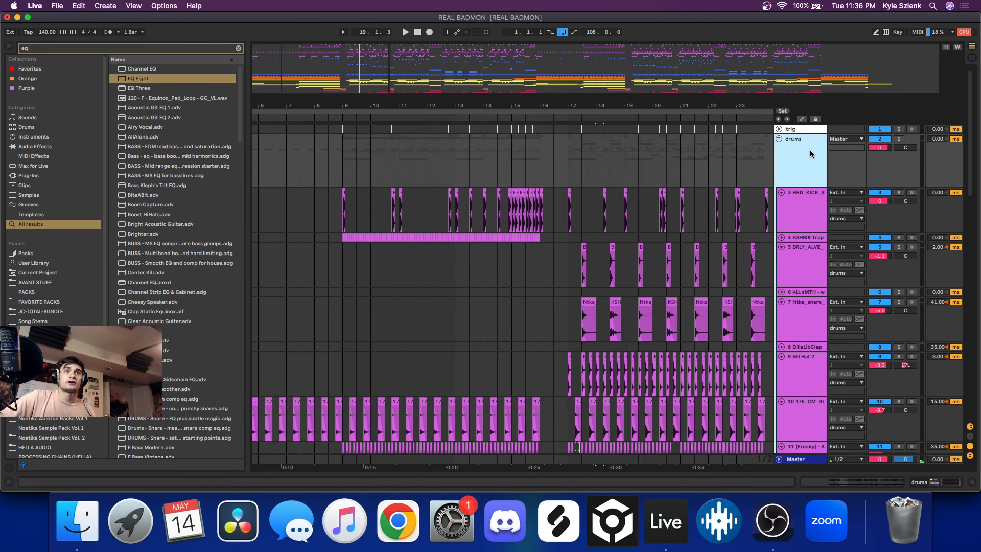
pyautogui.click(955, 482)
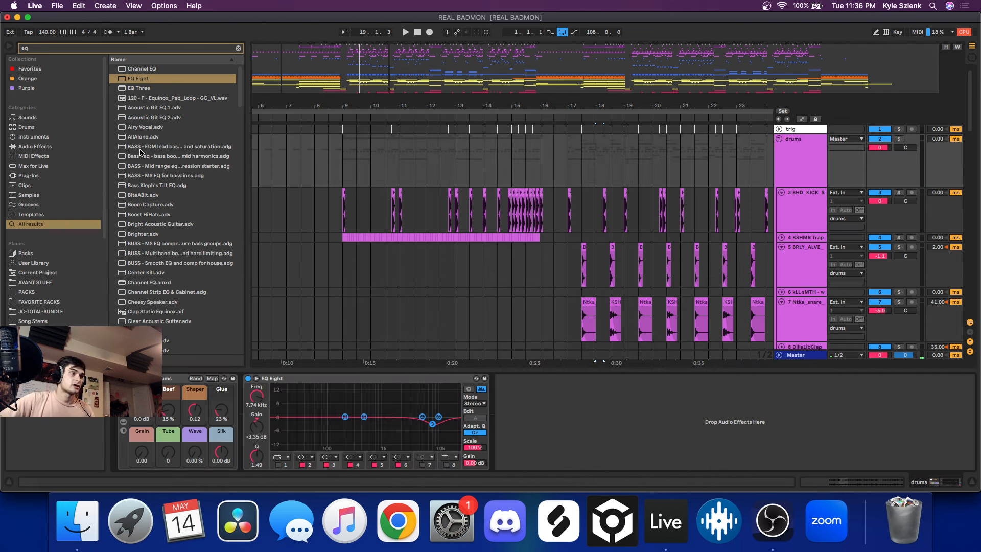
# Select the effect rack on the drums group and search the browser for "ntka drum".
pyautogui.click(167, 379)
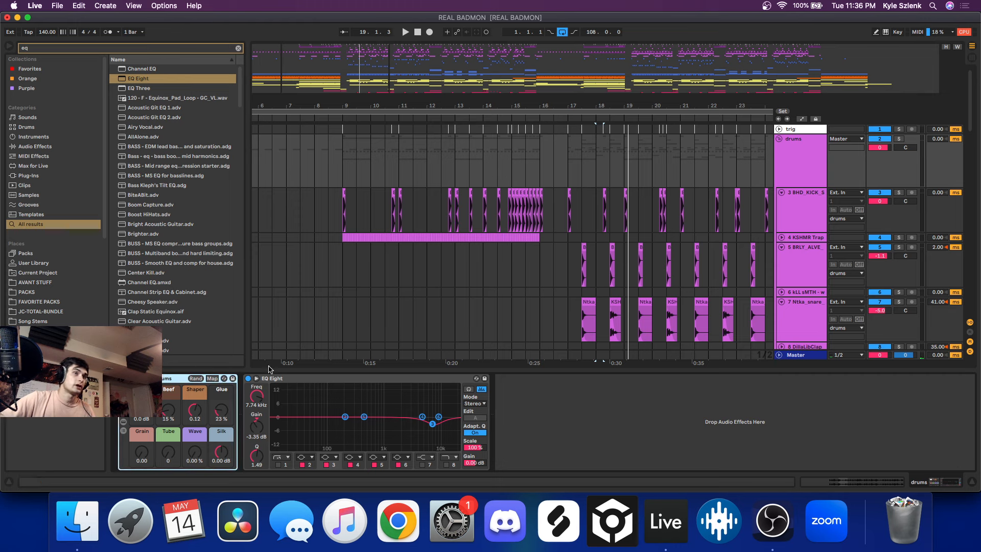
pyautogui.click(796, 165)
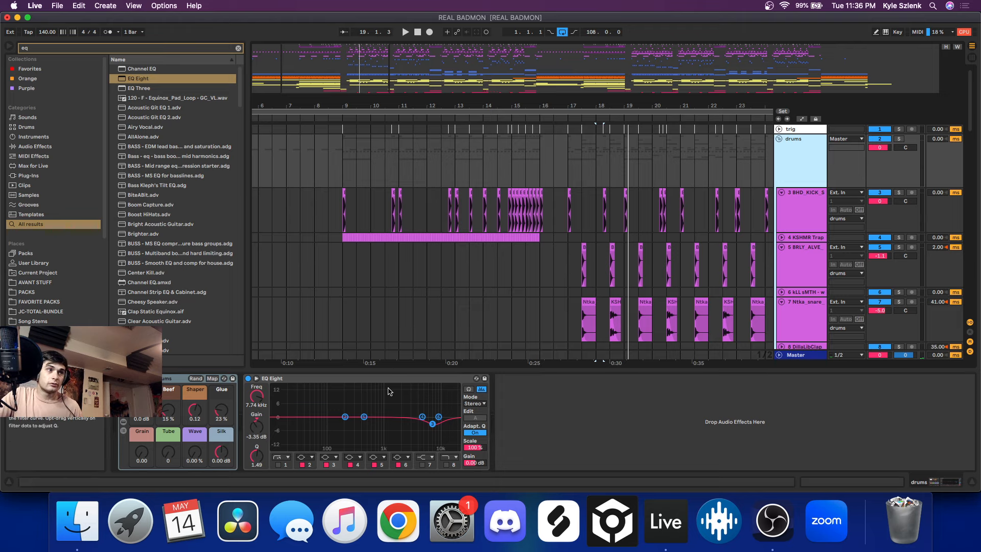
pyautogui.click(406, 376)
pyautogui.write('ntka drum')
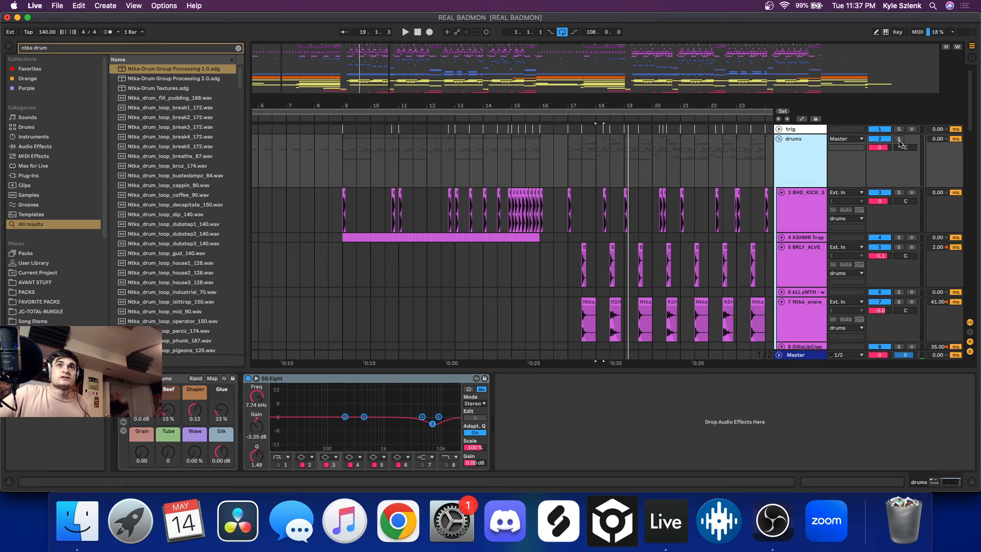
# Solo the drums group and play it twice through bar 19 to hear its group processing.
pyautogui.press('space')
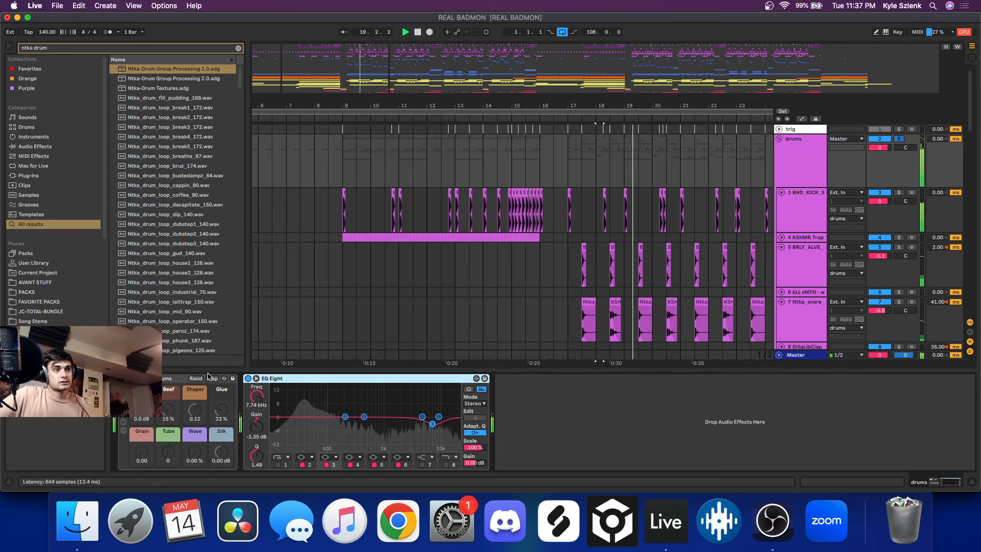
pyautogui.press('space')
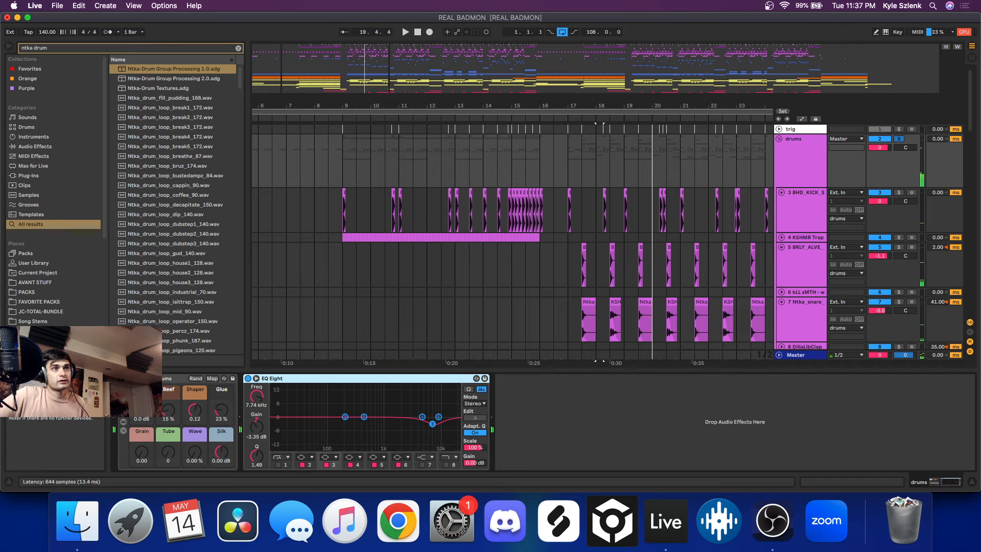
pyautogui.press('space')
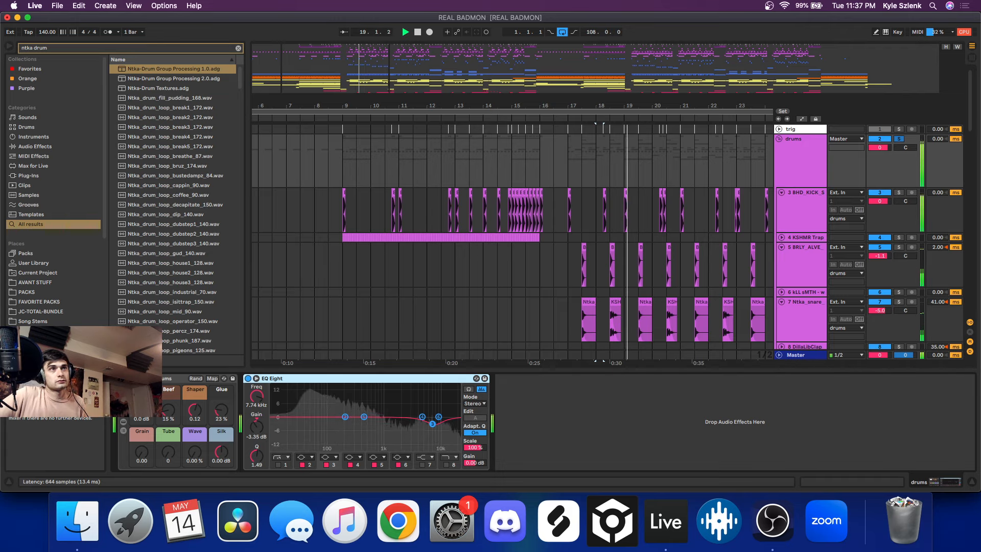
pyautogui.press('space')
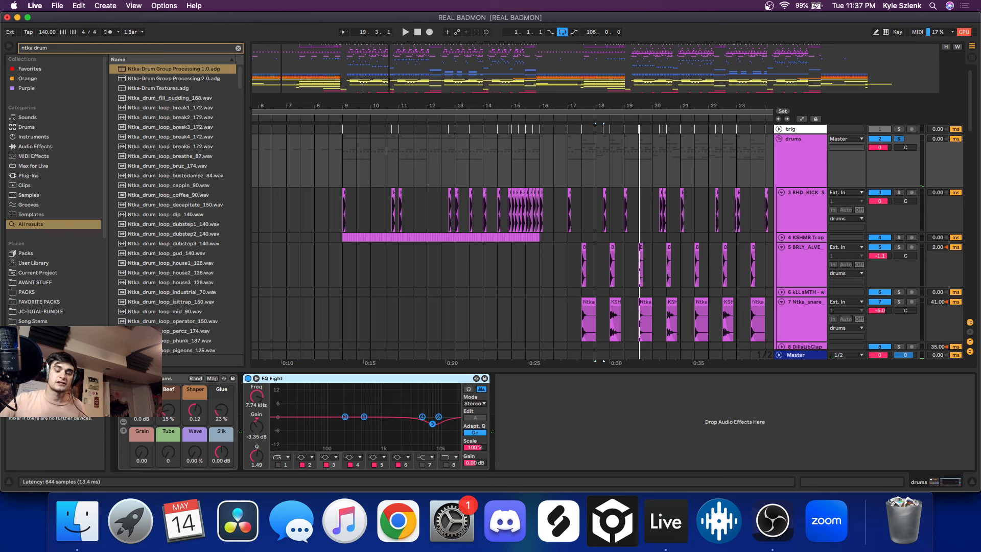
# Select and solo the basses group and unfold it to show its Vital tracks around bar 17.
pyautogui.scroll(-10, 612, 245)
pyautogui.click(800, 248)
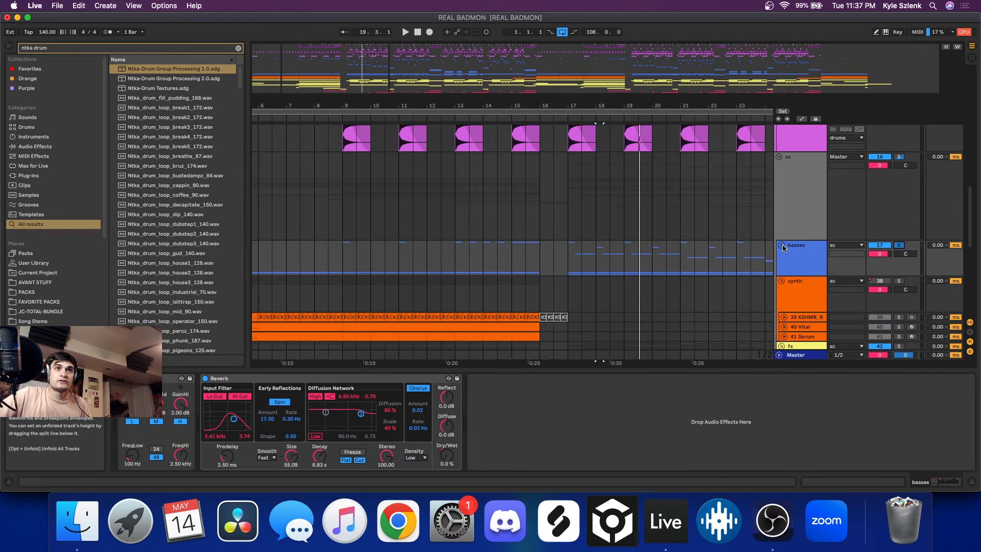
pyautogui.click(782, 246)
pyautogui.scroll(-7, 685, 249)
pyautogui.scroll(2, 614, 220)
pyautogui.scroll(4, 602, 219)
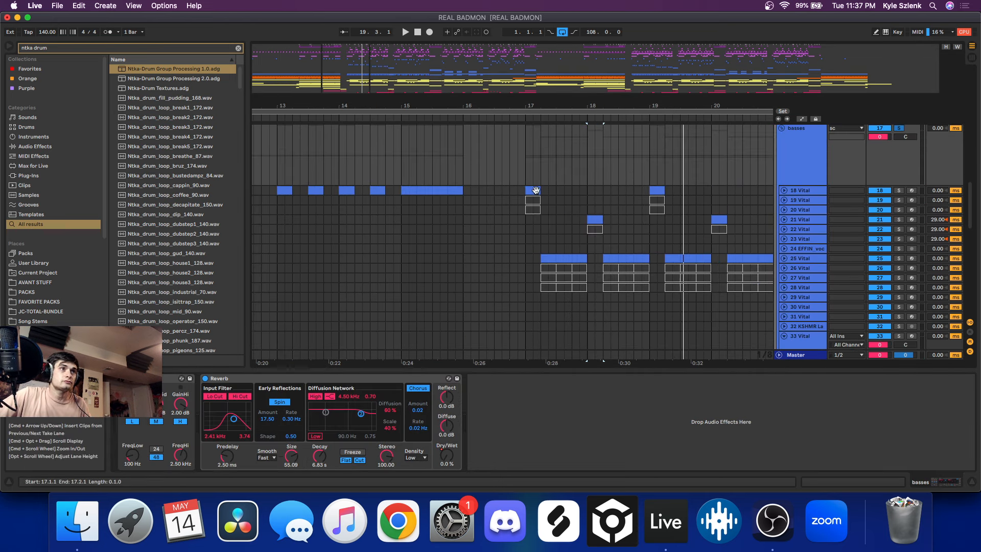
# Select the first bass clip at bar 17, unfold the 18 Vital track and show its device chain.
pyautogui.click(535, 190)
pyautogui.click(784, 190)
pyautogui.click(798, 201)
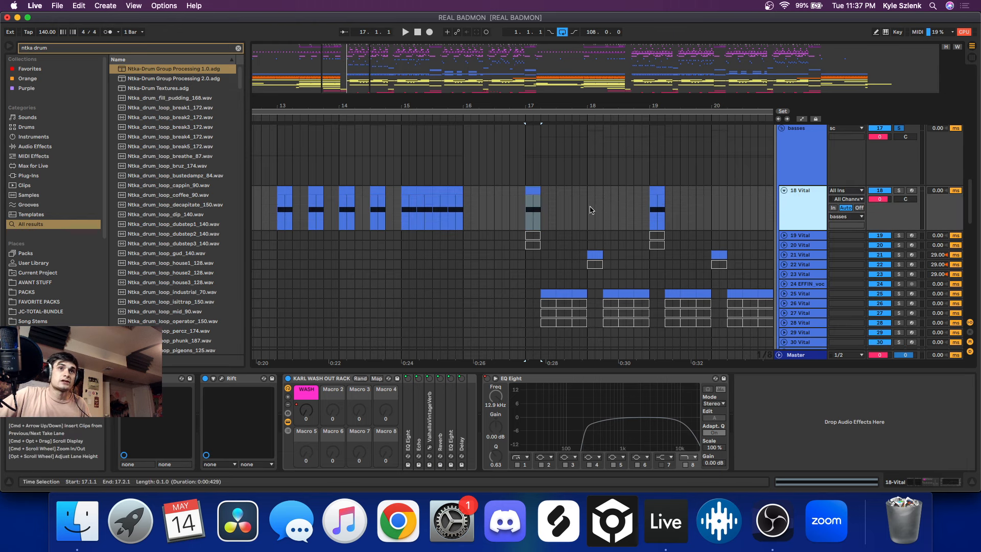
# Select the 18 Vital clip at bar 17 and open the track's Vital synth window over the arrangement.
pyautogui.scroll(5, 578, 209)
pyautogui.click(426, 188)
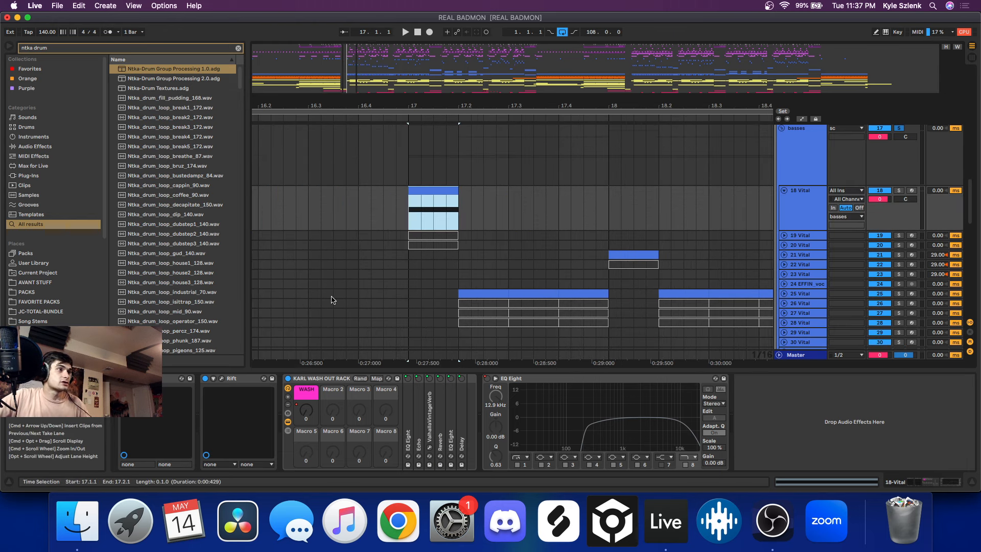
pyautogui.click(182, 379)
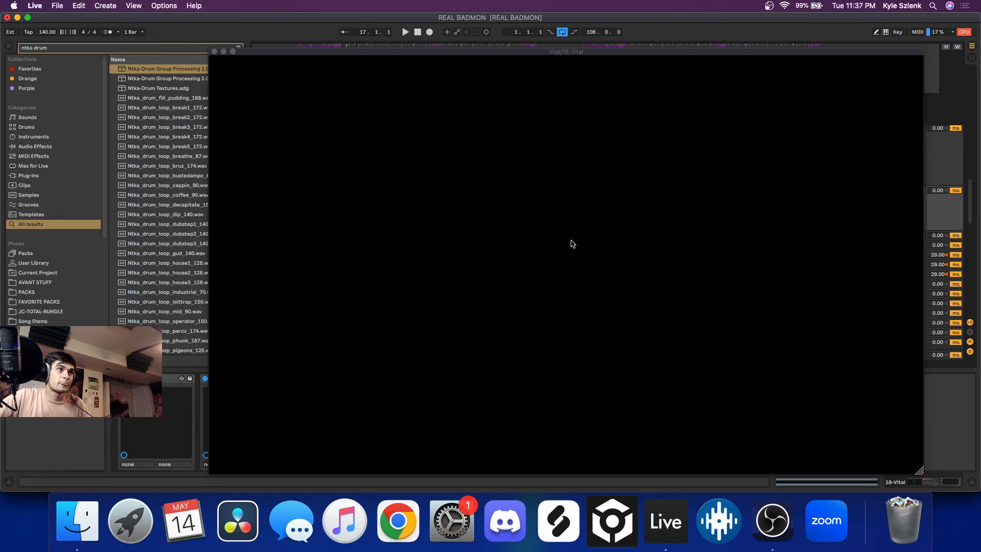
pyautogui.moveTo(507, 56); pyautogui.dragTo(425, 63)
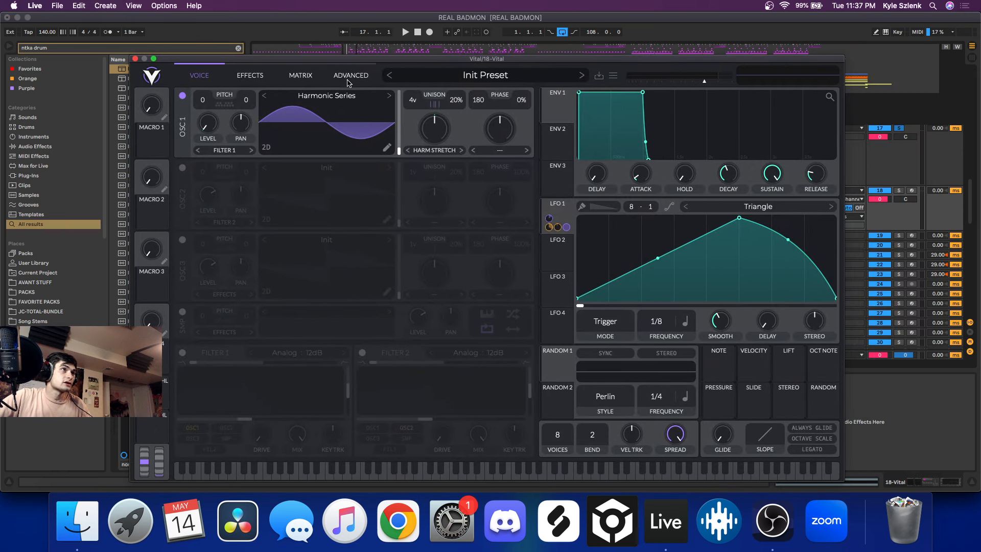
# Review the Advanced, Voice and Matrix pages of the 18 Vital patch, returning to the Advanced page.
pyautogui.click(350, 76)
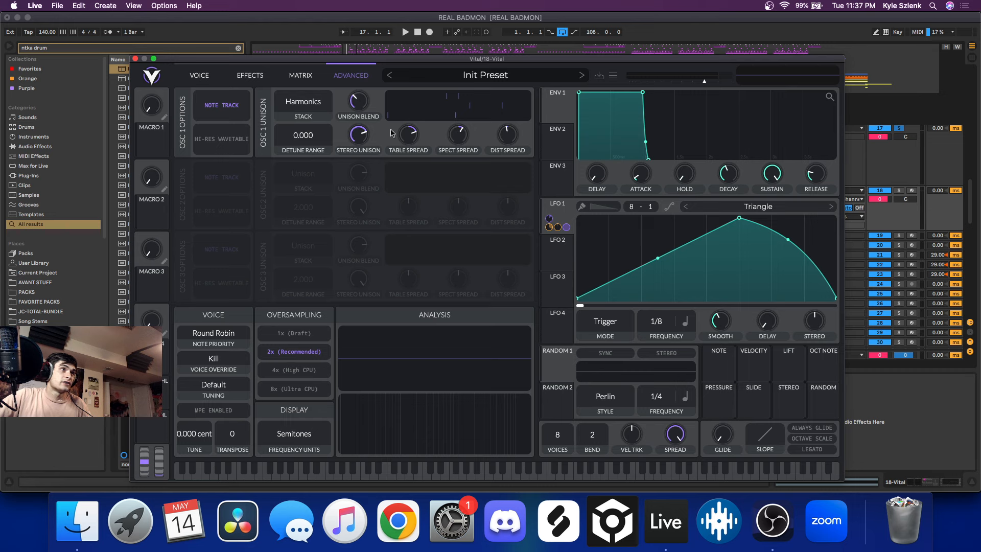
pyautogui.click(197, 77)
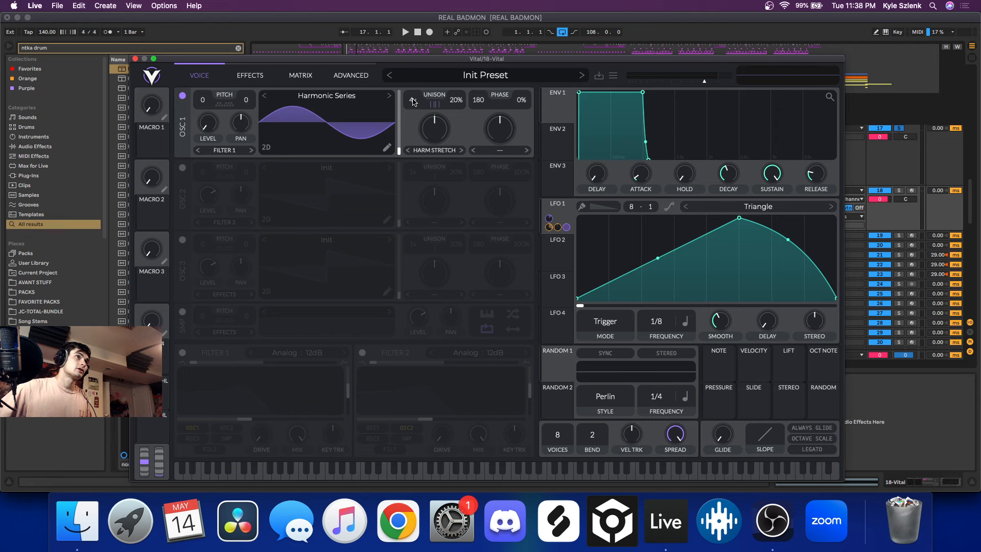
pyautogui.click(308, 76)
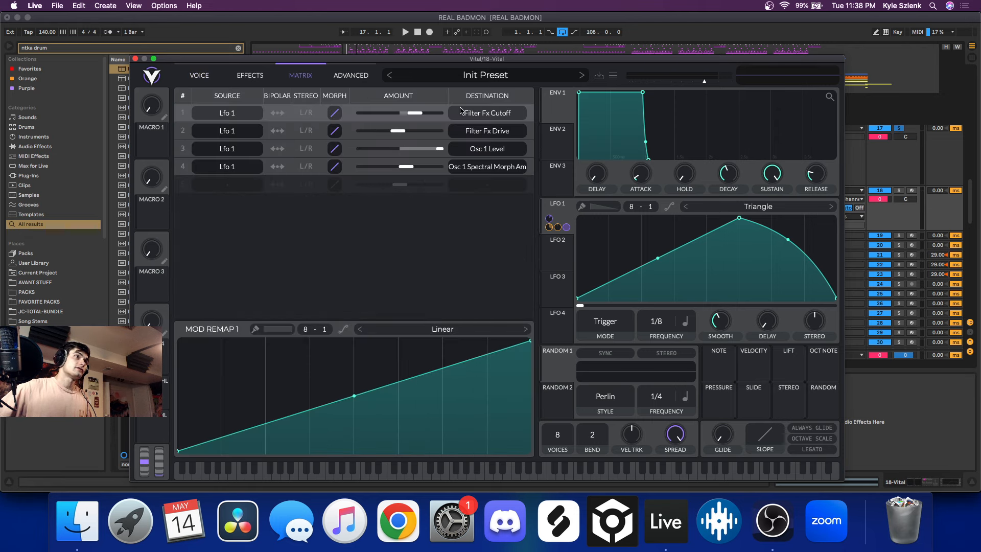
pyautogui.click(365, 79)
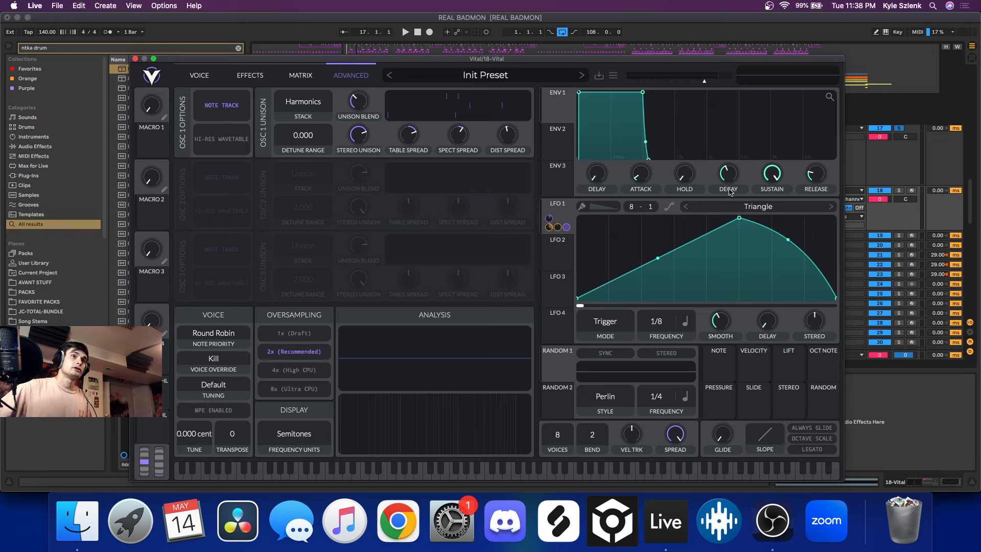
# Solo 18 Vital and adjust oscillator 1's spectral and table spread during playback, closing the synth window when finished.
pyautogui.press('space')
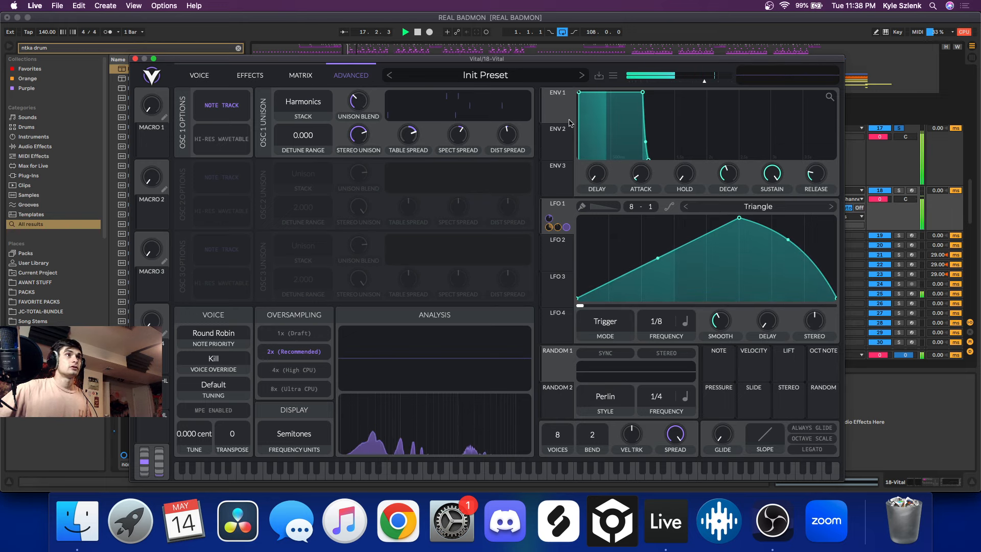
pyautogui.click(899, 190)
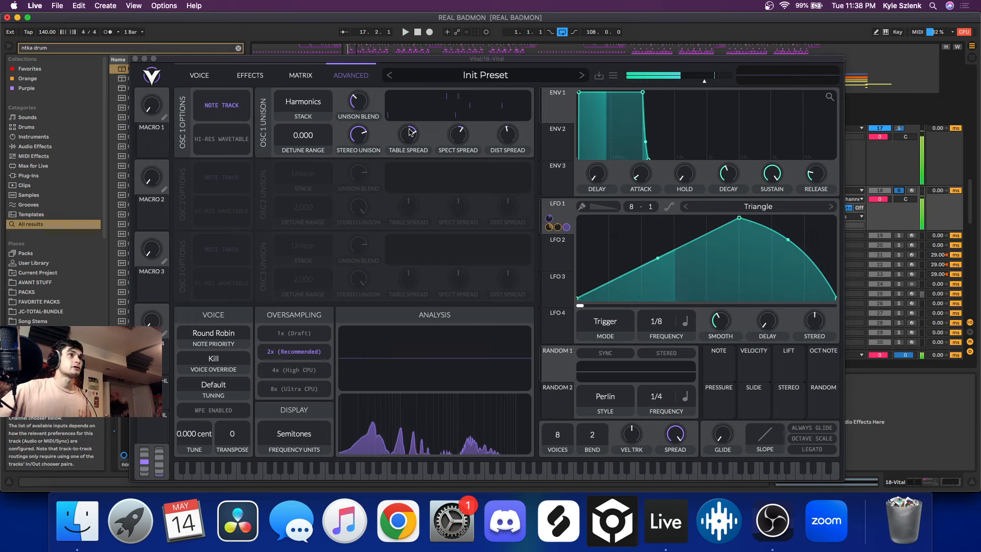
pyautogui.moveTo(458, 134); pyautogui.dragTo(480, 141)
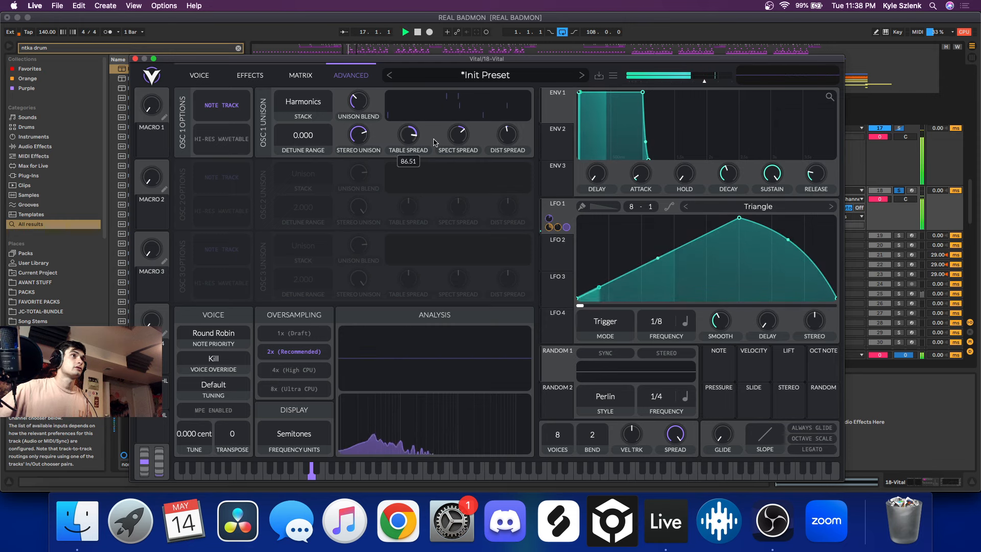
pyautogui.press('space')
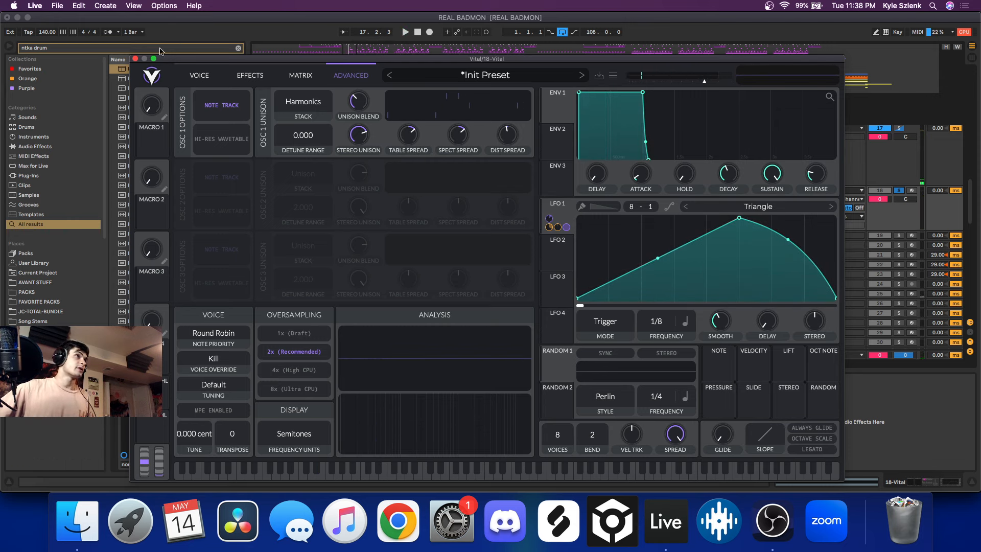
pyautogui.click(135, 60)
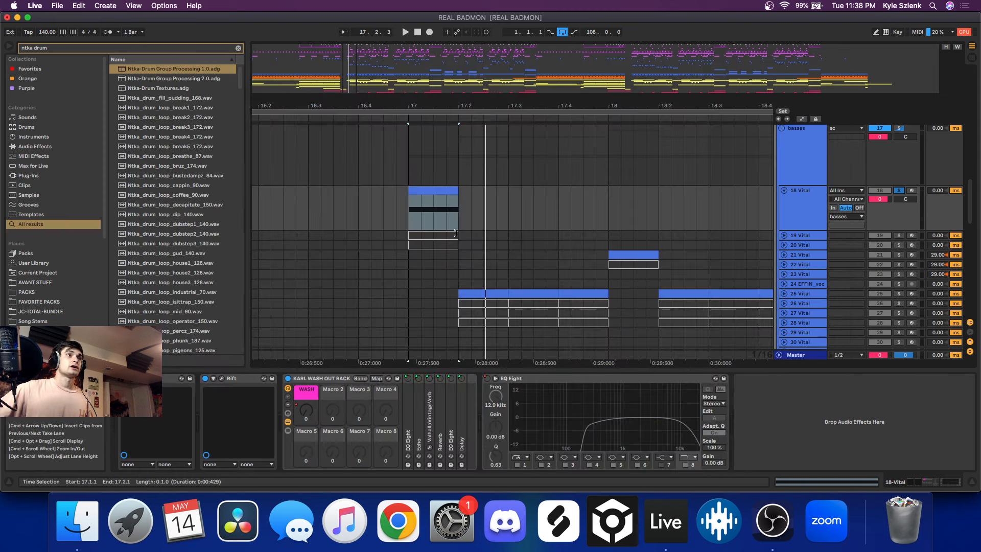
# Play the soloed 18 Vital bass, solo and unfold 25 Vital, and select bar 17 on that track.
pyautogui.press('space')
pyautogui.press('space')
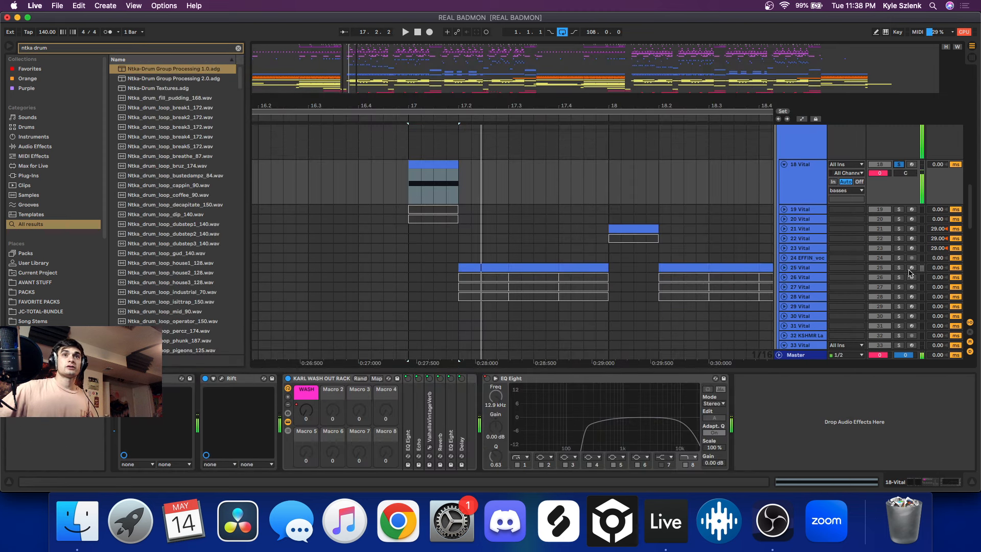
pyautogui.click(566, 267)
pyautogui.scroll(-2, 565, 286)
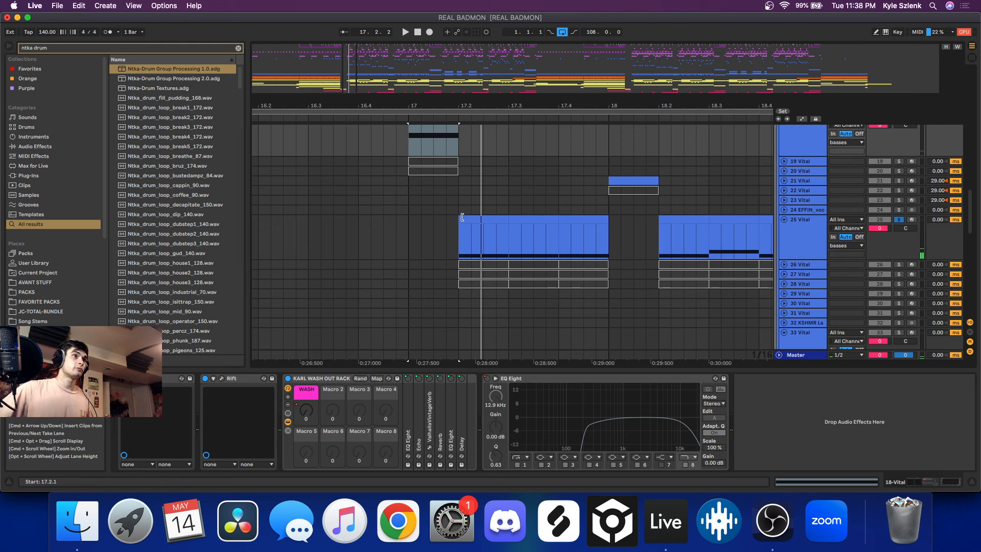
pyautogui.click(493, 219)
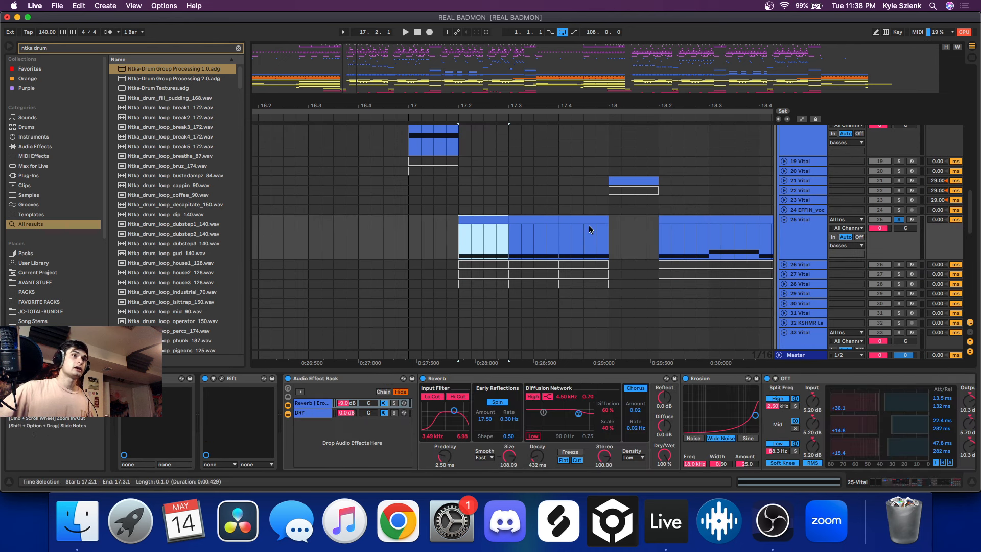
pyautogui.moveTo(396, 229); pyautogui.dragTo(612, 234)
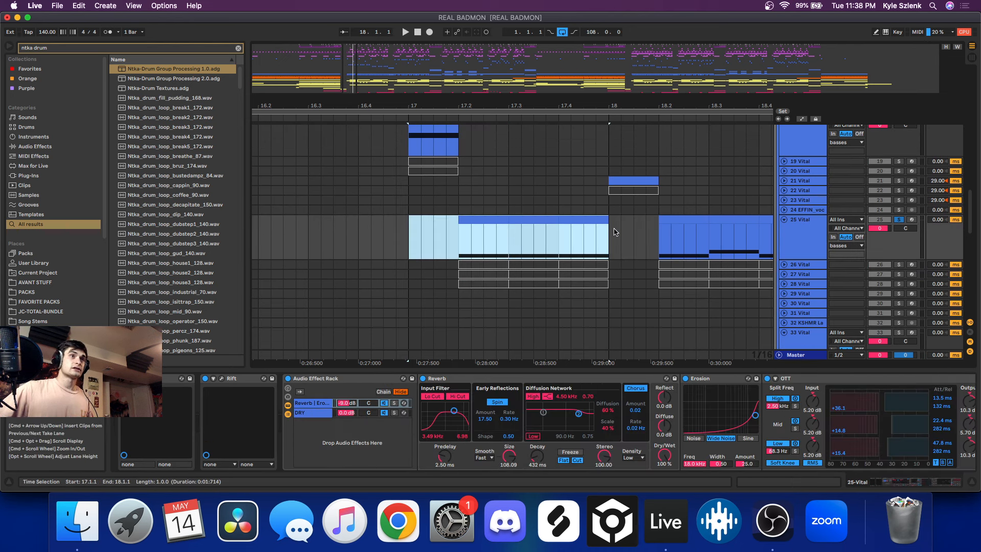
# Audition 18 Vital and 25 Vital from bar 17 by soloing each in turn, and select 25 Vital's first clip.
pyautogui.scroll(2, 497, 229)
pyautogui.click(437, 166)
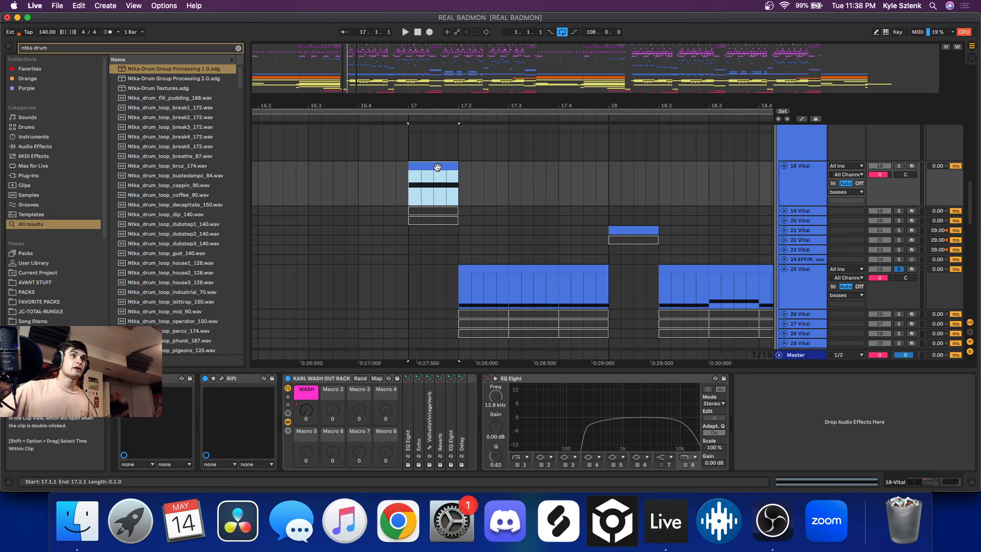
pyautogui.click(899, 165)
pyautogui.press('space')
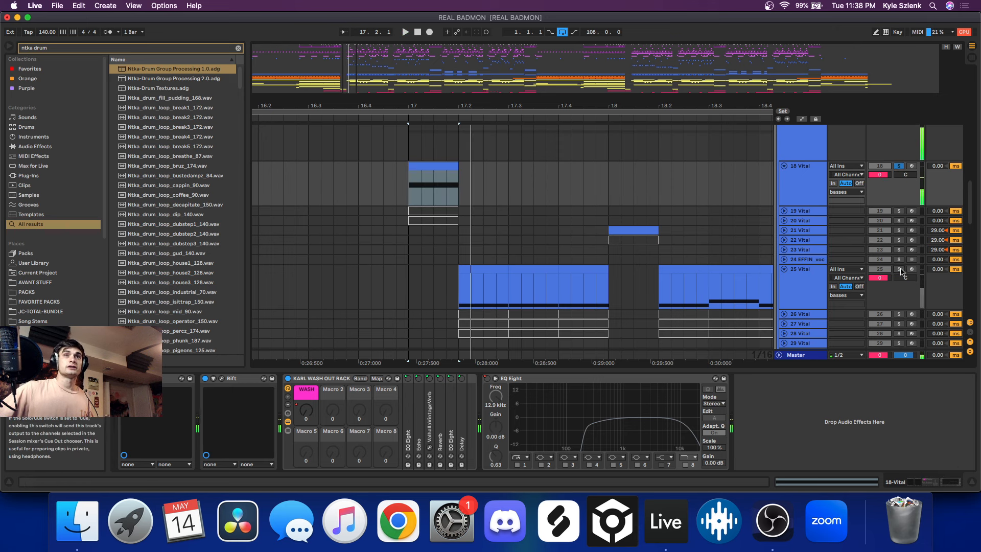
pyautogui.click(898, 269)
pyautogui.click(486, 275)
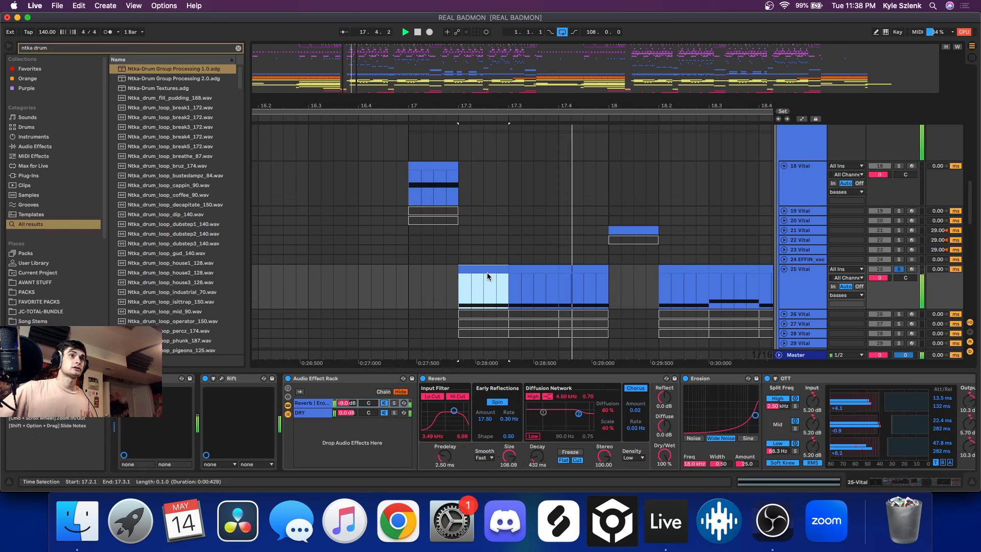
pyautogui.scroll(-5, 503, 272)
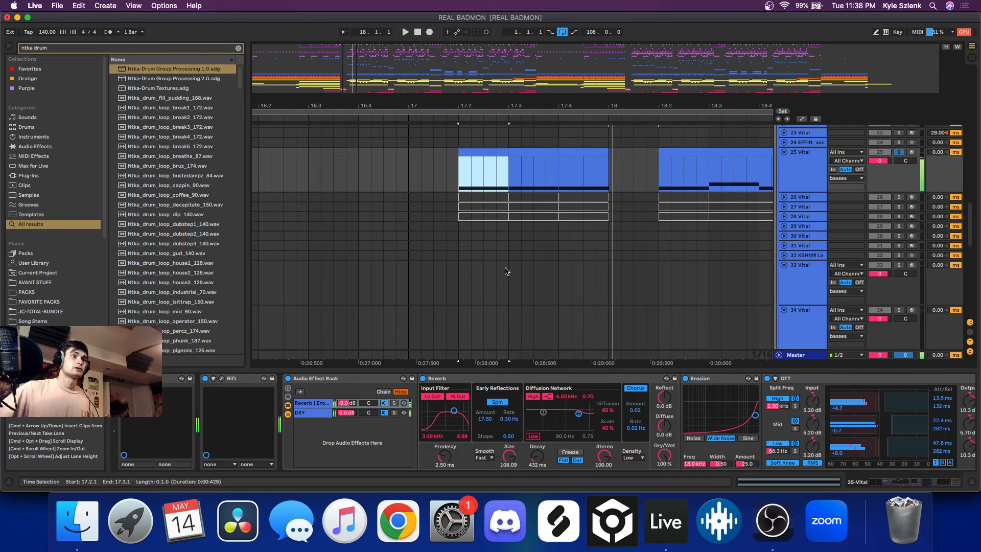
# Examine the Reverb chain of 25 Vital's effect rack, from Reverb and Erosion through OTT and EQ Eight to Auto Pan.
pyautogui.click(315, 404)
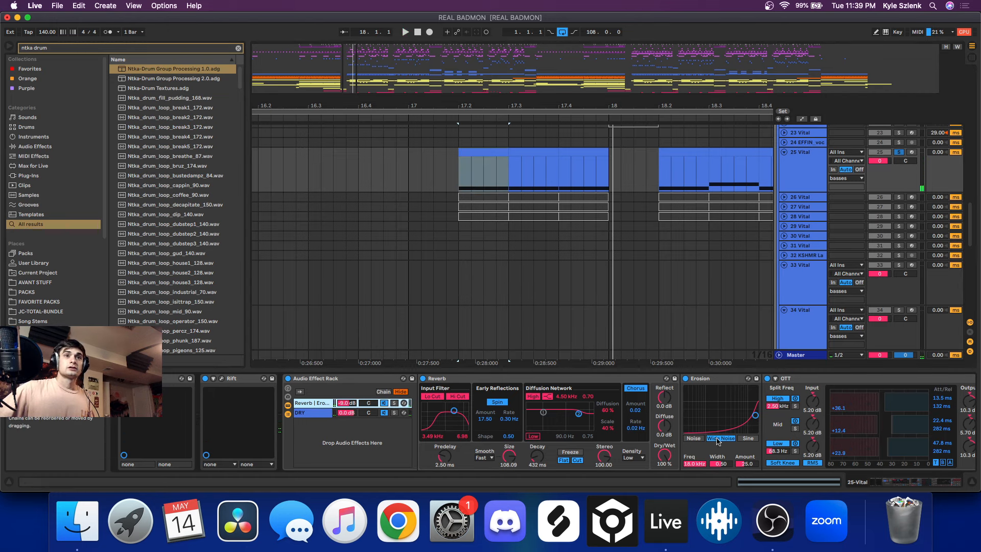
pyautogui.click(947, 483)
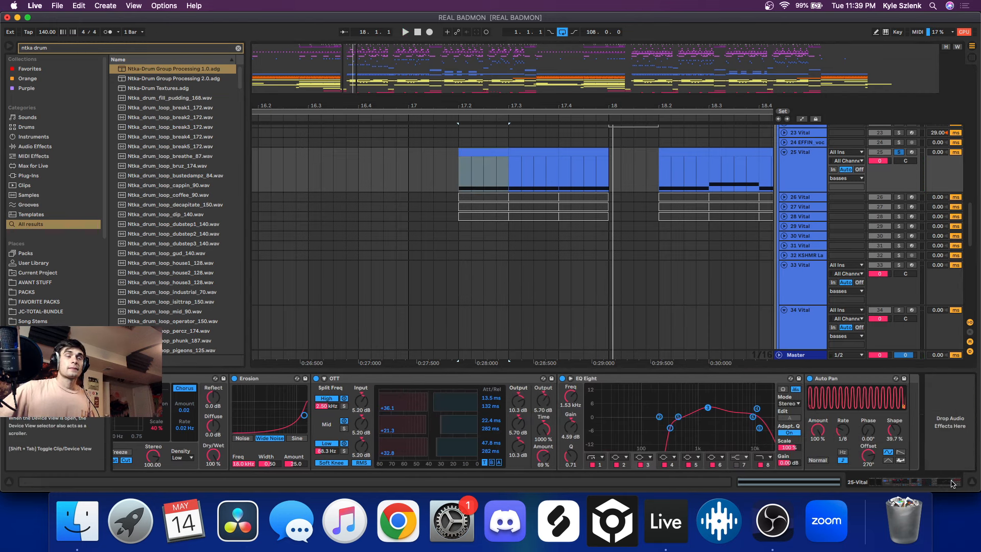
pyautogui.scroll(3, 585, 165)
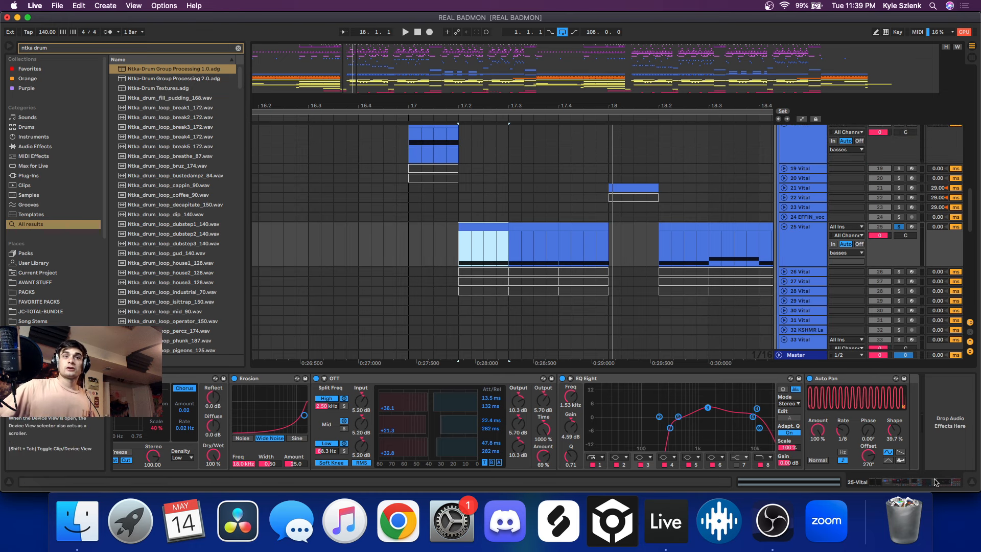
pyautogui.click(934, 482)
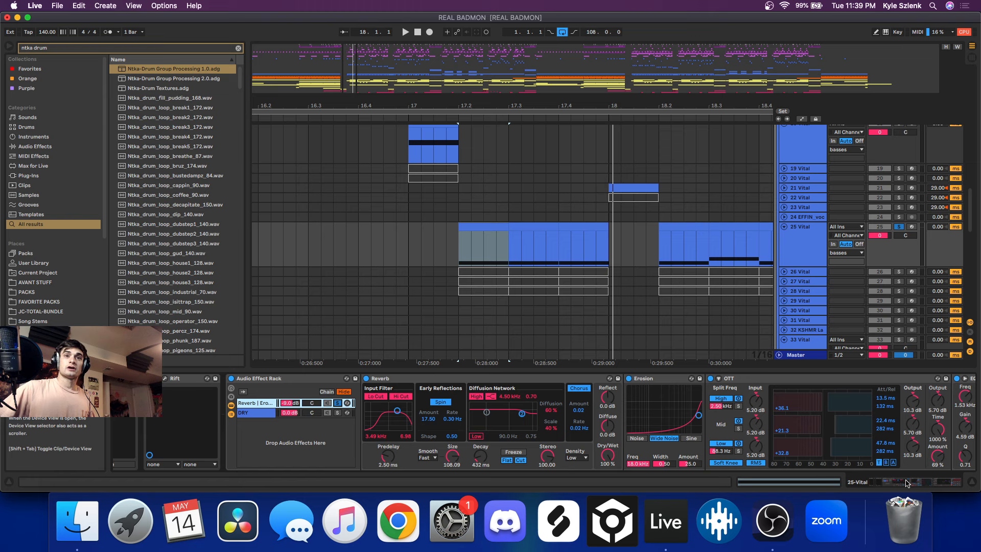
pyautogui.click(938, 485)
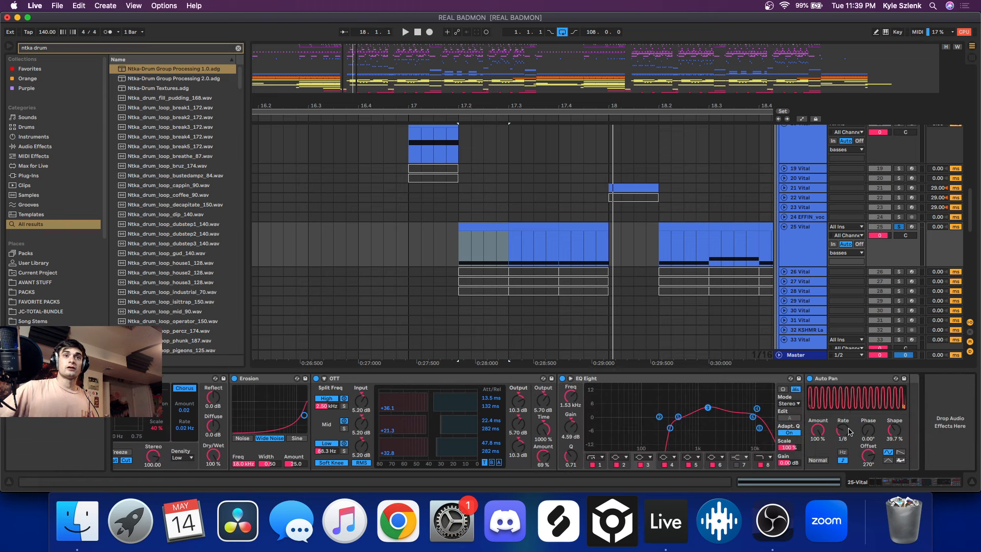
pyautogui.hscroll(-10, 561, 432)
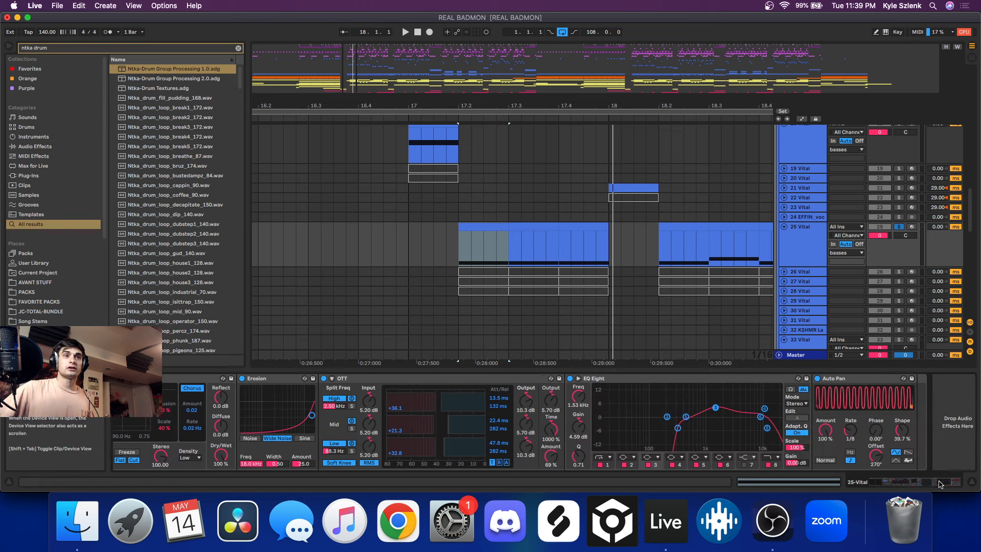
# Solo the Reverb chain in 25 Vital's effect rack and play the bass from bar 17.
pyautogui.press('space')
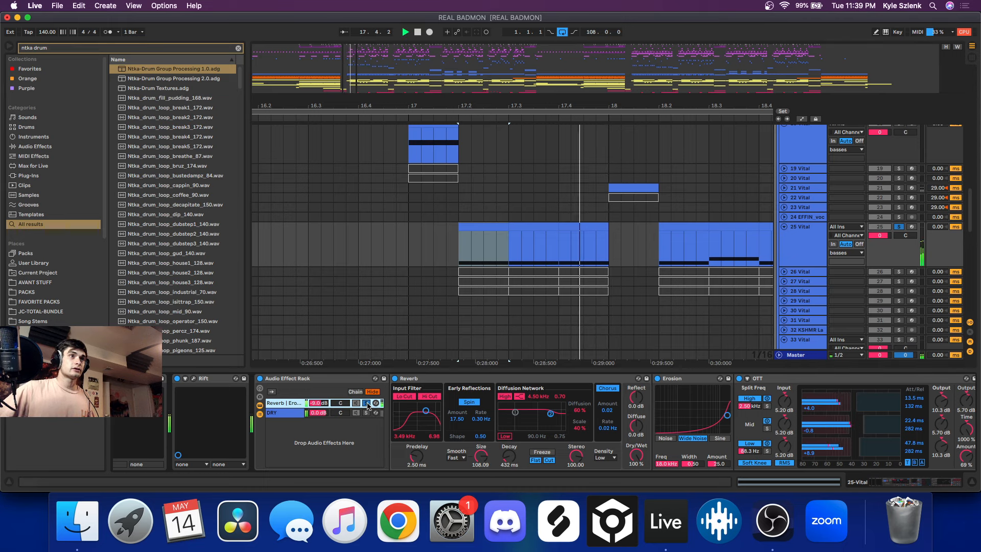
pyautogui.press('space')
pyautogui.press('space')
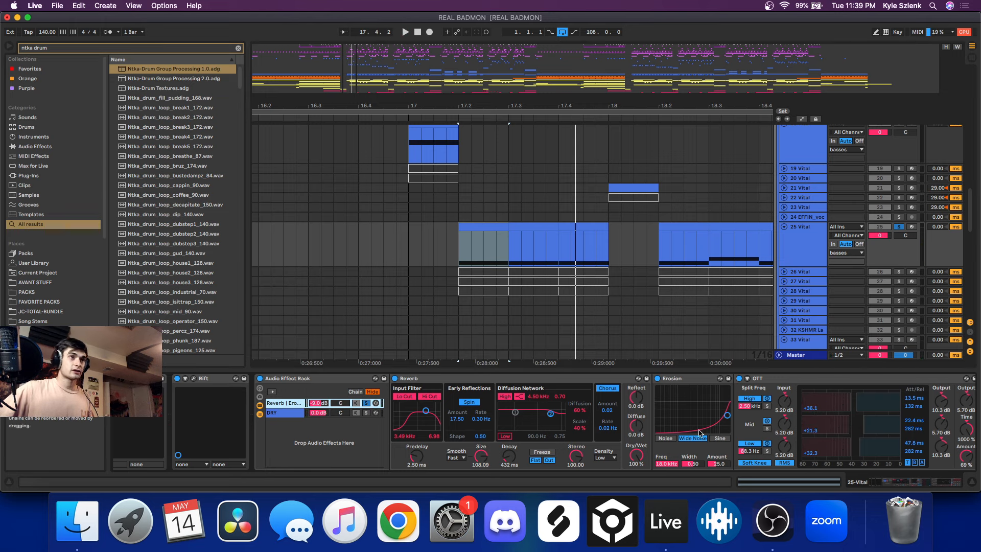
# Compare the soloed Reverb chain during playback with Auto Pan bypassed and switched back on.
pyautogui.hscroll(3, 893, 485)
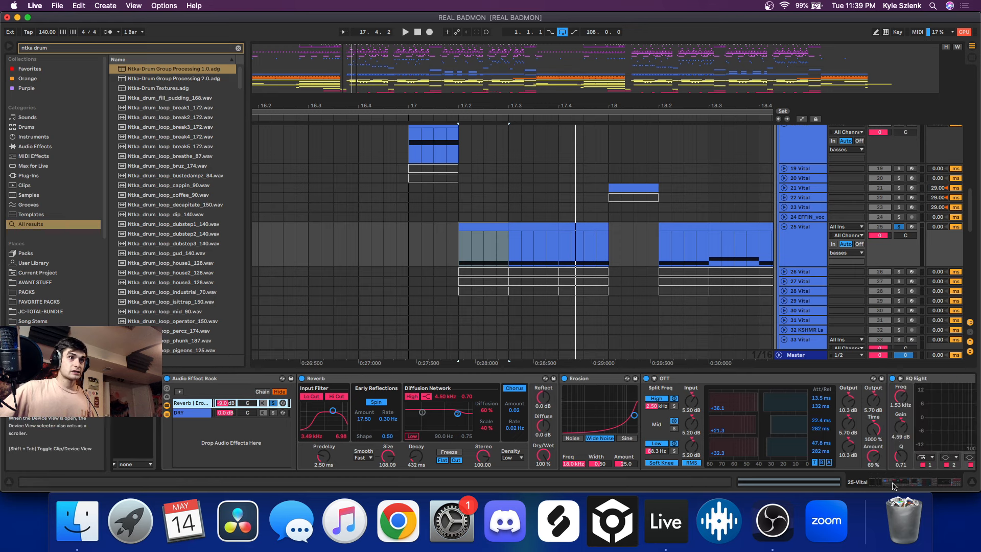
pyautogui.hscroll(1, 892, 485)
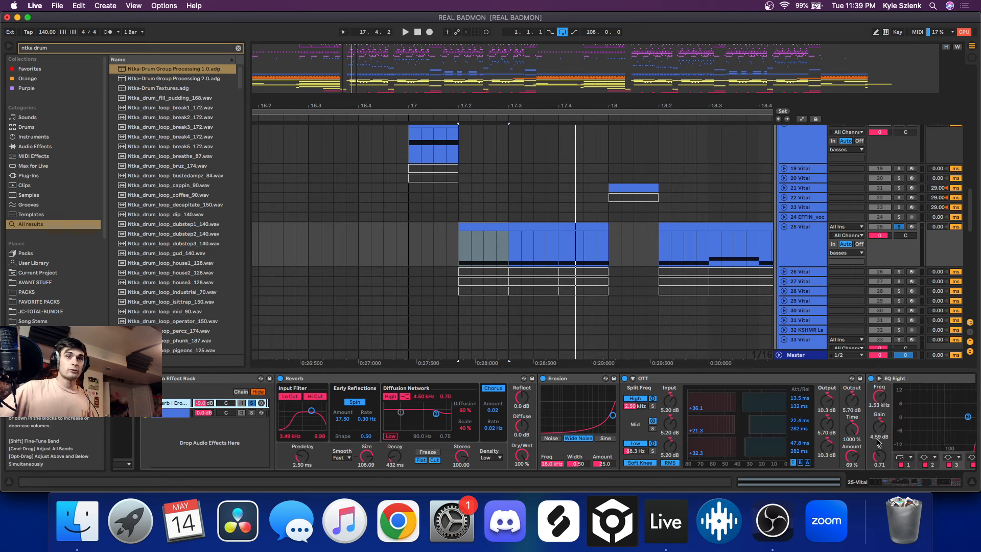
pyautogui.hscroll(1, 905, 483)
pyautogui.hscroll(5, 905, 483)
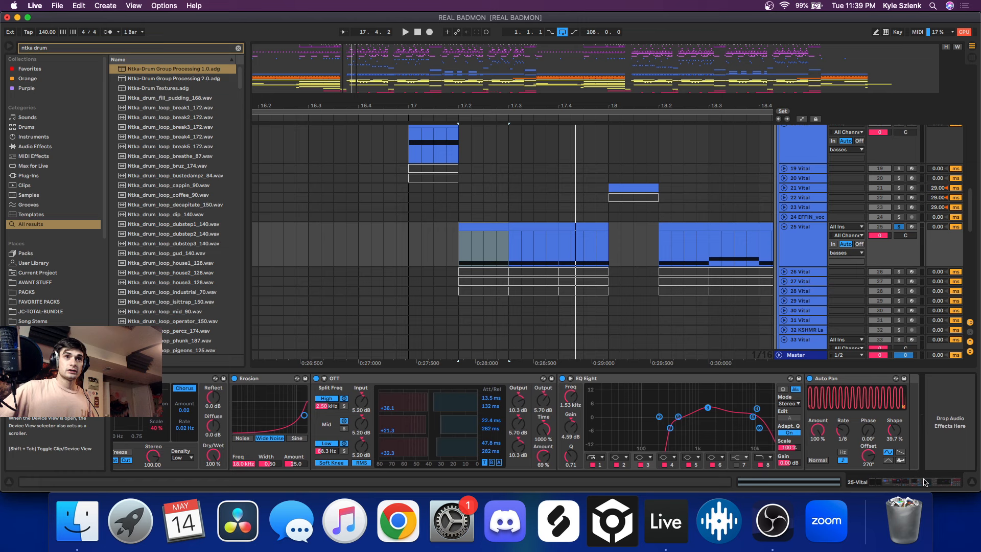
pyautogui.click(809, 378)
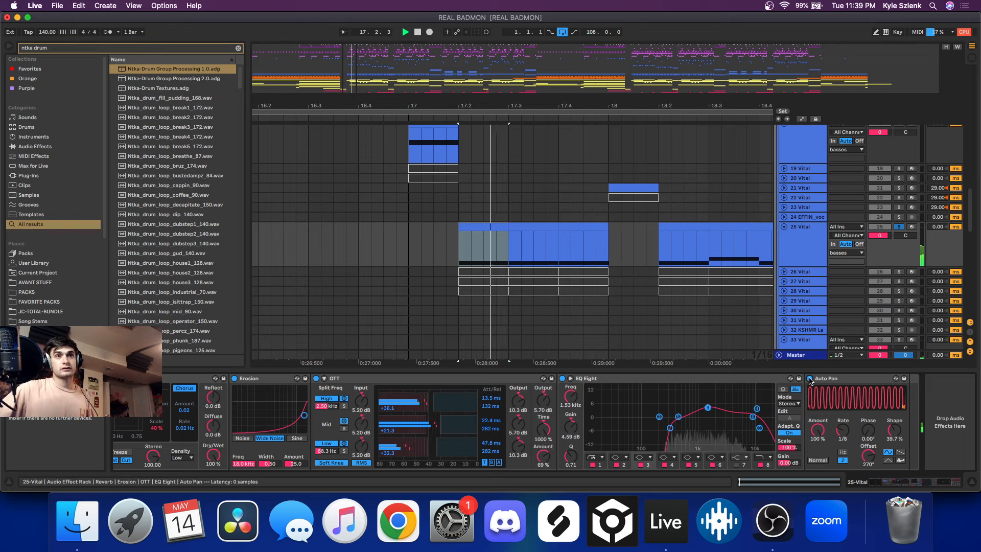
pyautogui.click(809, 379)
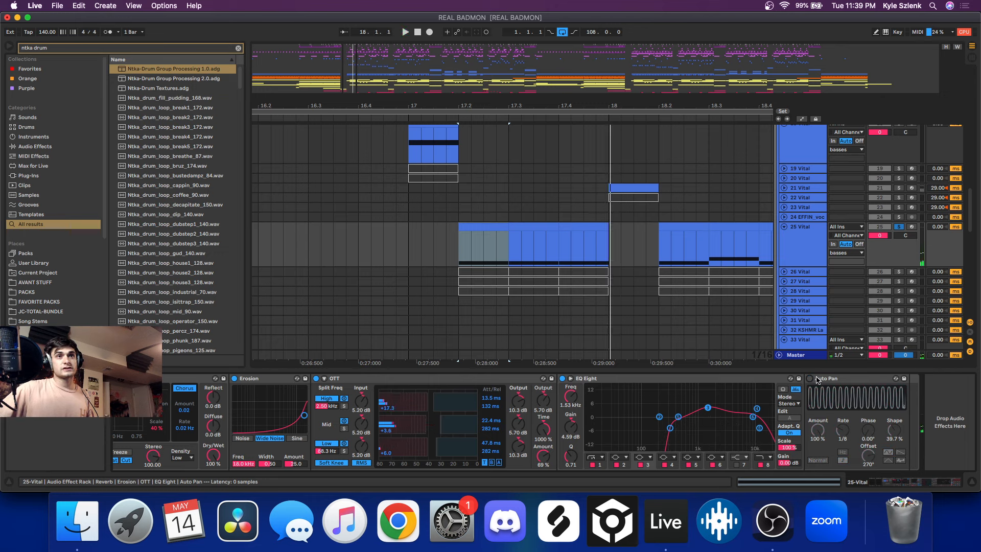
pyautogui.press('space')
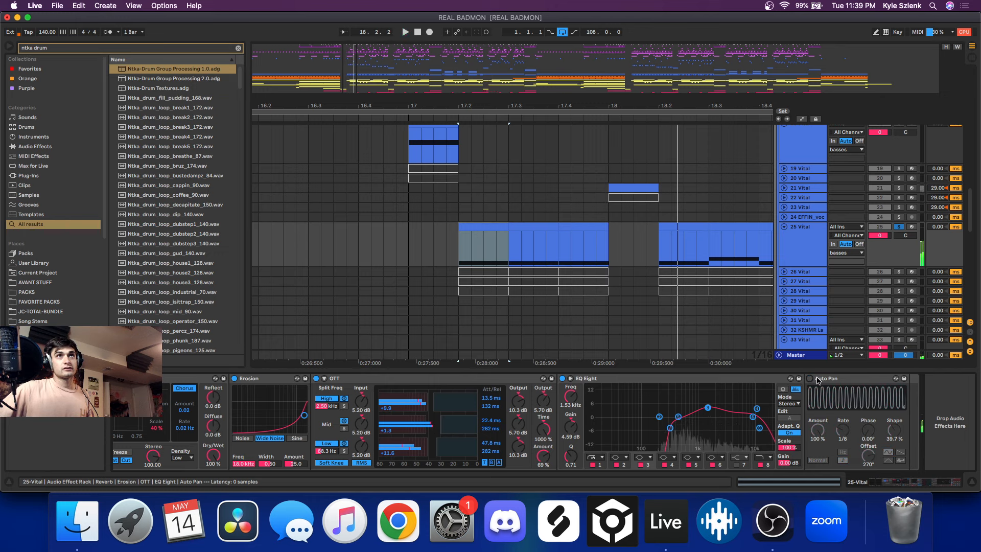
pyautogui.click(810, 379)
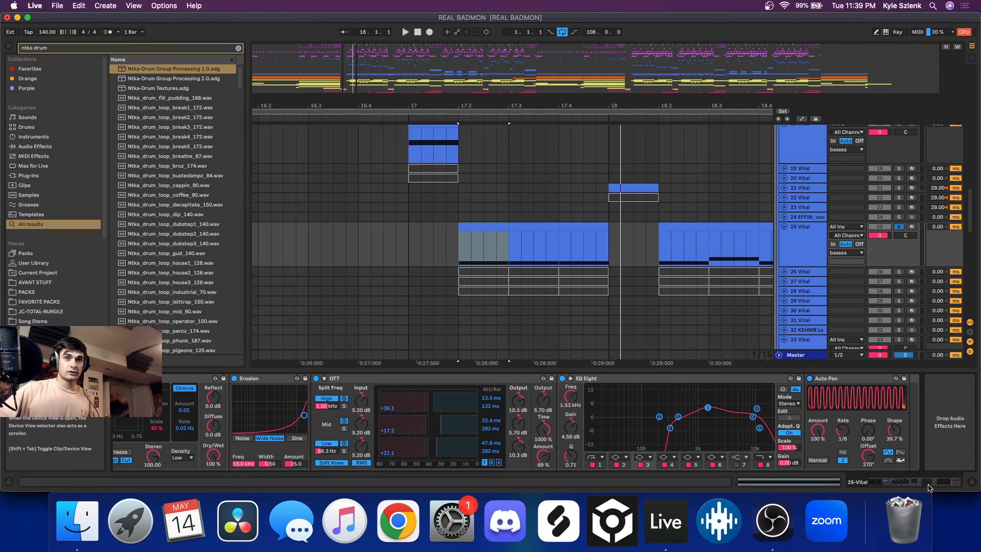
# Solo the Reverb and DRY chains together in 25 Vital's effect rack and play the bass.
pyautogui.moveTo(927, 484); pyautogui.dragTo(891, 484)
pyautogui.keyDown('shift'); pyautogui.click(400, 414); pyautogui.keyUp('shift')
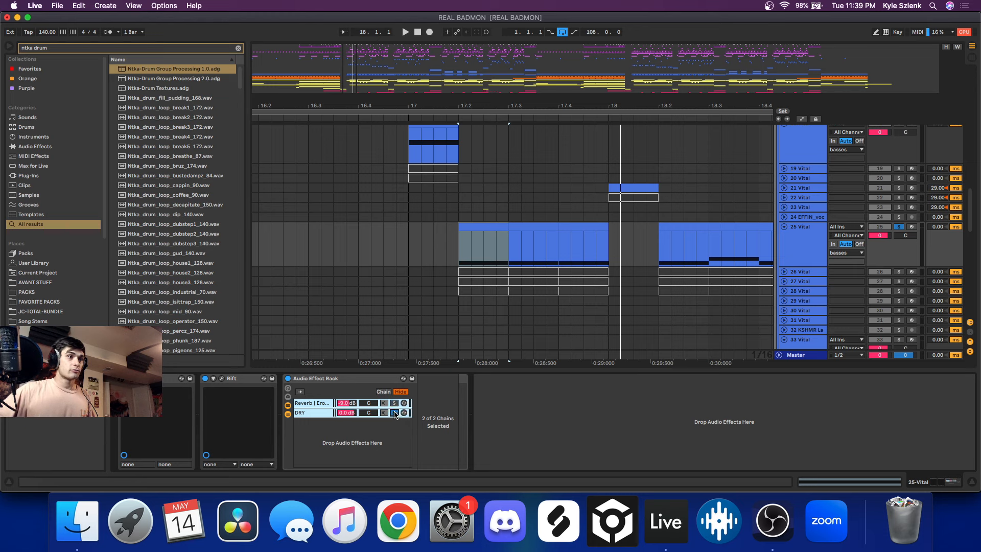
pyautogui.press('space')
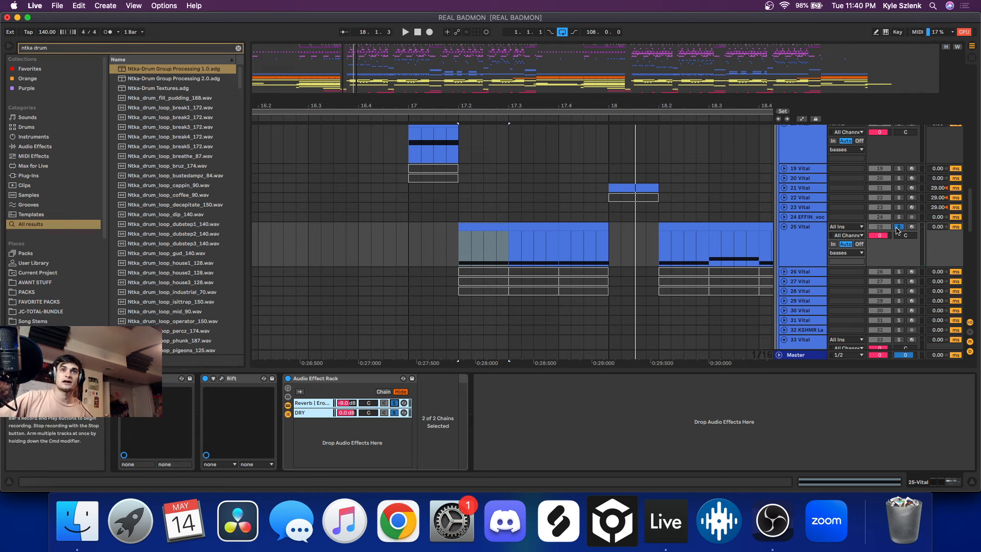
# Unfold and solo 21 Vital, then audition its clip at bar 18.
pyautogui.scroll(1, 672, 226)
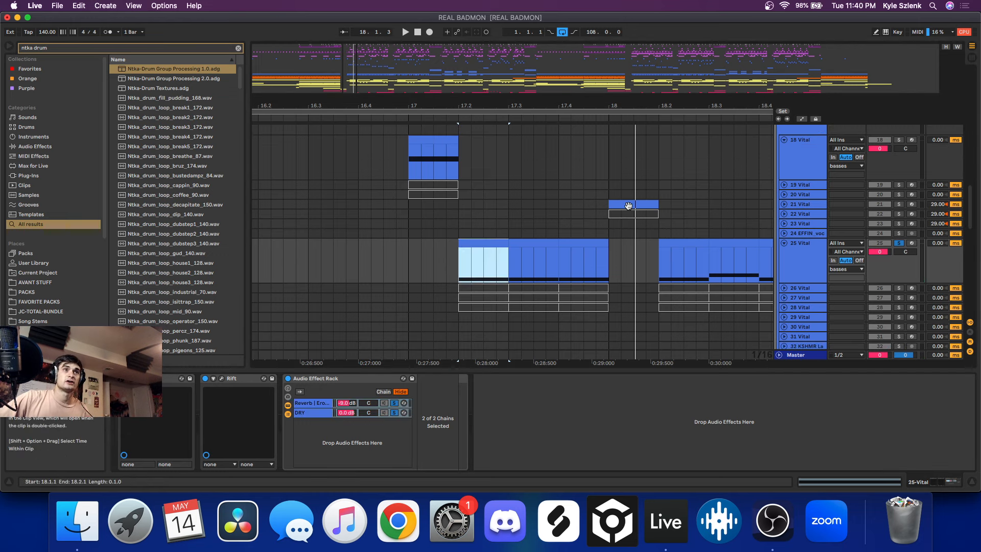
pyautogui.click(630, 205)
pyautogui.click(784, 204)
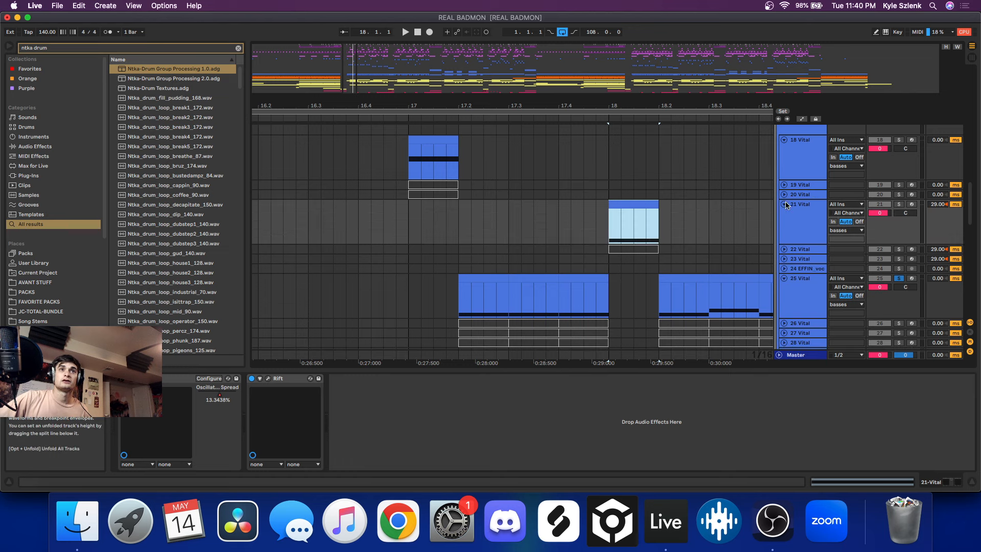
pyautogui.click(898, 204)
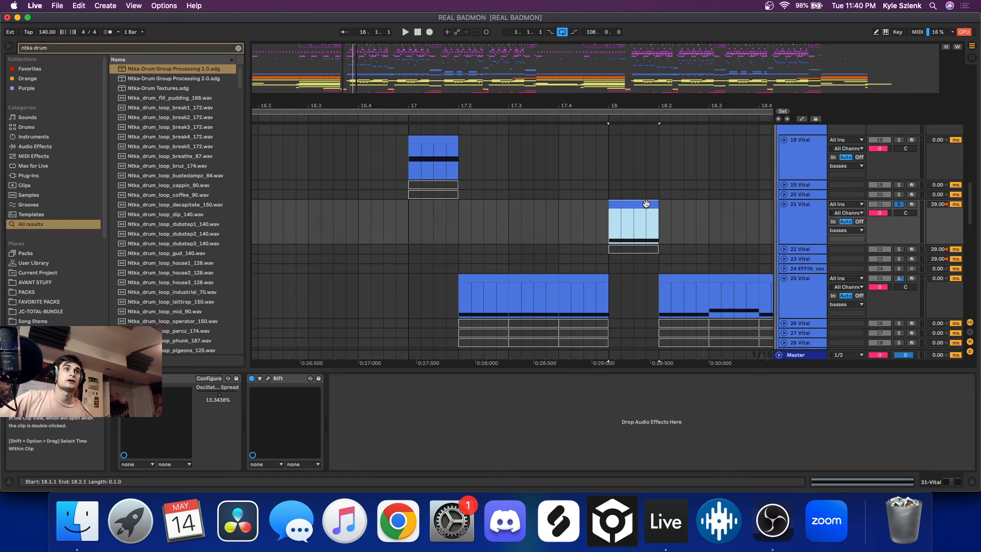
pyautogui.press('space')
pyautogui.press('space')
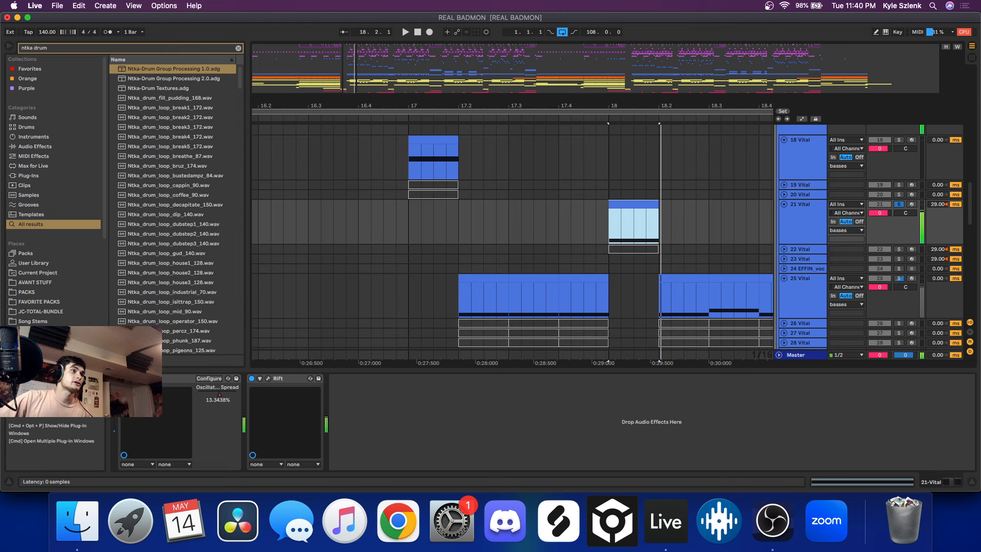
# Inspect 21 Vital's synth patch during playback, including its Harmonic Series oscillator and LFO 1, and close the plug-in window.
pyautogui.press('super+alt+p')
pyautogui.press('space')
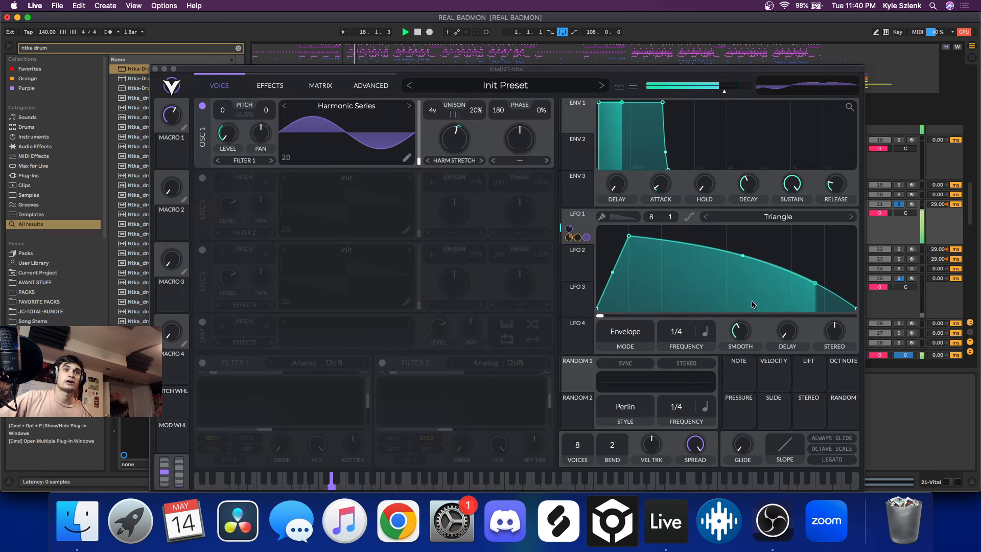
pyautogui.press('space')
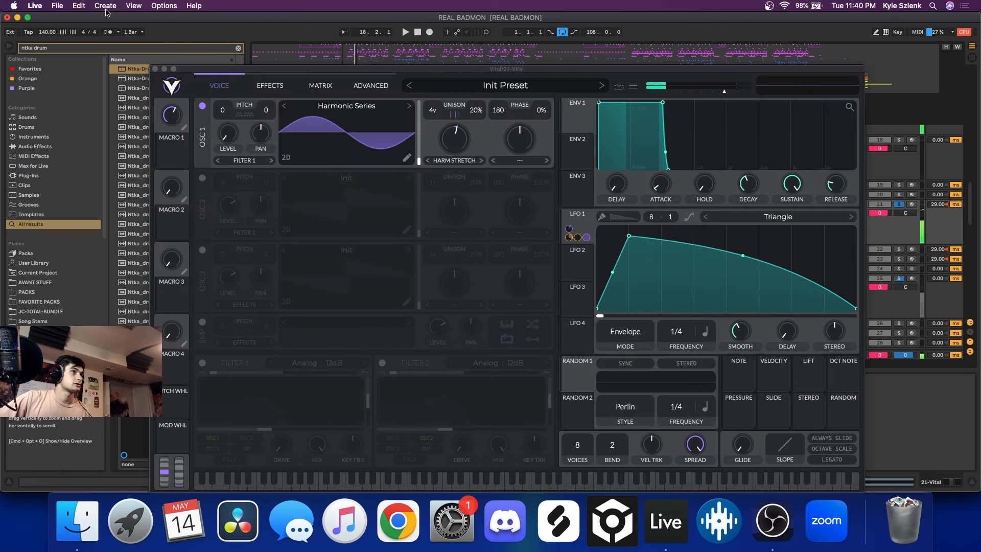
pyautogui.click(156, 69)
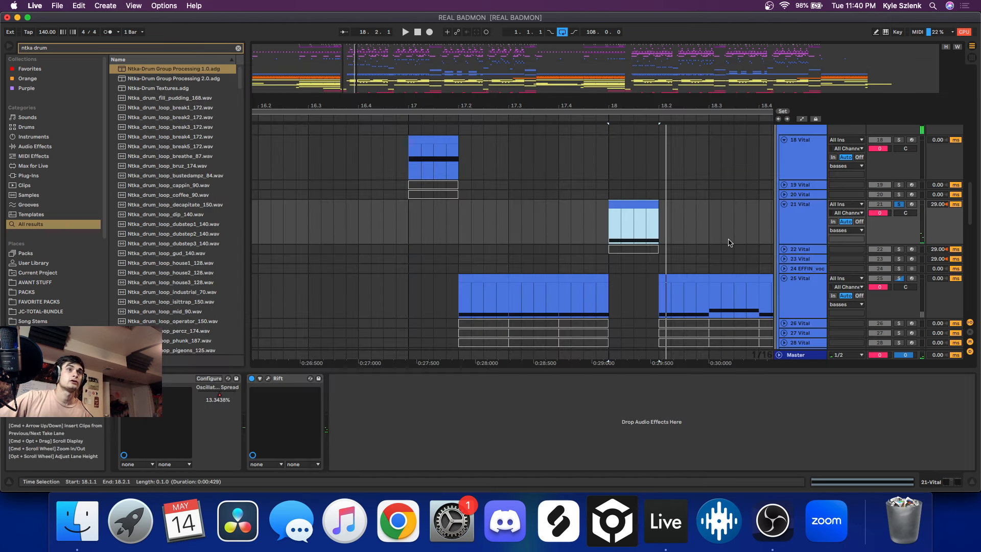
# Compare 21 Vital's playback with Rift bypassed and switched back on, and inspect Rift's Noise Jitter settings.
pyautogui.click(253, 380)
pyautogui.press('space')
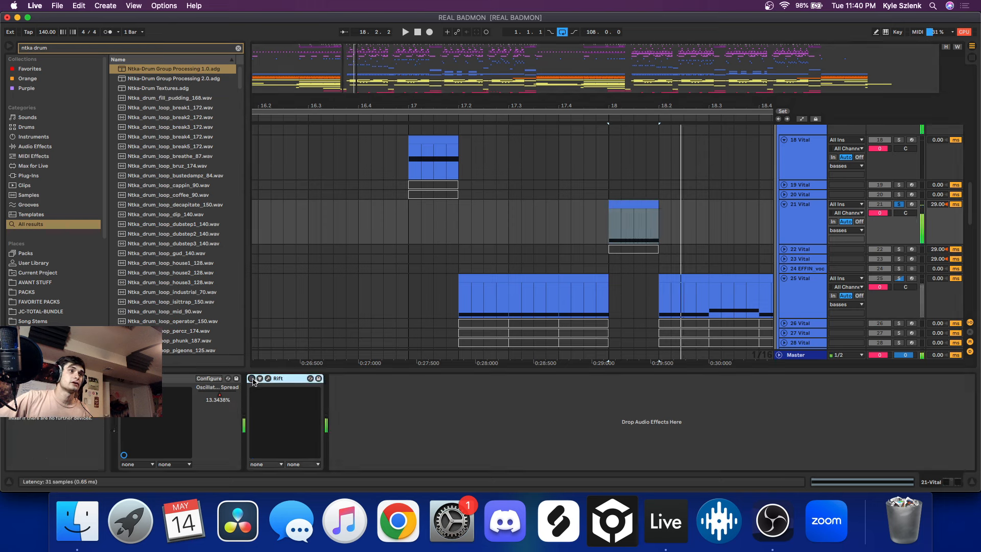
pyautogui.press('space')
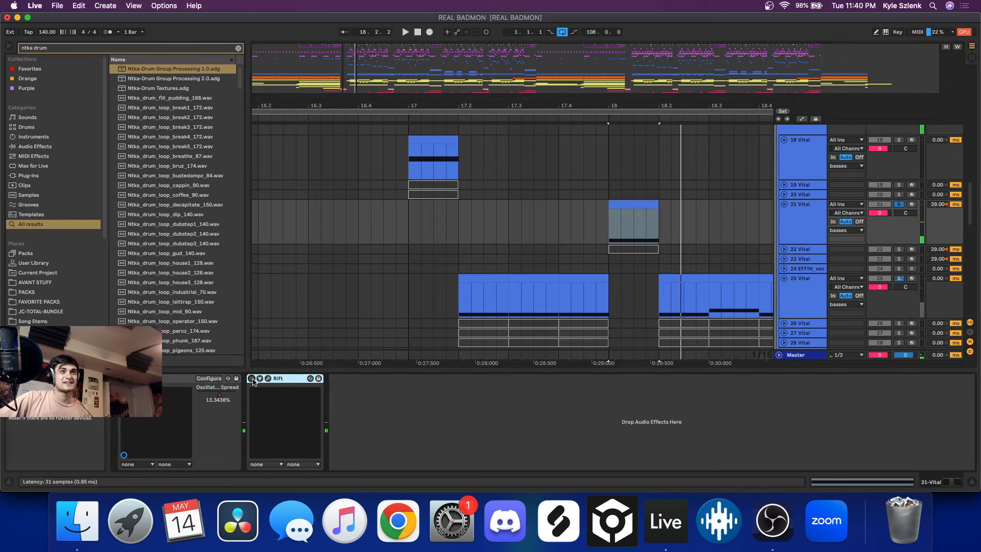
pyautogui.click(252, 379)
pyautogui.press('space')
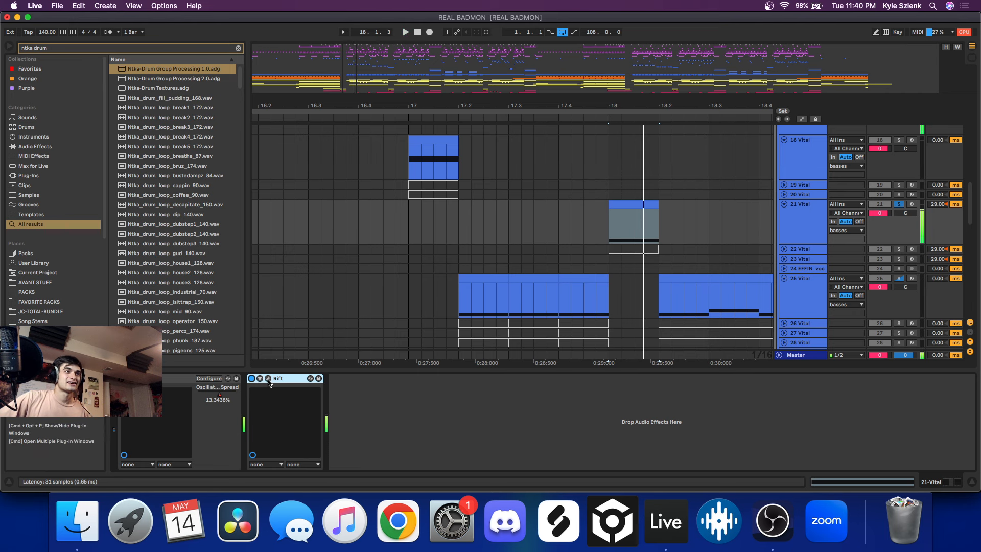
pyautogui.click(268, 379)
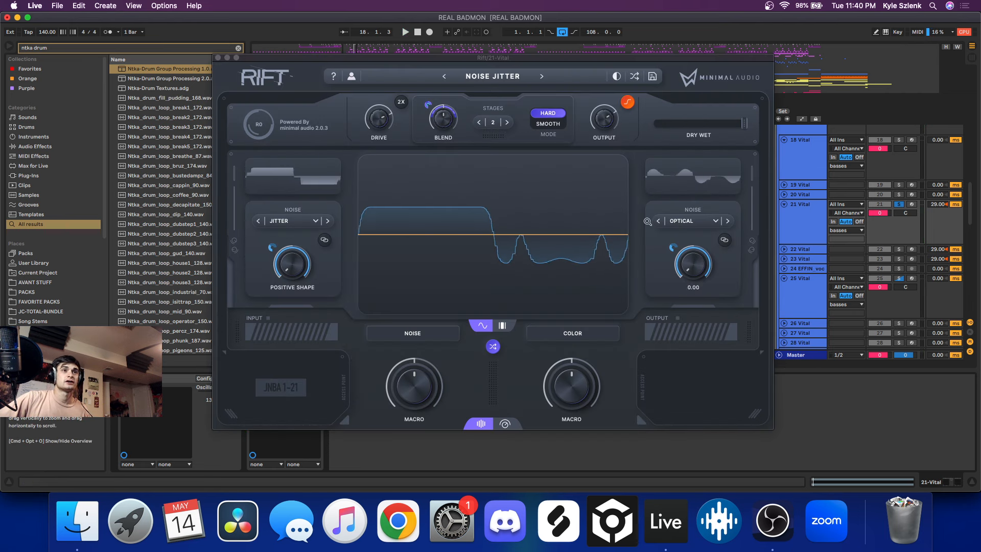
pyautogui.click(217, 57)
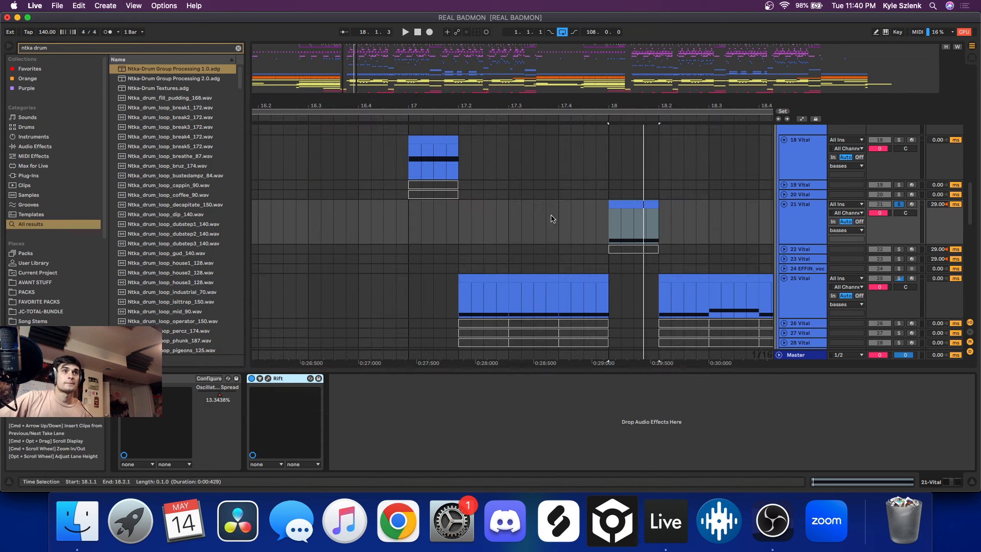
# Select 25 Vital's clip at 18.2 and make it the only soloed bass track.
pyautogui.scroll(-3, 549, 216)
pyautogui.scroll(-3, 613, 224)
pyautogui.scroll(3, 621, 230)
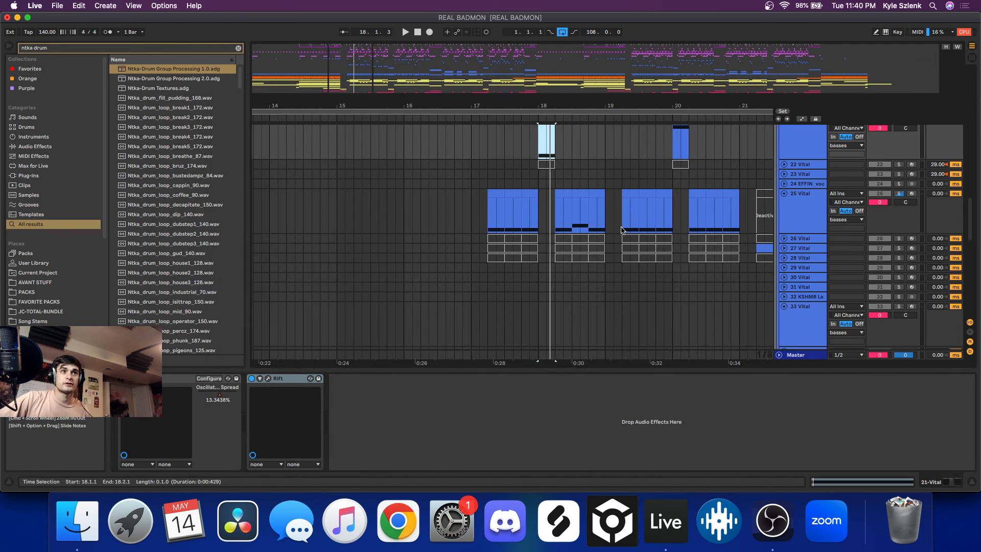
pyautogui.click(560, 193)
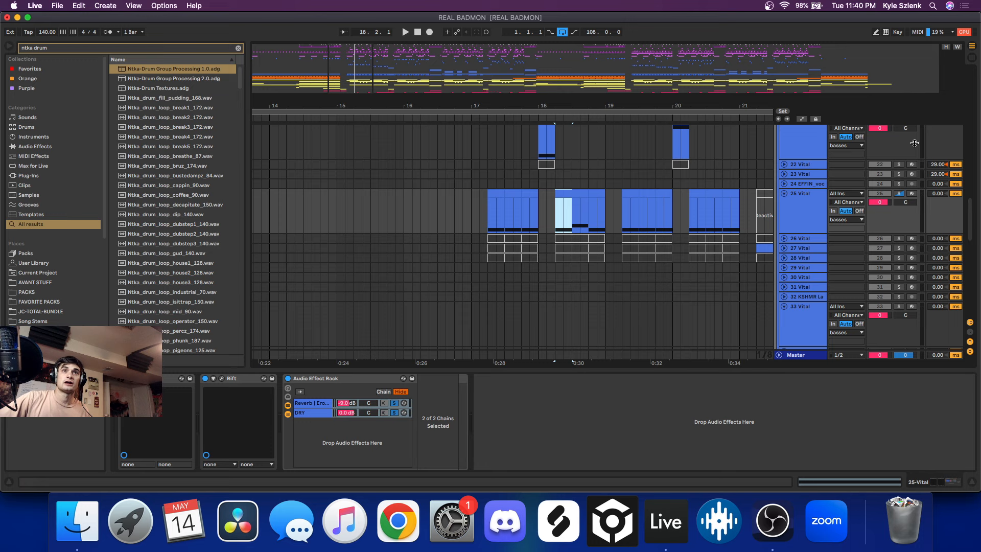
pyautogui.click(899, 194)
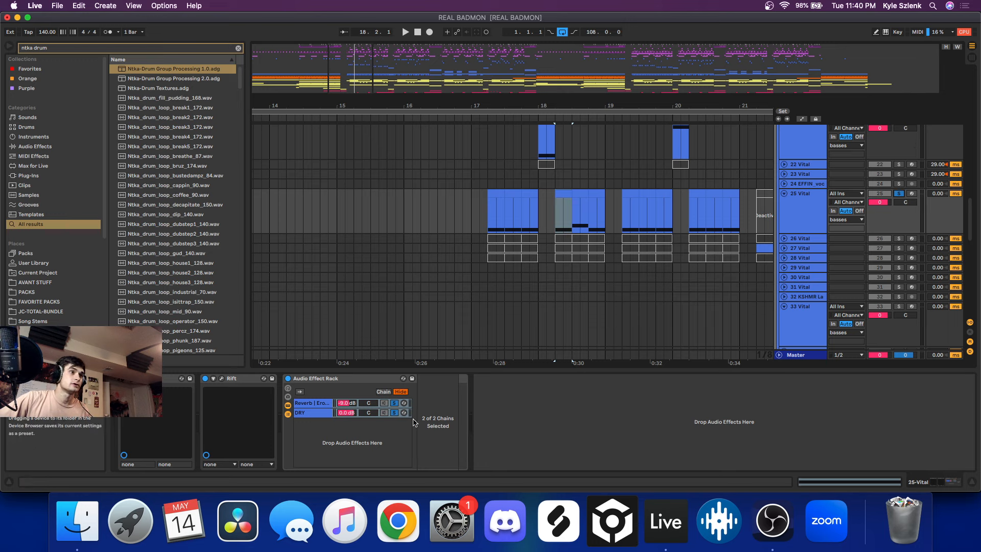
# Clear the solos on both of 25 Vital's rack chains and play the bass while toggling Rift.
pyautogui.click(394, 413)
pyautogui.press('space')
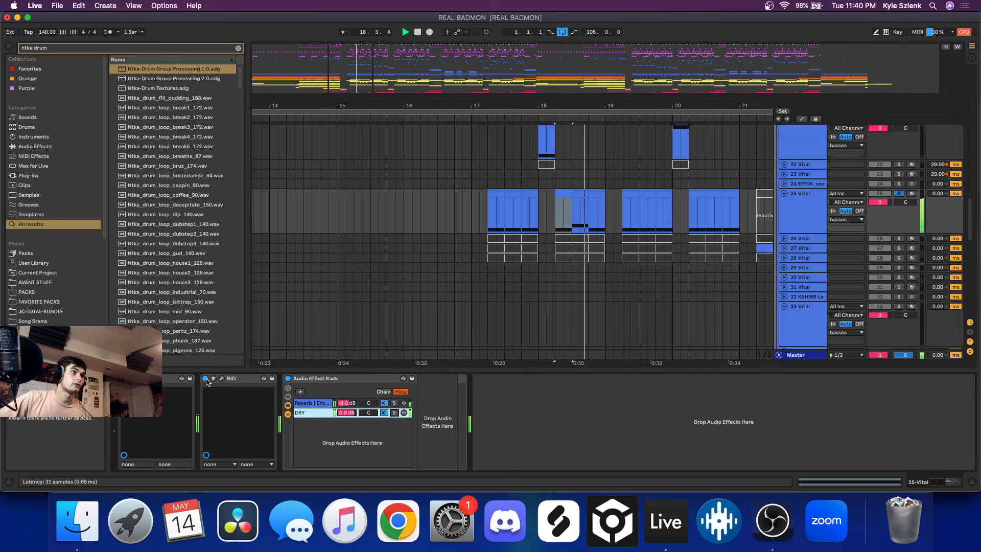
pyautogui.click(210, 381)
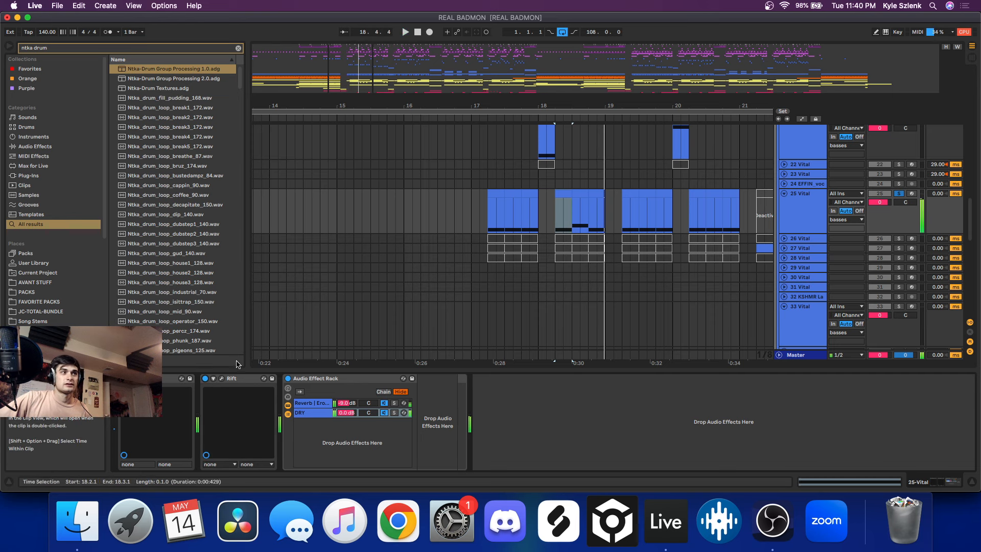
# Select 18 Vital's clip at bar 19, solo the track and play it.
pyautogui.scroll(4, 624, 245)
pyautogui.scroll(2, 624, 245)
pyautogui.scroll(-4, 624, 246)
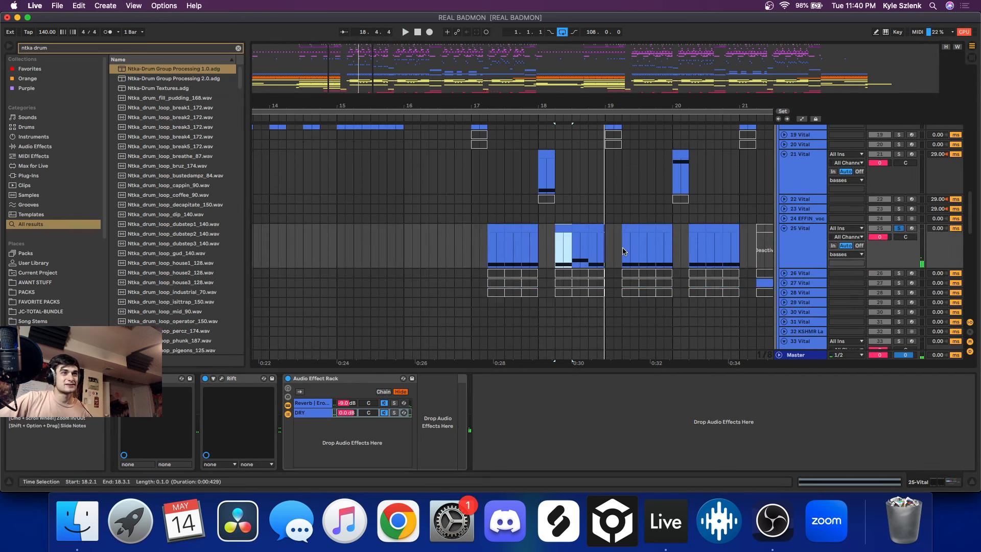
pyautogui.scroll(9, 624, 246)
pyautogui.click(600, 215)
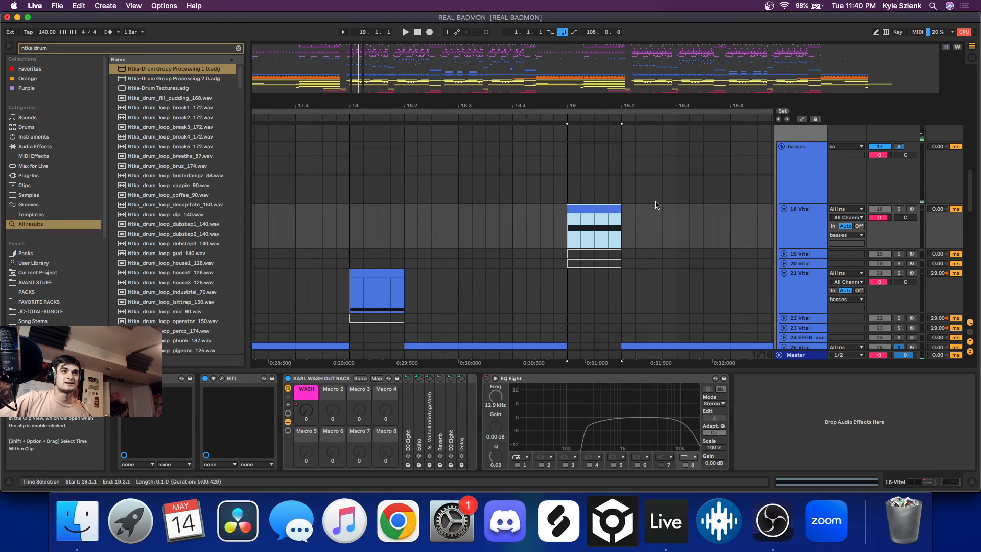
pyautogui.click(898, 208)
pyautogui.scroll(-5, 645, 212)
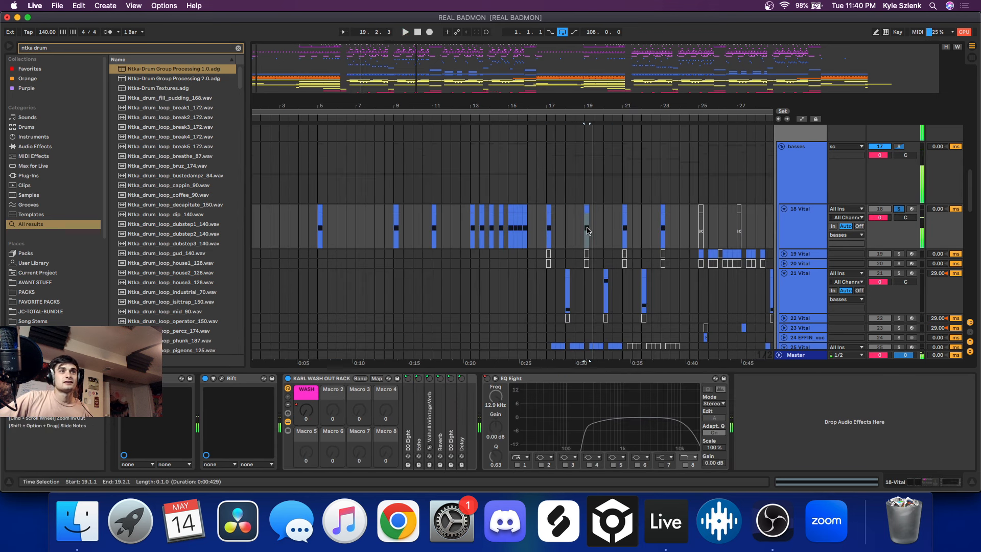
# Examine the alternating bass pattern from bar 17 by selecting clips on 18 Vital, 25 Vital and 21 Vital in sequence.
pyautogui.scroll(-5, 604, 230)
pyautogui.scroll(3, 613, 229)
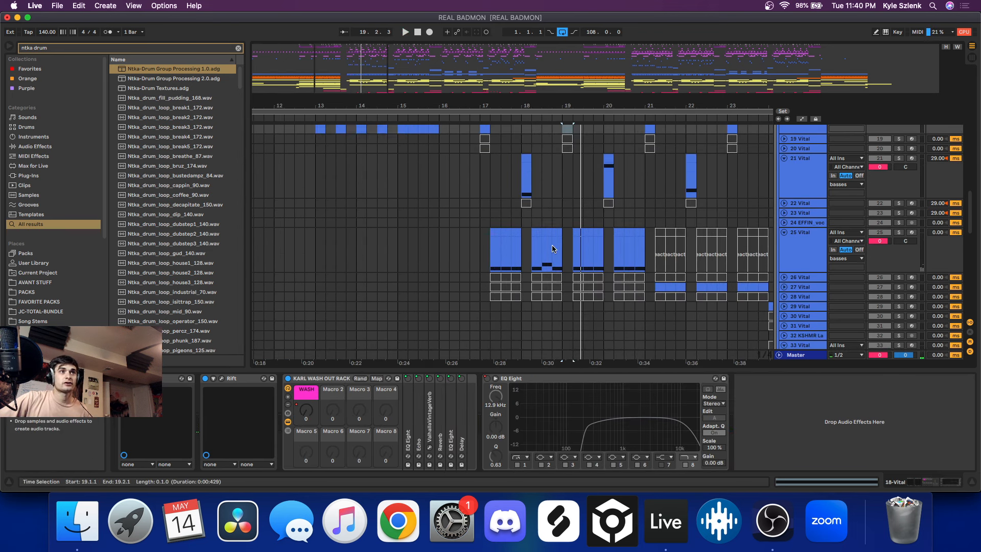
pyautogui.scroll(7, 551, 230)
pyautogui.click(438, 181)
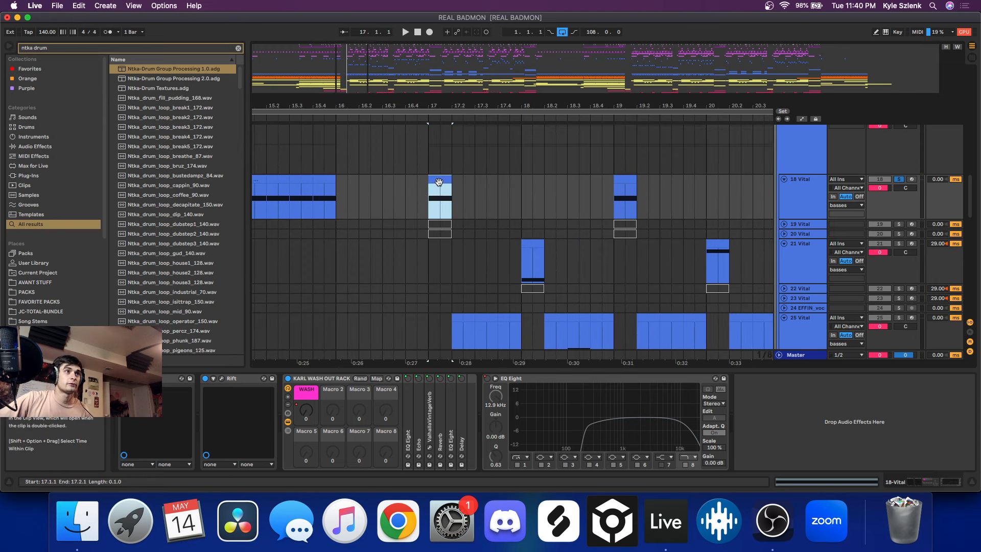
pyautogui.click(466, 325)
pyautogui.click(537, 244)
pyautogui.click(563, 316)
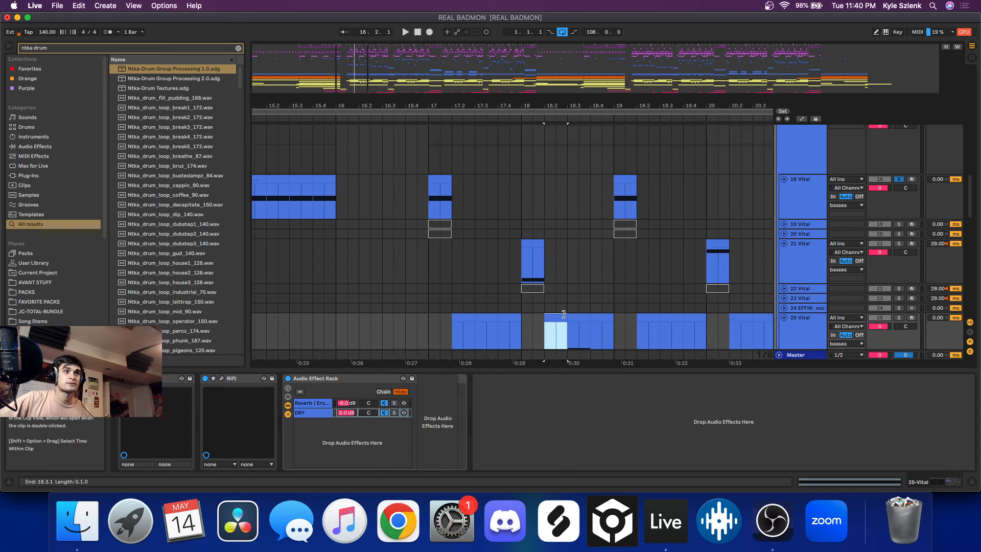
pyautogui.click(624, 189)
pyautogui.click(648, 332)
pyautogui.click(439, 177)
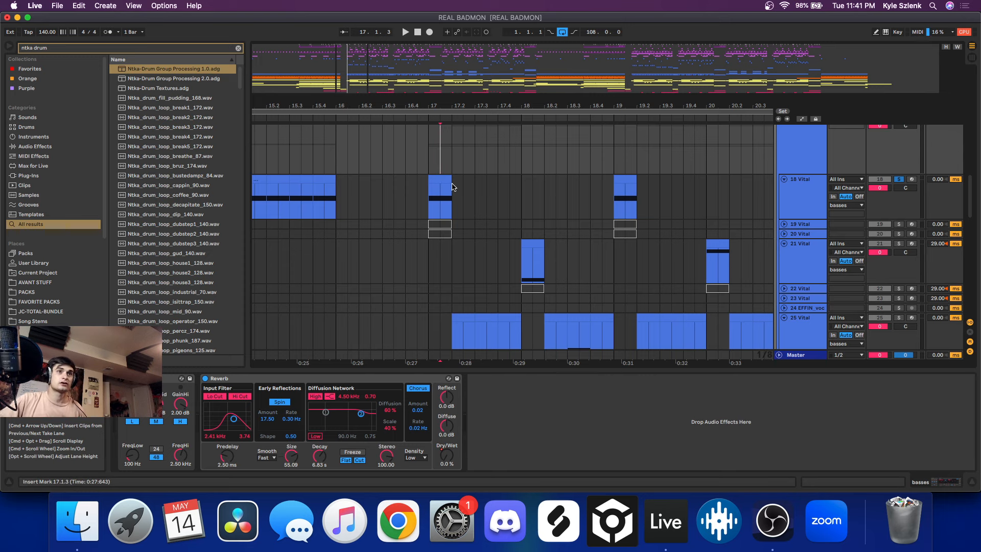
# Locate the bass change at bar 24, select its 29 Vital clip and unfold that track.
pyautogui.moveTo(349, 72); pyautogui.dragTo(409, 183)
pyautogui.scroll(-2, 448, 223)
pyautogui.scroll(5, 448, 224)
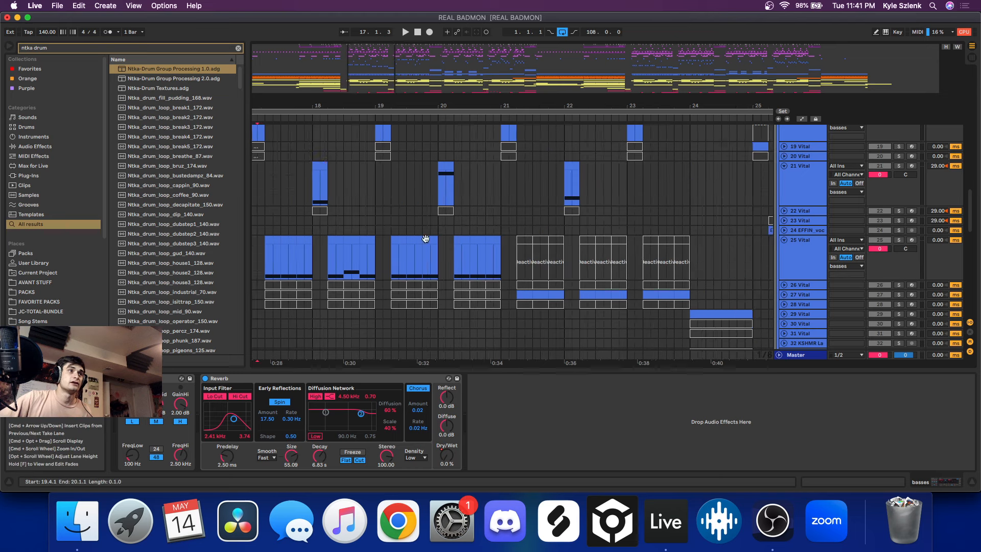
pyautogui.hscroll(-3, 561, 232)
pyautogui.scroll(-10, 561, 231)
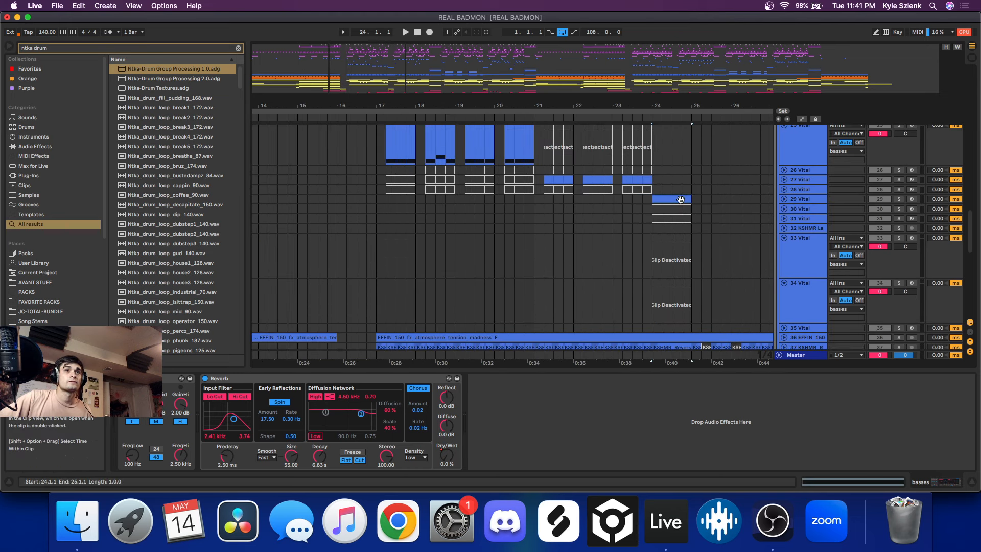
pyautogui.click(661, 200)
pyautogui.scroll(2, 725, 200)
pyautogui.click(797, 199)
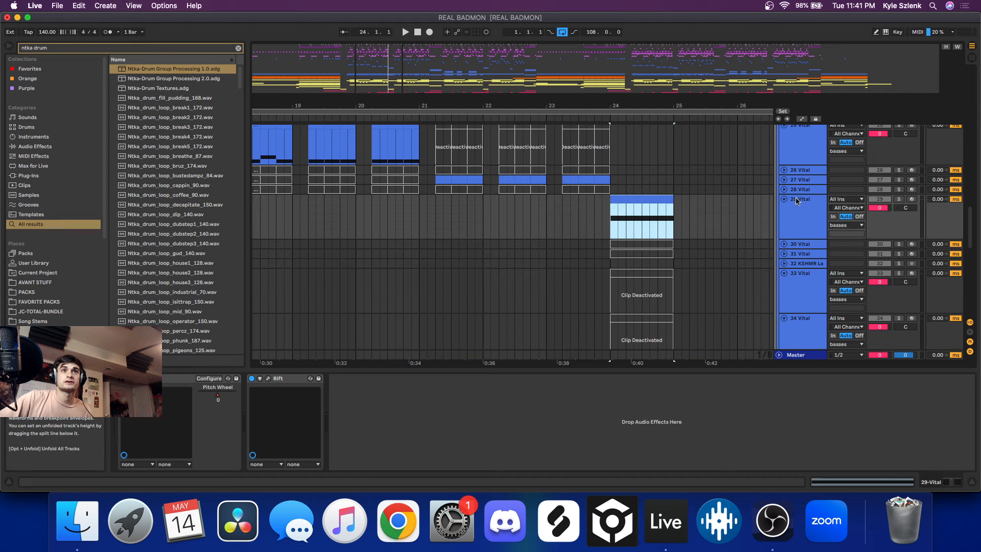
# Play 29 Vital's clip from bar 24, comparing the bass soloed and in the full mix.
pyautogui.click(897, 202)
pyautogui.click(616, 199)
pyautogui.press('space')
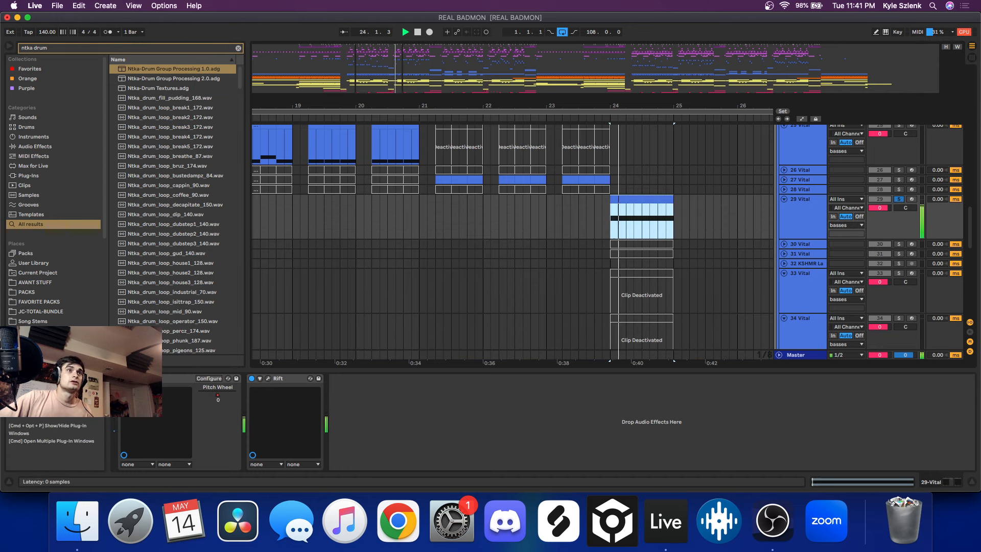
pyautogui.click(899, 199)
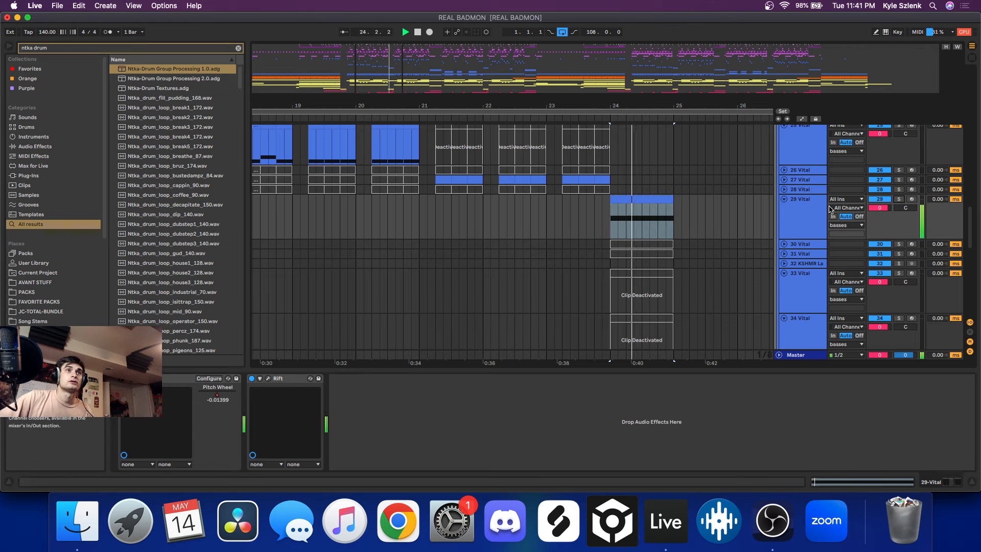
pyautogui.click(898, 199)
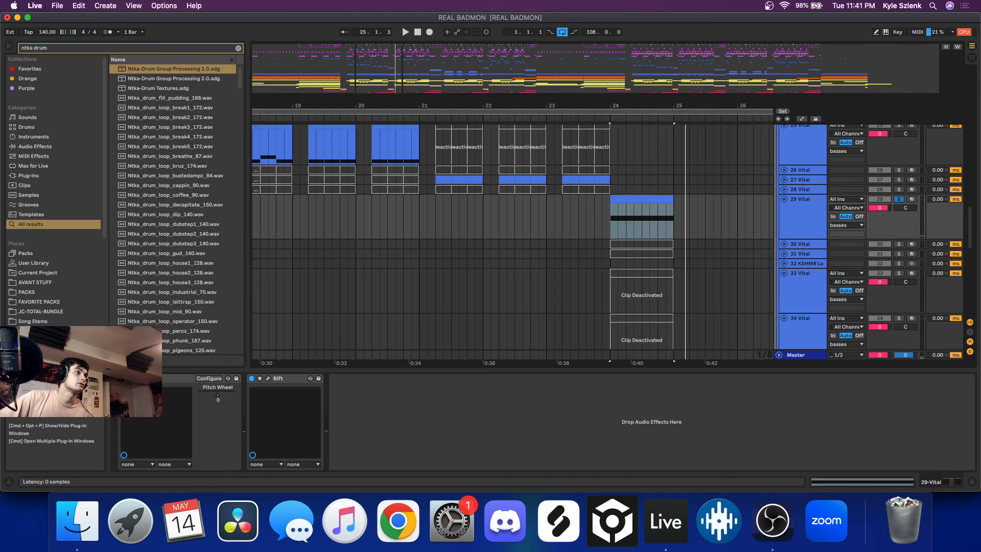
# Open 29 Vital's synth patch, move its window clear of the bar 24 clip and watch LFO 1 during playback.
pyautogui.click(140, 378)
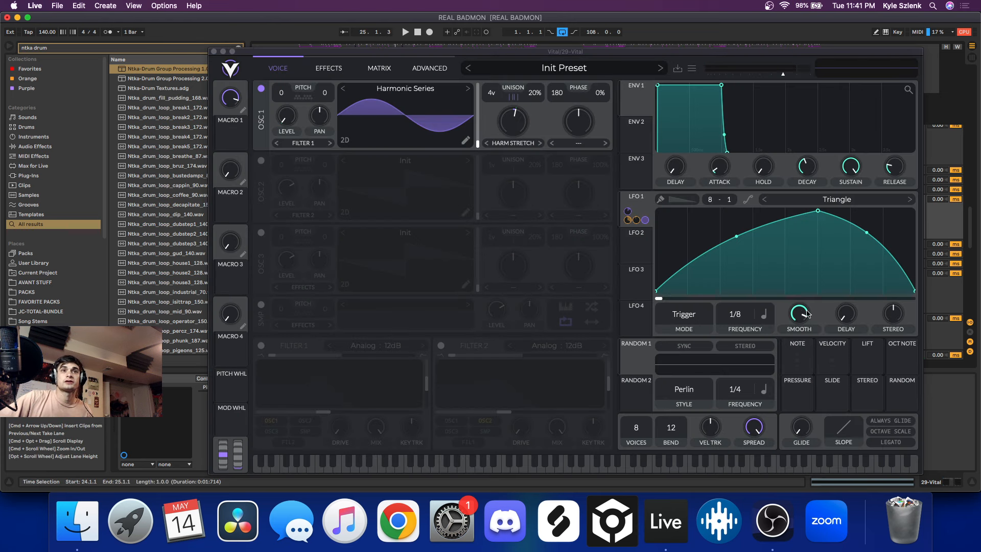
pyautogui.moveTo(786, 53); pyautogui.dragTo(503, 29)
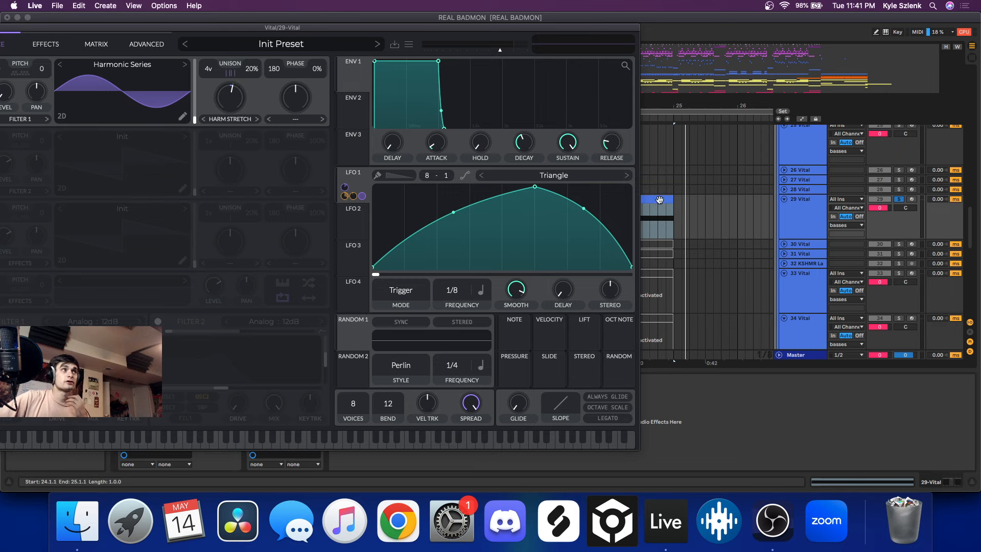
pyautogui.press('space')
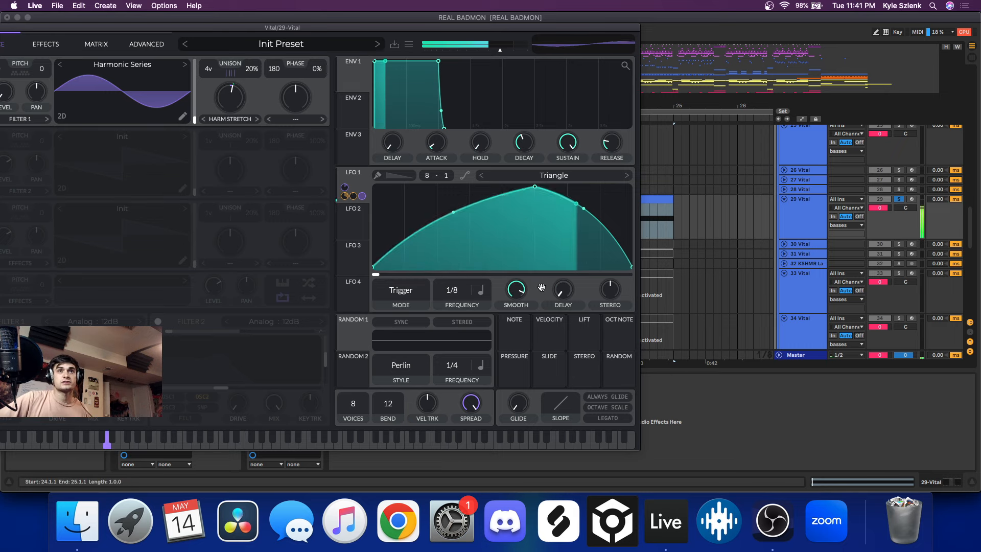
# Vary LFO 1's Smooth amount in 29 Vital's patch to compare the sound, and close the synth window.
pyautogui.moveTo(515, 289); pyautogui.dragTo(513, 286)
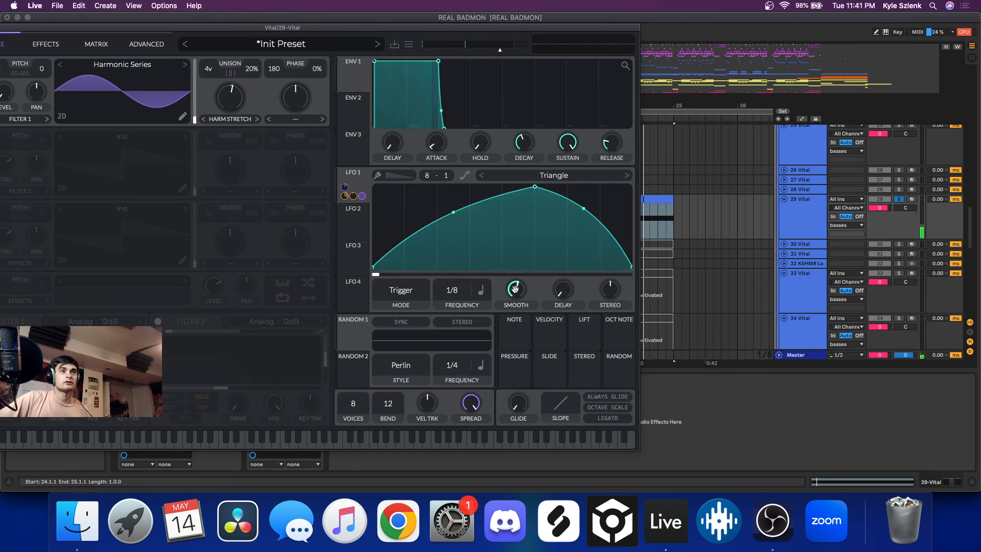
pyautogui.moveTo(513, 301); pyautogui.dragTo(511, 314)
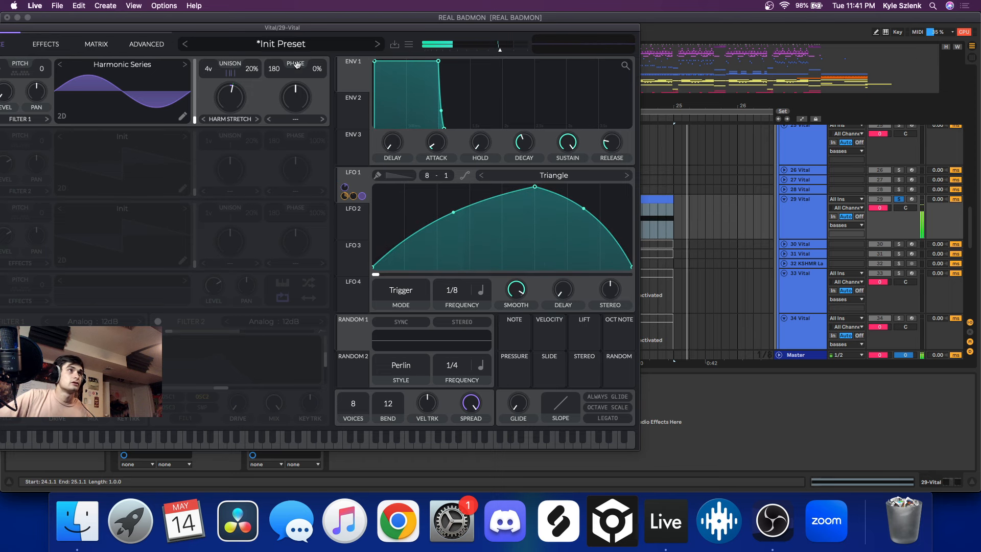
pyautogui.moveTo(196, 31); pyautogui.dragTo(532, 24)
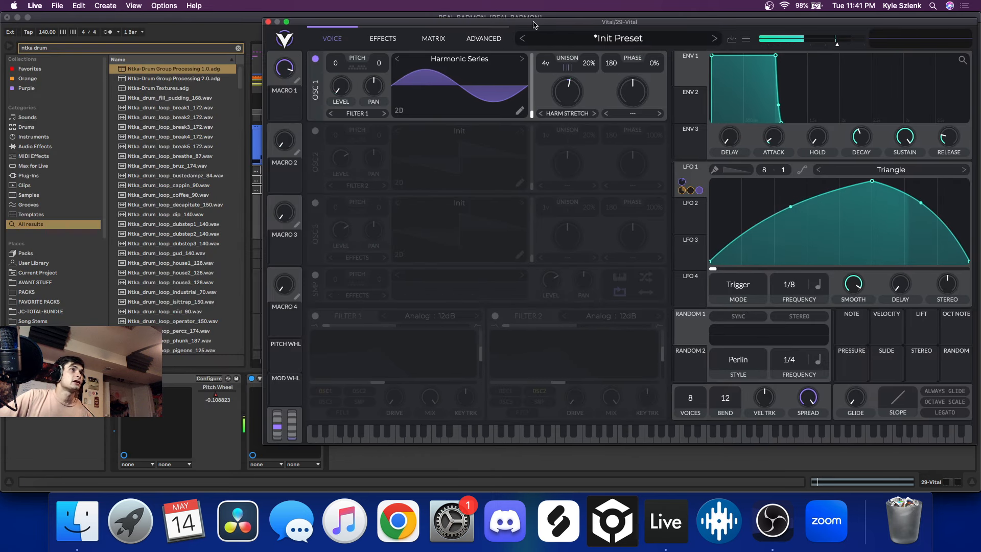
pyautogui.click(268, 22)
# Select 31 Vital's bar 31 clip, unfold the track and play the clip soloed.
pyautogui.moveTo(408, 73); pyautogui.dragTo(415, 49)
pyautogui.scroll(-3, 611, 256)
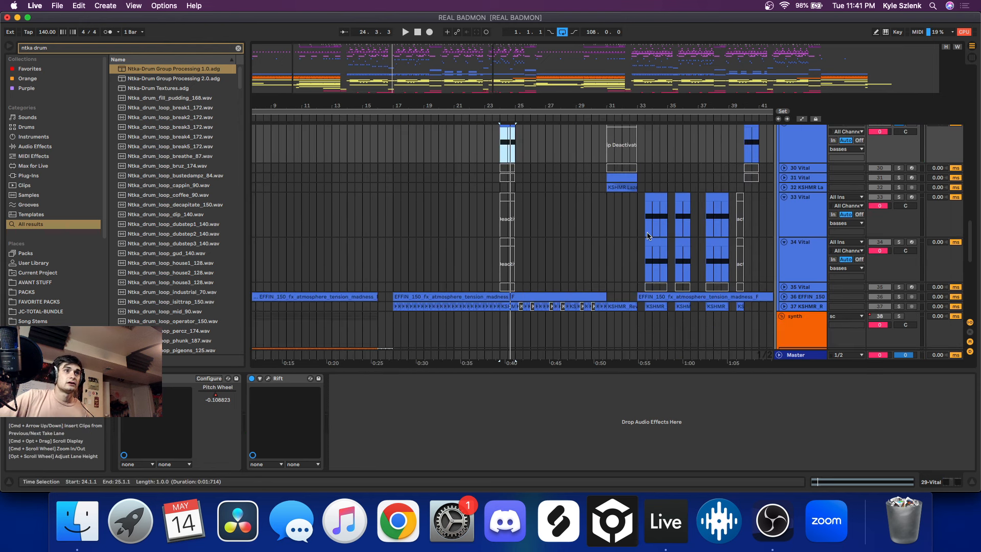
pyautogui.scroll(2, 648, 236)
pyautogui.click(618, 177)
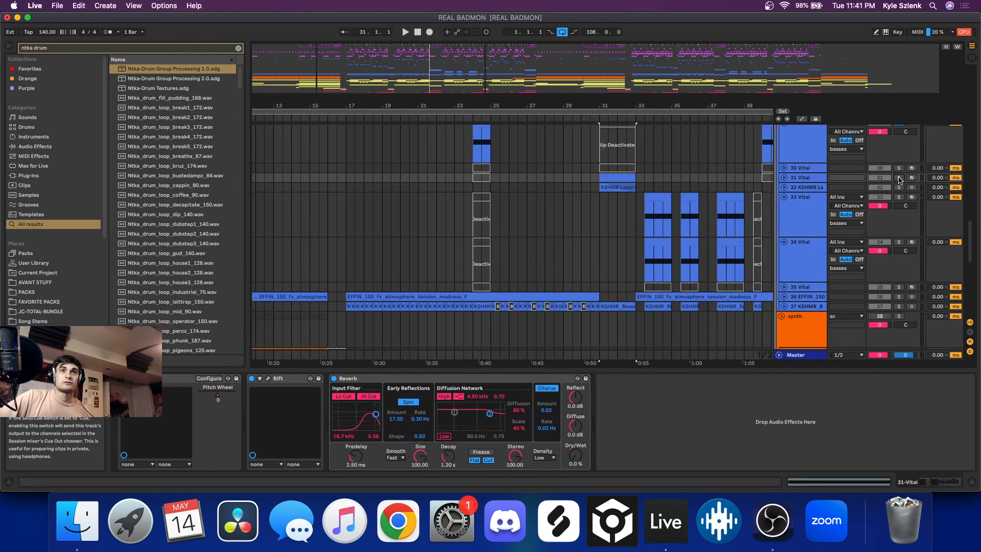
pyautogui.click(785, 177)
pyautogui.press('space')
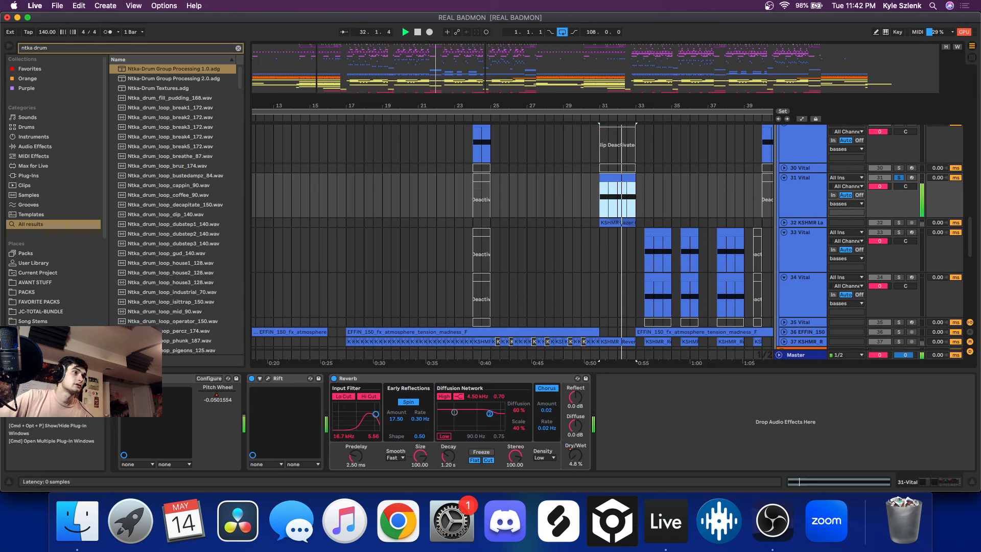
# View 31 Vital's synth patch during playback, close it, check the Rift device and replay the clip.
pyautogui.click(139, 378)
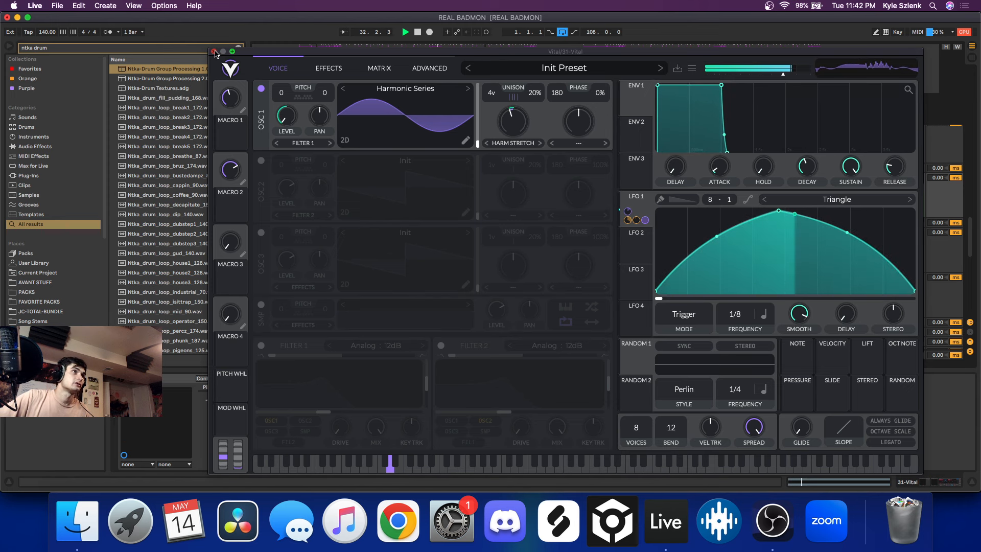
pyautogui.click(214, 52)
pyautogui.click(255, 382)
pyautogui.press('space')
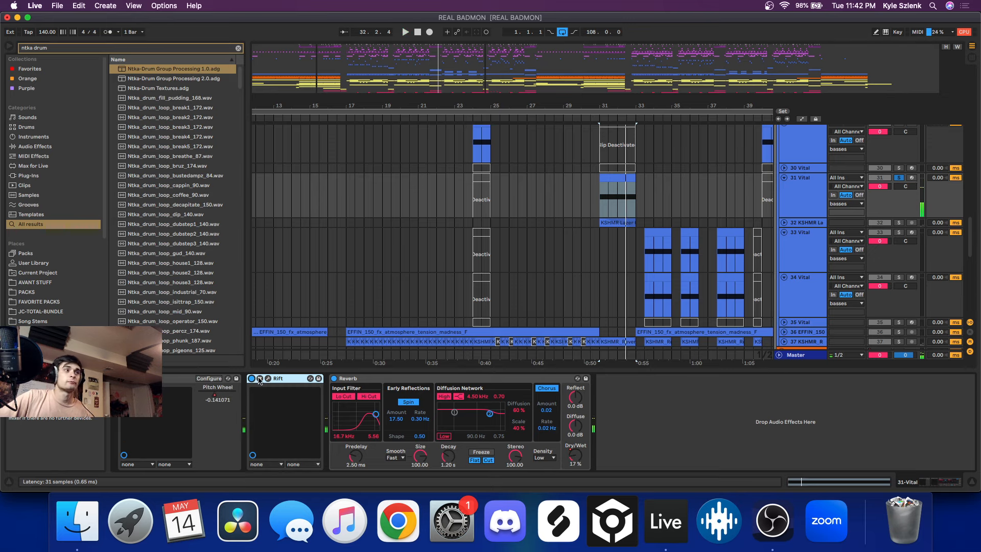
pyautogui.press('space')
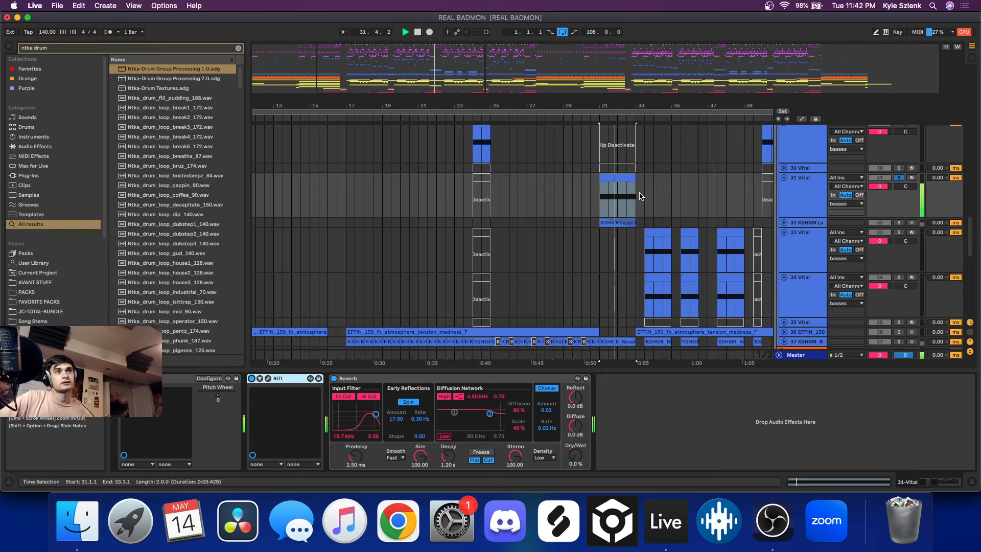
# Clear the 31 Vital solo and play the full mix from bar 33, selecting 33 Vital's clip at 33.3.
pyautogui.scroll(-5, 641, 196)
pyautogui.scroll(8, 565, 204)
pyautogui.click(479, 231)
pyautogui.press('space')
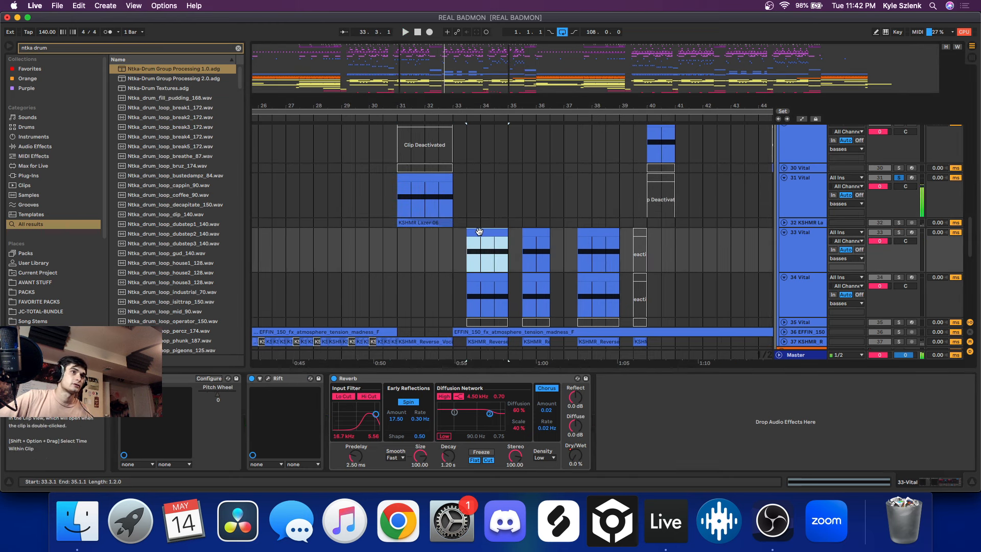
pyautogui.scroll(-2, 479, 231)
pyautogui.scroll(5, 479, 231)
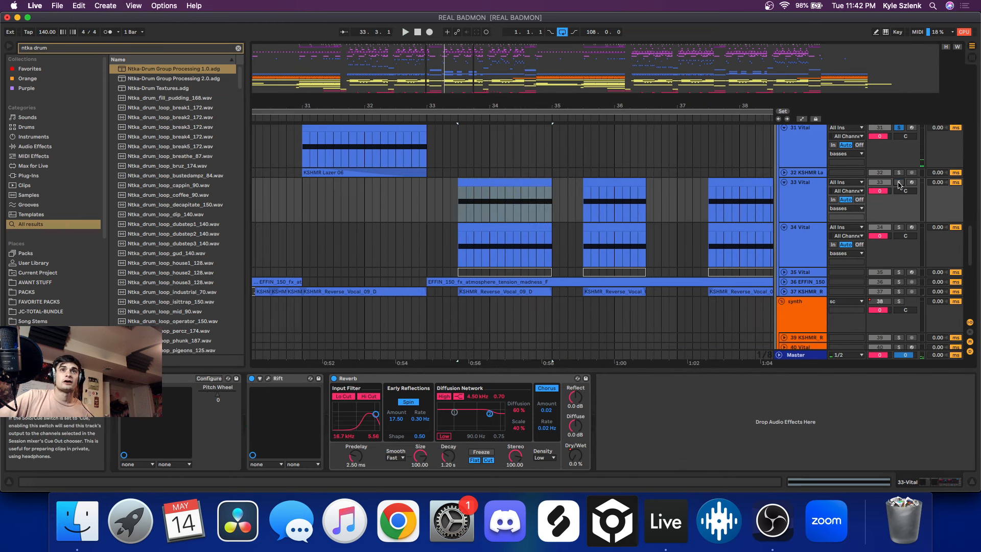
pyautogui.click(899, 182)
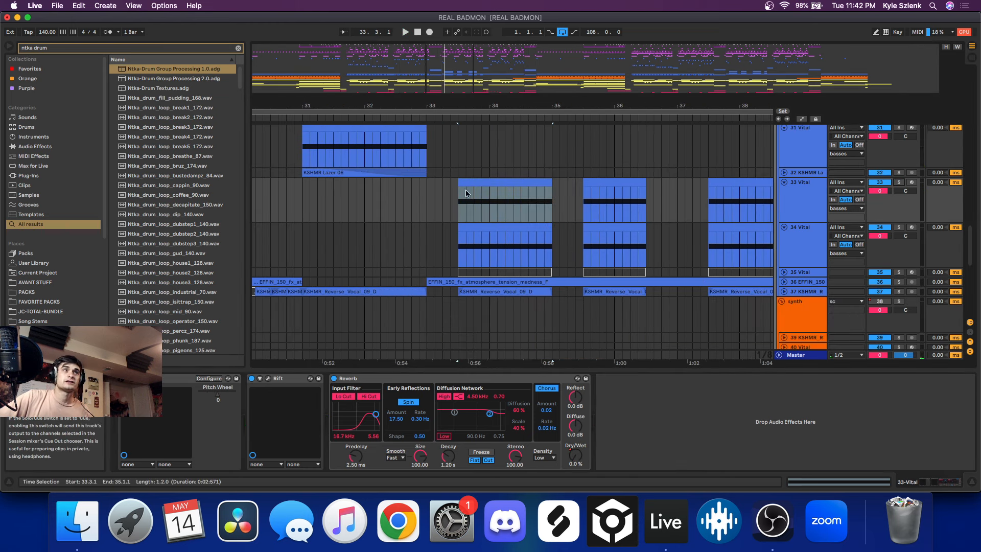
pyautogui.click(428, 198)
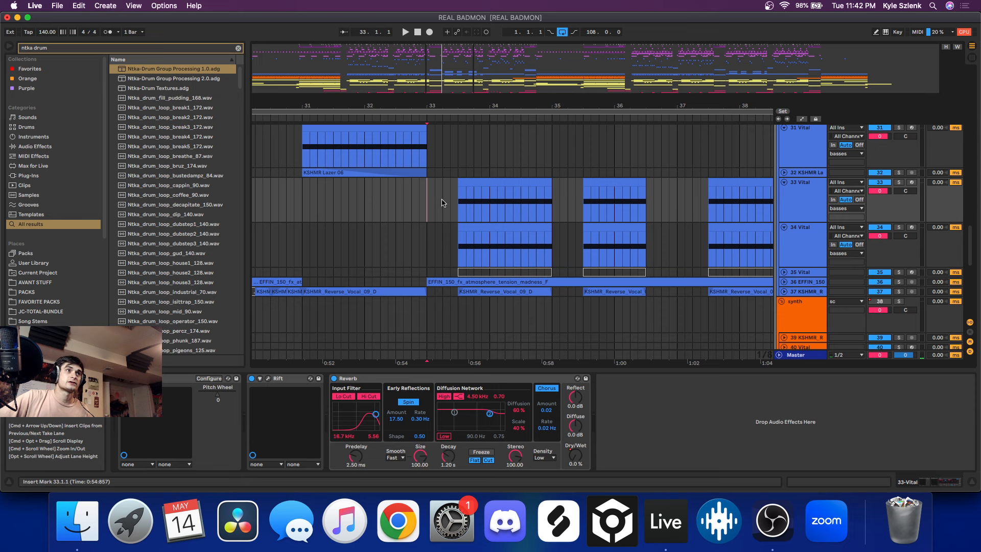
pyautogui.click(513, 200)
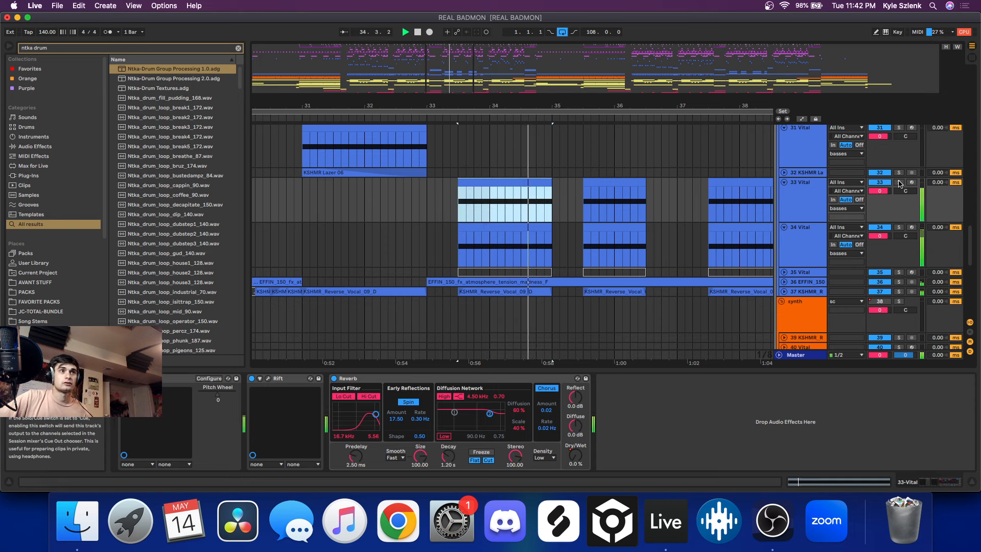
# Audition the layered bass clips at 33.3 separately, soloing 33 Vital first and 34 Vital second.
pyautogui.click(899, 183)
pyautogui.click(483, 184)
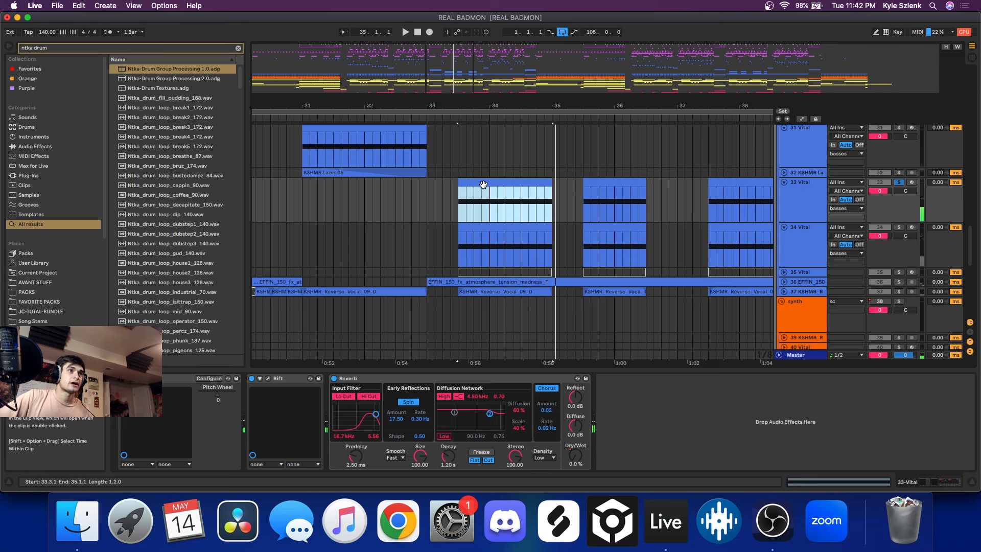
pyautogui.press('space')
pyautogui.scroll(5, 473, 192)
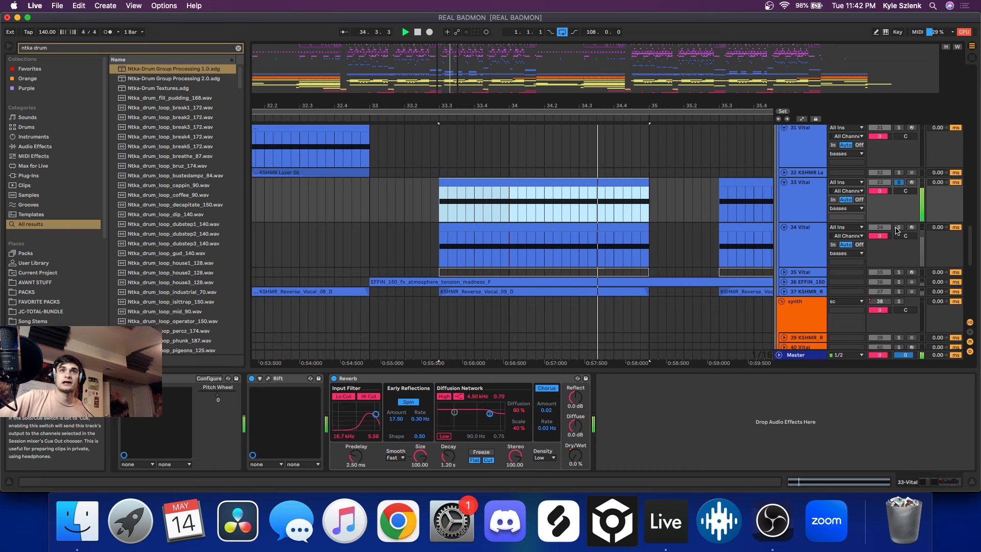
pyautogui.click(898, 228)
pyautogui.click(567, 230)
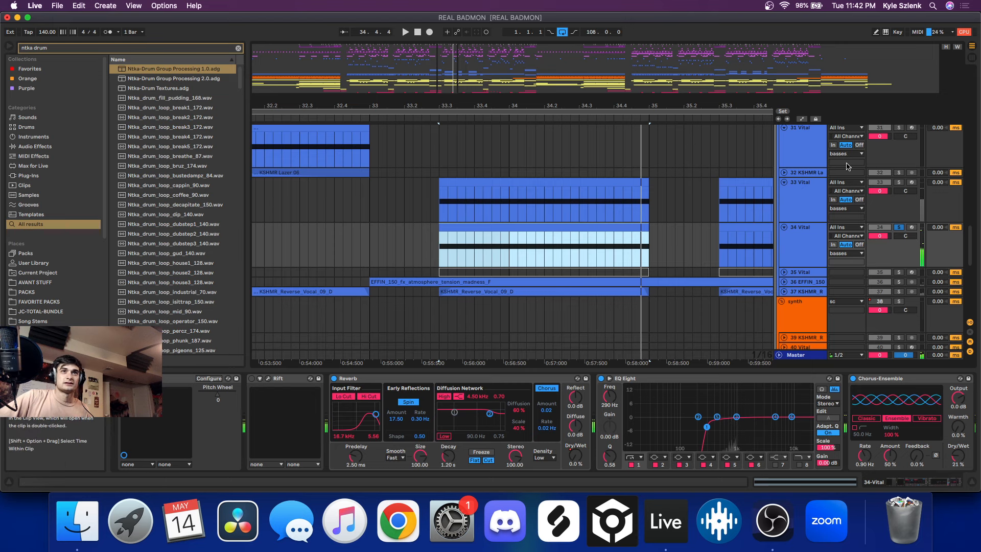
# Solo 33 Vital again, select its clip and inspect the synth patch's oscillator, LFO 1 and effects settings.
pyautogui.click(898, 182)
pyautogui.click(551, 182)
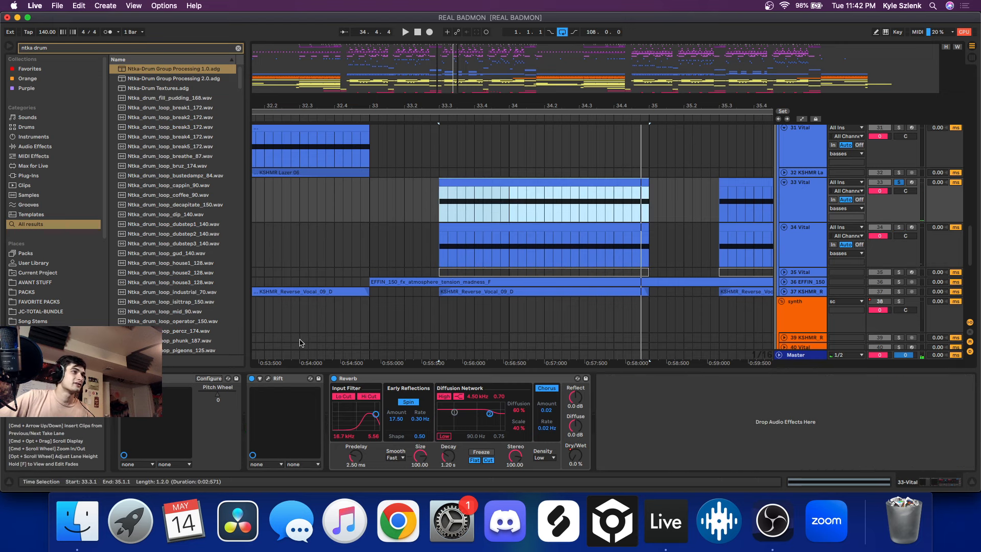
pyautogui.click(229, 377)
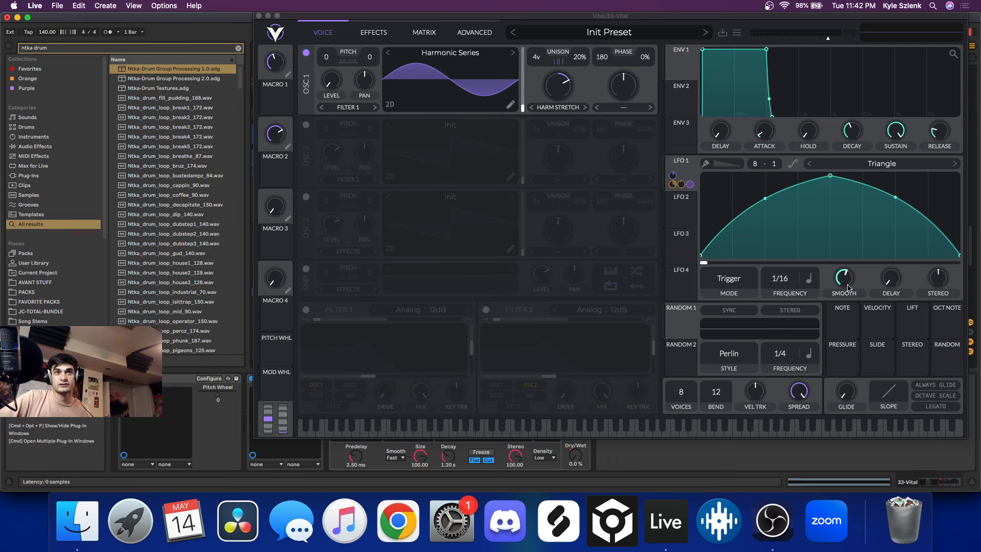
pyautogui.click(377, 30)
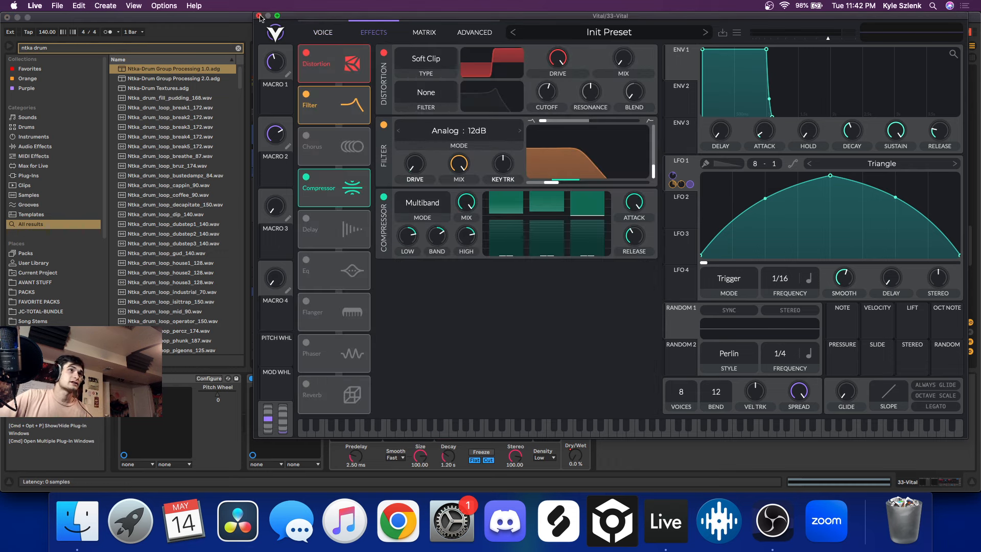
pyautogui.click(321, 31)
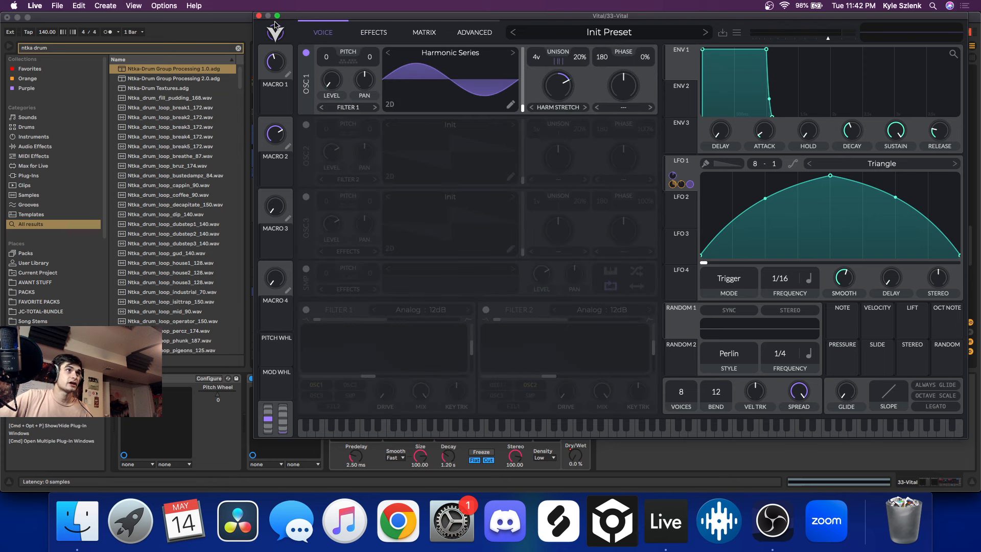
pyautogui.click(259, 16)
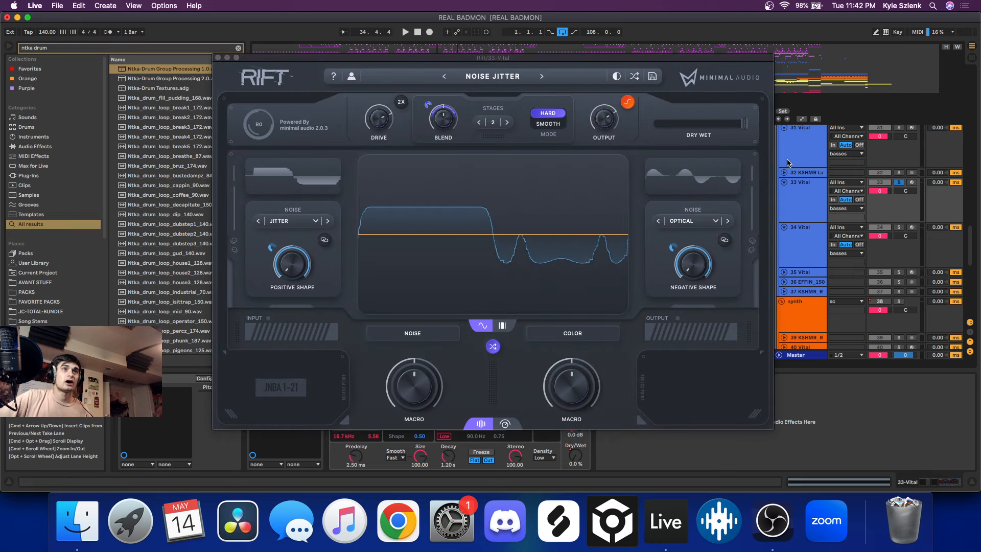
# Close 33 Vital's Rift window, review the synth's distortion, filter and compressor once more, and replay the clip.
pyautogui.click(217, 58)
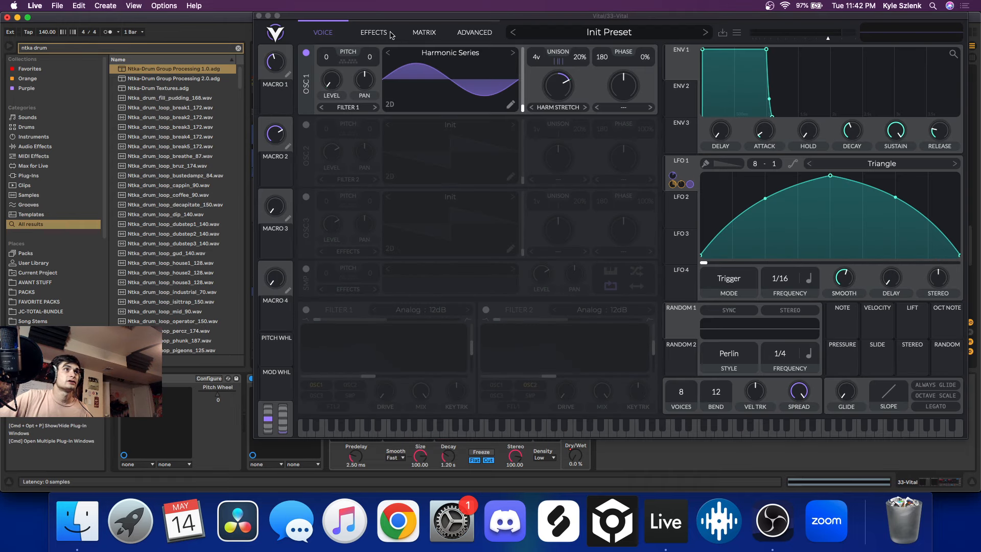
pyautogui.click(388, 34)
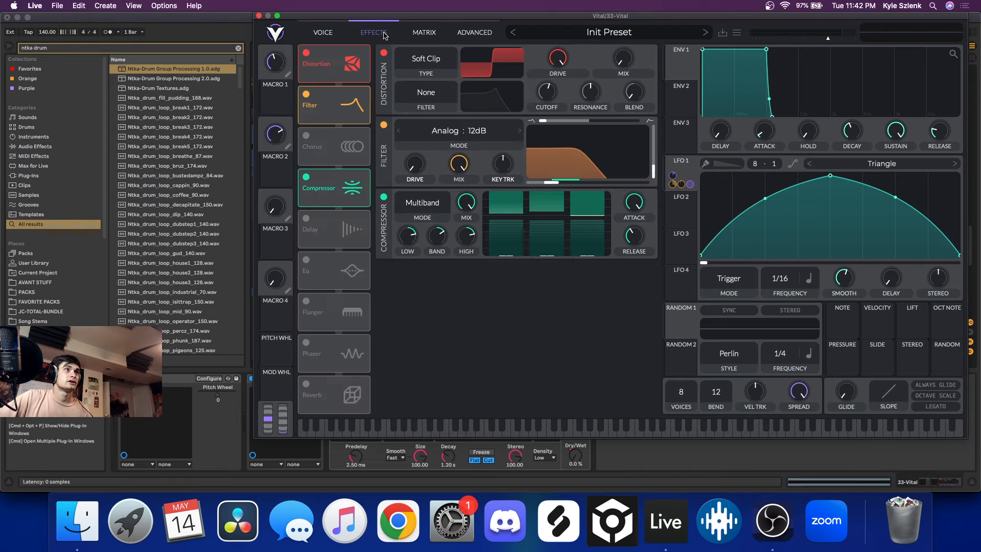
pyautogui.moveTo(505, 18); pyautogui.dragTo(423, 71)
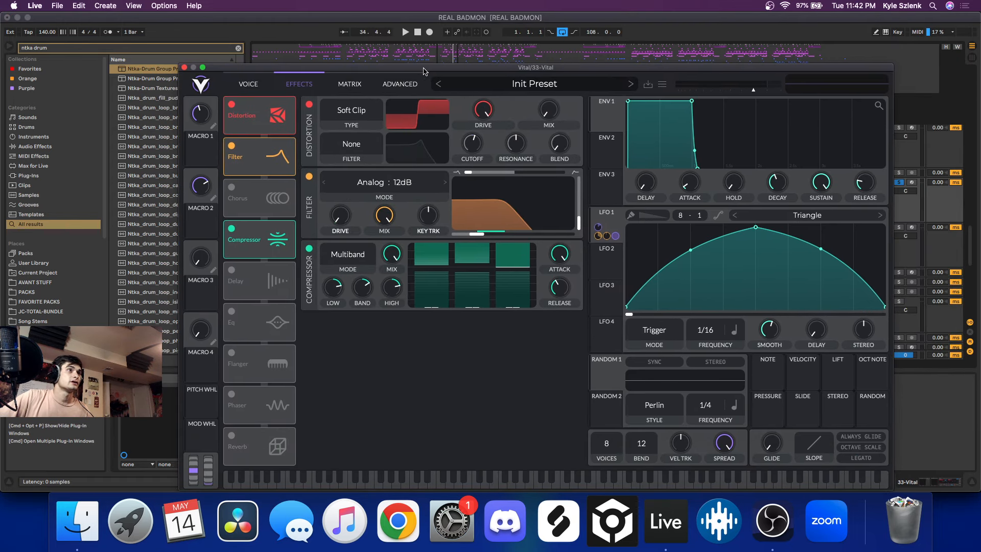
pyautogui.click(184, 67)
pyautogui.press('space')
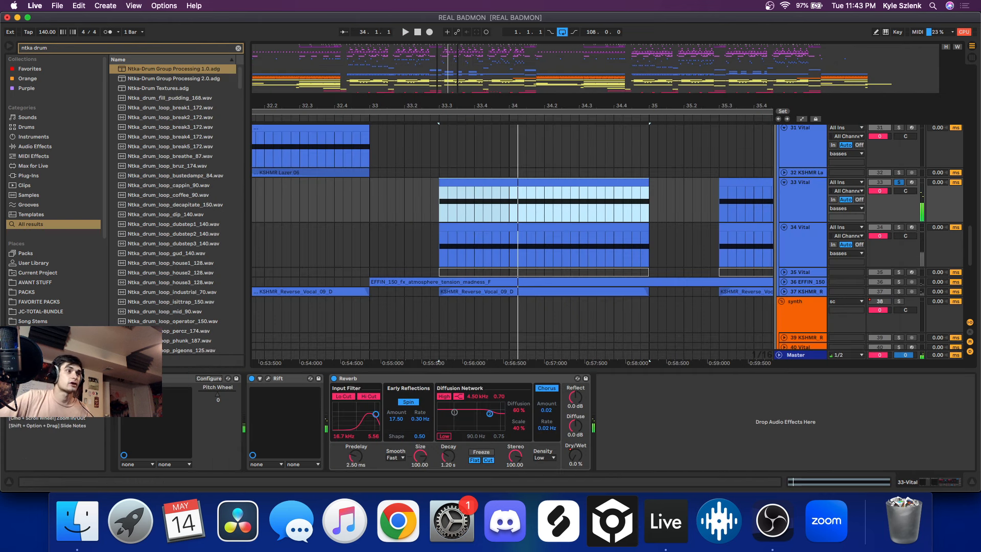
# Solo 34 Vital, check its Rift device and play its 33.3 clip alone and together with 33 Vital.
pyautogui.click(898, 227)
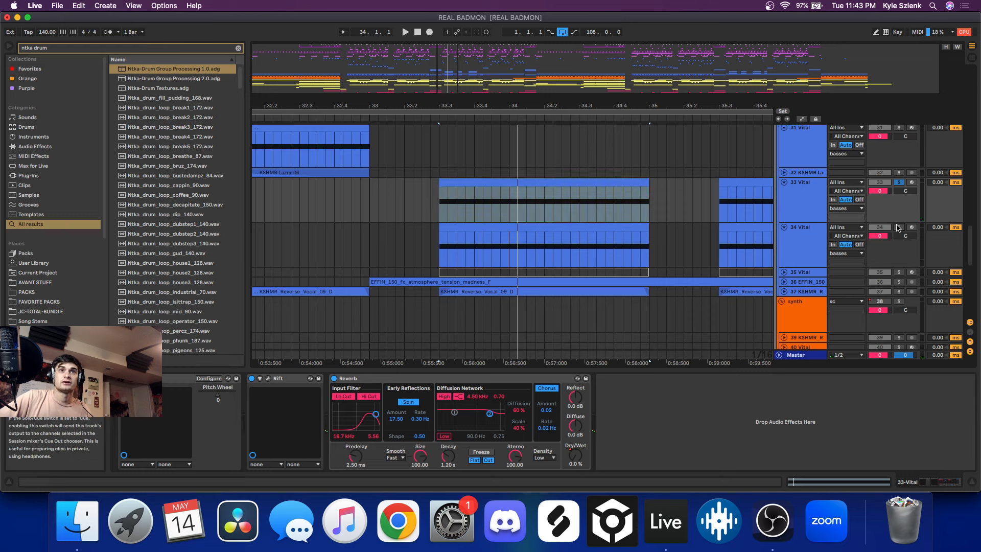
pyautogui.click(488, 228)
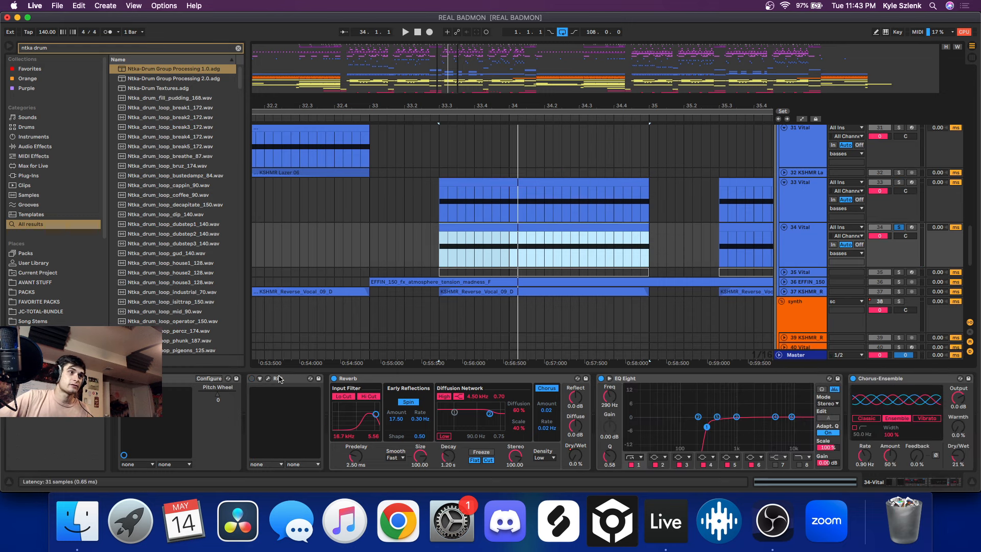
pyautogui.click(252, 380)
pyautogui.press('space')
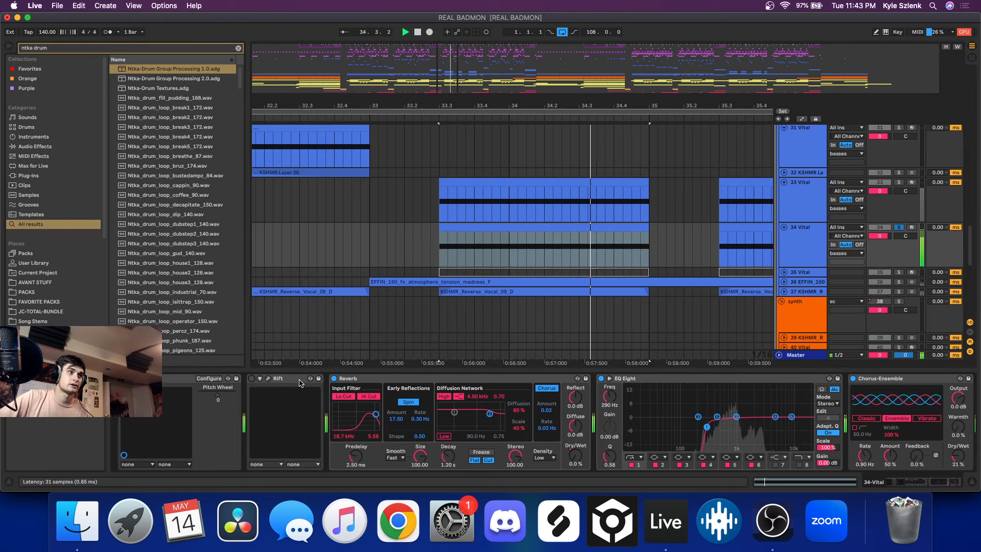
pyautogui.press('space')
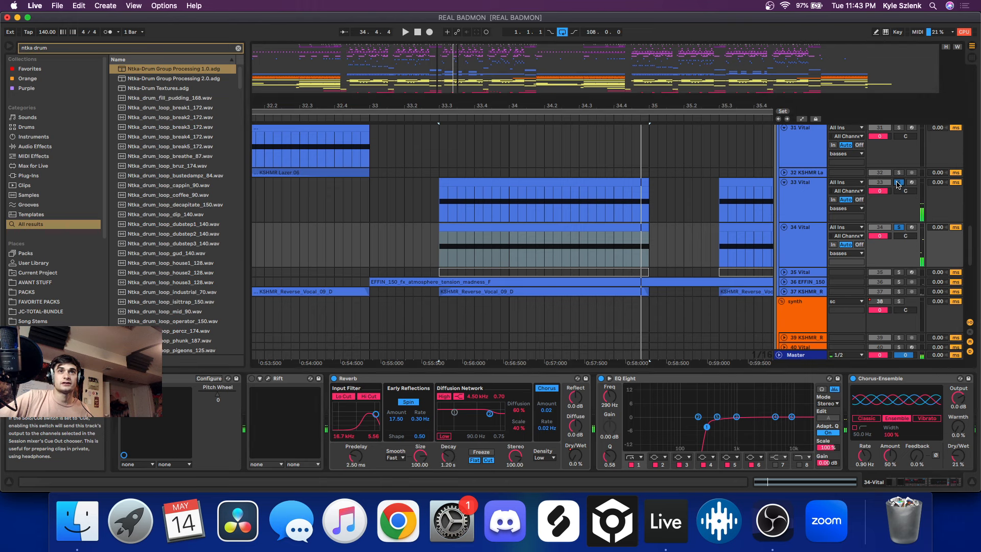
pyautogui.press('space')
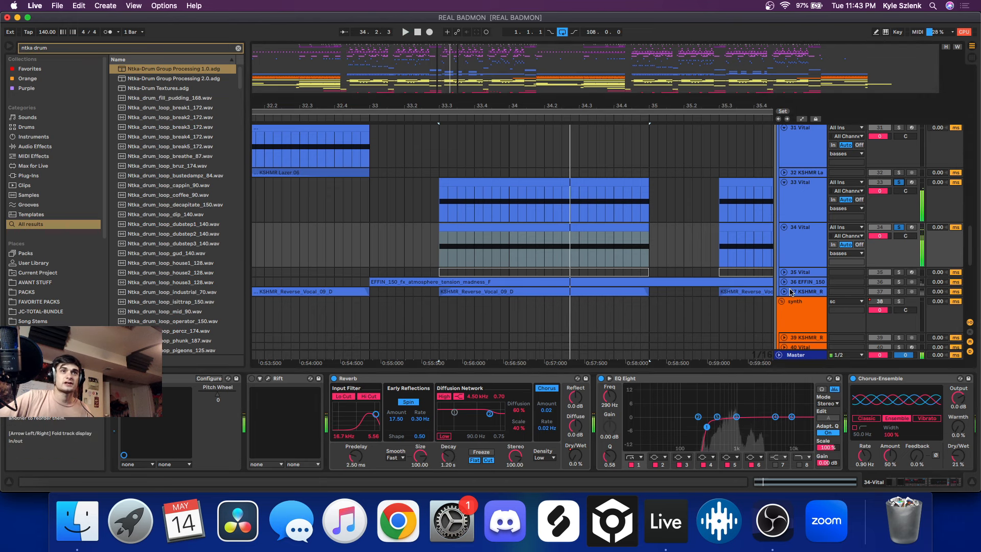
# Unfold and solo the 37 KSHMR track, select its KSHMR_Reverse_Vocal_09_D clip at 33.3 and examine the waveform.
pyautogui.click(790, 291)
pyautogui.click(899, 197)
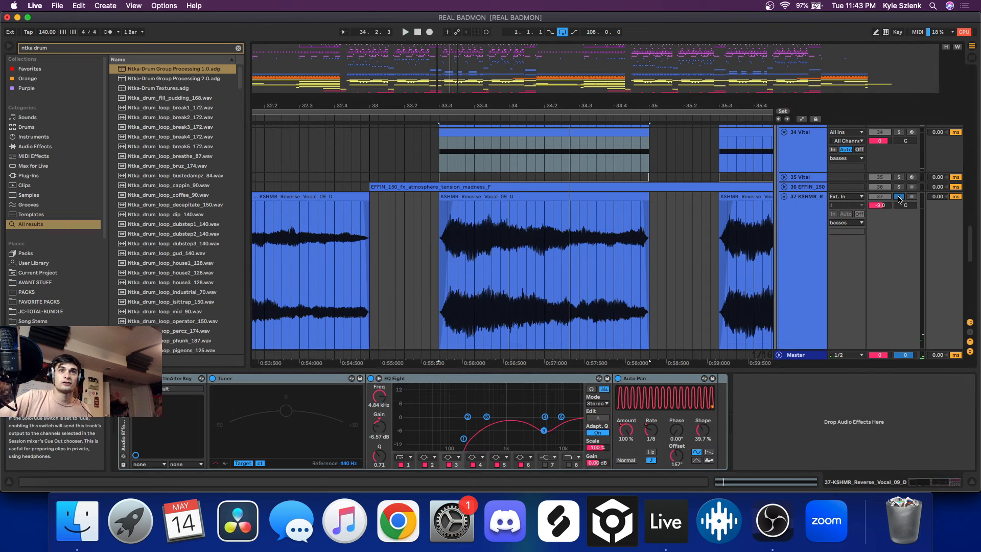
pyautogui.click(470, 197)
pyautogui.scroll(-3, 472, 207)
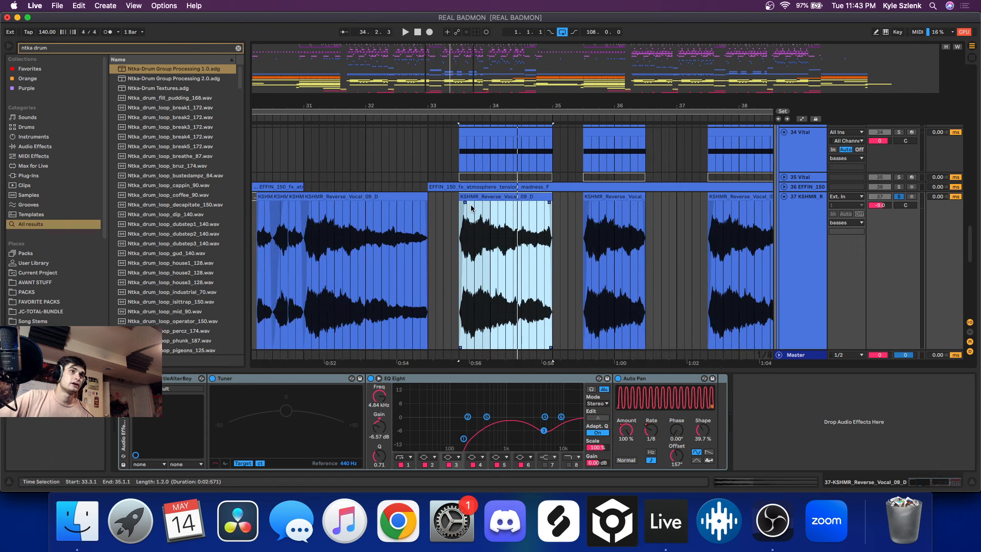
pyautogui.press('z')
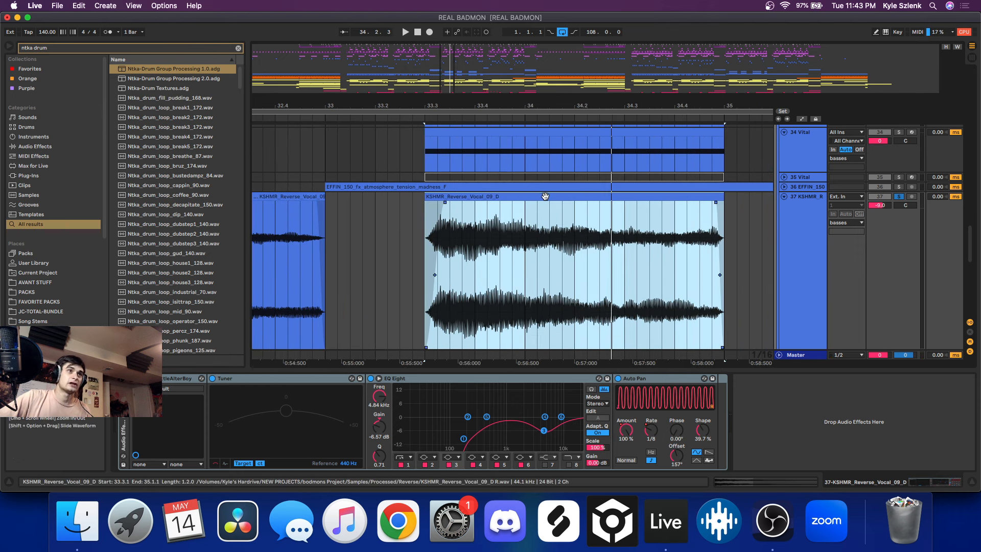
pyautogui.scroll(3, 618, 208)
pyautogui.scroll(-3, 618, 208)
pyautogui.scroll(-10, 285, 245)
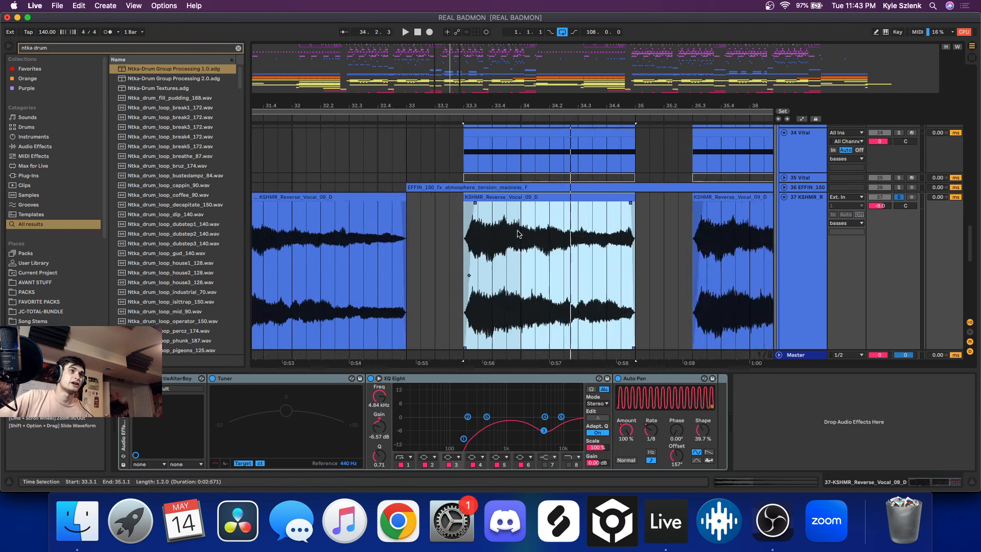
# Play the 37 KSHMR reverse vocal chops from 25.3, and again from the chop at 21.4.
pyautogui.scroll(10, 286, 246)
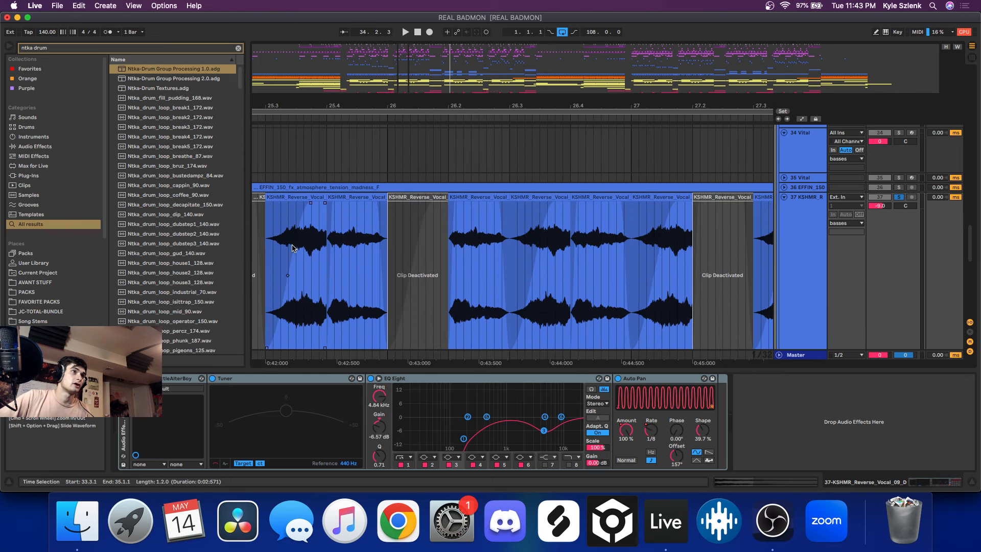
pyautogui.click(302, 217)
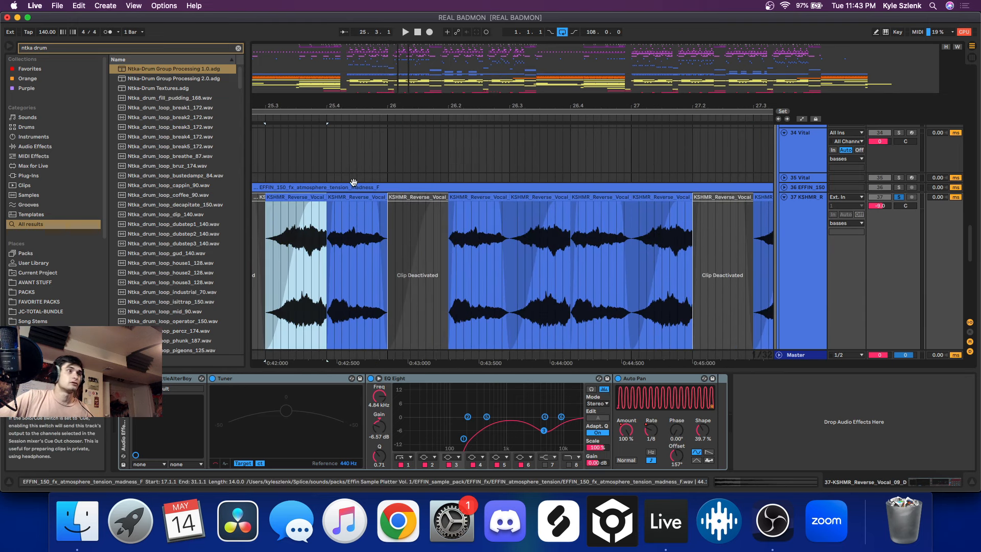
pyautogui.press('space')
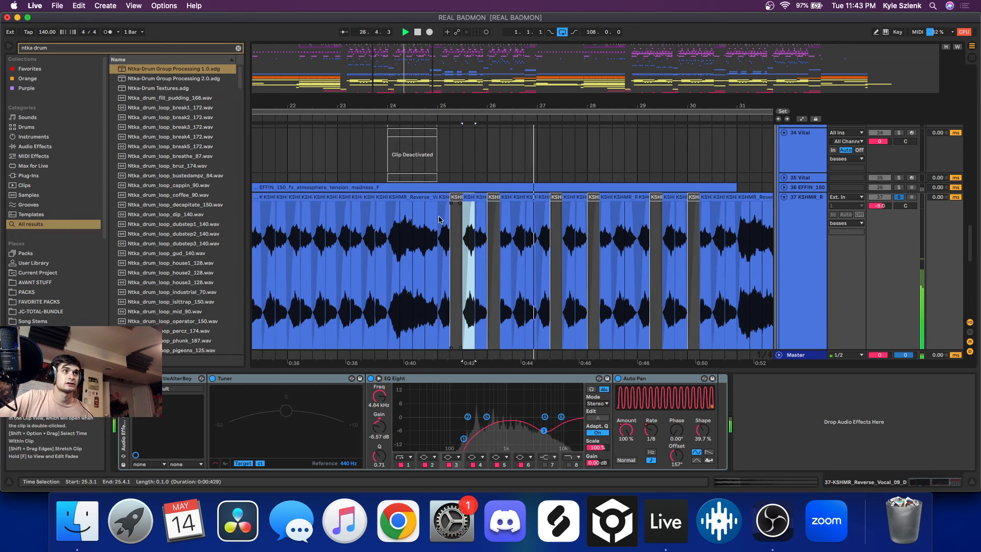
pyautogui.scroll(-10, 517, 199)
pyautogui.click(275, 204)
pyautogui.scroll(8, 271, 204)
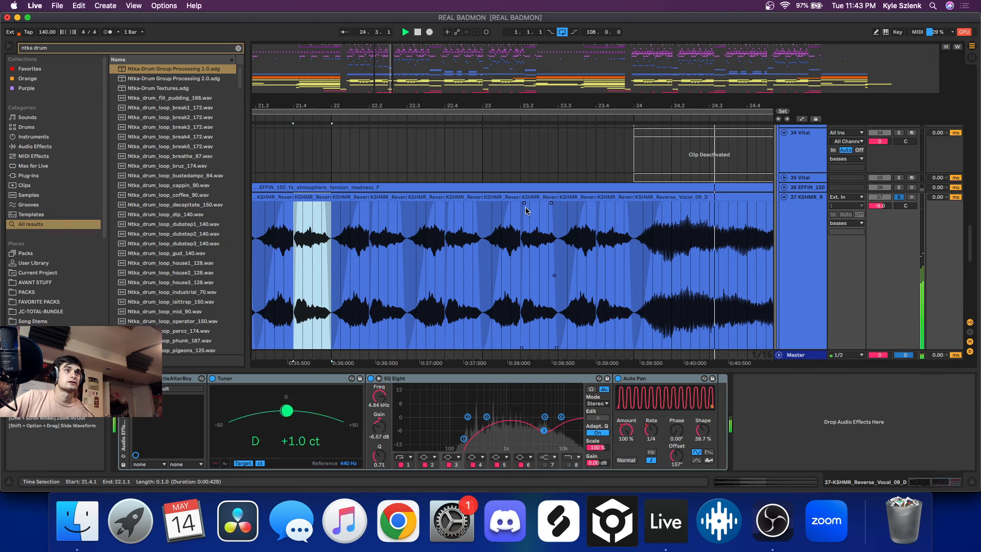
# Select the reverse vocal chop at 22.4, stop playback, and inspect the LittleAlterBoy pitch, formant, drive and mix settings.
pyautogui.click(463, 220)
pyautogui.press('space')
pyautogui.press('0')
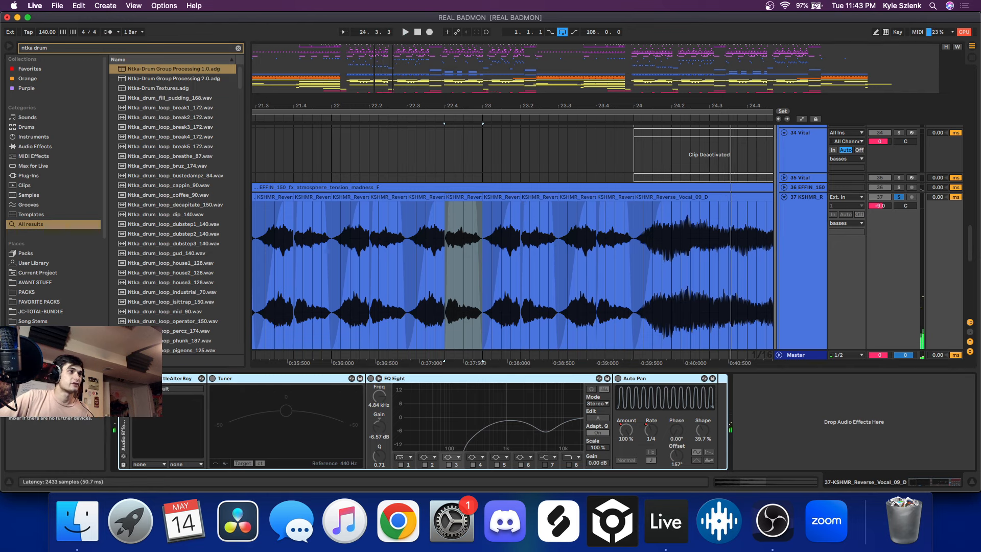
pyautogui.click(176, 380)
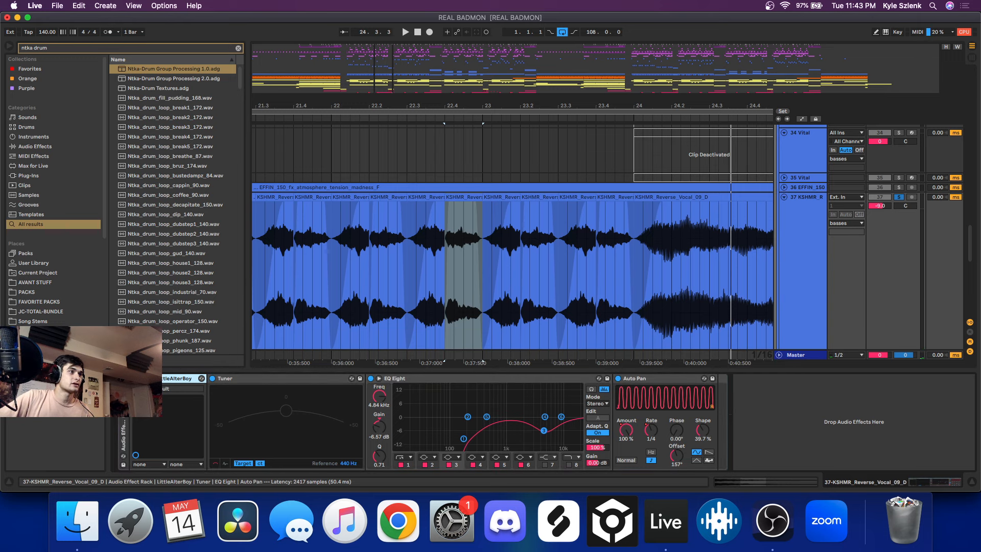
pyautogui.click(202, 378)
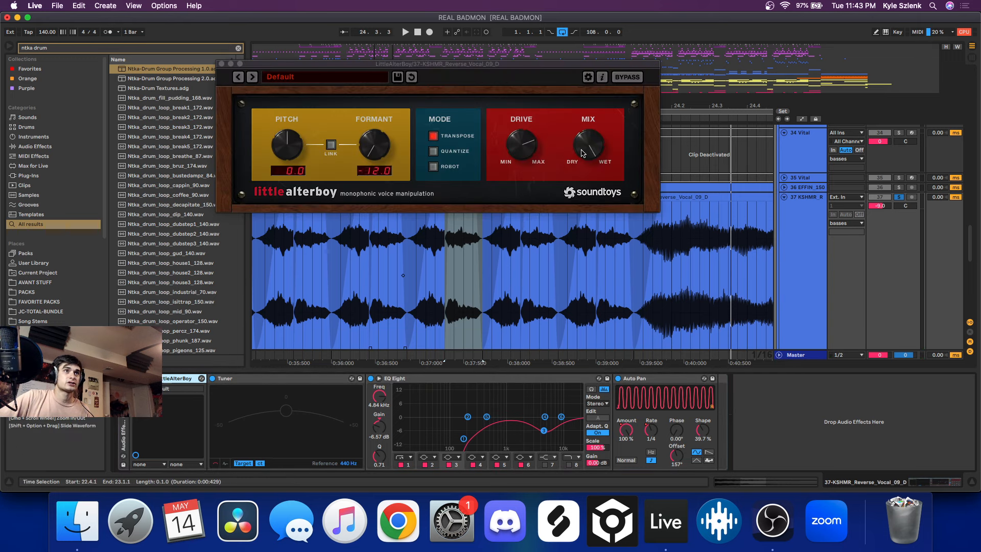
pyautogui.click(221, 64)
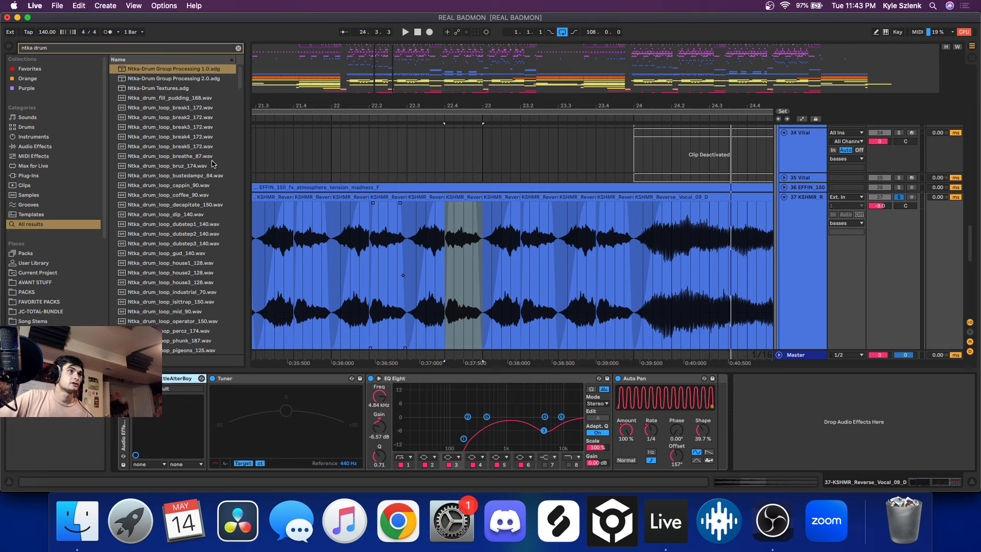
# Replay the reverse vocal chops from 22.4 and check the Auto Pan device on 37 KSHMR.
pyautogui.press('space')
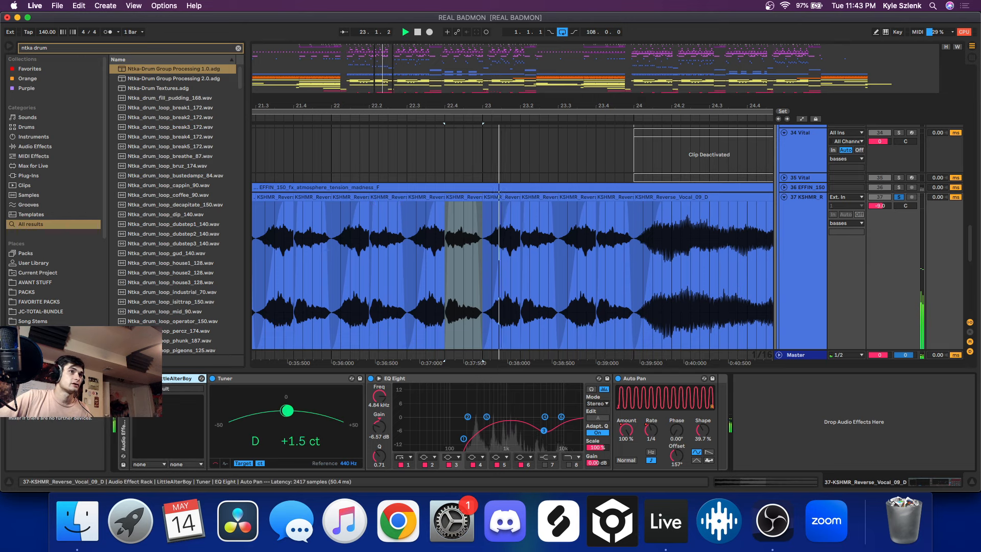
pyautogui.press('space')
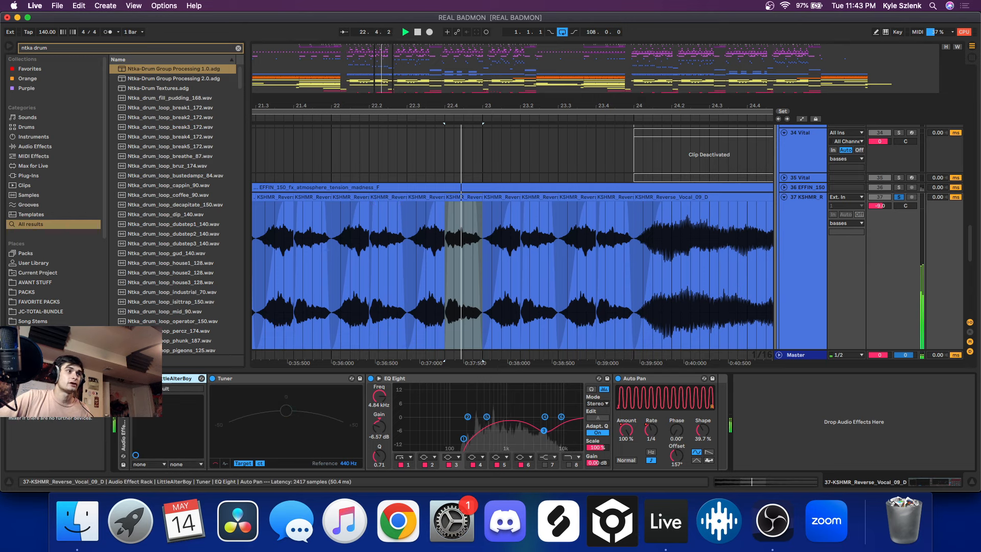
pyautogui.press('space')
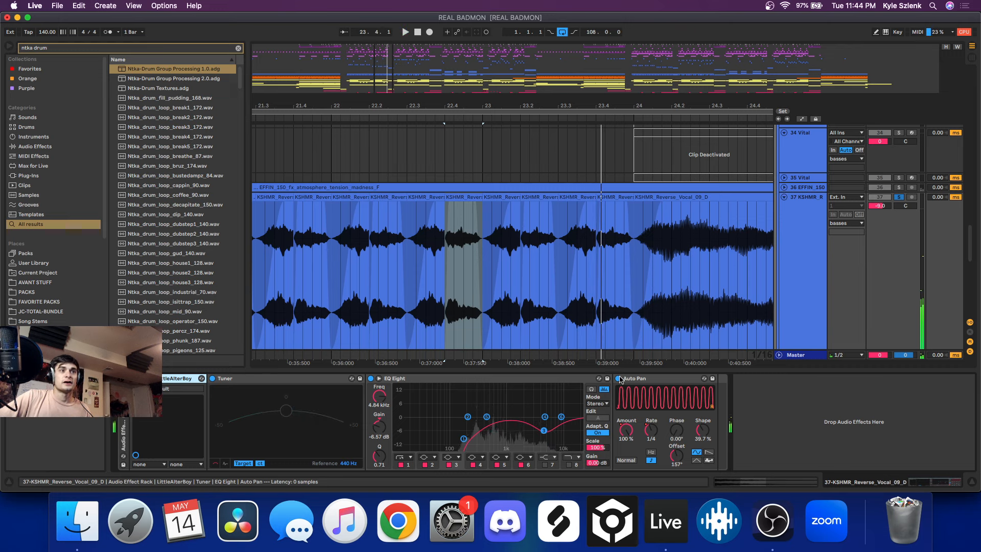
pyautogui.click(617, 377)
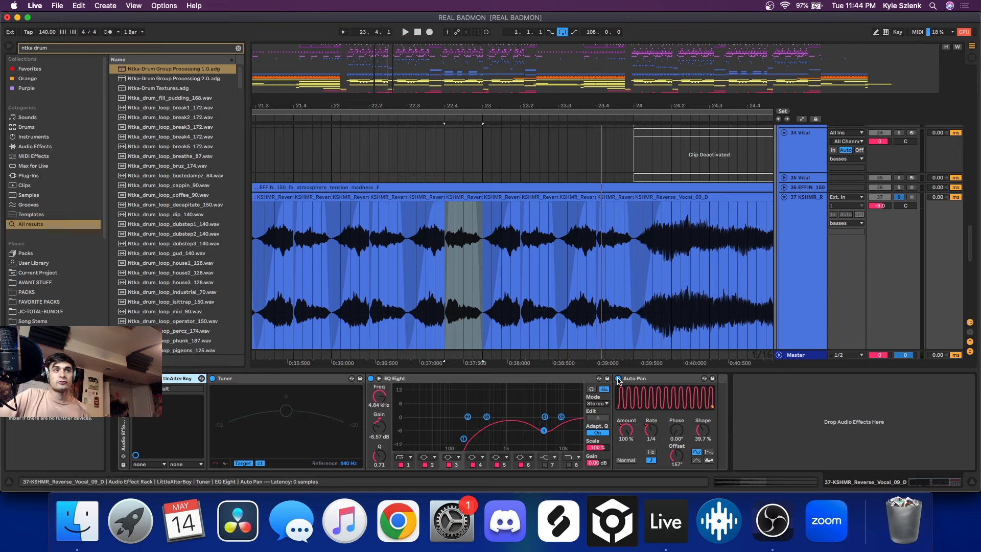
# Play the reverse vocal together with 27 Vital, both soloed, leading into bar 24.
pyautogui.scroll(5, 438, 267)
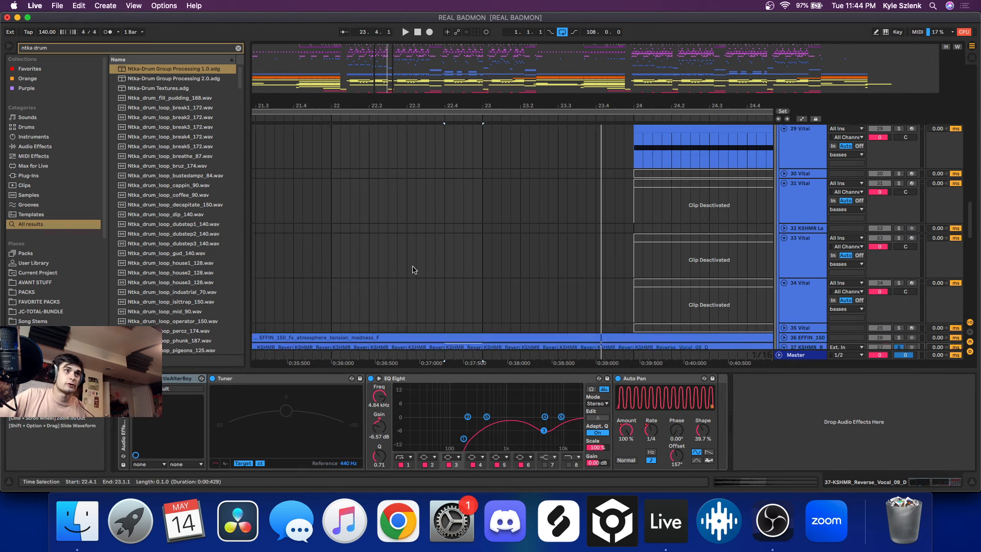
pyautogui.scroll(-5, 411, 267)
pyautogui.scroll(10, 388, 230)
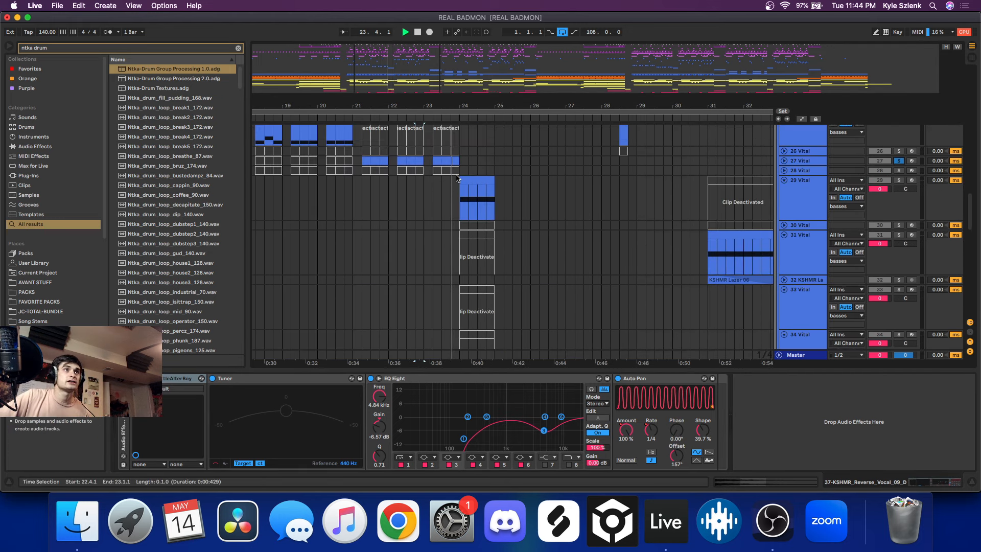
pyautogui.press('space')
pyautogui.scroll(-5, 433, 212)
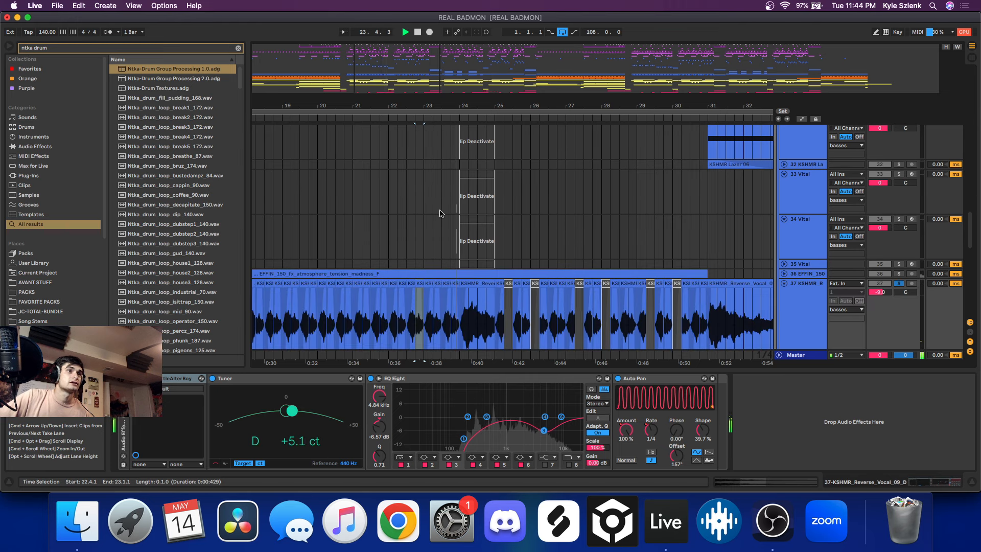
pyautogui.press('space')
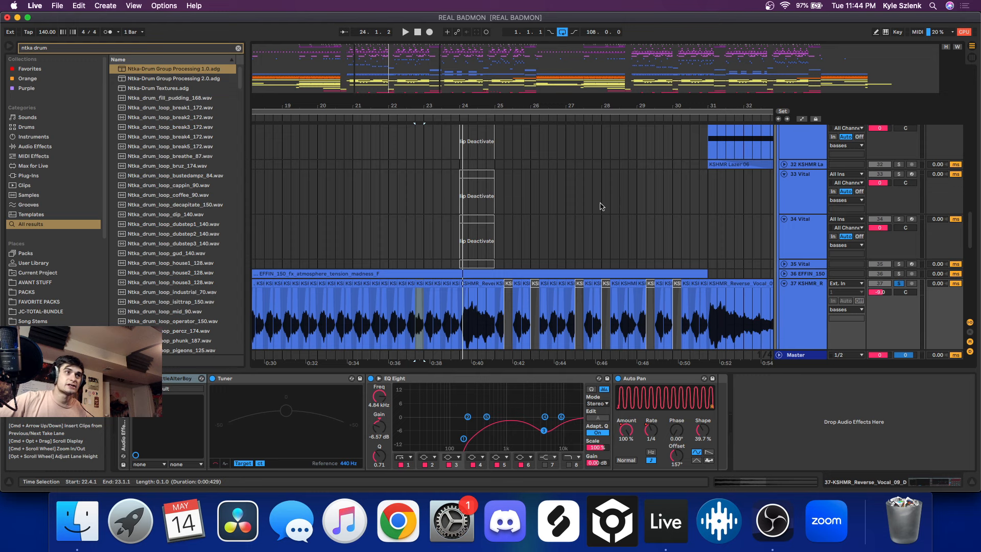
# Select 25 Vital's clip section at 17.4 and inspect the Reverb chain in its Audio Effect Rack.
pyautogui.click(488, 282)
pyautogui.scroll(-8, 425, 229)
pyautogui.scroll(10, 405, 213)
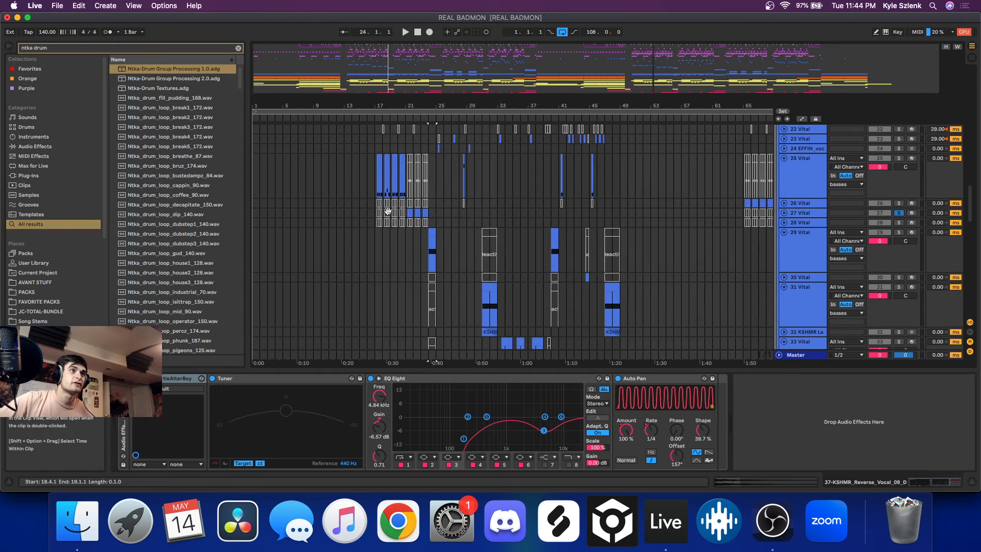
pyautogui.scroll(8, 384, 208)
pyautogui.click(399, 160)
pyautogui.click(324, 403)
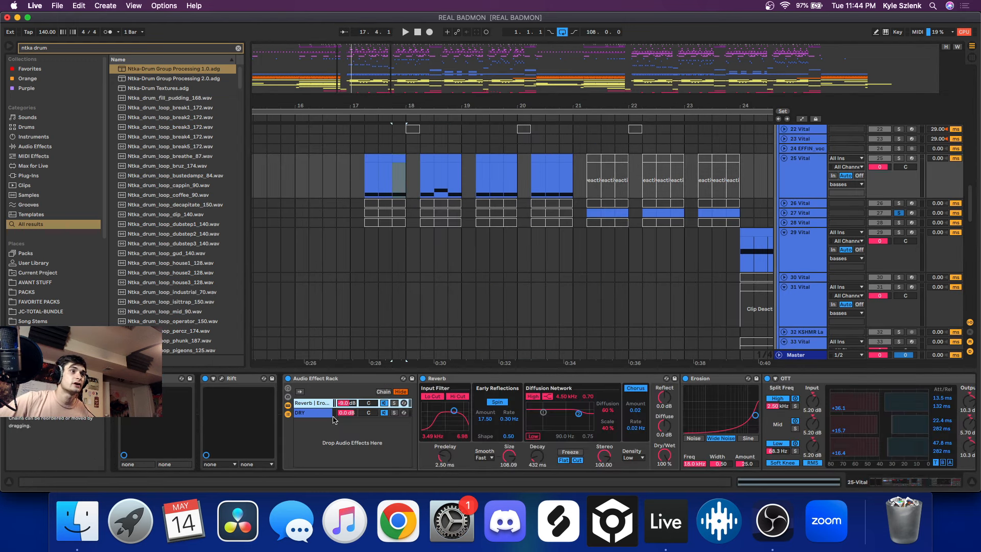
# Select the KSHMR_Reverse_Vocal_09_D clip at 33.3, and play it both with 33 Vital soloed alongside and on its own.
pyautogui.scroll(-8, 560, 180)
pyautogui.scroll(-10, 504, 275)
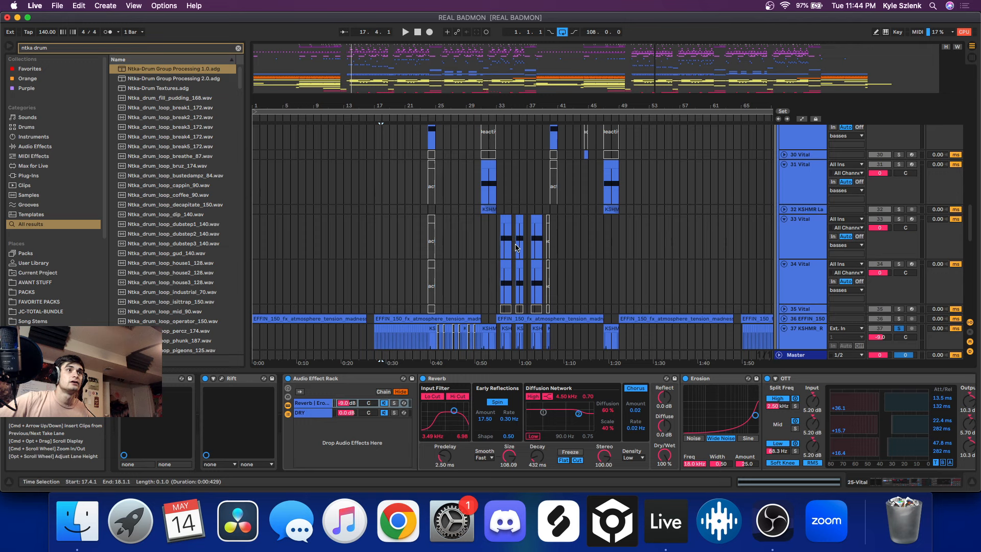
pyautogui.scroll(10, 504, 274)
pyautogui.click(504, 274)
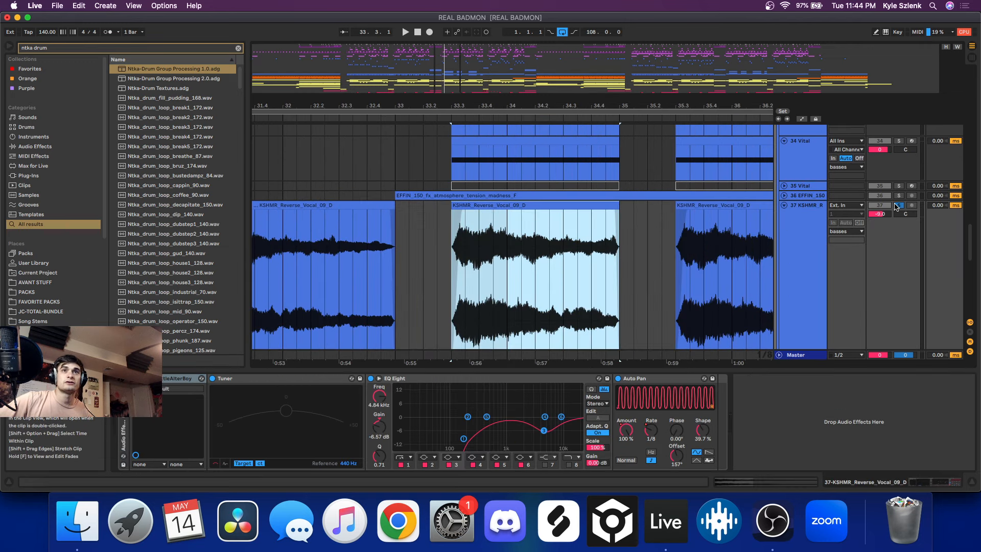
pyautogui.scroll(3, 815, 152)
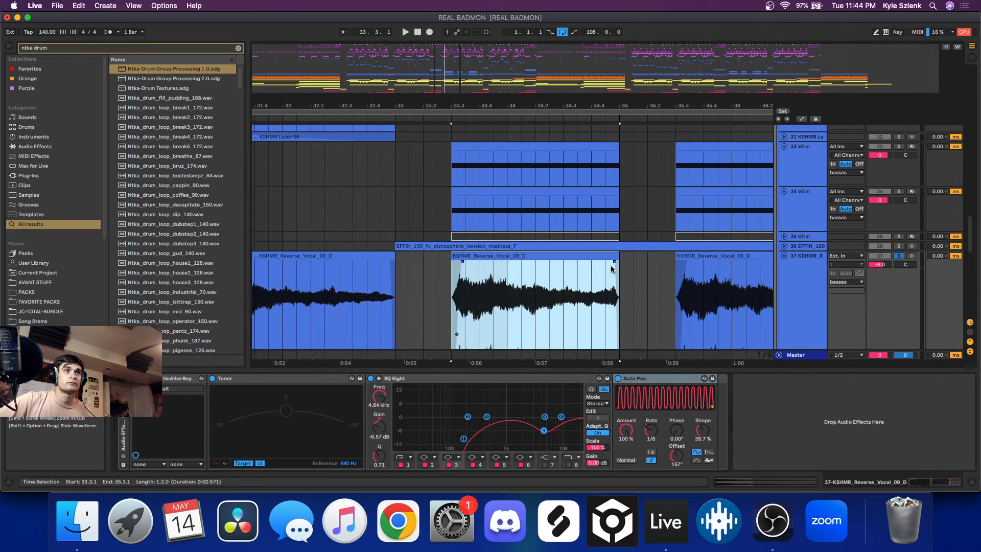
pyautogui.click(898, 146)
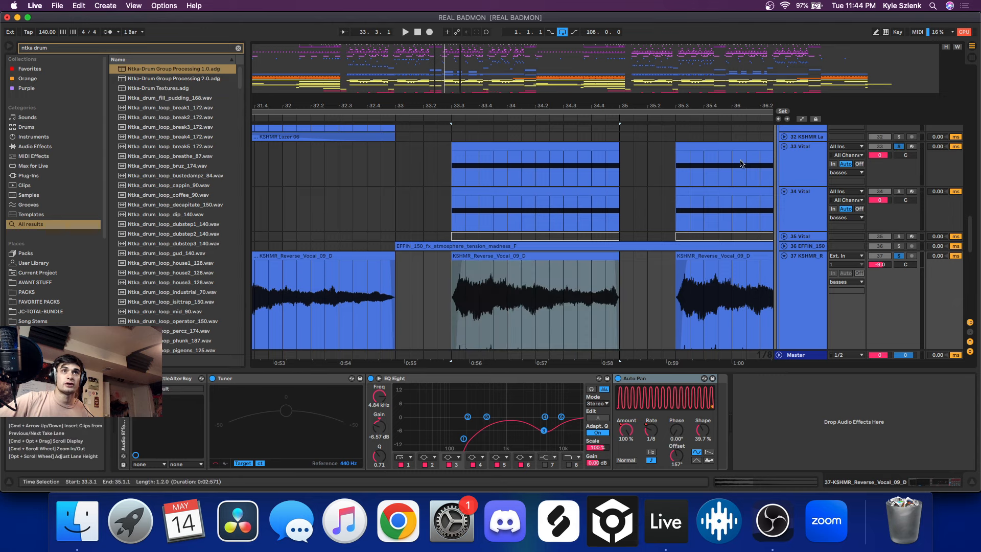
pyautogui.press('space')
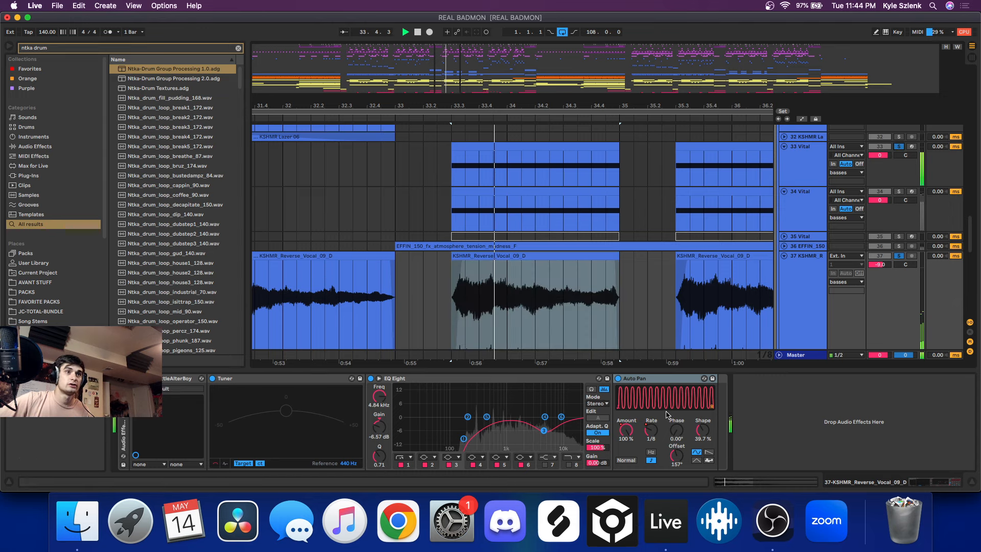
pyautogui.press('space')
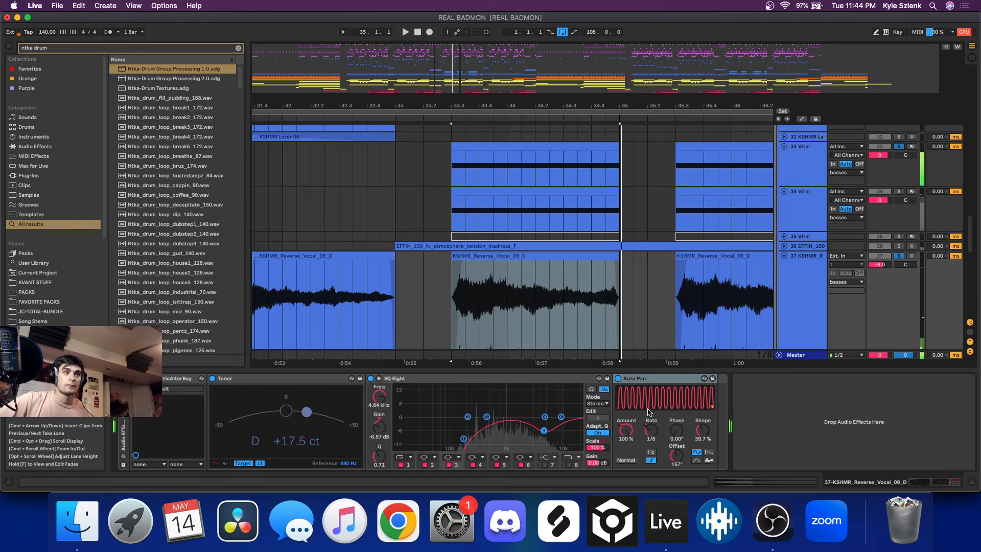
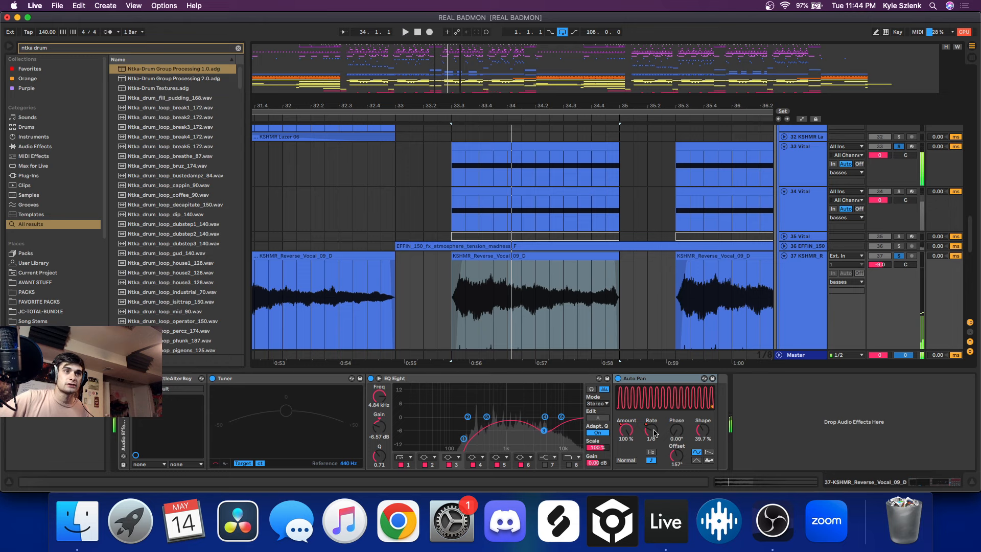
pyautogui.press('space')
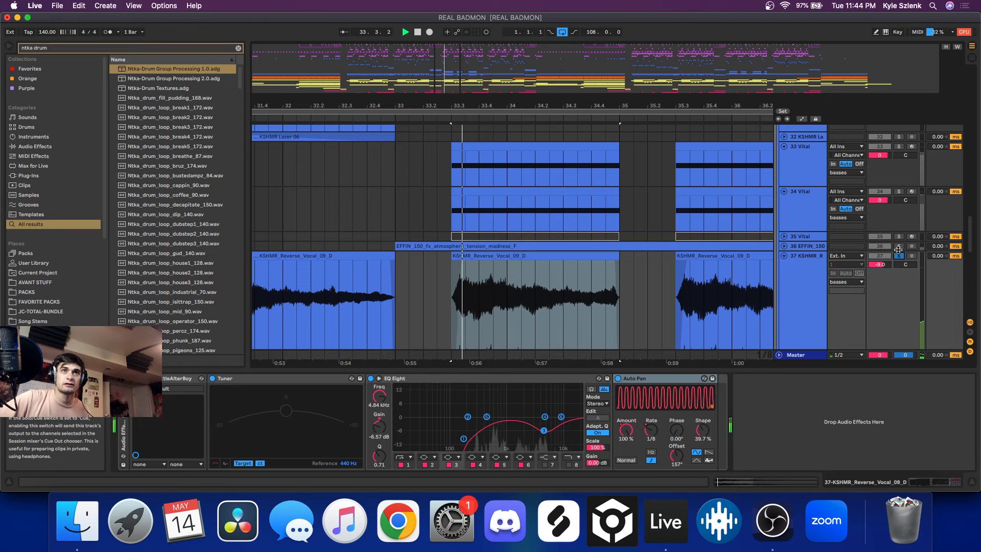
pyautogui.press('space')
# Solo 33 Vital alone, play its 33.3 clip and review the LFO 1 shape in the synth window.
pyautogui.click(898, 147)
pyautogui.click(479, 145)
pyautogui.press('space')
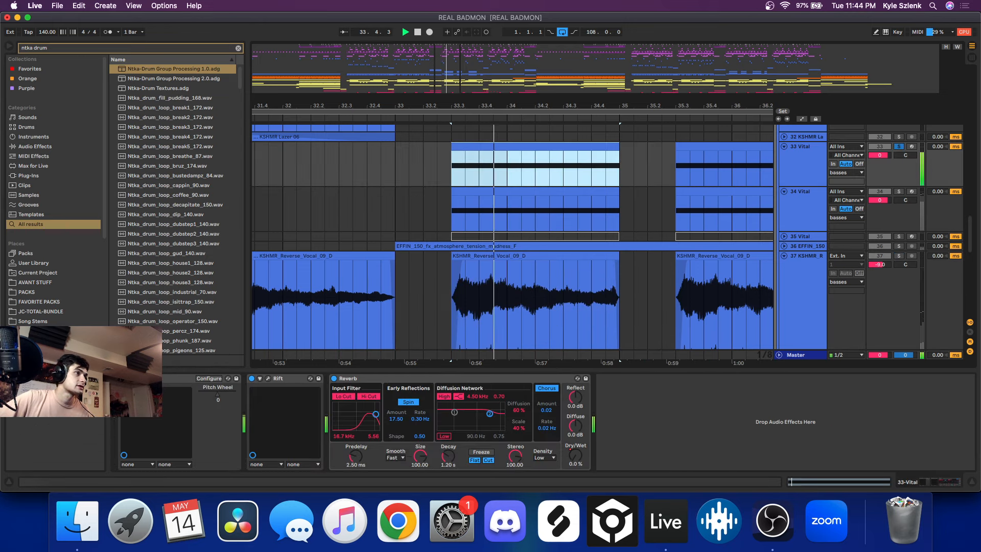
pyautogui.press('super+alt+p')
pyautogui.press('space')
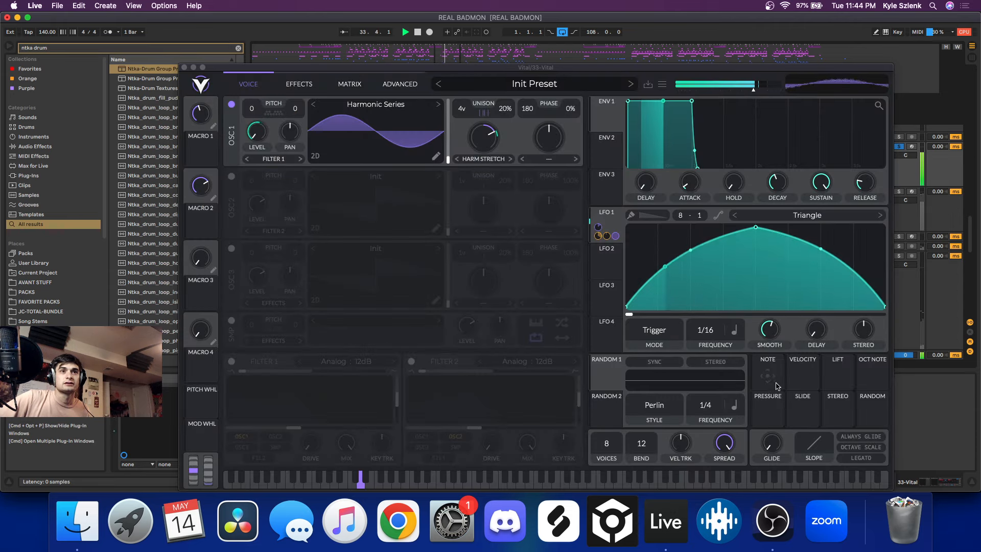
pyautogui.click(185, 67)
pyautogui.press('space')
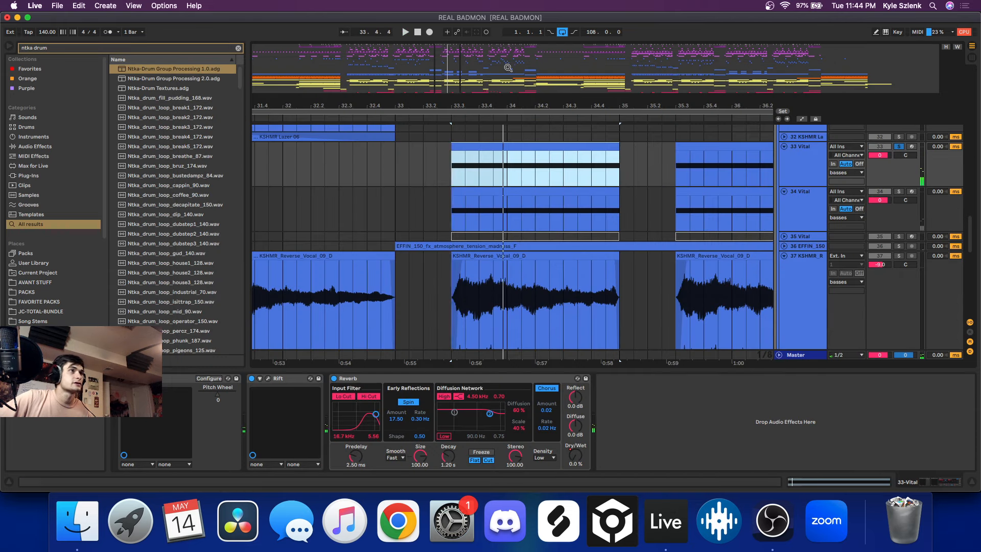
# Solo 37 KSHMR alongside 33 Vital, play from 33.3, and clear the solos to compare with the full mix.
pyautogui.click(900, 256)
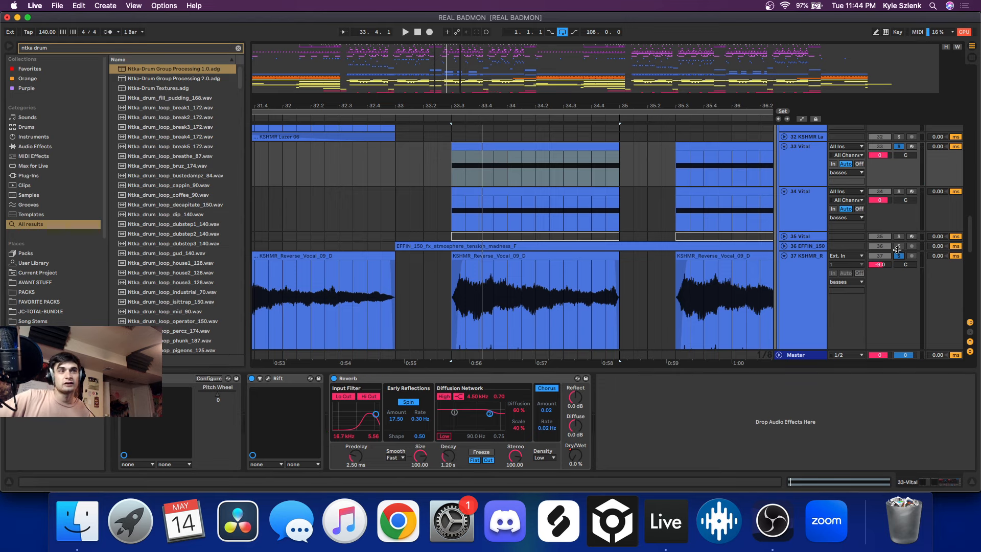
pyautogui.press('space')
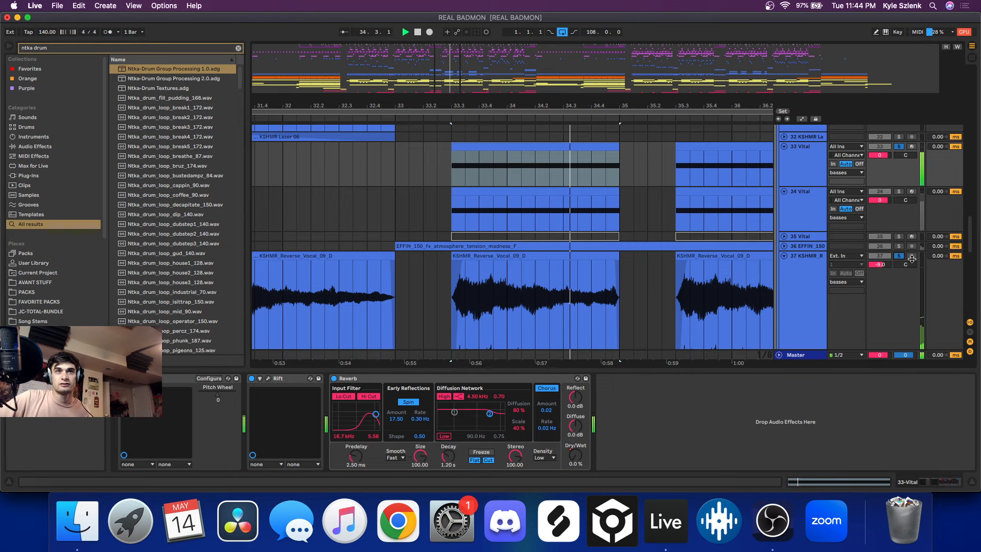
pyautogui.click(899, 256)
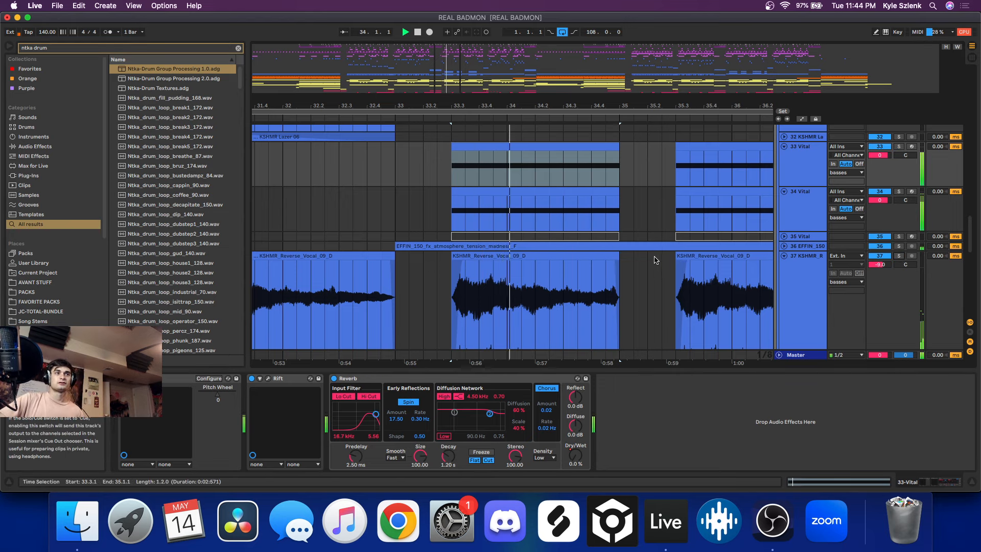
# Go to the yellow fx group, select its lane at bar 17 and stop playback.
pyautogui.scroll(-10, 658, 266)
pyautogui.scroll(-8, 662, 273)
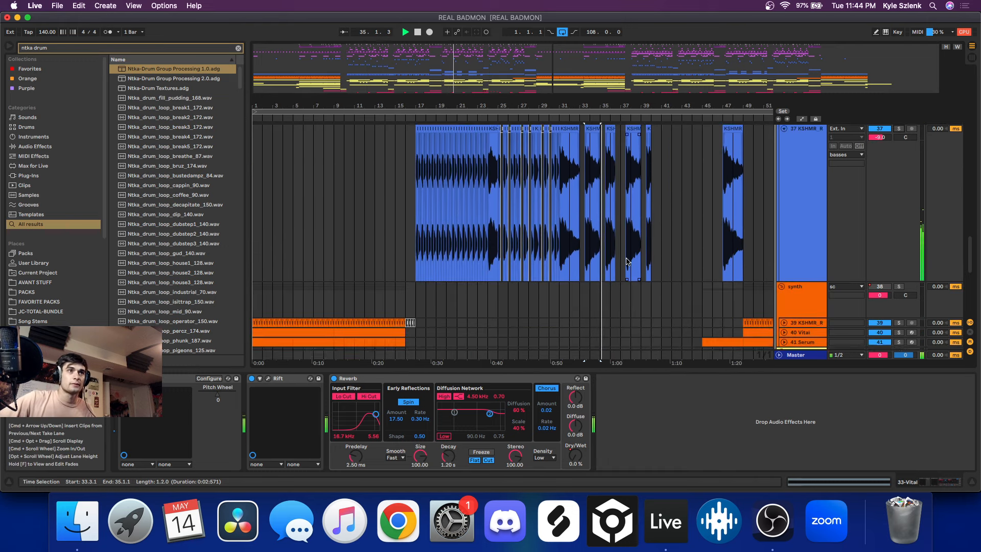
pyautogui.scroll(-3, 400, 301)
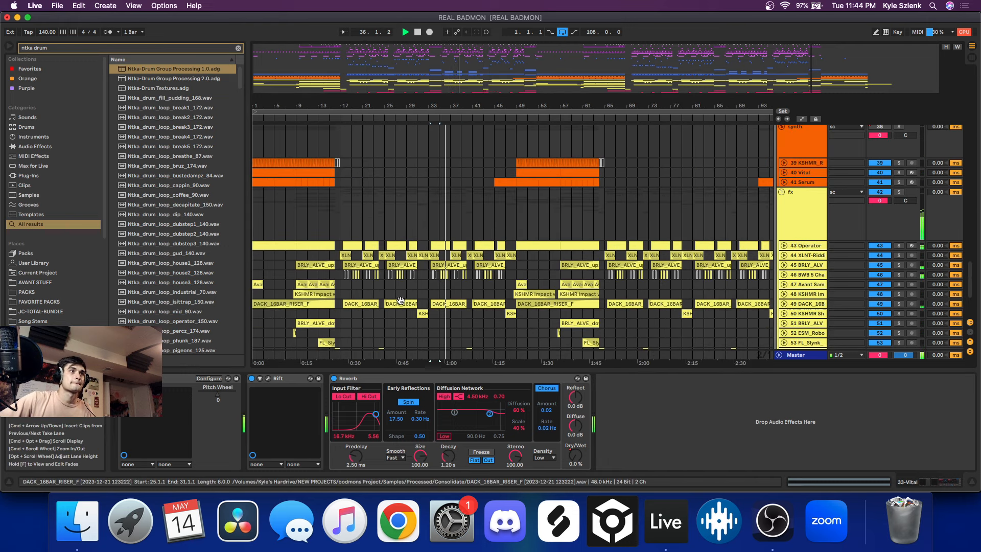
pyautogui.click(338, 226)
pyautogui.press('space')
pyautogui.scroll(8, 332, 226)
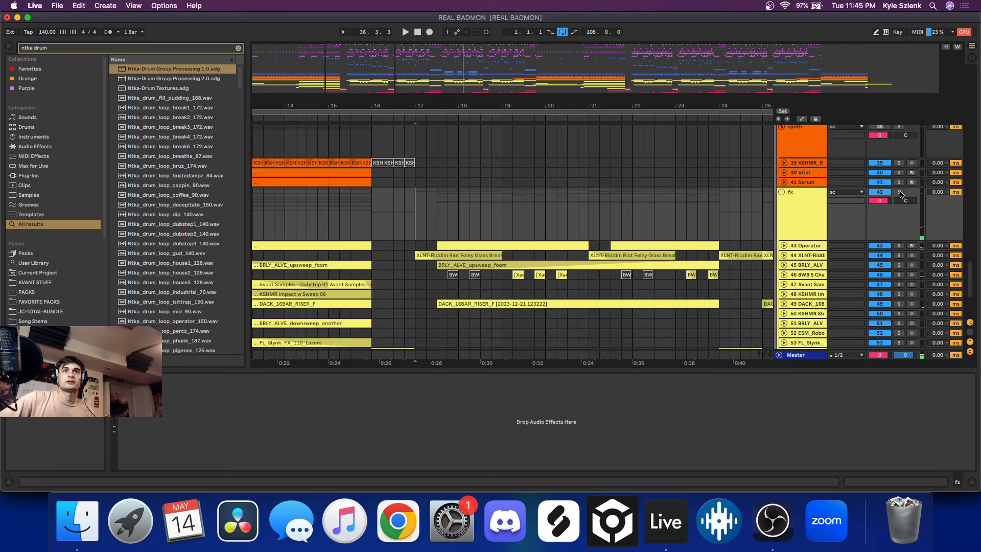
# Unfold tracks 43 Operator and 44 XLNT-Riddim in the fx group and select the Glass Break 01 clip at bar 17.
pyautogui.scroll(-5, 565, 255)
pyautogui.scroll(4, 512, 262)
pyautogui.scroll(3, 439, 243)
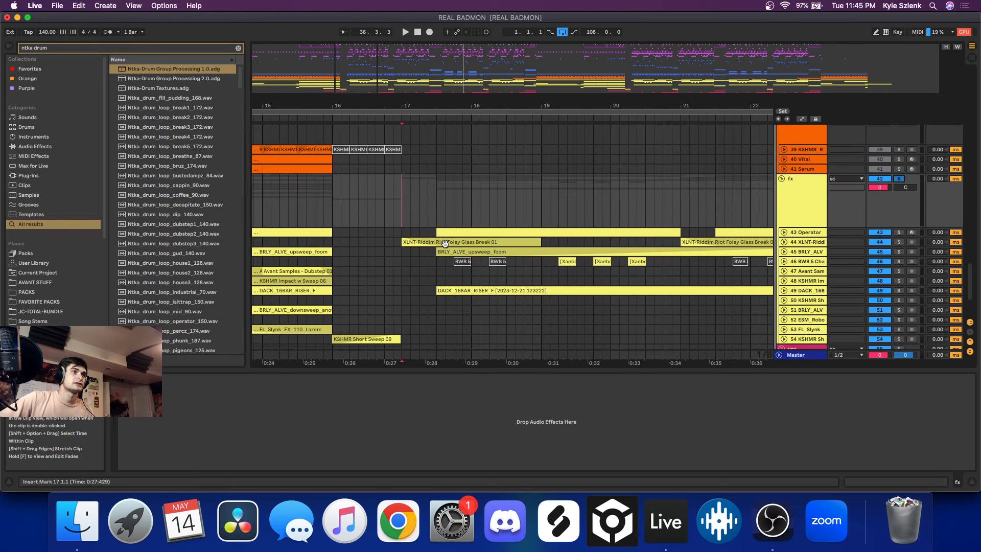
pyautogui.click(784, 232)
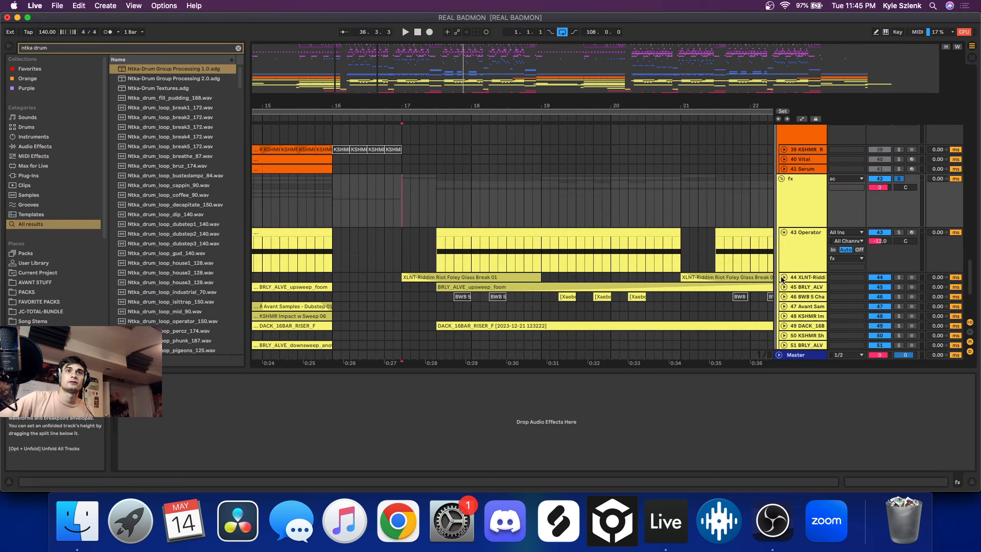
pyautogui.click(783, 278)
pyautogui.scroll(-3, 696, 274)
pyautogui.scroll(2, 505, 227)
pyautogui.click(456, 240)
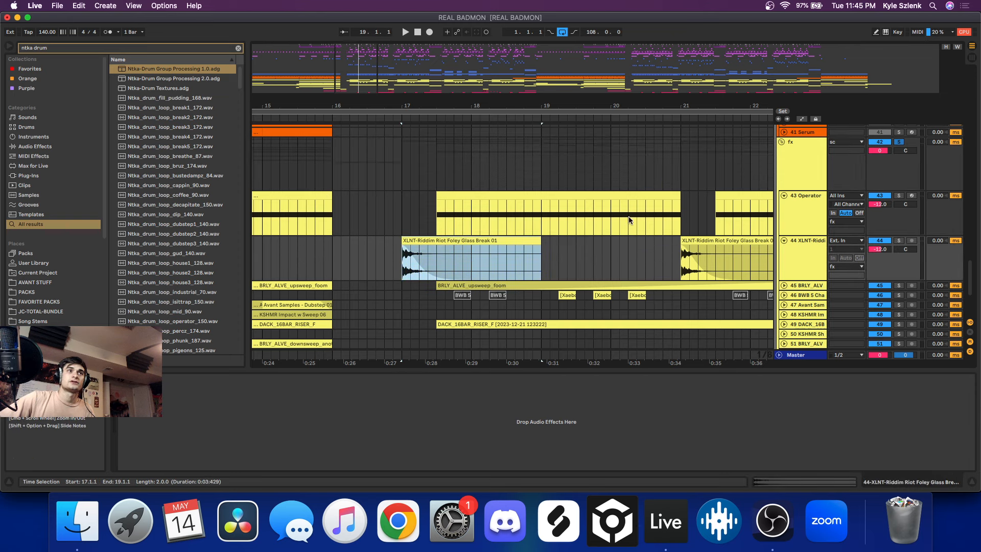
# Solo 43 Operator, play its clip from 17.3 while reviewing its Operator, Reverb, Auto Pan and EQ Eight devices, and stop playback.
pyautogui.click(898, 195)
pyautogui.click(533, 198)
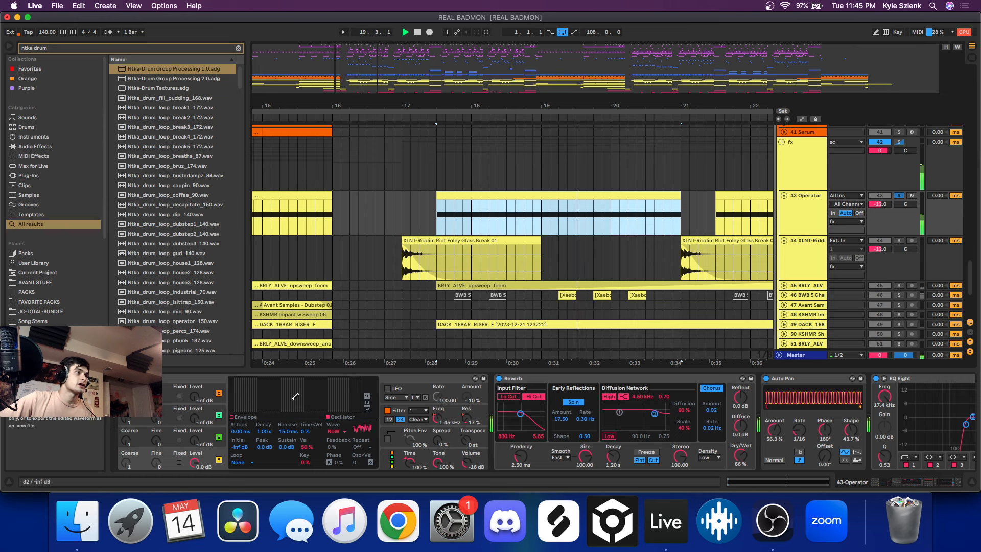
pyautogui.moveTo(907, 484); pyautogui.dragTo(720, 437)
pyautogui.press('space')
# Unfold 45 BRLY_ALVE and audition its upsweep clip soloed from bar 23.
pyautogui.click(757, 284)
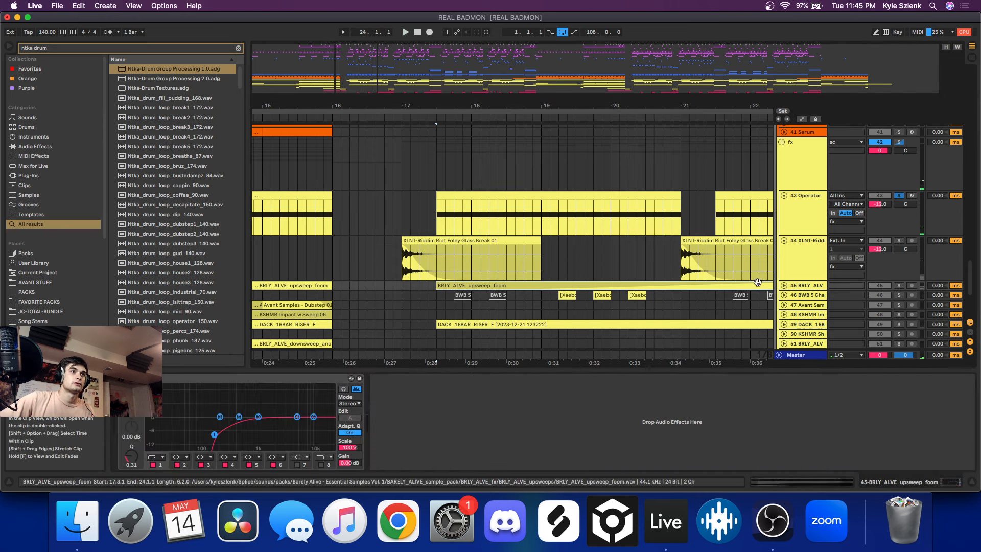
pyautogui.click(784, 285)
pyautogui.scroll(-5, 718, 284)
pyautogui.click(733, 306)
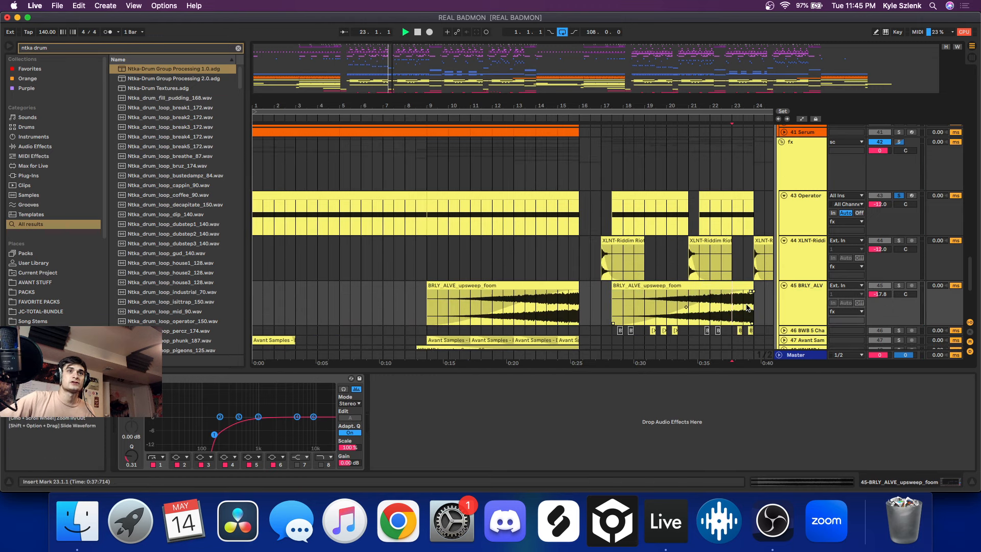
pyautogui.press('space')
pyautogui.click(899, 286)
pyautogui.scroll(-3, 902, 286)
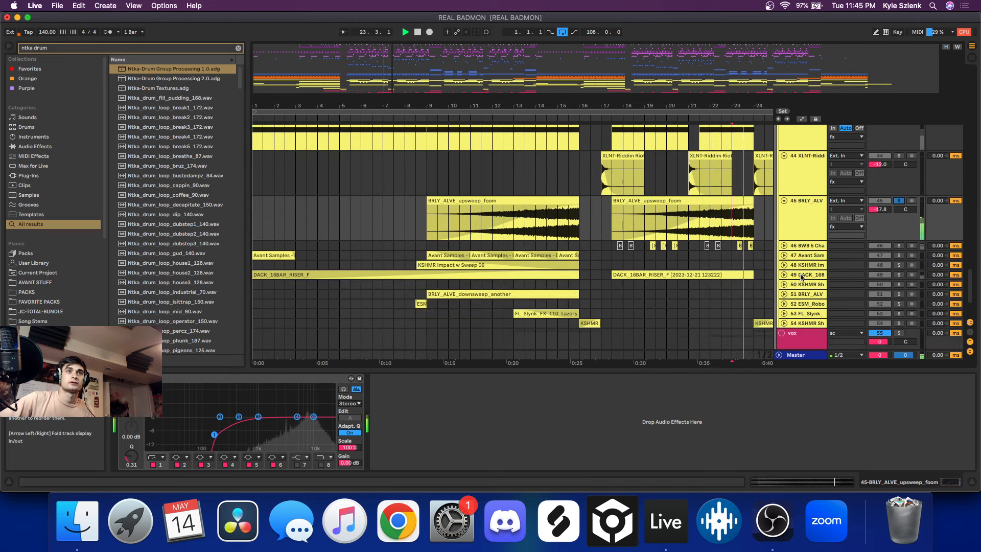
# Unfold and solo 46 BWB S Chant, and play its vocal chops from bar 19.
pyautogui.click(783, 245)
pyautogui.click(898, 245)
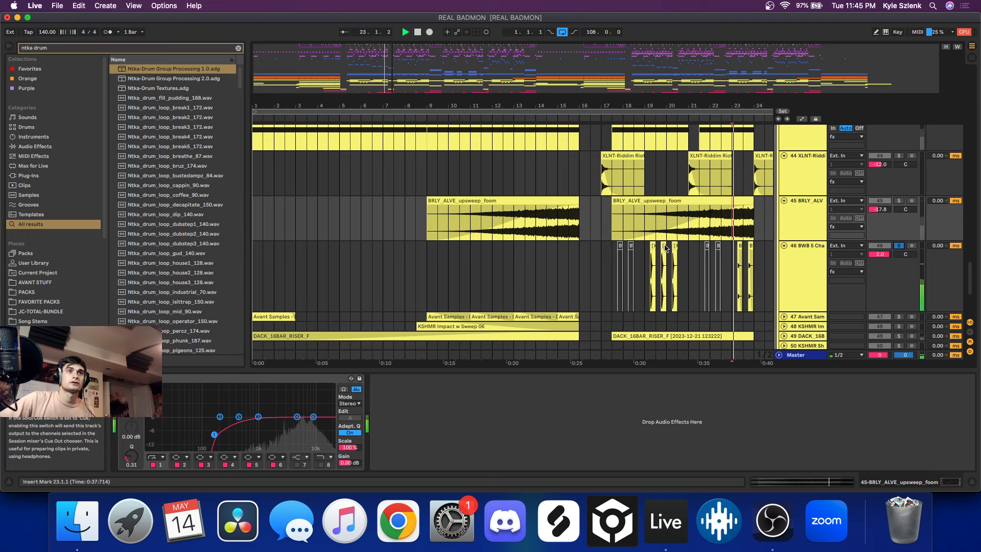
pyautogui.click(647, 266)
pyautogui.scroll(-5, 648, 266)
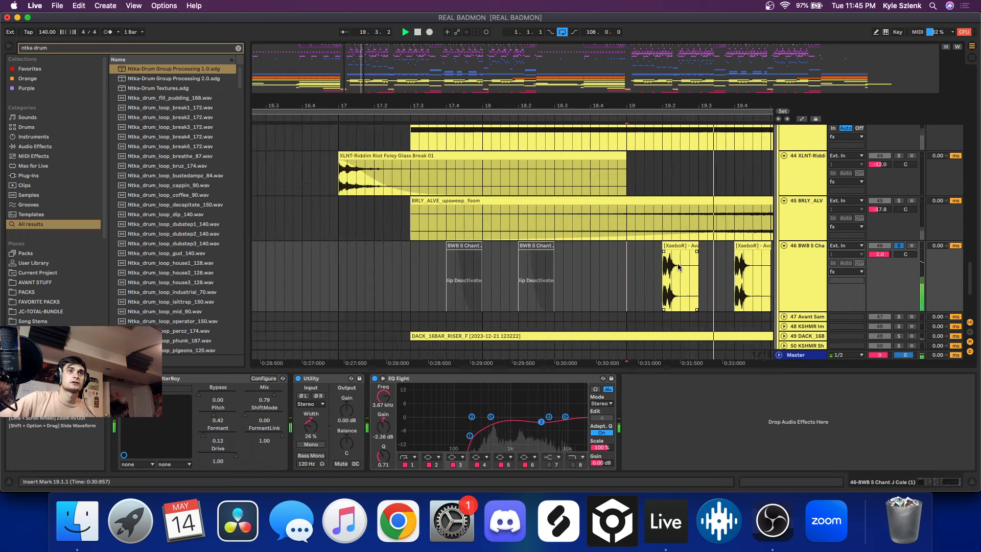
# Unfold 49 DACK_16BAR_RISER_F, select its clip at 17.3, and stop playback to look over the riser placements.
pyautogui.click(783, 208)
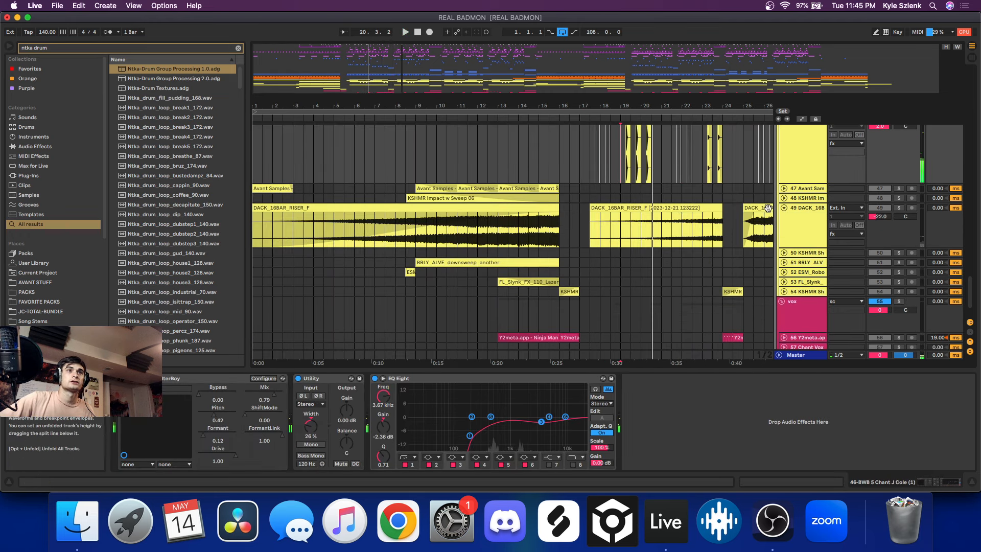
pyautogui.click(677, 209)
pyautogui.press('space')
pyautogui.scroll(-1, 734, 223)
pyautogui.scroll(2, 734, 223)
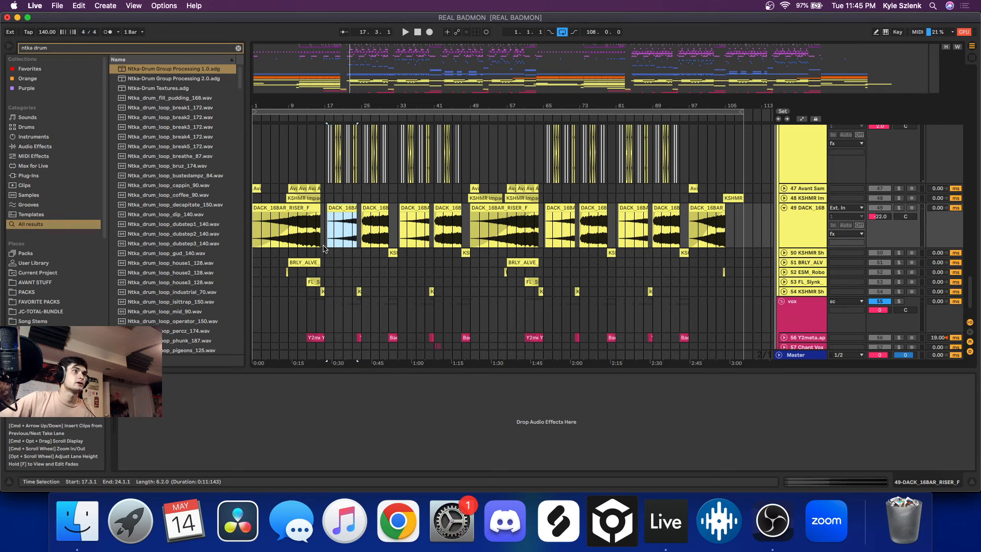
pyautogui.scroll(3, 379, 266)
pyautogui.scroll(-5, 409, 256)
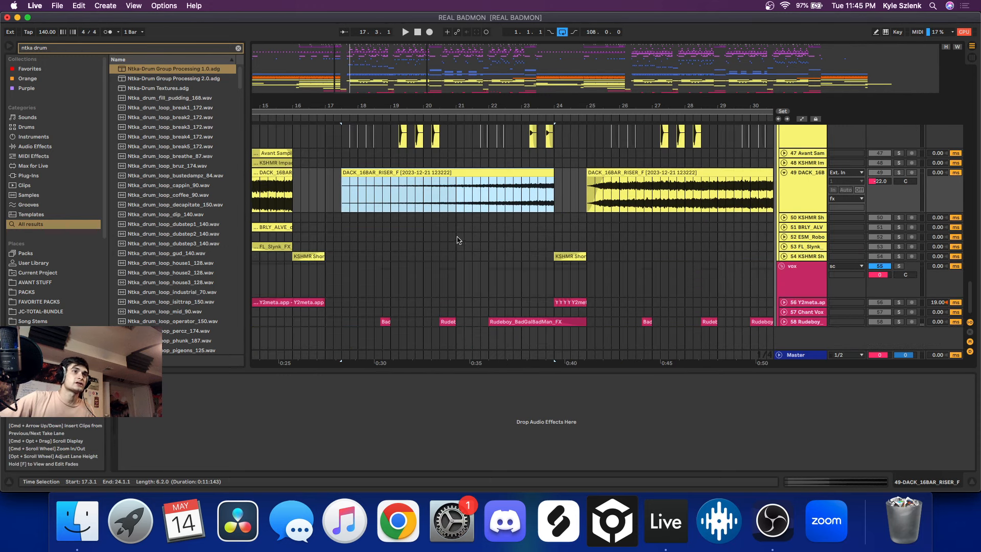
# Select the Rudeboy_BadGalBadMan_FX clip at bar 22 and unfold track 58 in the vox group.
pyautogui.click(526, 326)
pyautogui.scroll(-1, 684, 301)
pyautogui.scroll(-1, 511, 286)
pyautogui.scroll(-2, 372, 263)
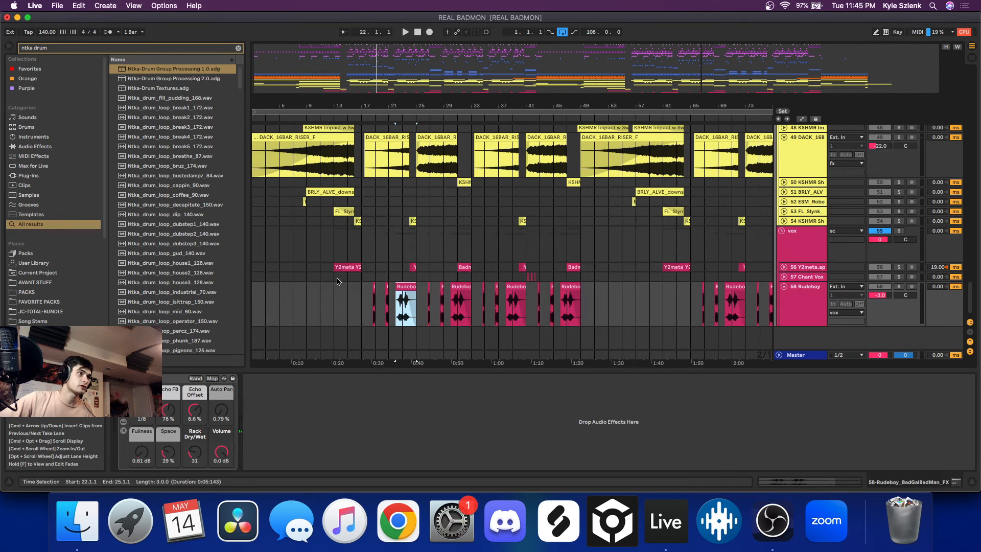
# Unfold 56 Y2meta.app and select its vocal clips at bar 13 and bar 16.
pyautogui.scroll(3, 335, 281)
pyautogui.click(417, 265)
pyautogui.press('u')
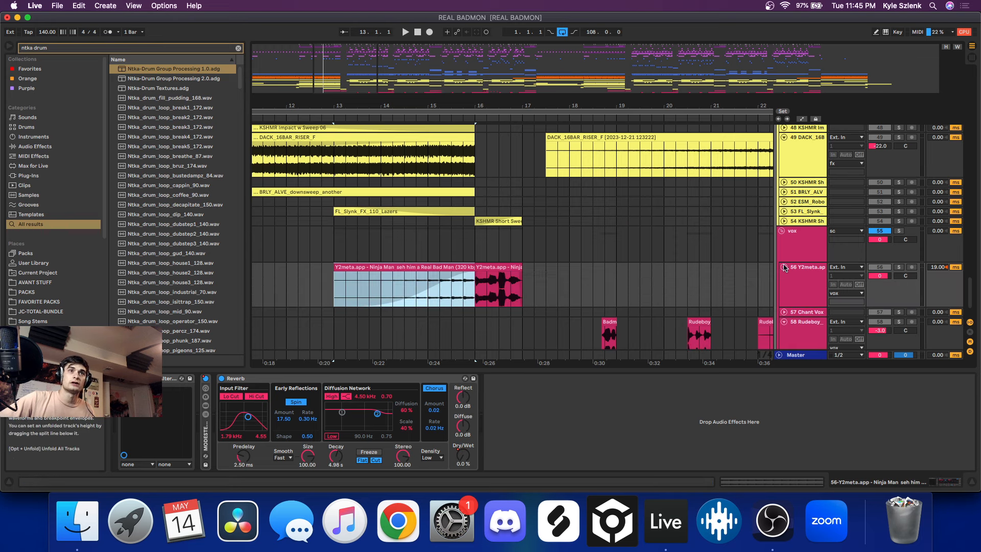
pyautogui.click(483, 278)
pyautogui.scroll(3, 480, 278)
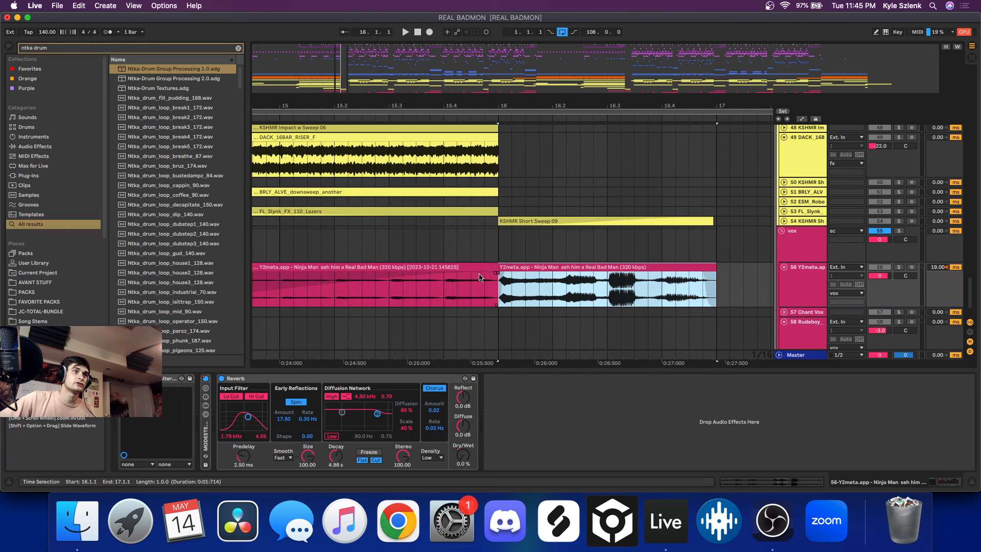
# Solo 56 Y2meta.app and play its vocal clip at bar 16.
pyautogui.click(899, 267)
pyautogui.scroll(3, 629, 267)
pyautogui.click(628, 266)
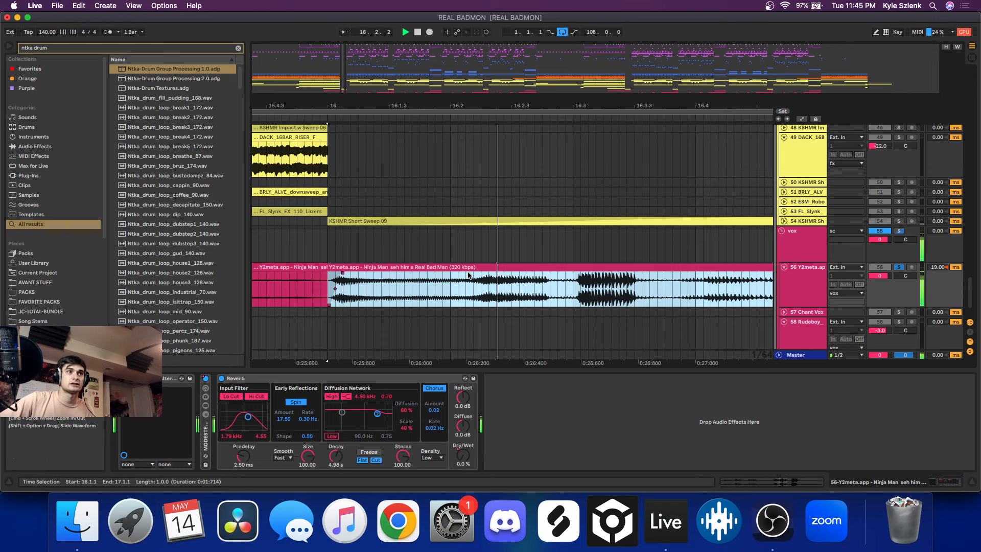
pyautogui.press('-')
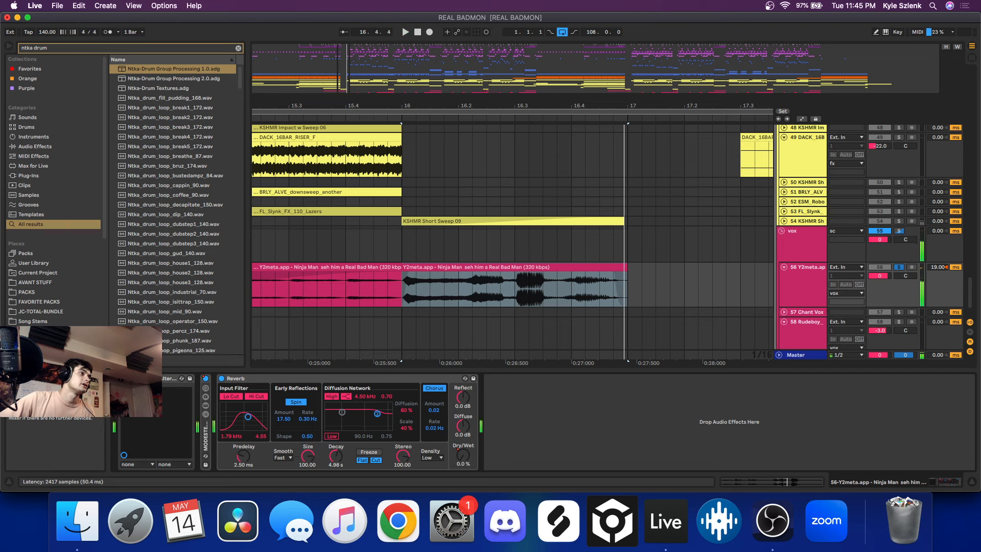
# Open the Little AlterBoy window on 56 Y2meta.app to review its pitch and formant settings, and close it.
pyautogui.click(181, 378)
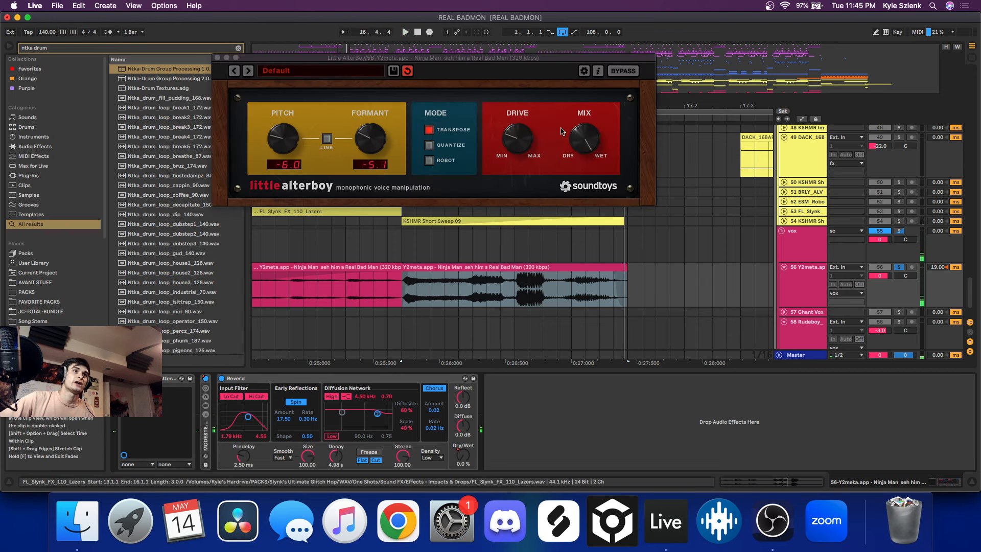
pyautogui.click(225, 64)
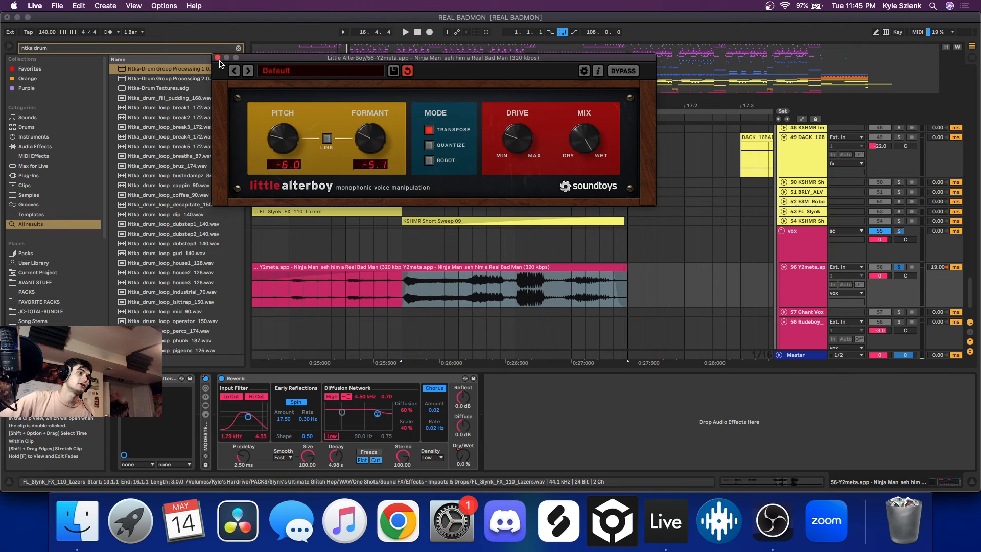
pyautogui.click(217, 58)
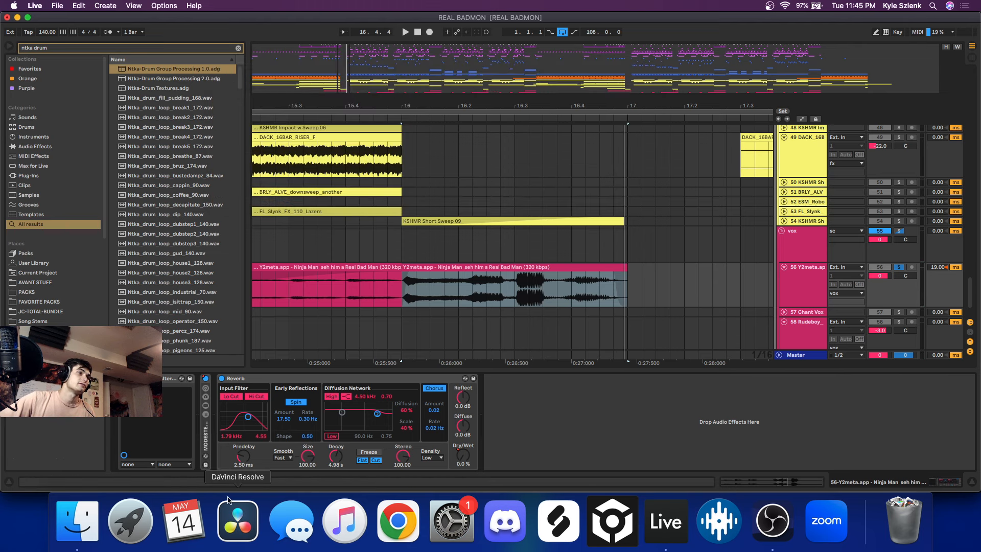
# Unfold MODESTEP VOCAL RACK-1 to review its chains, and fold both the rack and the Reverb.
pyautogui.click(211, 431)
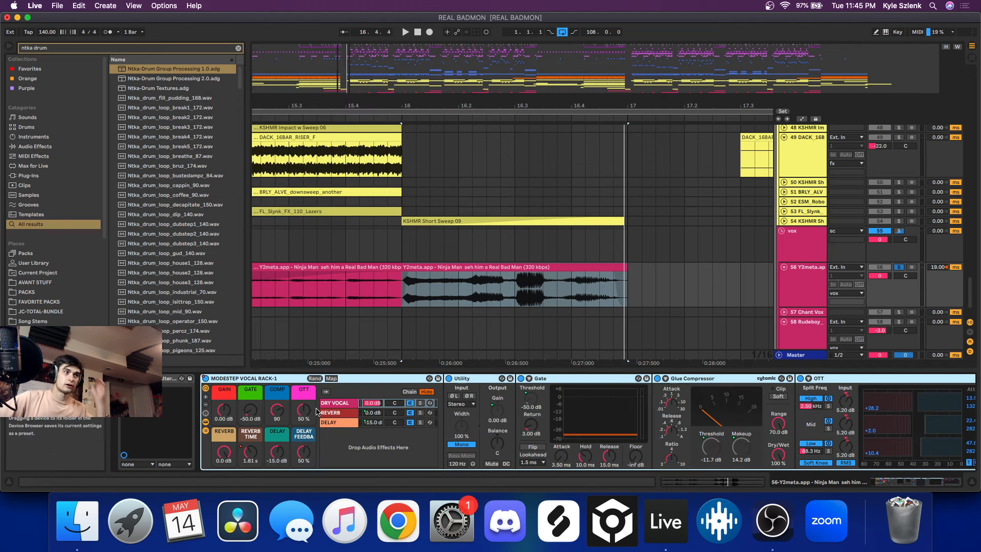
pyautogui.doubleClick(265, 378)
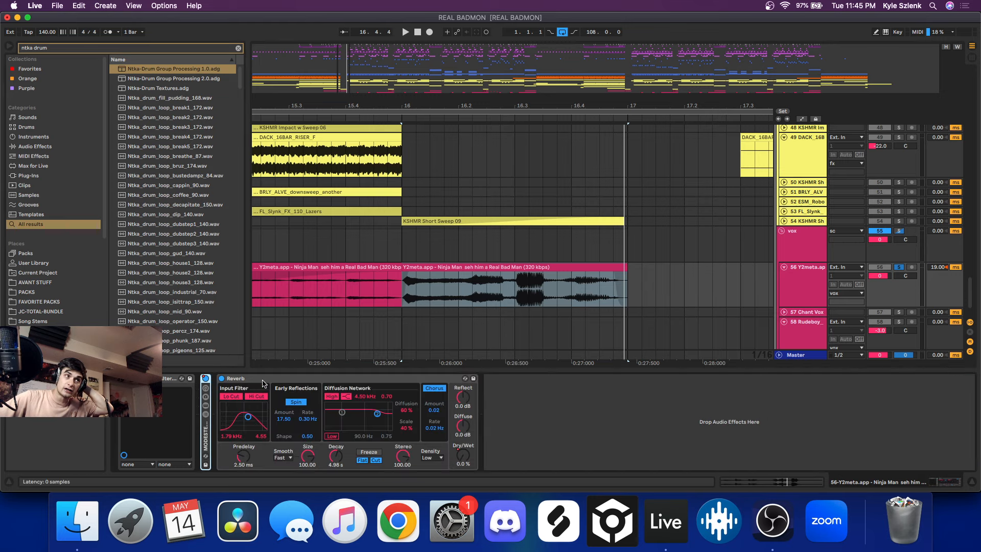
pyautogui.doubleClick(284, 380)
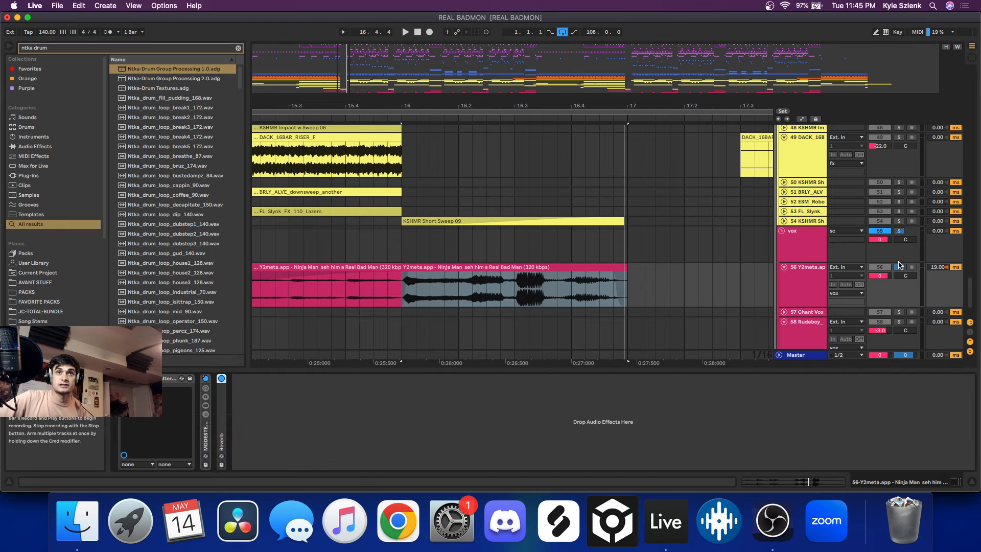
# Clear the solo on 56 Y2meta.app and play the bar 16 vocal in the full mix into the drop.
pyautogui.press('space')
pyautogui.scroll(-5, 633, 308)
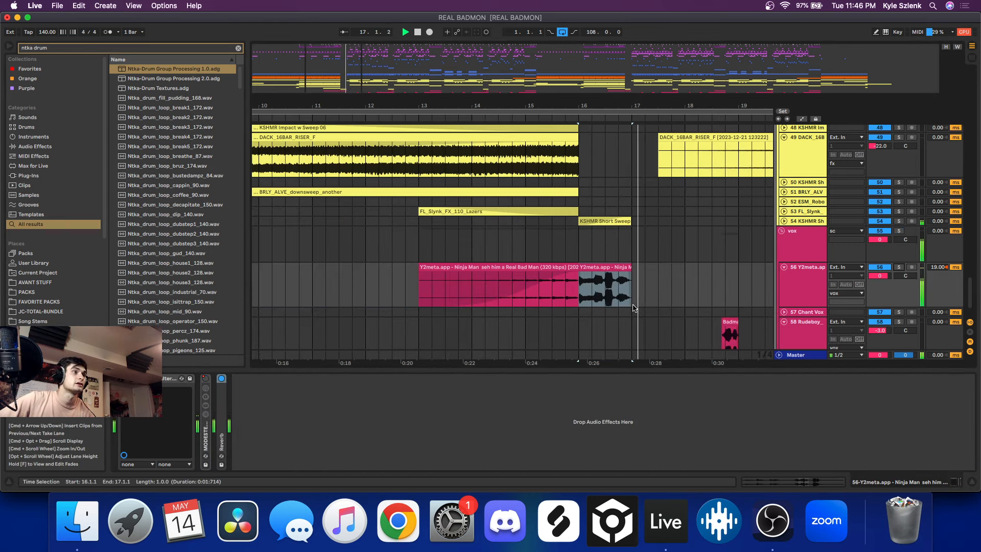
pyautogui.scroll(-4, 633, 307)
pyautogui.scroll(2, 709, 300)
pyautogui.scroll(-2, 638, 261)
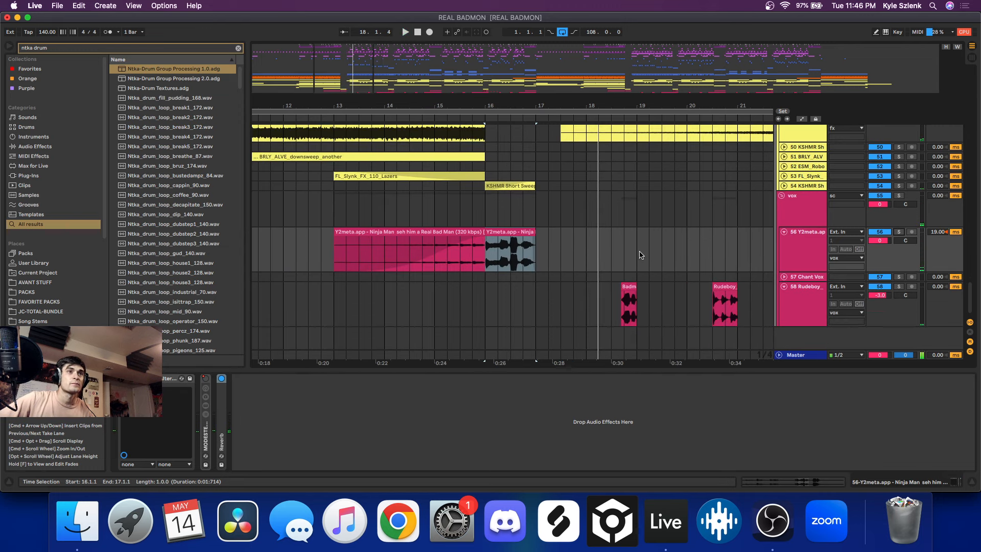
# Solo 58 Rudeboy, audition its vocal shots from 18.3, and select the Badman_Rasta_FX_PL clip.
pyautogui.click(629, 288)
pyautogui.press('space')
pyautogui.press('z')
pyautogui.click(899, 286)
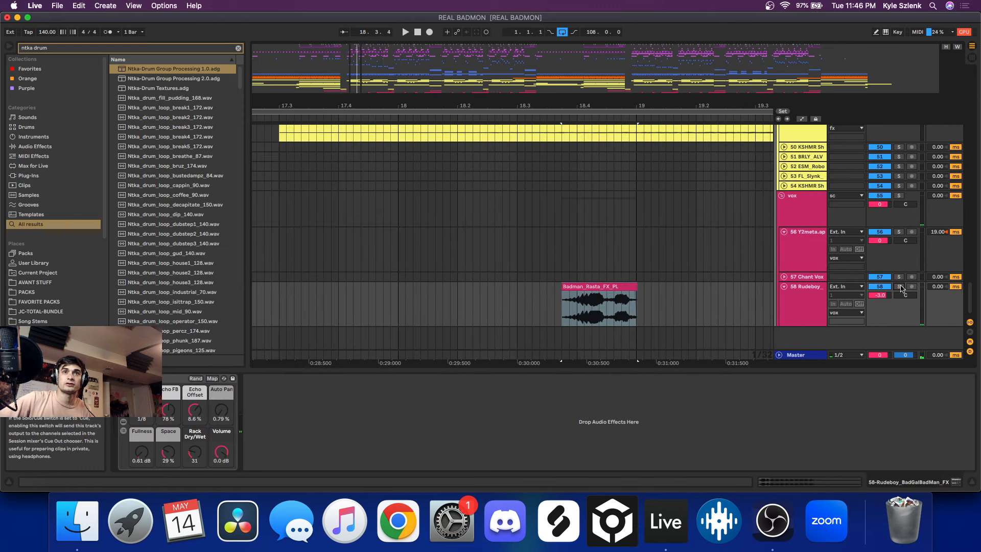
pyautogui.scroll(-4, 480, 286)
pyautogui.click(490, 295)
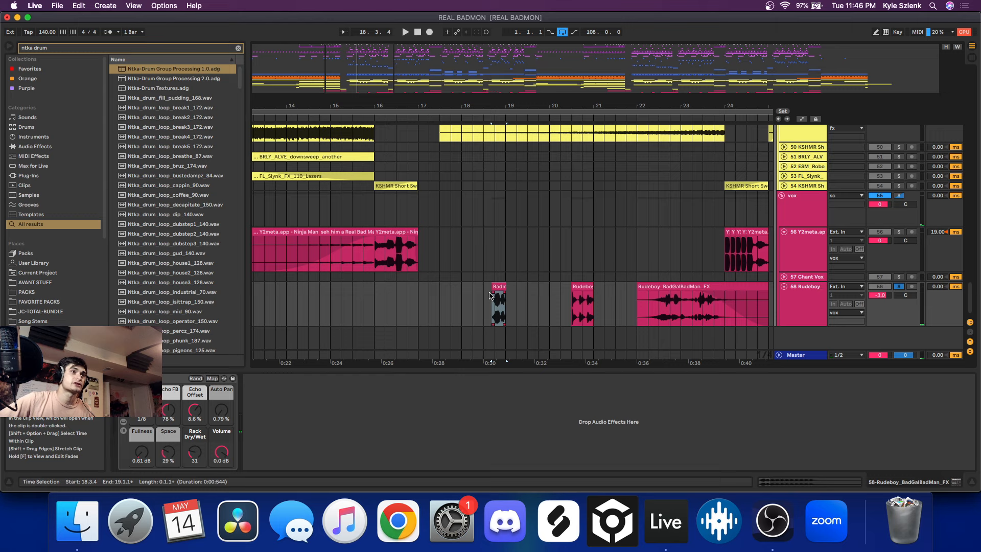
pyautogui.moveTo(418, 300); pyautogui.dragTo(498, 300)
pyautogui.click(484, 296)
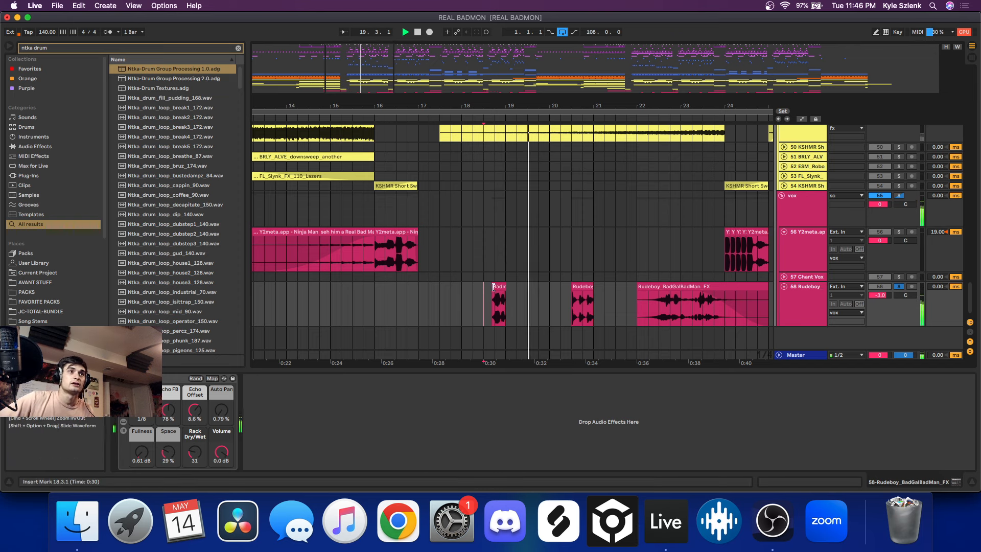
pyautogui.click(498, 287)
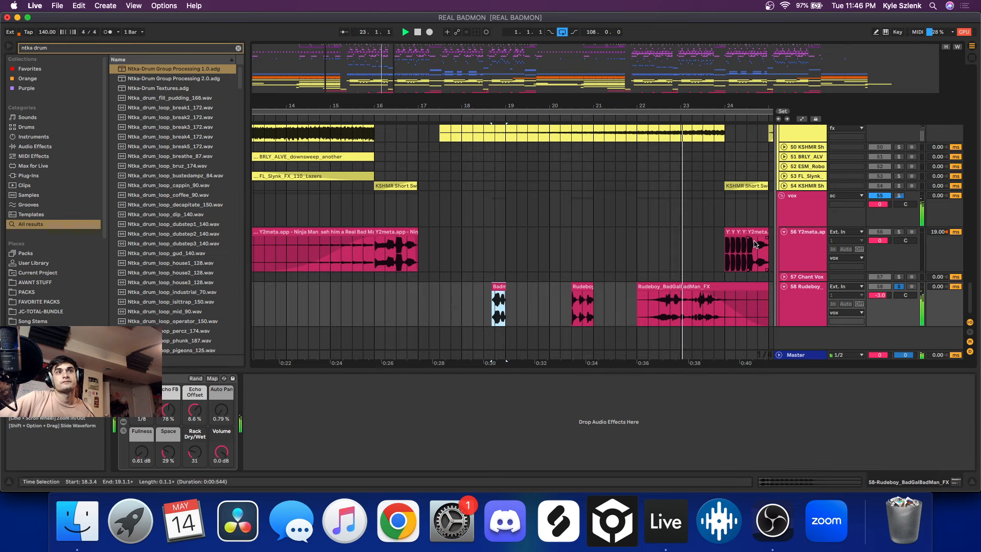
# Solo only 56 Y2meta.app, select the first vocal chop at bar 24, and play the chopped vocal fill.
pyautogui.click(727, 230)
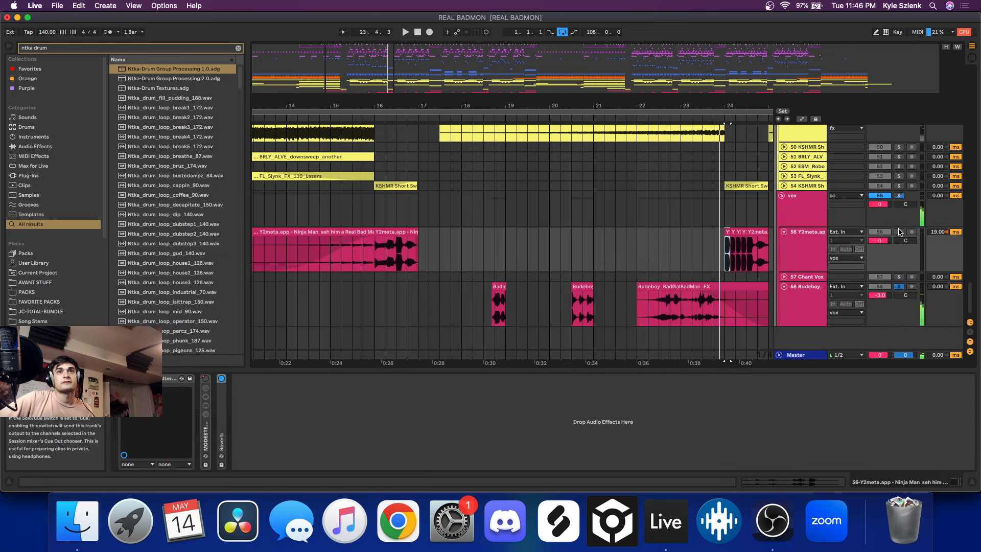
pyautogui.click(898, 232)
pyautogui.press('z')
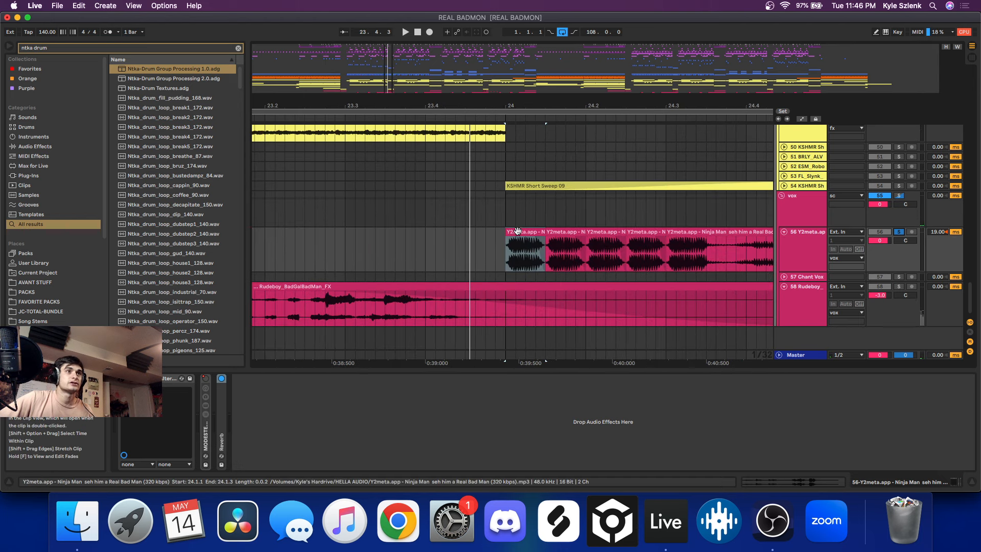
pyautogui.click(518, 231)
pyautogui.scroll(-10, 515, 233)
pyautogui.scroll(6, 498, 245)
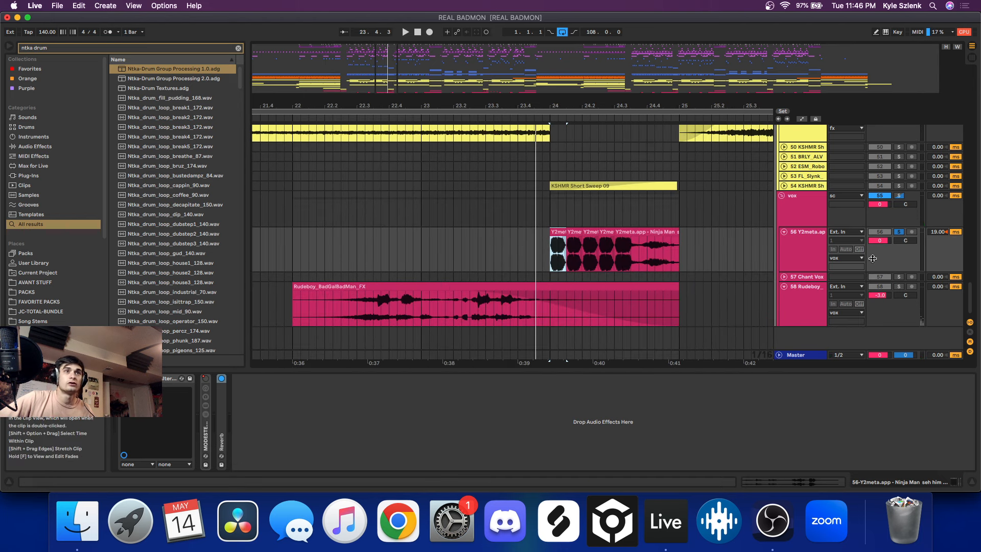
pyautogui.press('space')
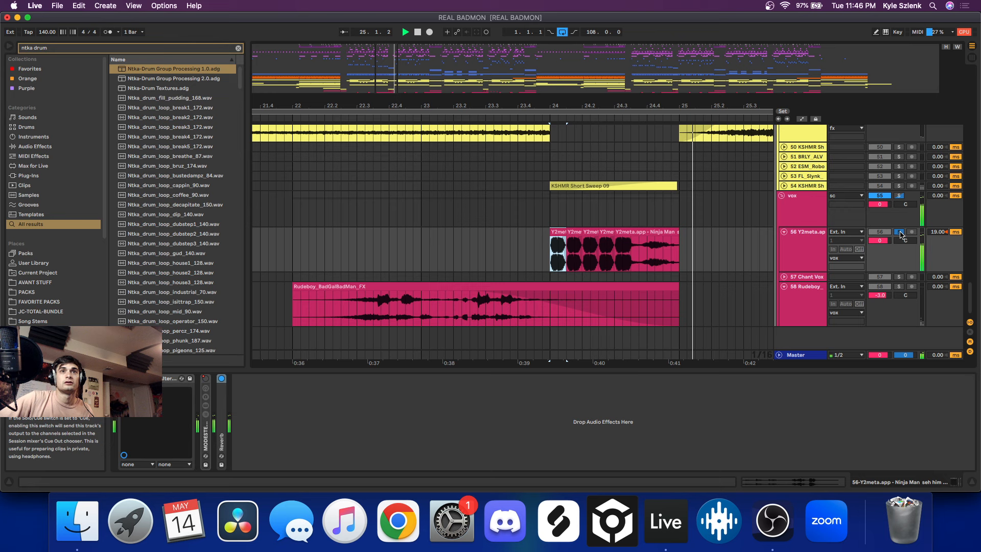
# Clear the solo on 56 Y2meta.app and keep the full mix playing while going back up to the fx group.
pyautogui.click(899, 231)
pyautogui.scroll(-8, 675, 242)
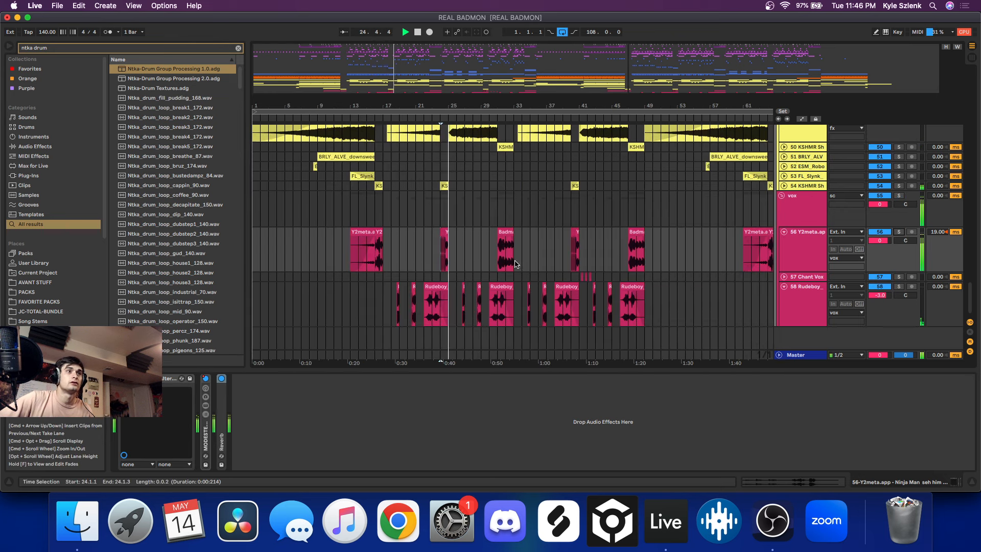
pyautogui.scroll(4, 456, 273)
pyautogui.scroll(-4, 456, 272)
pyautogui.scroll(10, 459, 271)
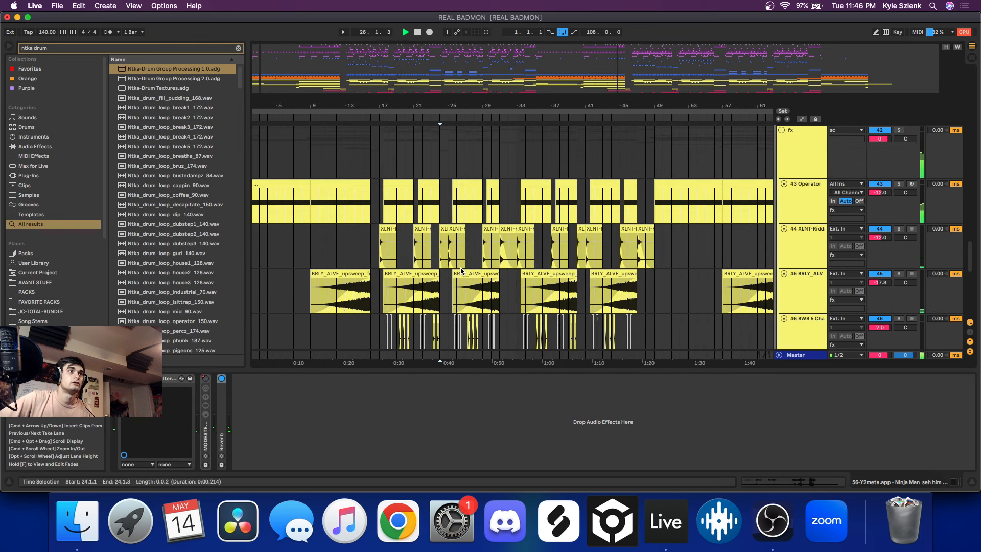
# Stop the playback and fold the basses group.
pyautogui.press('space')
pyautogui.scroll(-5, 467, 266)
pyautogui.scroll(2, 409, 263)
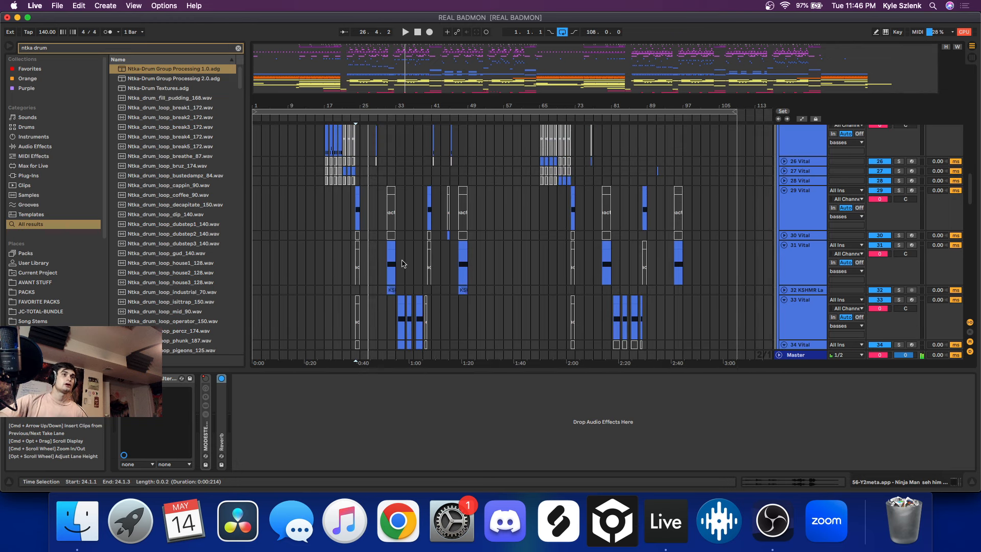
pyautogui.click(326, 263)
pyautogui.scroll(6, 669, 182)
pyautogui.scroll(4, 797, 147)
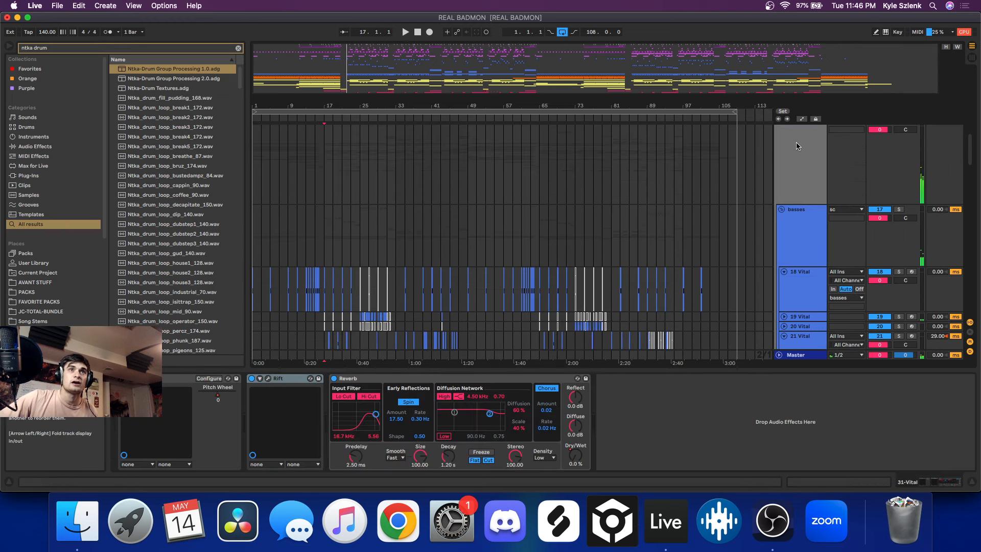
pyautogui.click(780, 210)
pyautogui.scroll(6, 311, 245)
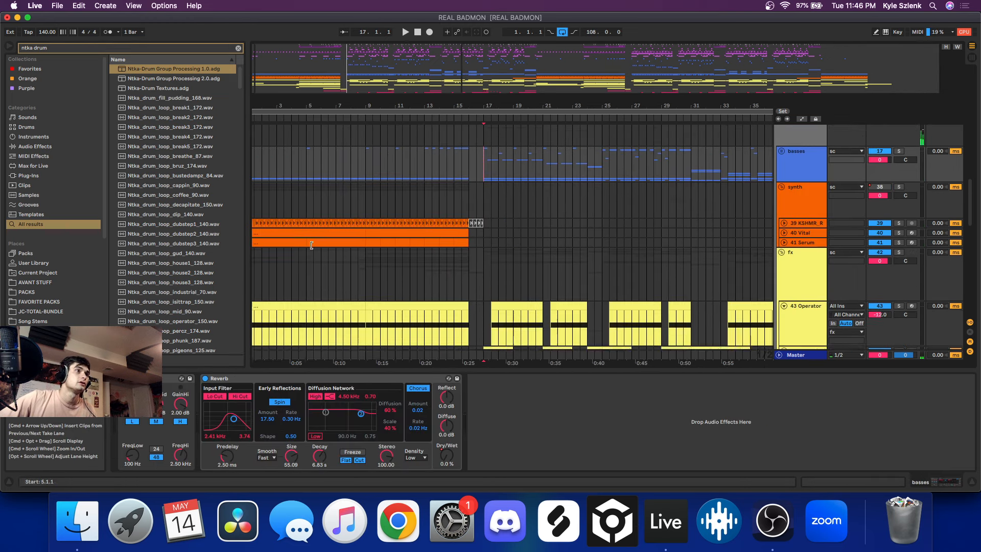
# Look over the drum tracks, return to 1.1.1, and play the intro with the drums group soloed.
pyautogui.scroll(-3, 312, 245)
pyautogui.scroll(10, 340, 236)
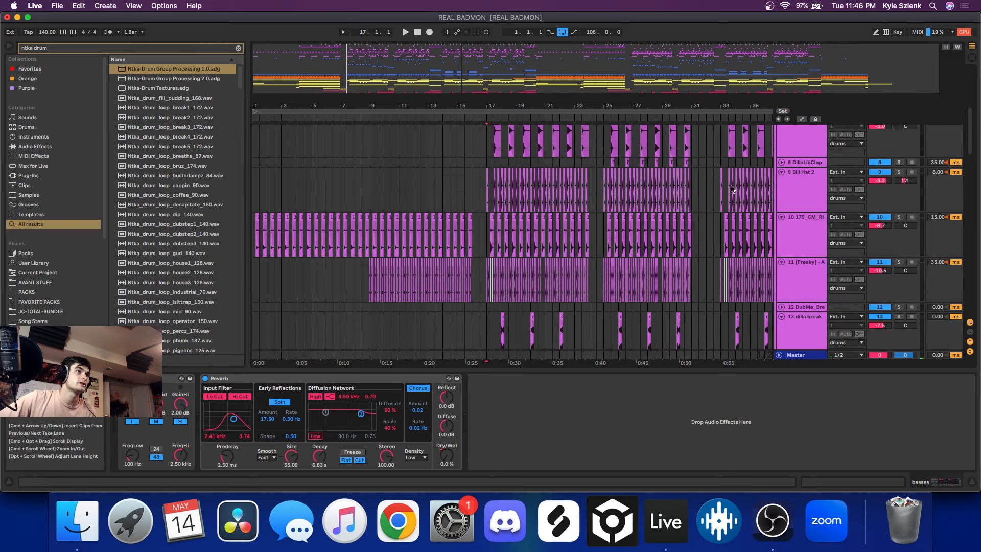
pyautogui.scroll(5, 520, 214)
pyautogui.scroll(-5, 364, 234)
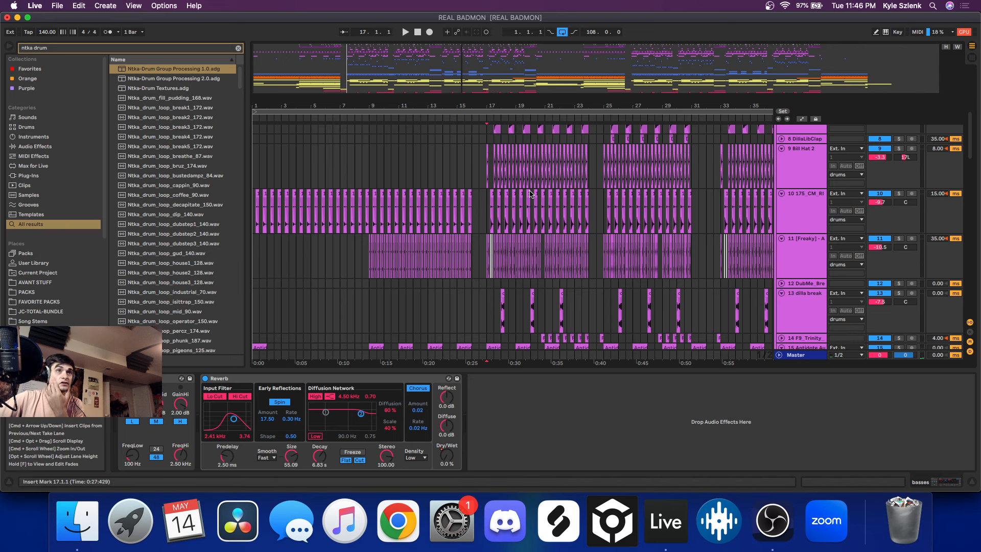
pyautogui.scroll(3, 489, 197)
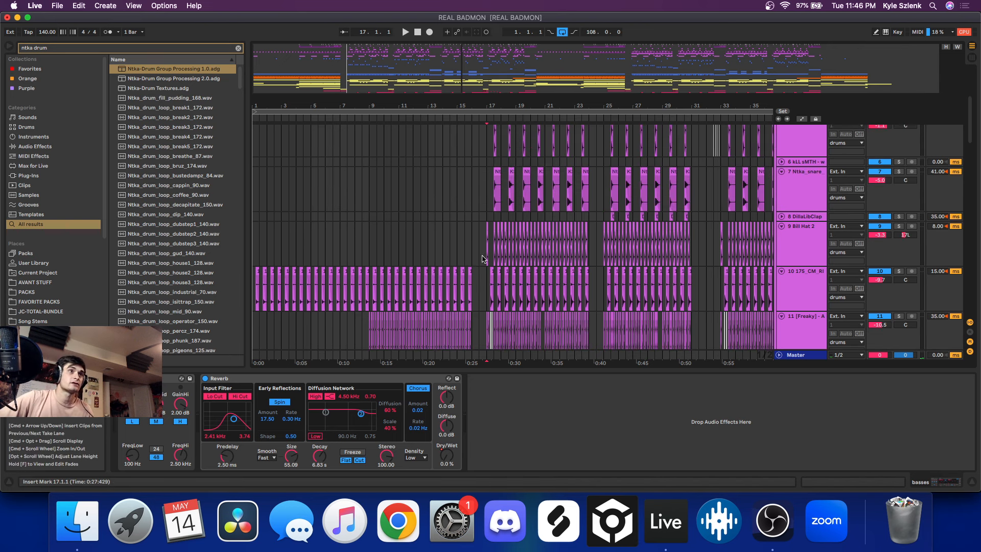
pyautogui.scroll(-3, 502, 248)
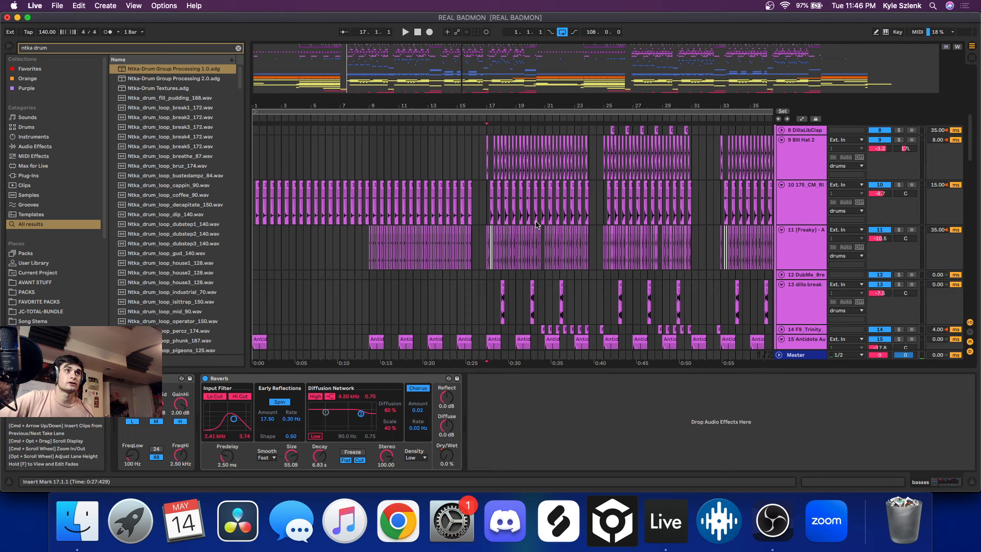
pyautogui.click(254, 209)
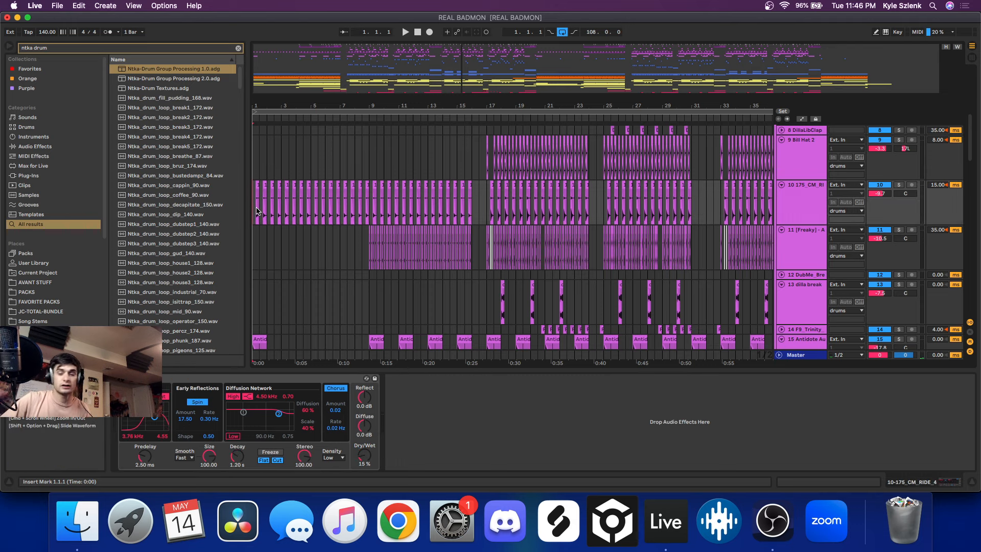
pyautogui.scroll(10, 914, 181)
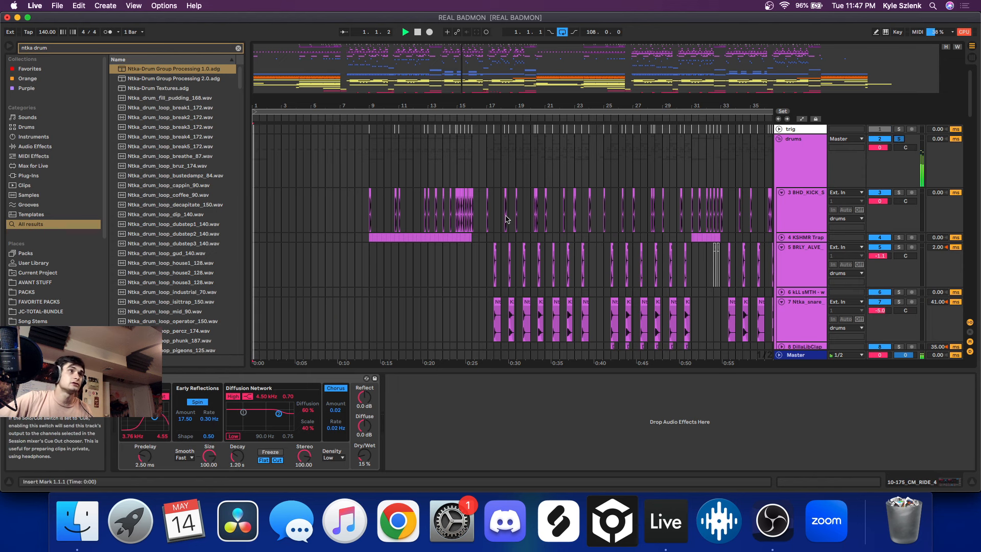
# Stop the playback, unfold the basses group and its 36 EFFIN_150 track, and select the intro atmosphere clip.
pyautogui.scroll(-10, 506, 218)
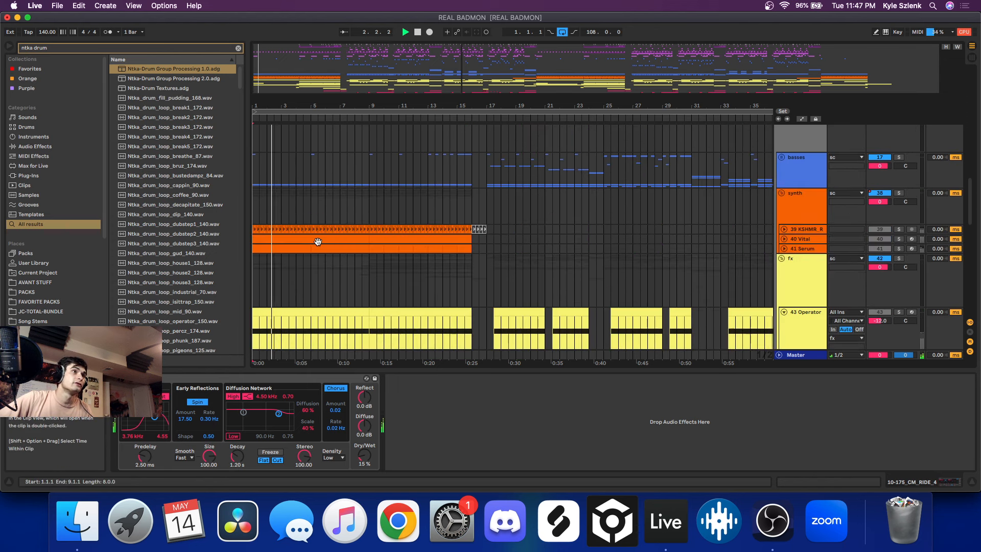
pyautogui.scroll(1, 355, 237)
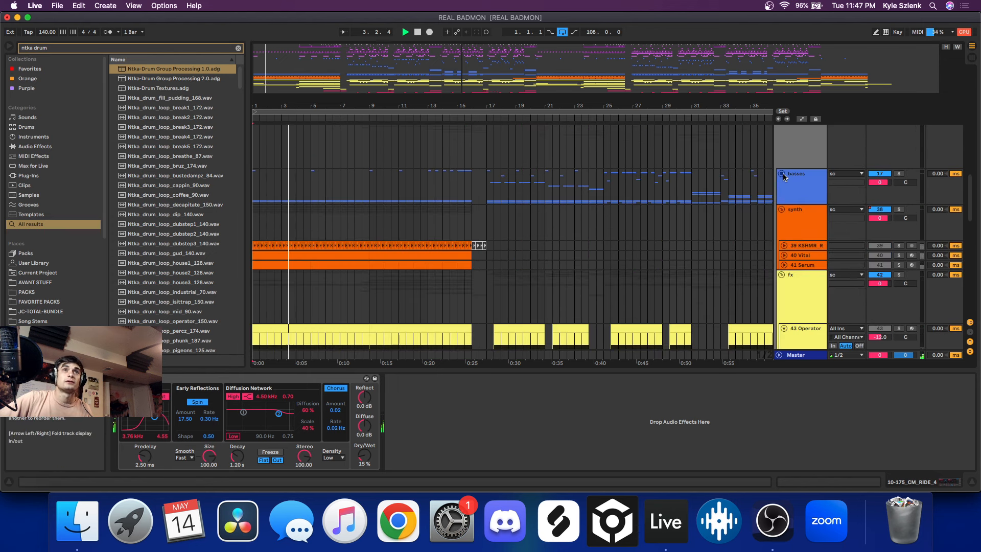
pyautogui.click(782, 174)
pyautogui.scroll(-5, 484, 243)
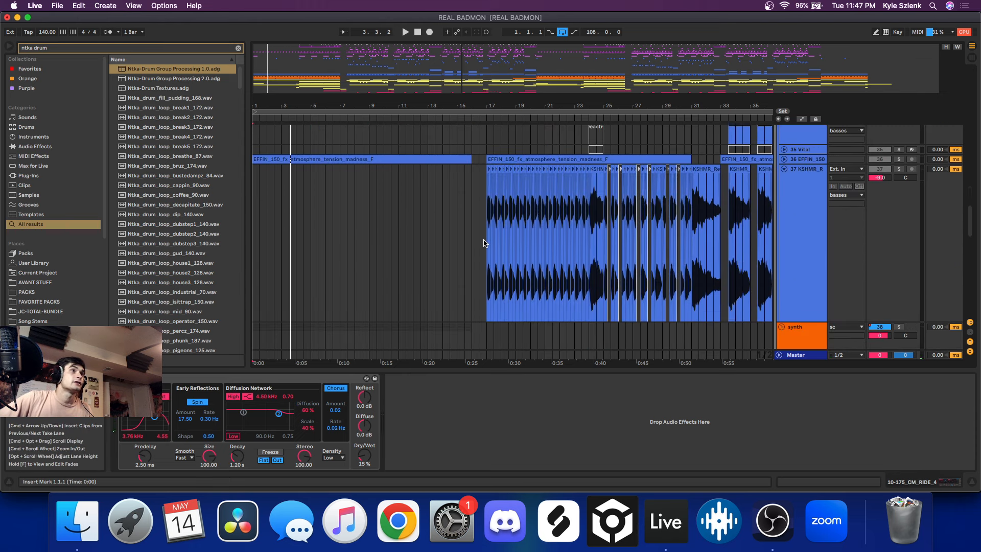
pyautogui.scroll(-5, 484, 243)
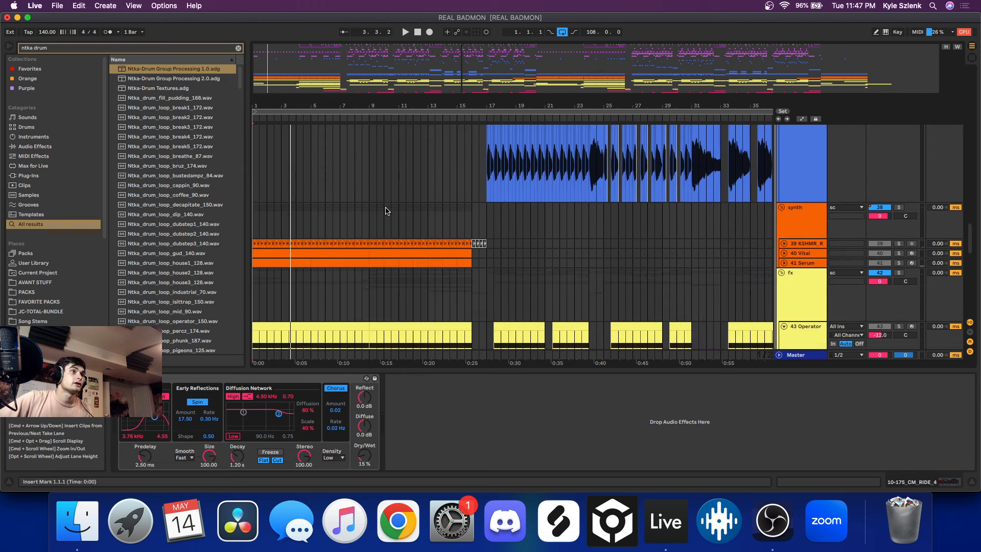
pyautogui.scroll(10, 387, 212)
pyautogui.click(469, 211)
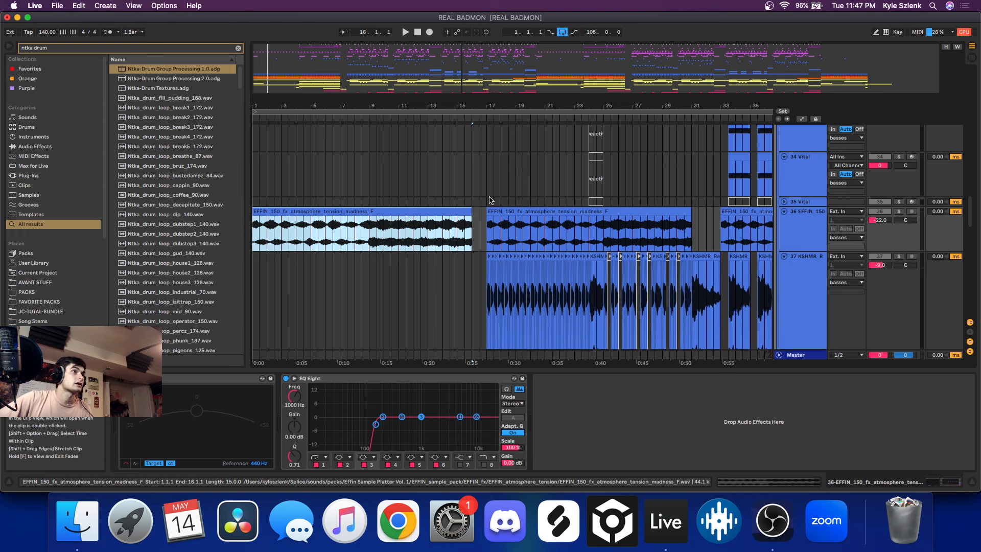
# Solo 36 EFFIN_150, play its intro atmosphere clip from bar 1, and open the clip's sample settings.
pyautogui.click(276, 223)
pyautogui.click(276, 223)
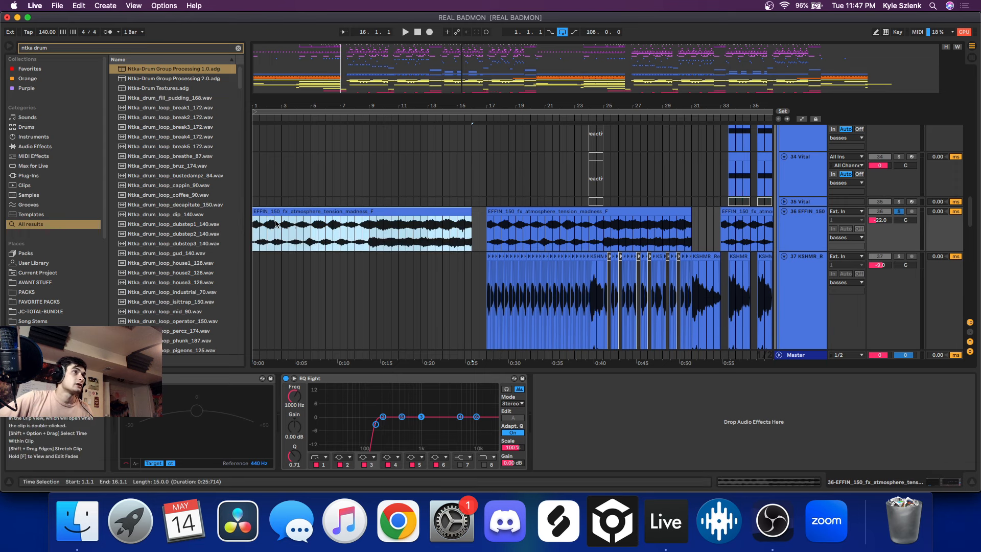
pyautogui.press('z')
pyautogui.press('space')
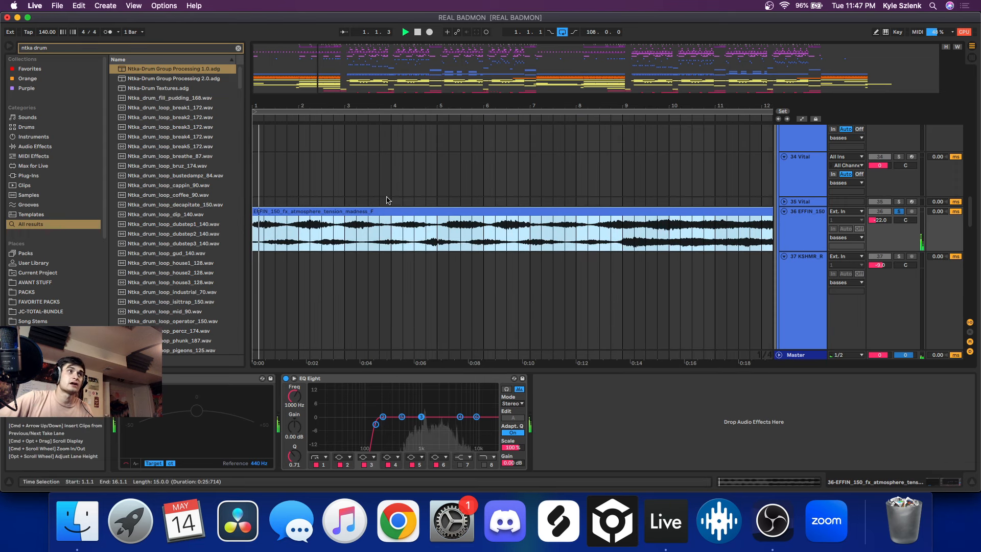
pyautogui.press('x')
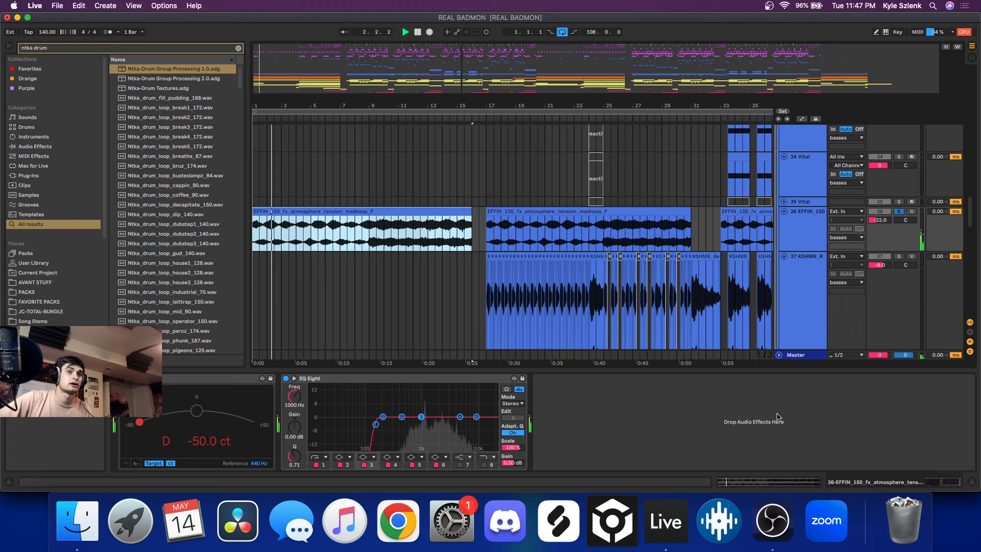
pyautogui.click(740, 483)
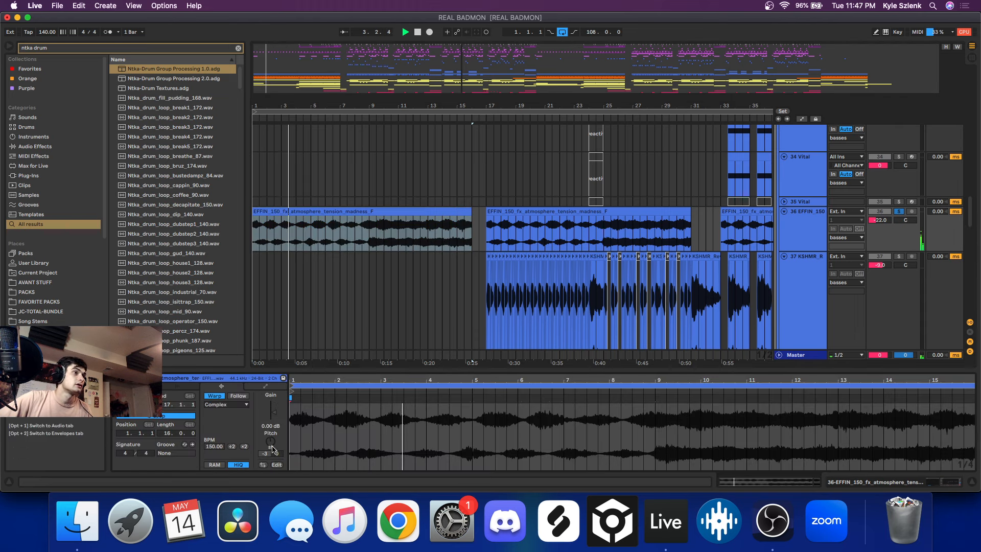
# Solo only 18 Vital in the basses group and play its first intro hit from bar 1.
pyautogui.scroll(5, 371, 214)
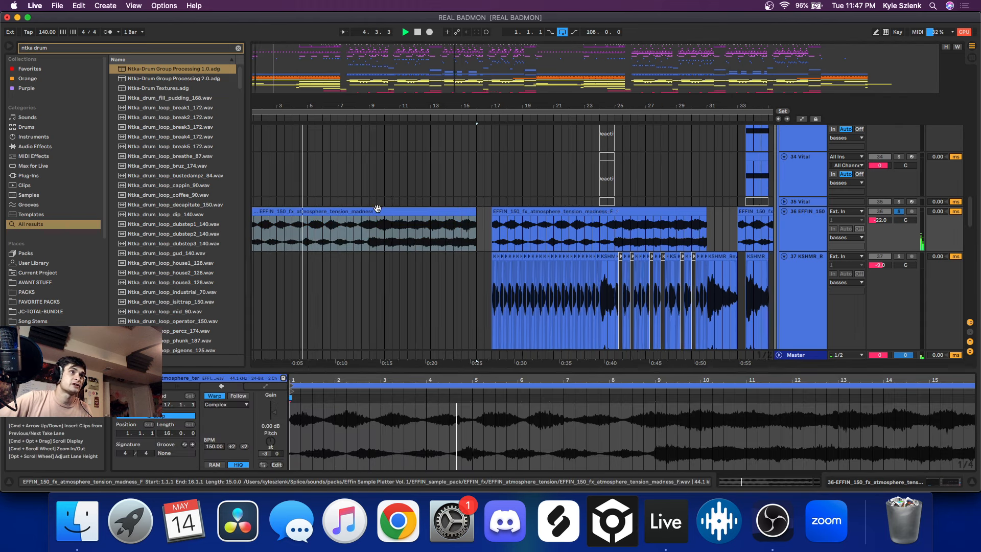
pyautogui.keyDown('ctrl'); pyautogui.scroll(-5, 371, 214); pyautogui.keyUp('ctrl')
pyautogui.scroll(5, 511, 230)
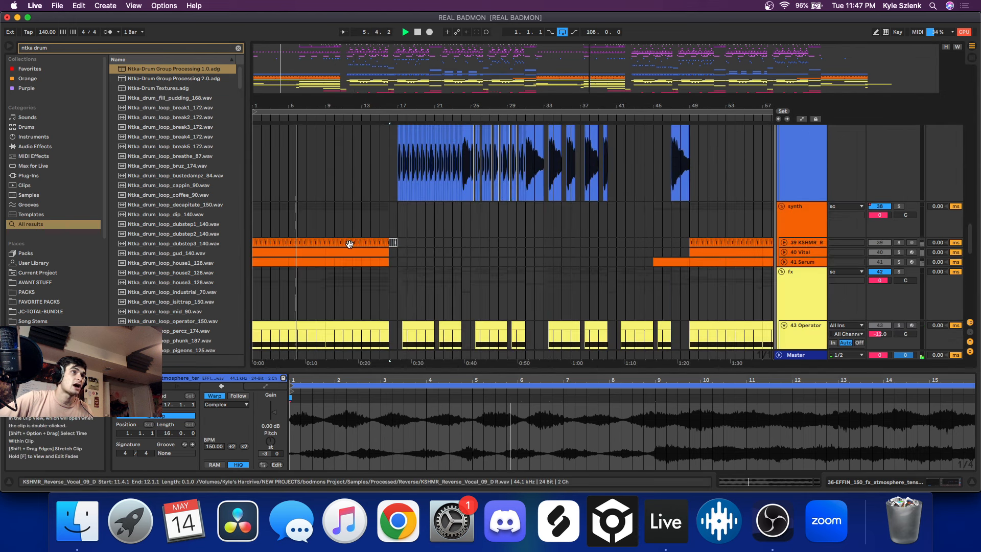
pyautogui.scroll(5, 626, 244)
pyautogui.scroll(5, 626, 244)
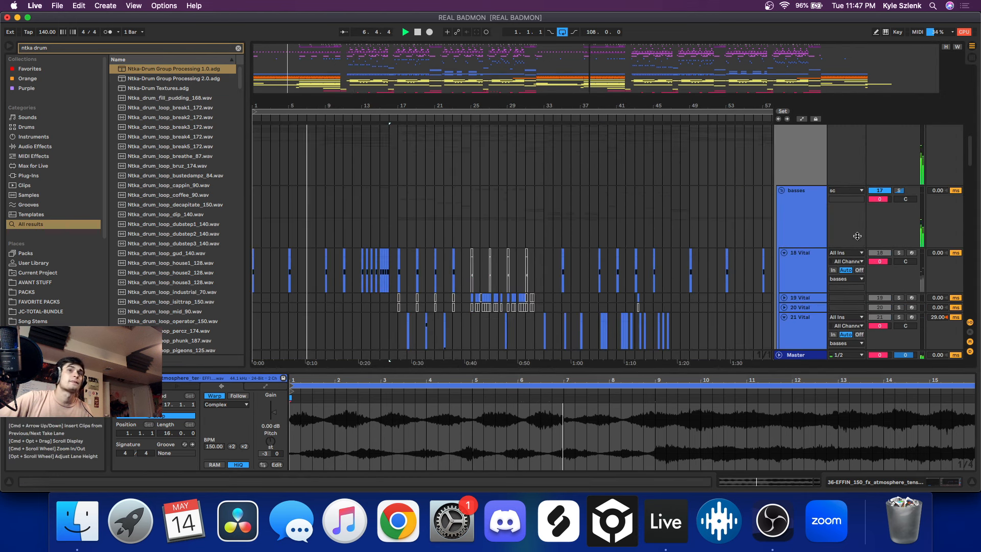
pyautogui.scroll(5, 875, 240)
pyautogui.scroll(-3, 875, 240)
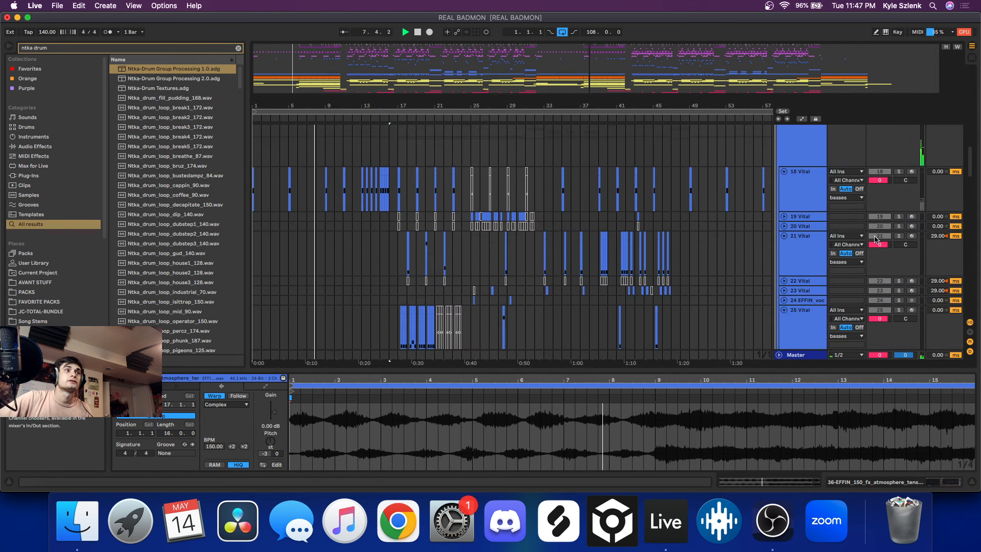
pyautogui.click(786, 186)
pyautogui.click(899, 171)
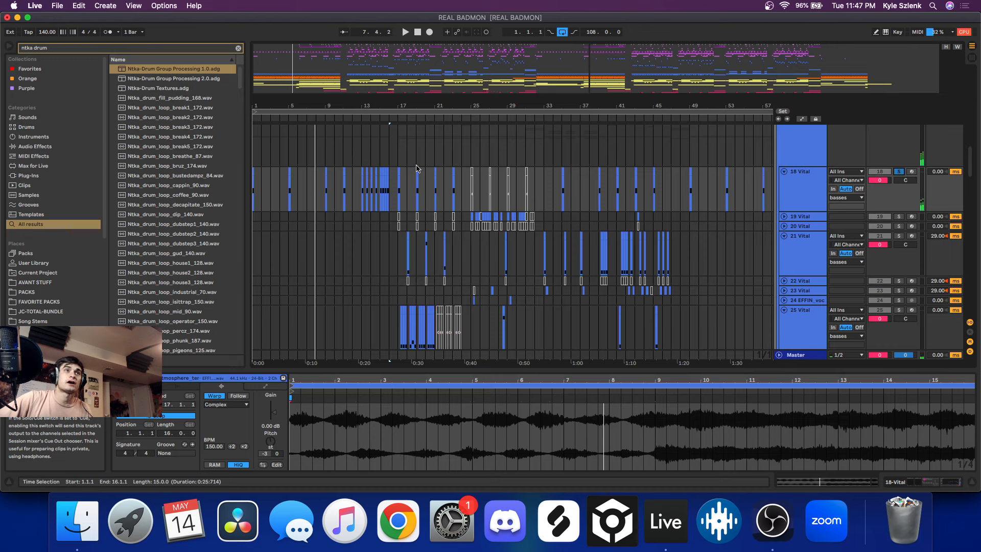
pyautogui.click(254, 174)
pyautogui.click(942, 475)
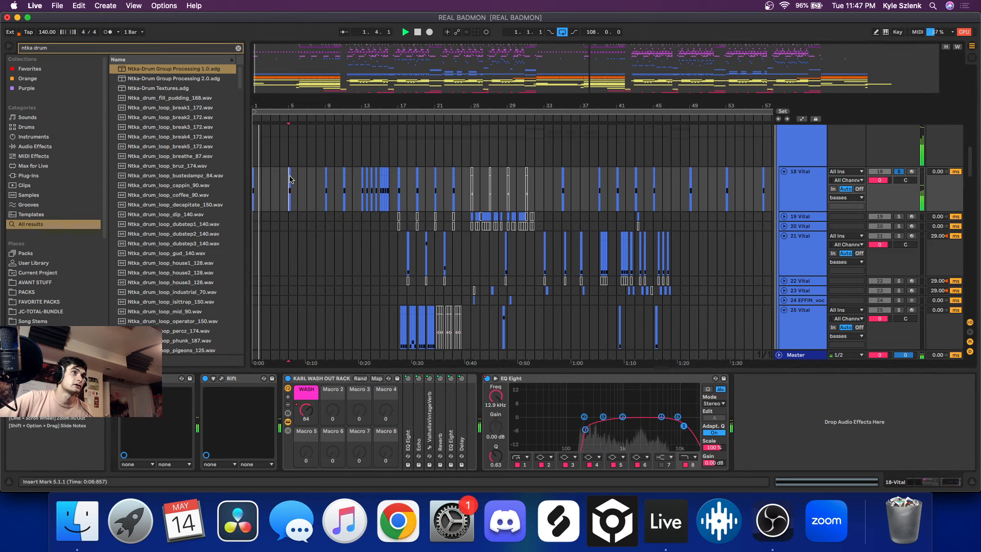
# Audition the 18 Vital hits at bars 5 and 9 and the closely spaced ones at bar 15.
pyautogui.click(290, 185)
pyautogui.press('space')
pyautogui.click(326, 174)
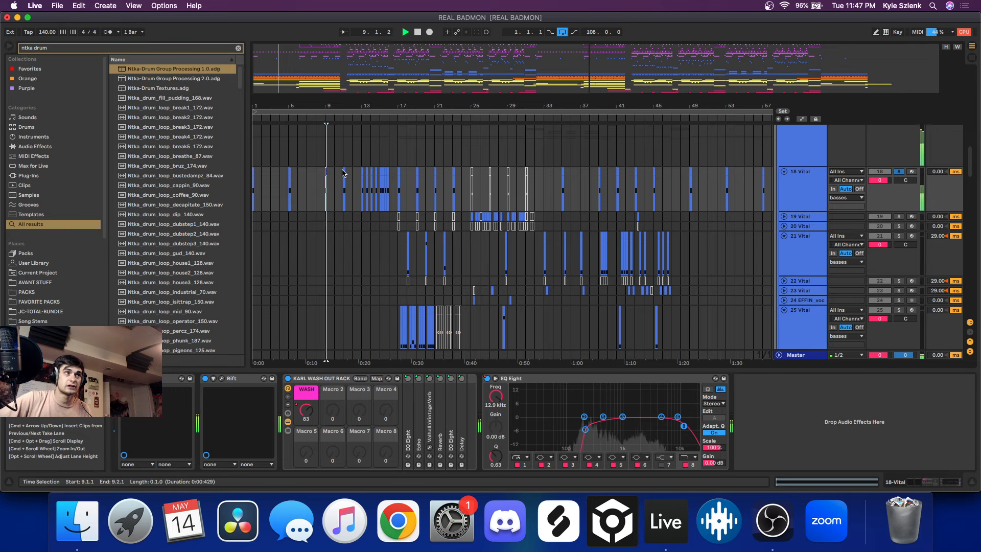
pyautogui.press('space')
pyautogui.click(384, 171)
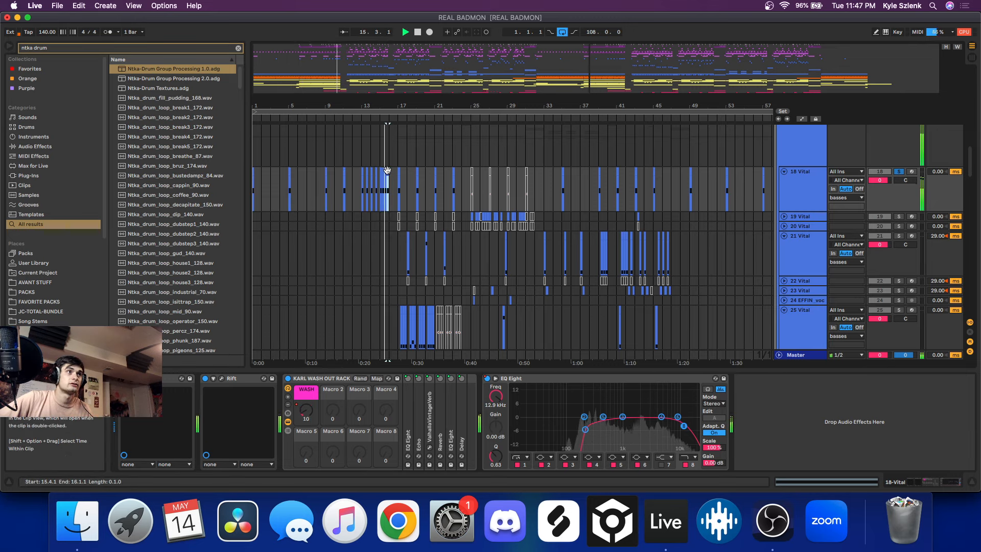
pyautogui.press('space')
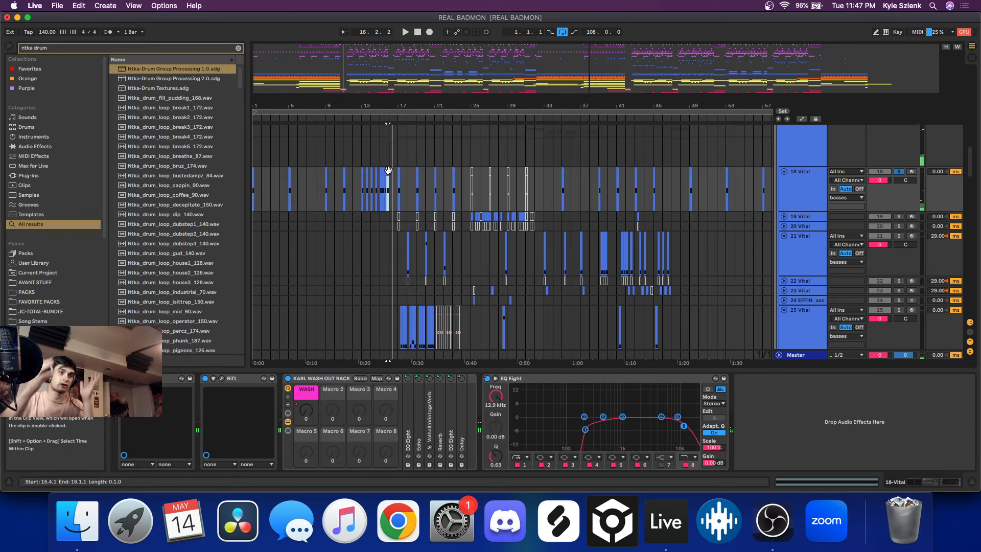
# Unfold and solo 39 KSHMR_R in the synth group, play its reverse vocals from bar 1, and inspect the chops around bar 4.
pyautogui.scroll(-10, 163, 179)
pyautogui.scroll(-15, 301, 207)
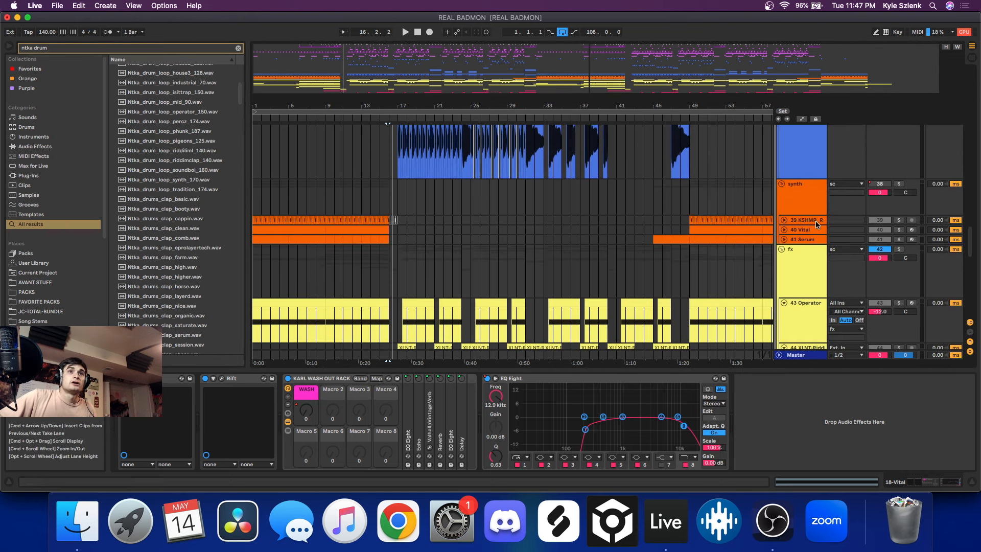
pyautogui.click(784, 220)
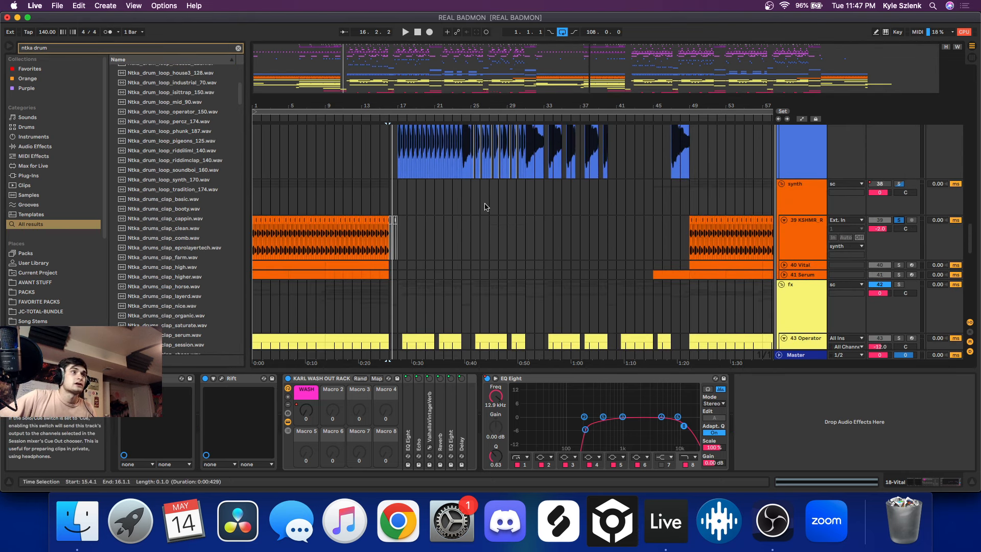
pyautogui.click(254, 219)
pyautogui.press('space')
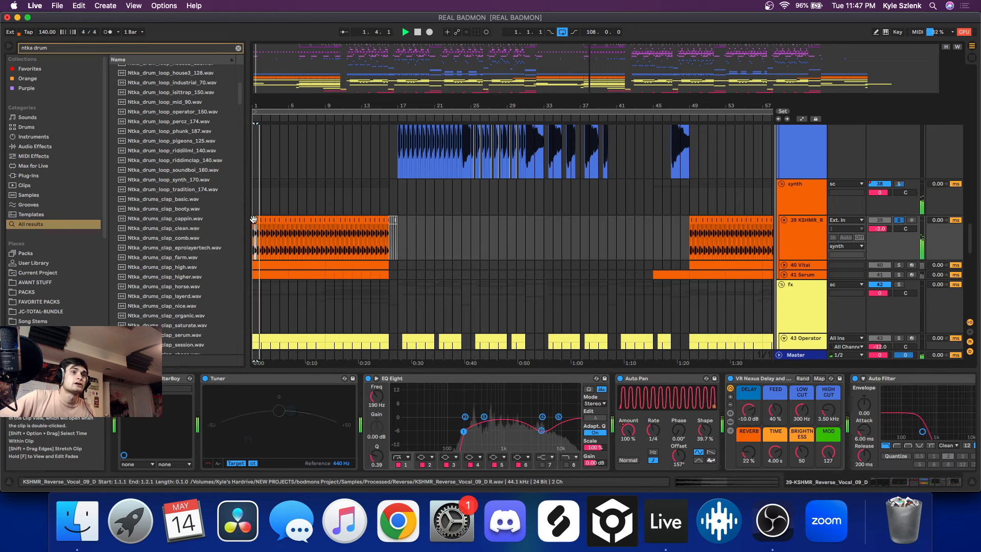
pyautogui.click(278, 220)
pyautogui.scroll(15, 281, 220)
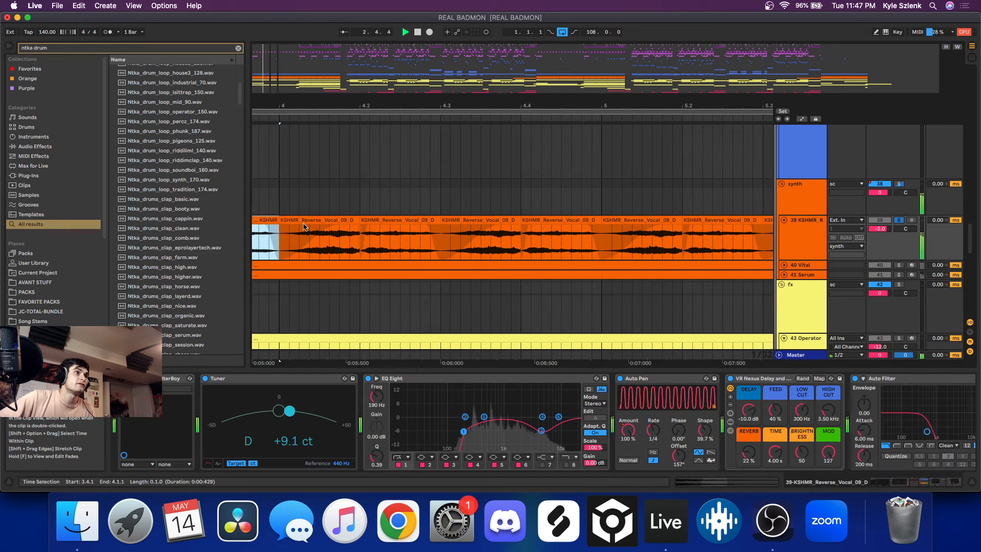
# Solo 37 KSHMR_R in the basses group and play its reverse vocal chops from bar 17.
pyautogui.scroll(-15, 307, 225)
pyautogui.scroll(5, 701, 182)
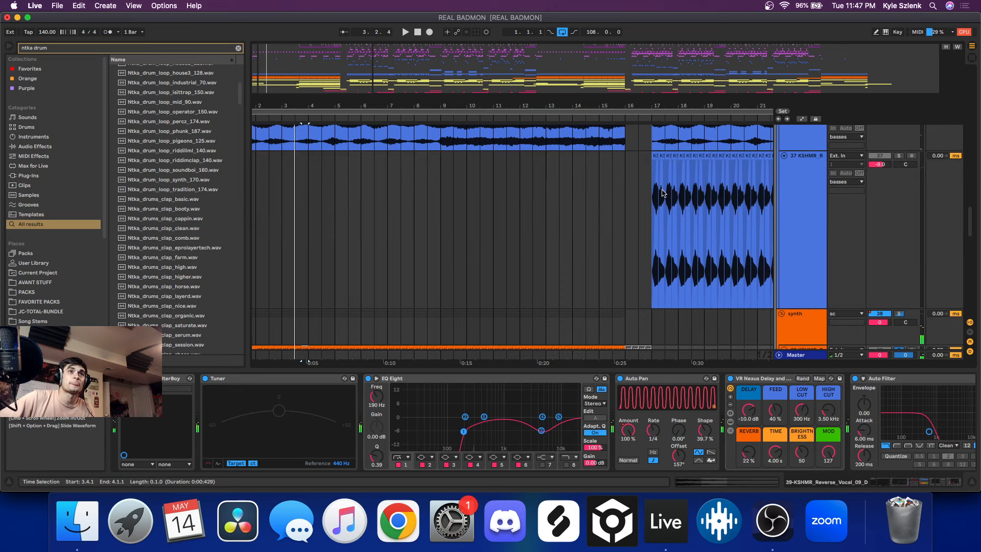
pyautogui.click(654, 160)
pyautogui.click(899, 156)
pyautogui.press('space')
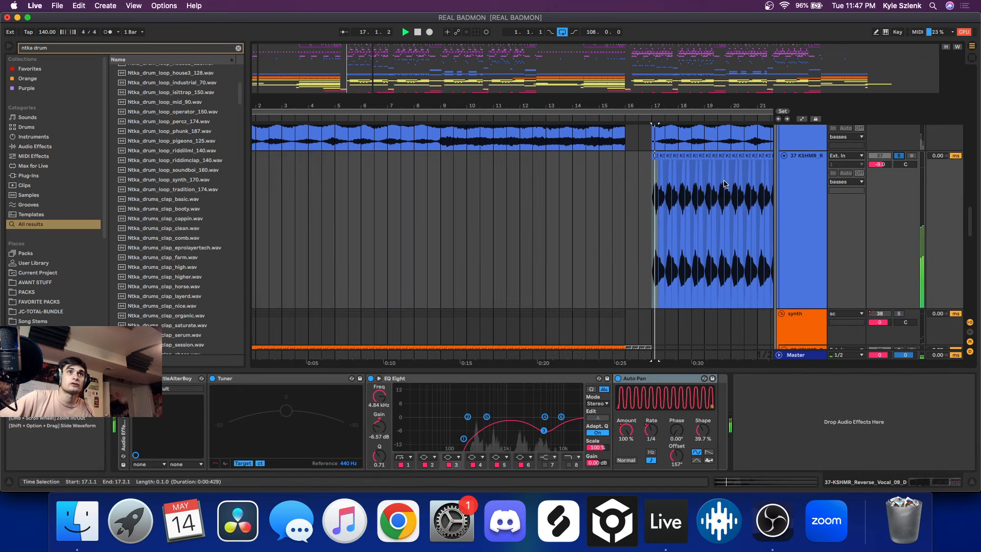
# Solo only 39 KSHMR_R again and replay its intro reverse vocal chops from bar 5 for comparison.
pyautogui.scroll(-5, 459, 220)
pyautogui.click(259, 189)
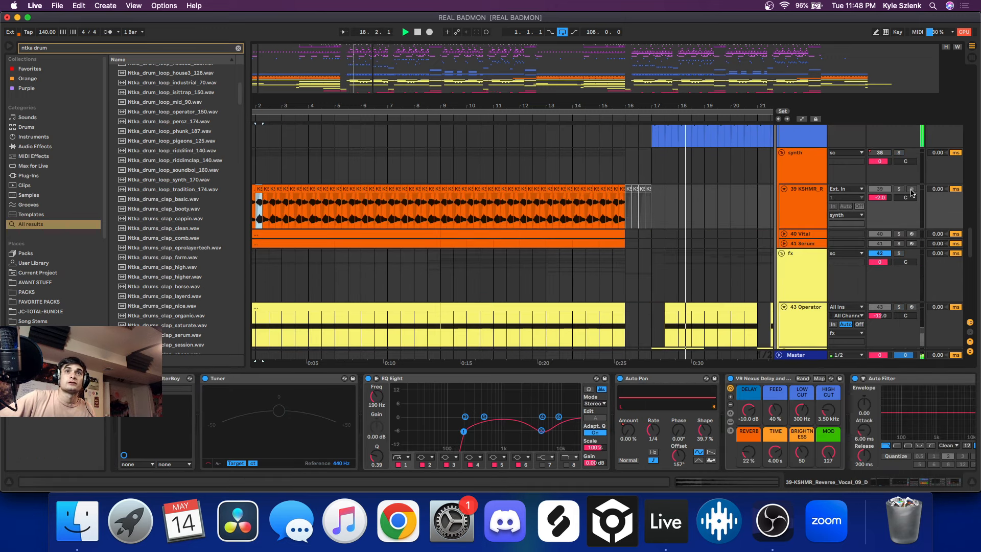
pyautogui.press('space')
pyautogui.click(898, 189)
pyautogui.press('space')
pyautogui.click(358, 189)
pyautogui.press('space')
pyautogui.press('space')
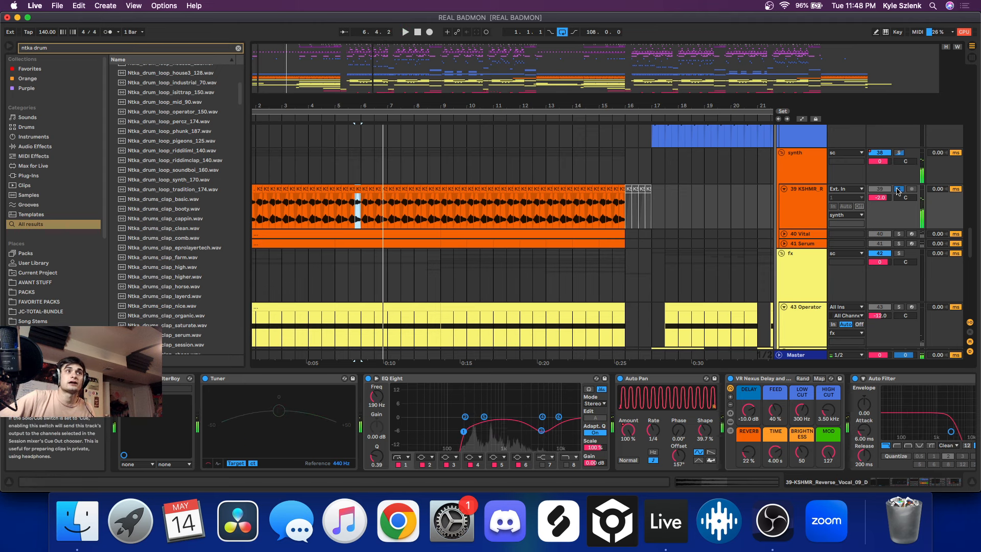
# Unfold 40 Vital and 41 Serum in the synth group, and play 40 Vital soloed together with 39 KSHMR_R.
pyautogui.scroll(-2, 801, 184)
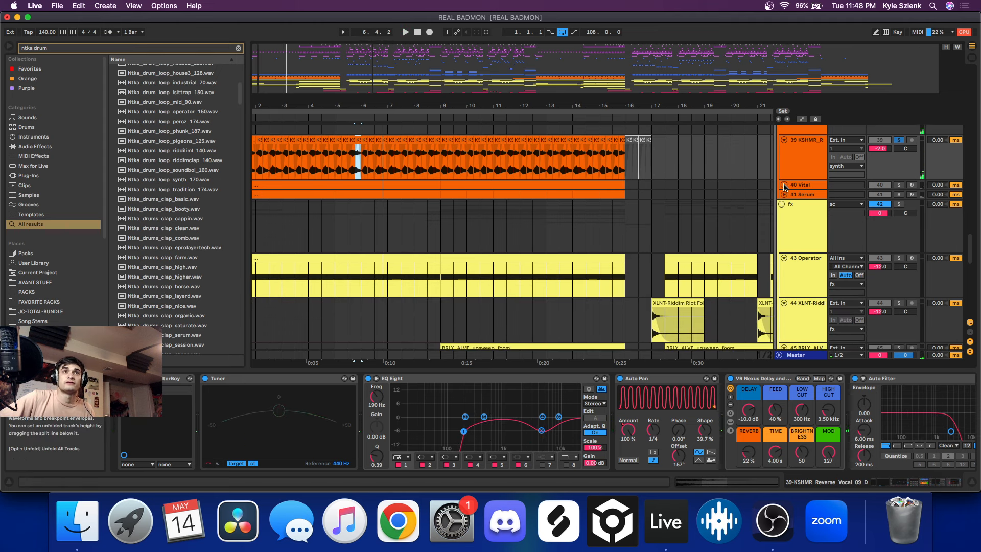
pyautogui.click(784, 185)
pyautogui.click(898, 185)
pyautogui.press('space')
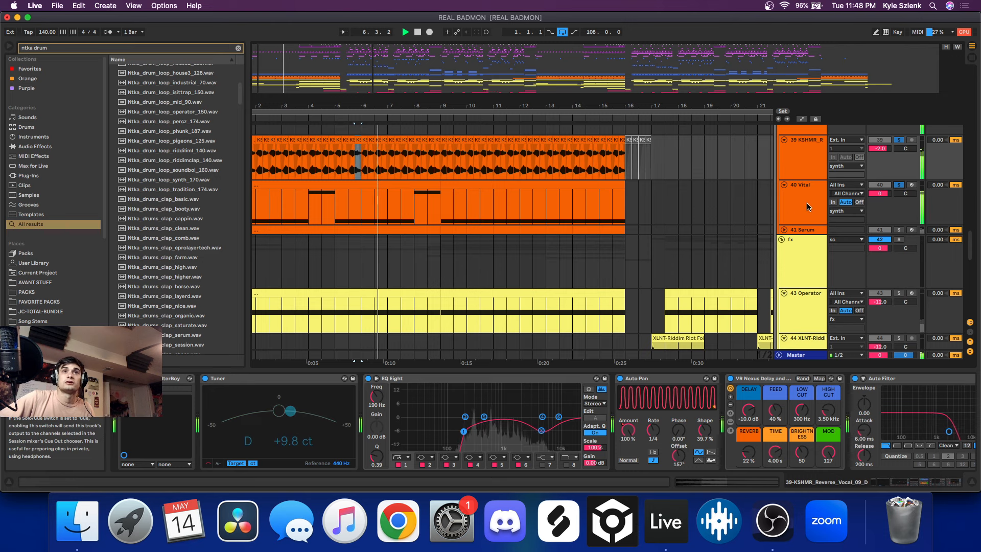
pyautogui.click(784, 229)
pyautogui.click(310, 186)
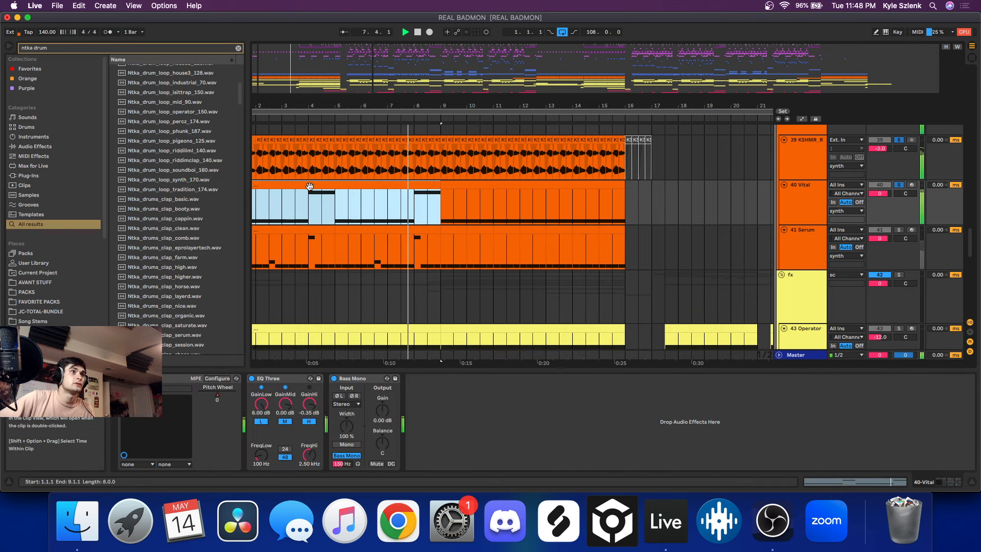
# Add 41 Serum to the solo, play its clip from bar 5 to 9, and clear the solos.
pyautogui.click(899, 229)
pyautogui.press('space')
pyautogui.moveTo(335, 251); pyautogui.dragTo(440, 250)
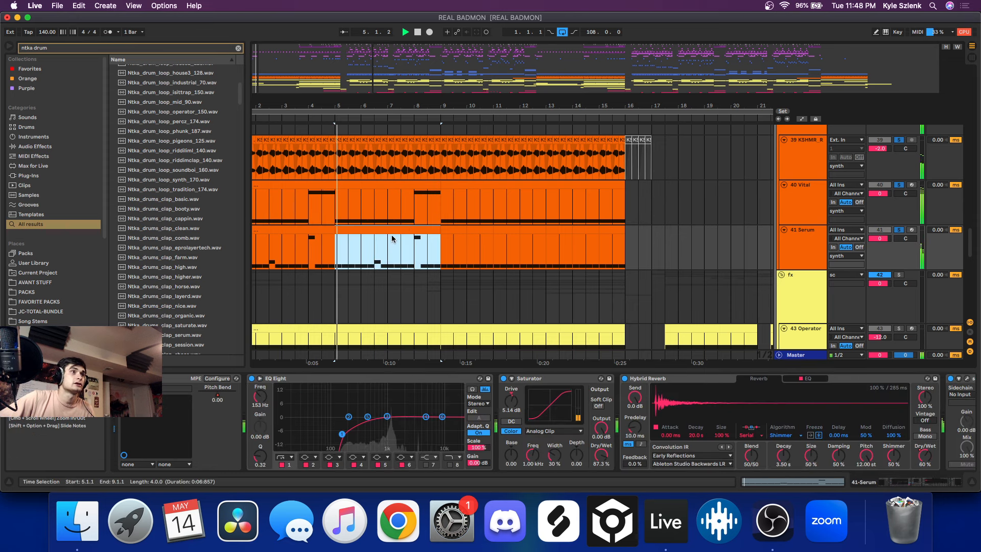
pyautogui.click(806, 252)
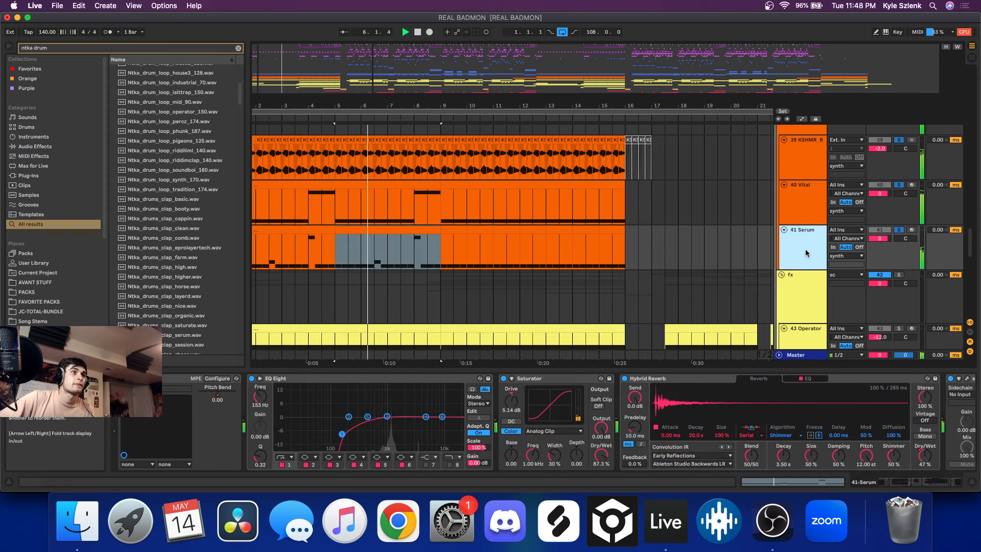
pyautogui.click(393, 231)
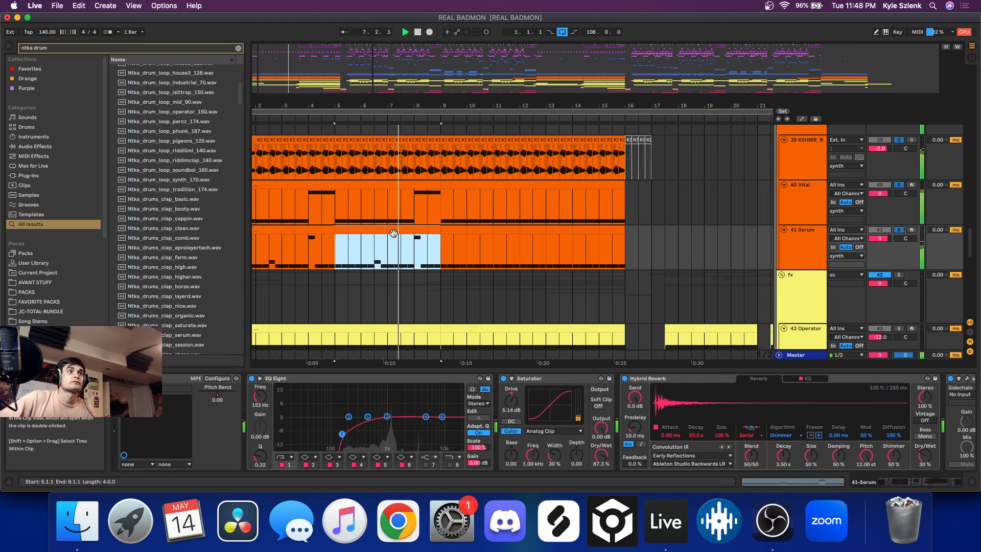
pyautogui.click(902, 232)
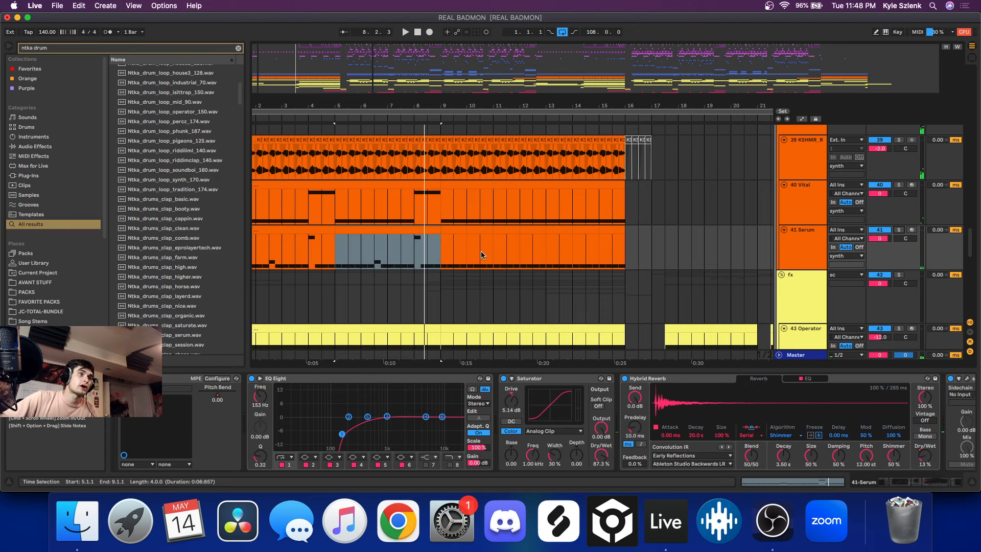
# Select bars 5 to 9 of the 40 Vital clip and compare it with the neighbouring tracks.
pyautogui.scroll(4, 482, 254)
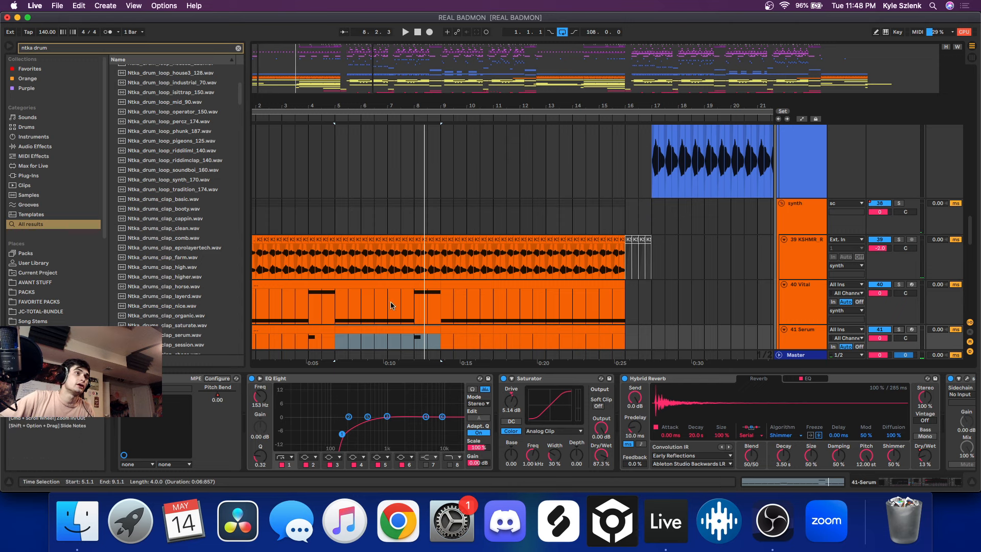
pyautogui.scroll(-2, 434, 283)
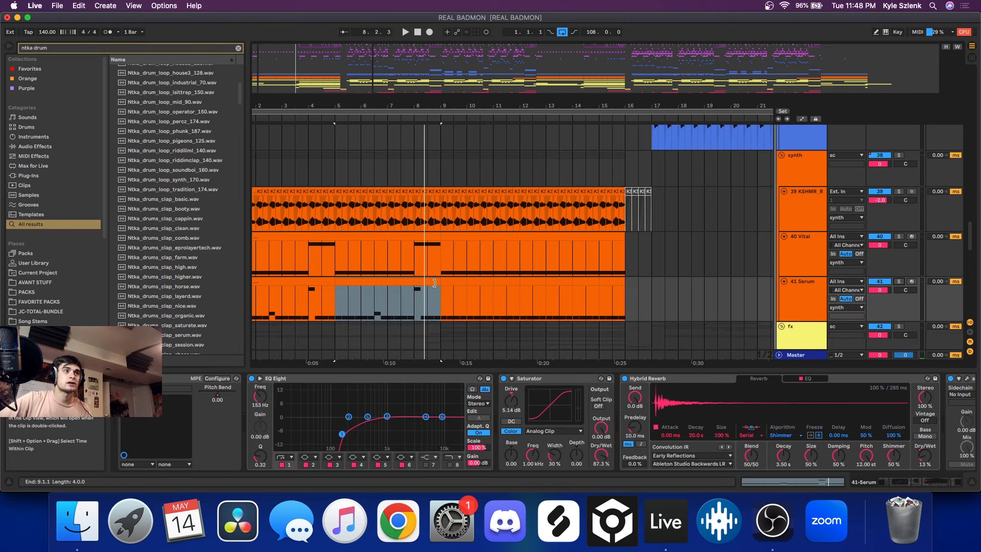
pyautogui.click(434, 282)
pyautogui.moveTo(436, 264); pyautogui.dragTo(327, 256)
pyautogui.scroll(10, 698, 236)
pyautogui.scroll(-10, 698, 236)
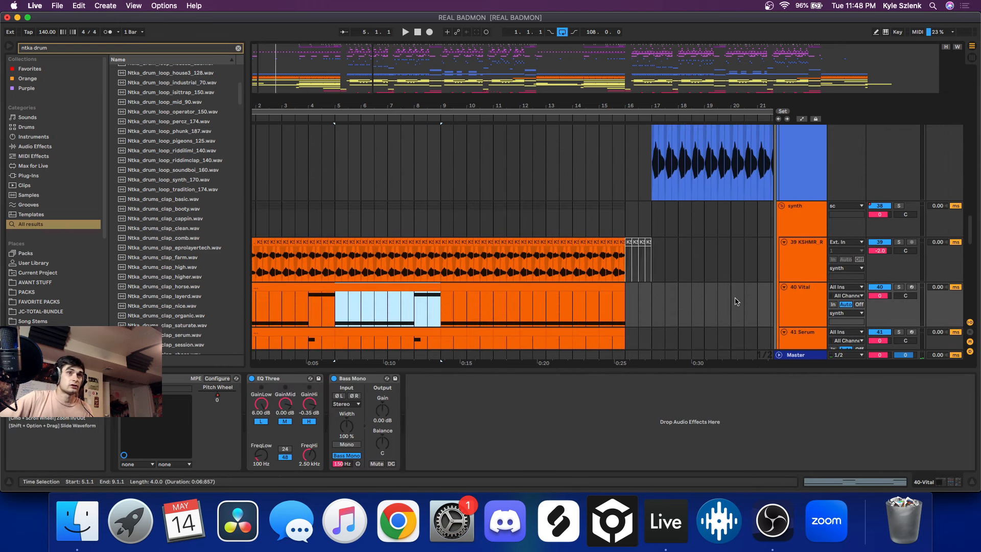
# Solo 39 KSHMR_R and play its reverse vocal chop from bar 6.
pyautogui.click(780, 270)
pyautogui.click(364, 255)
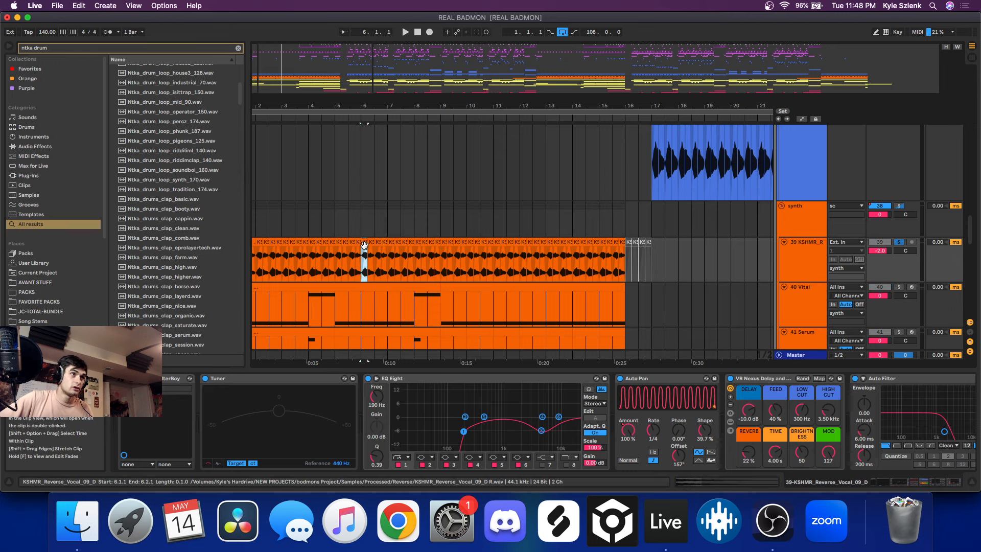
pyautogui.press('space')
pyautogui.scroll(5, 715, 225)
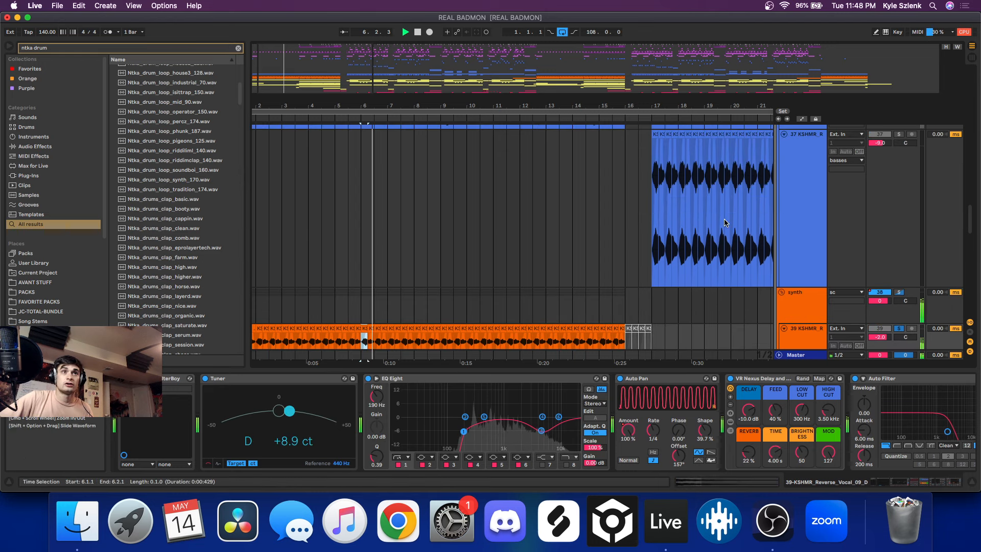
# Solo 37 KSHMR_R in the basses group and play its first reverse vocal chop at bar 17.
pyautogui.click(898, 241)
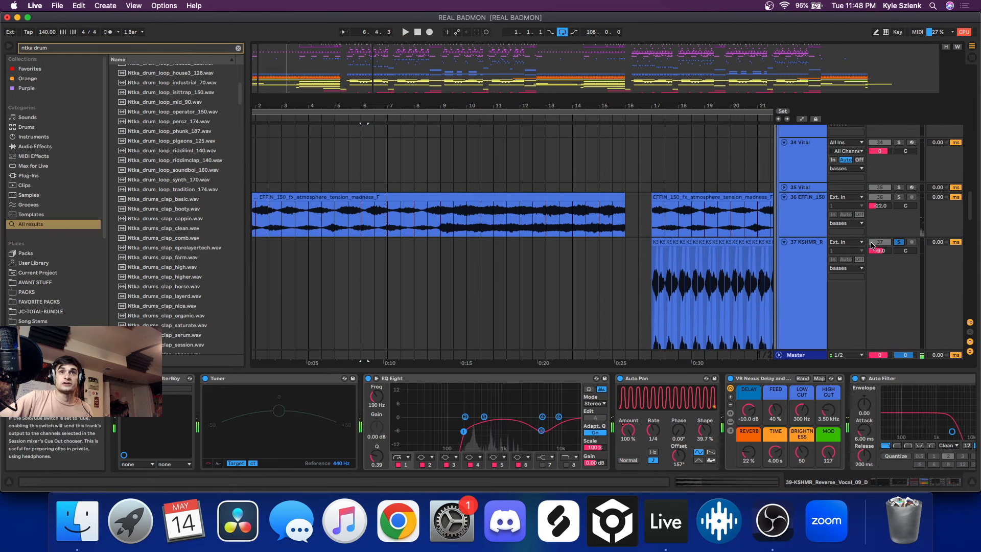
pyautogui.click(653, 244)
pyautogui.scroll(-8, 396, 198)
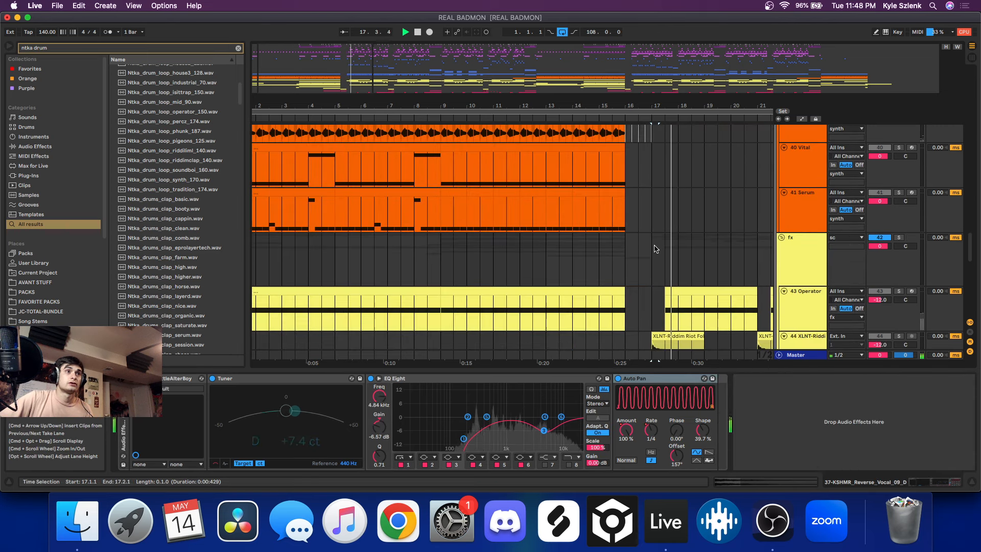
# Solo 41 Serum and replay its melody from bar 5.
pyautogui.click(397, 199)
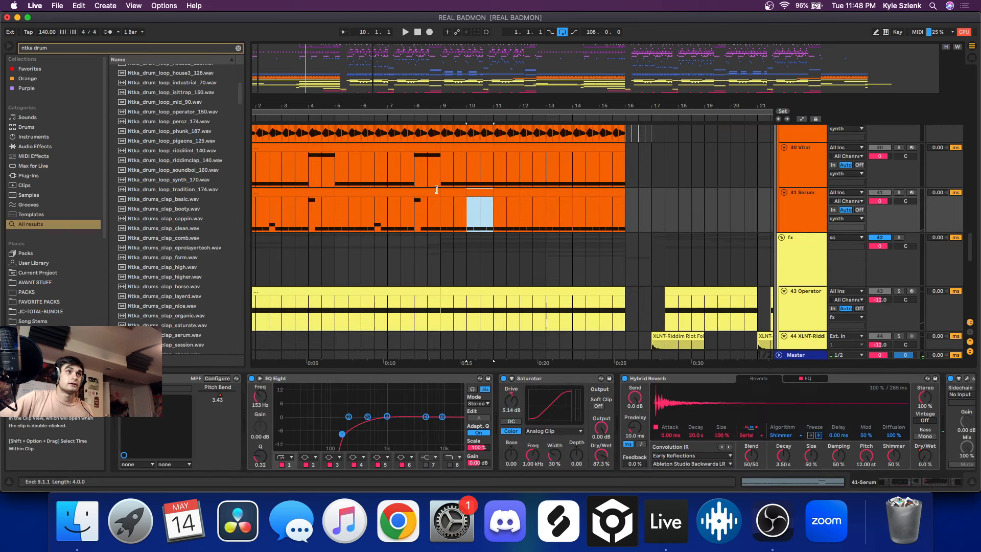
pyautogui.click(898, 193)
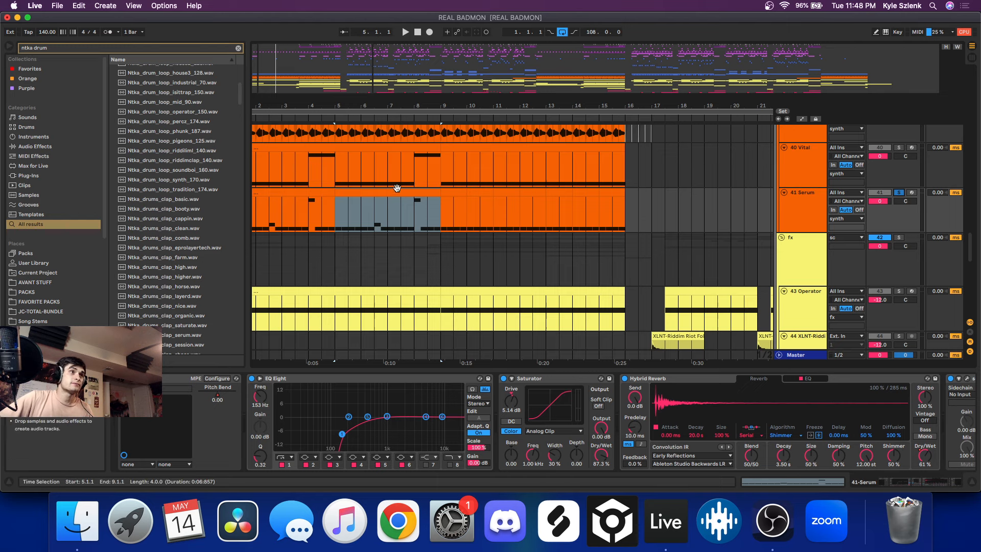
pyautogui.press('space')
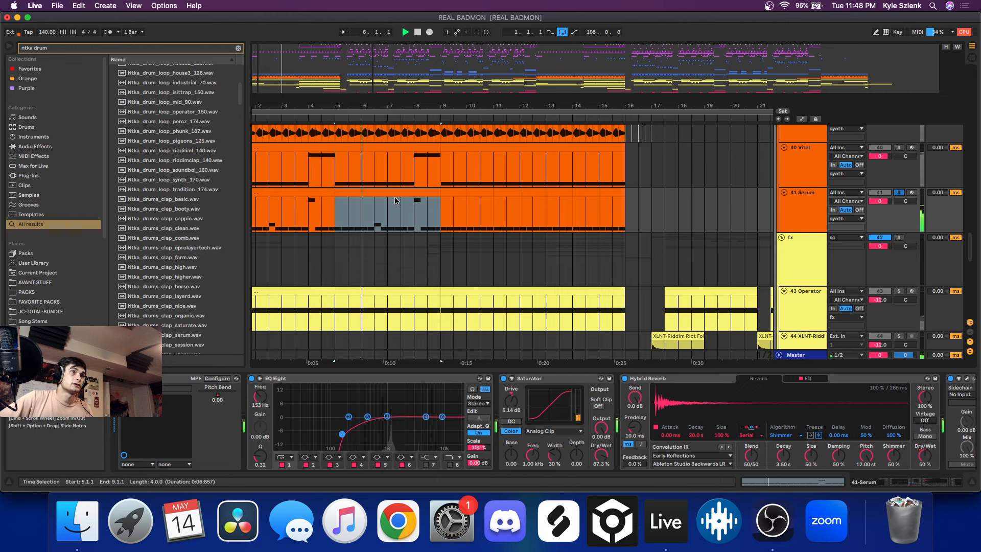
pyautogui.scroll(3, 665, 201)
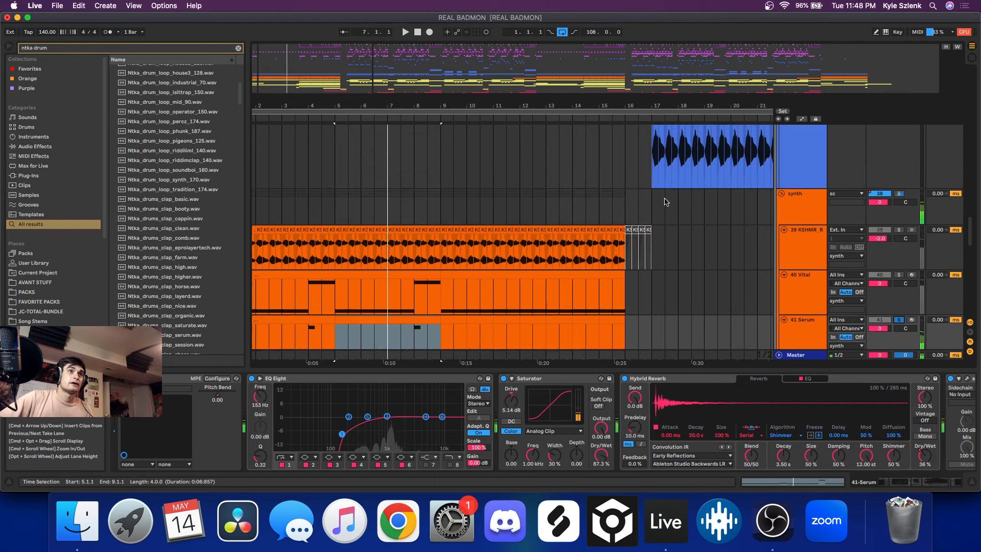
# Solo 25 Vital in the basses group and play its bass part around bar 17.
pyautogui.scroll(5, 665, 201)
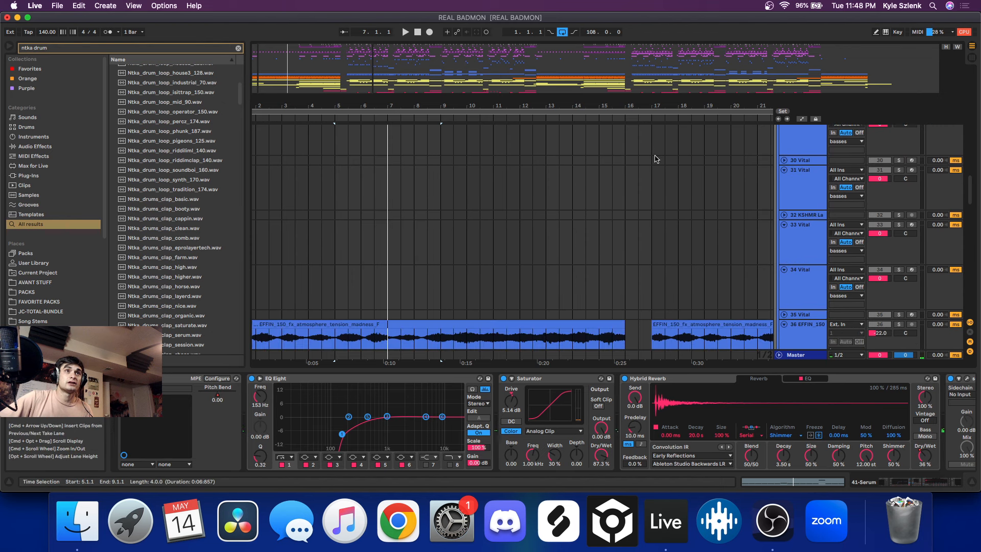
pyautogui.scroll(8, 655, 159)
pyautogui.click(638, 166)
pyautogui.click(896, 169)
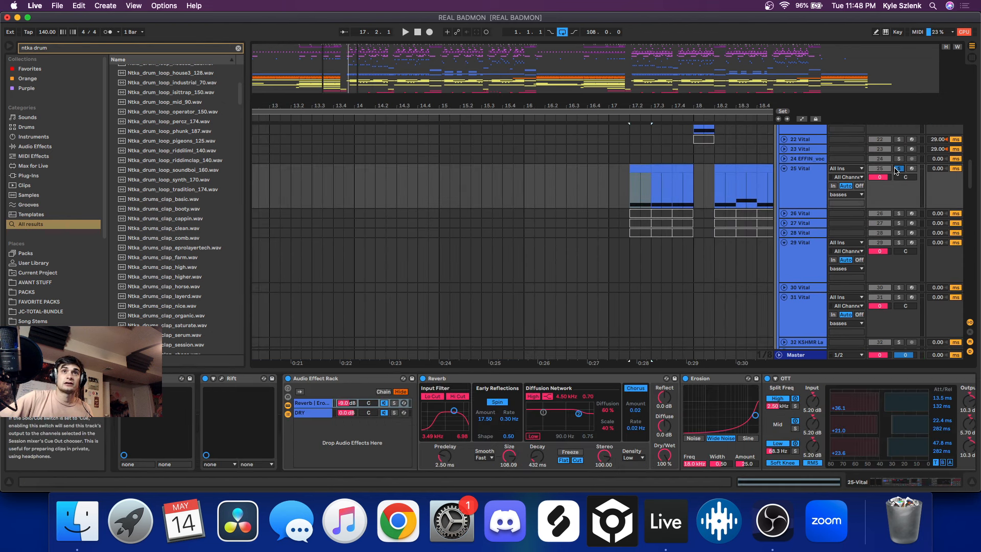
pyautogui.press('space')
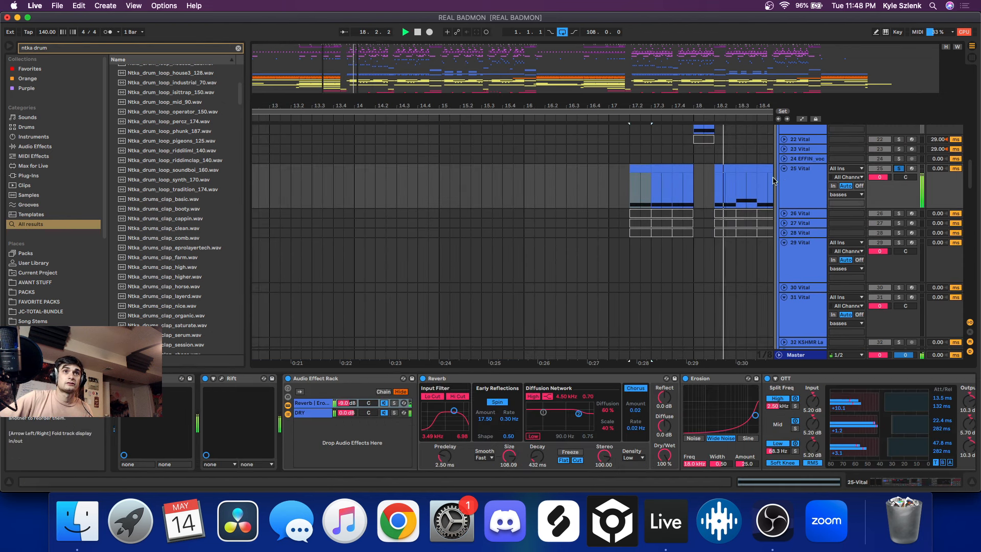
pyautogui.press('space')
# Clear the solo and open the bar 5 to 9 clip of 41 Serum in an enlarged MIDI note editor.
pyautogui.scroll(-5, 502, 266)
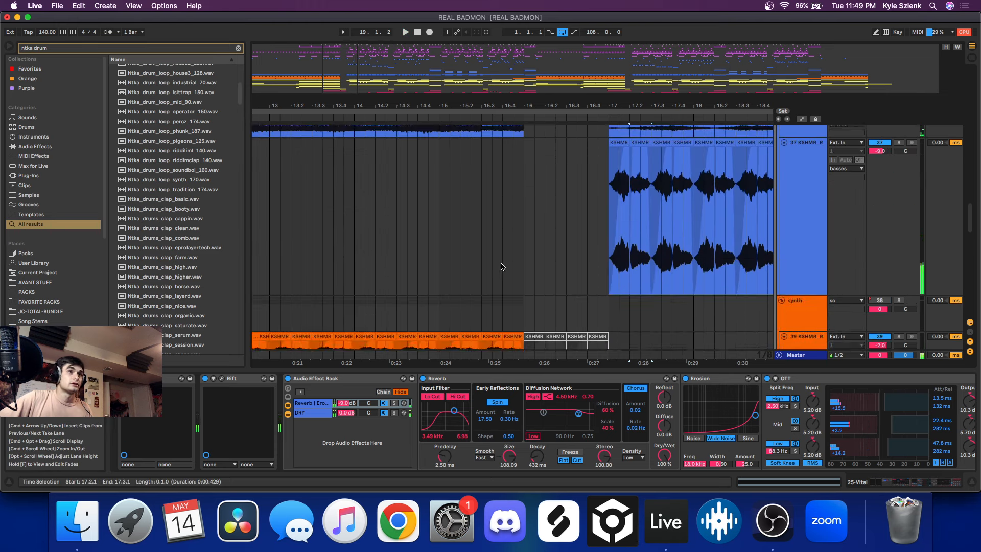
pyautogui.scroll(-3, 423, 272)
pyautogui.scroll(-8, 408, 275)
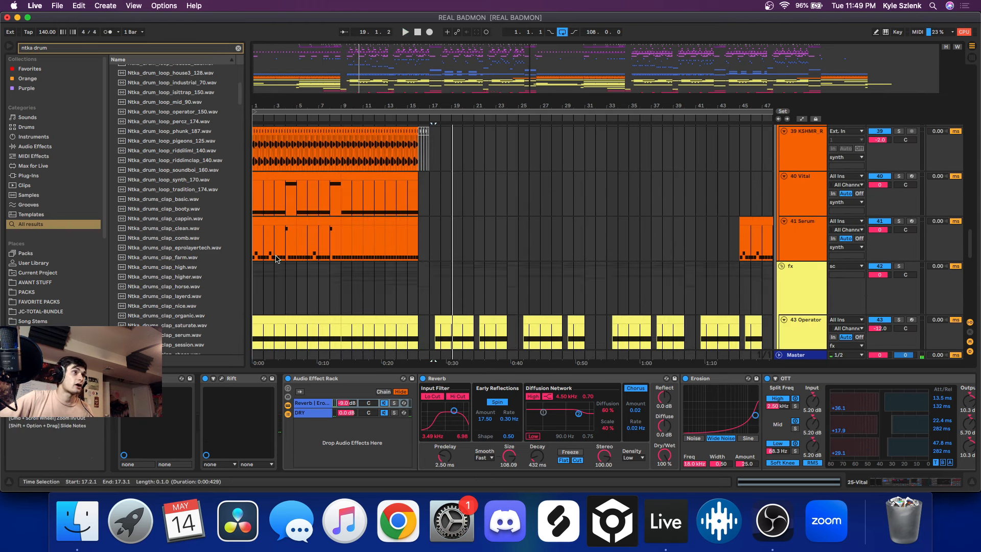
pyautogui.scroll(4, 273, 257)
pyautogui.click(372, 224)
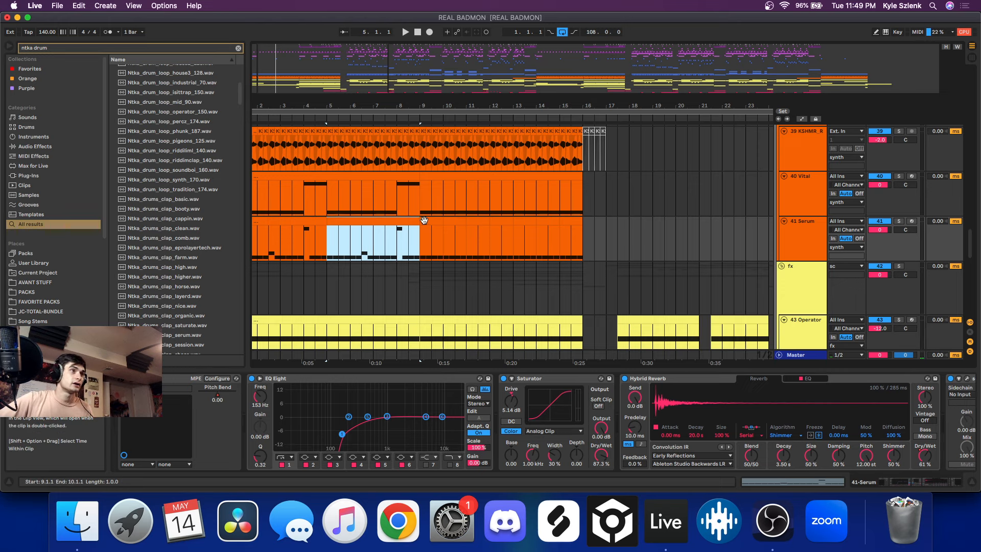
pyautogui.doubleClick(369, 219)
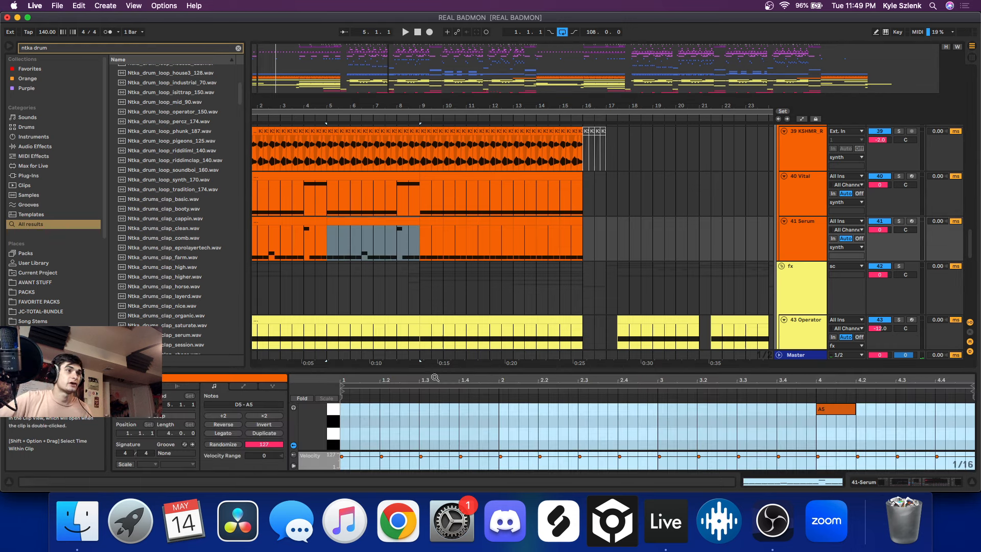
pyautogui.moveTo(434, 368); pyautogui.dragTo(420, 3)
# Move the second D5 note at beat 1.2 to B5 and play it, and try it at A5.
pyautogui.moveTo(313, 128); pyautogui.dragTo(324, 213)
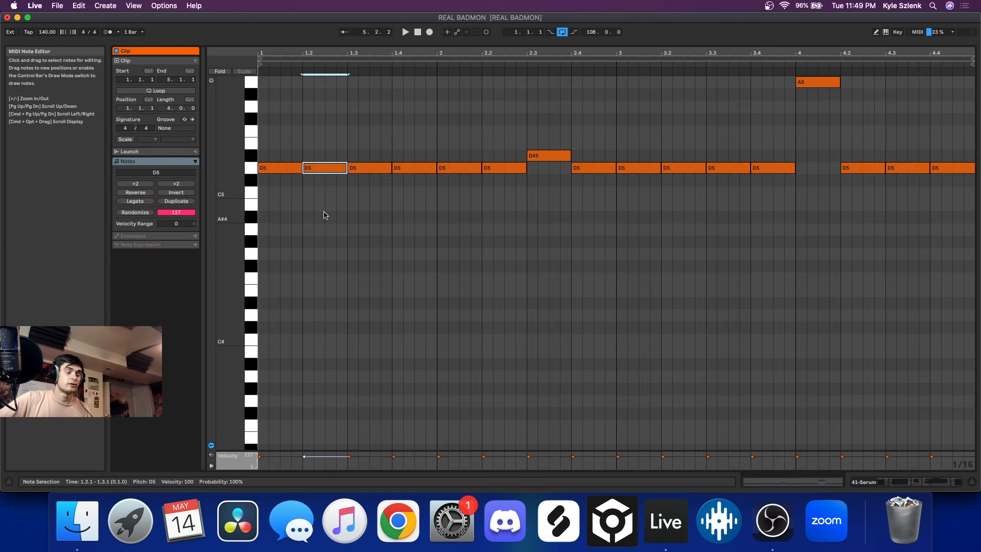
pyautogui.hotkey('shift', 'Up')
pyautogui.press('Down')
pyautogui.press('Down')
pyautogui.press('Down')
pyautogui.press('space')
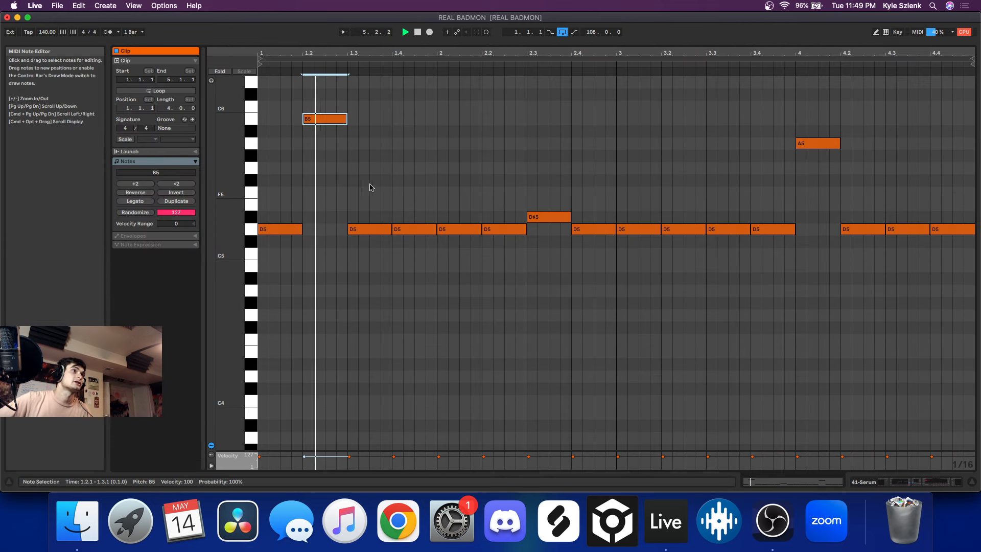
pyautogui.press('Down')
pyautogui.press('Down')
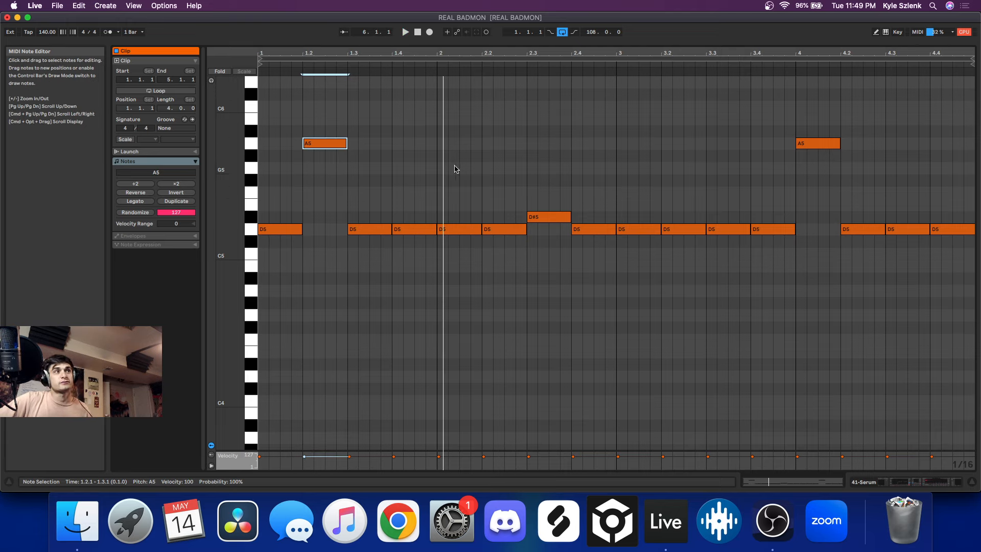
# Raise the beat 1.2 note to D6, return it to D5, and go back to the arrangement with the device chain.
pyautogui.press('Down')
pyautogui.press('Down')
pyautogui.press('Up')
pyautogui.press('Up')
pyautogui.press('Up')
pyautogui.press('Up')
pyautogui.press('Up')
pyautogui.press('Up')
pyautogui.press('Up')
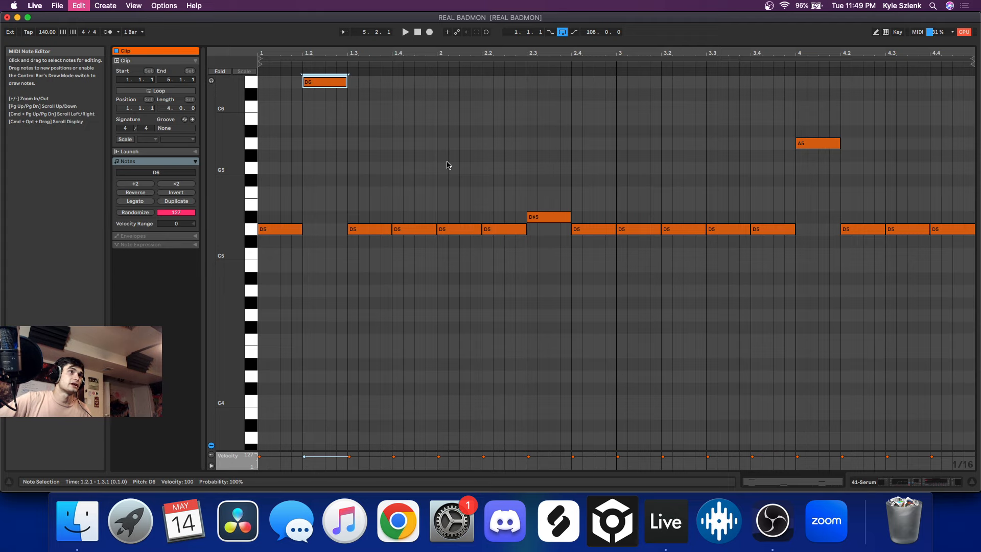
pyautogui.hotkey('shift', 'Down')
pyautogui.press('Tab')
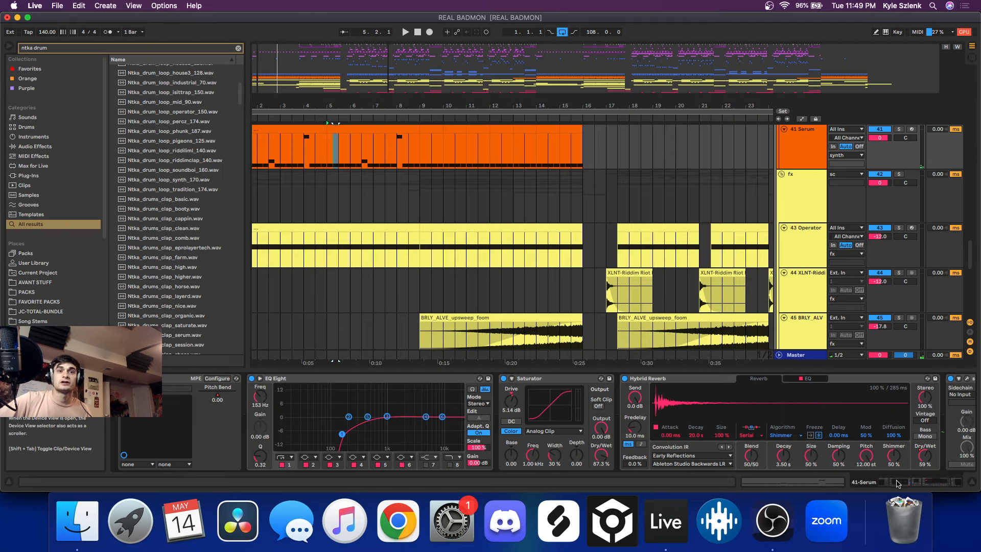
# Select the 40 Vital clip spanning bars 1 to 9 and look over the tracks around it.
pyautogui.scroll(5, 423, 245)
pyautogui.click(416, 259)
pyautogui.scroll(-6, 386, 262)
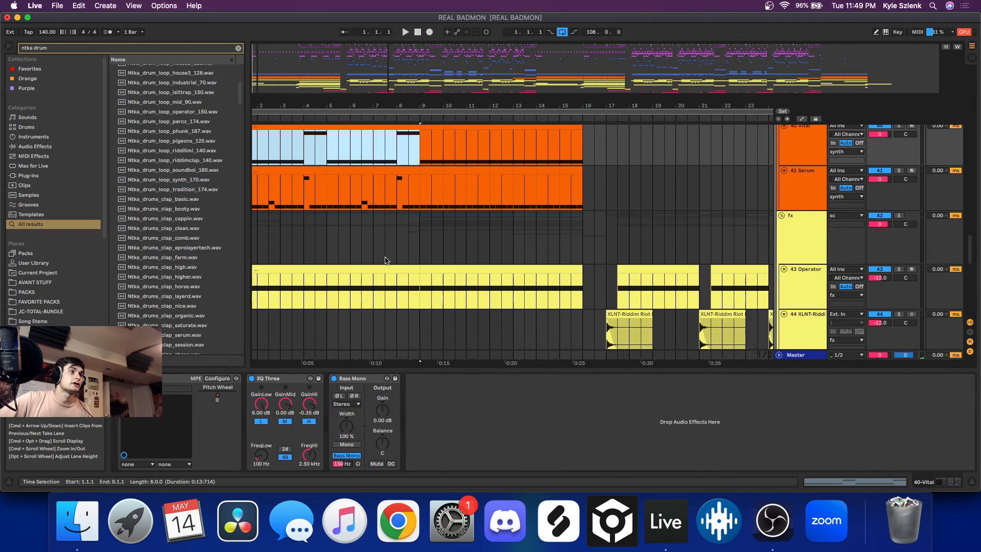
pyautogui.scroll(10, 385, 263)
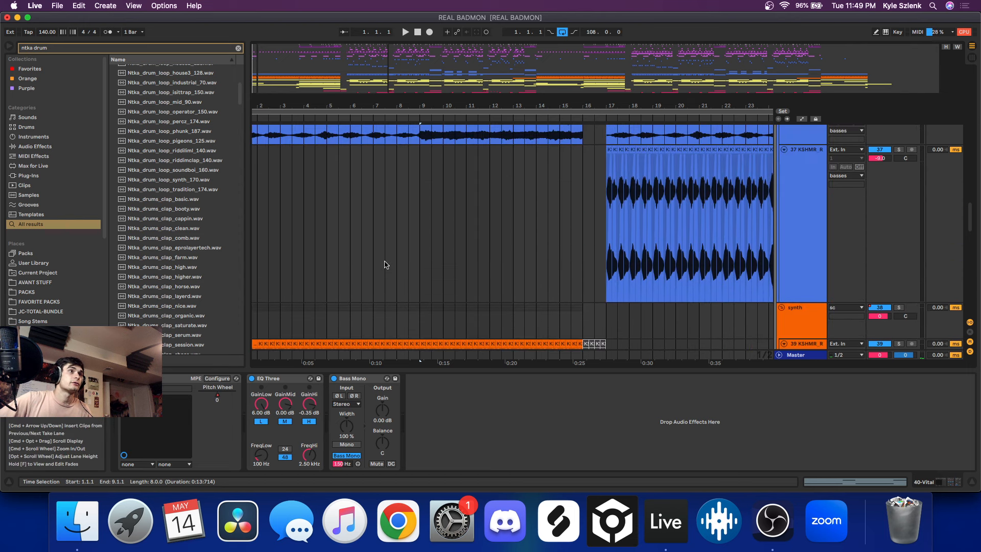
# Solo the 36 EFFIN_150 atmosphere track and play it from bar 11.
pyautogui.click(534, 224)
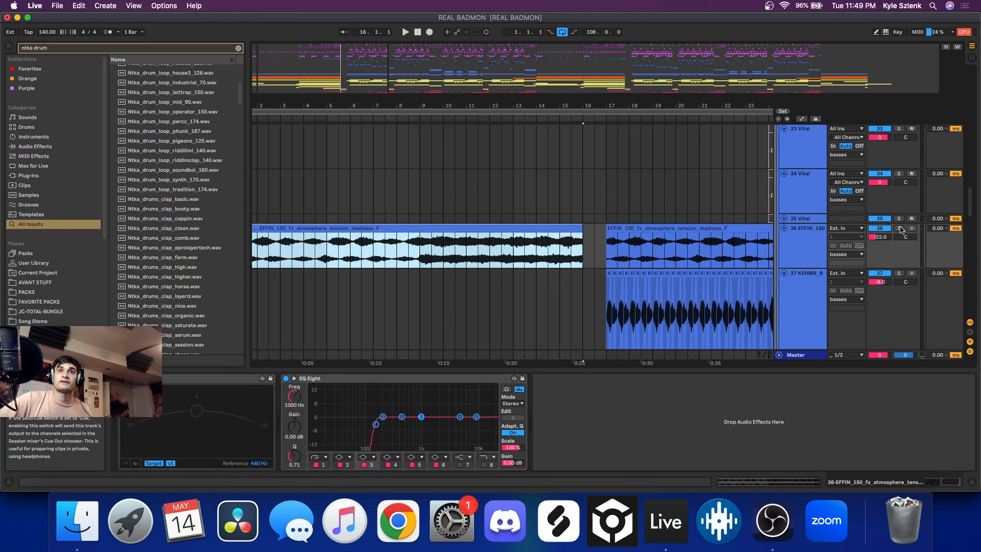
pyautogui.click(901, 230)
pyautogui.click(480, 247)
pyautogui.press('space')
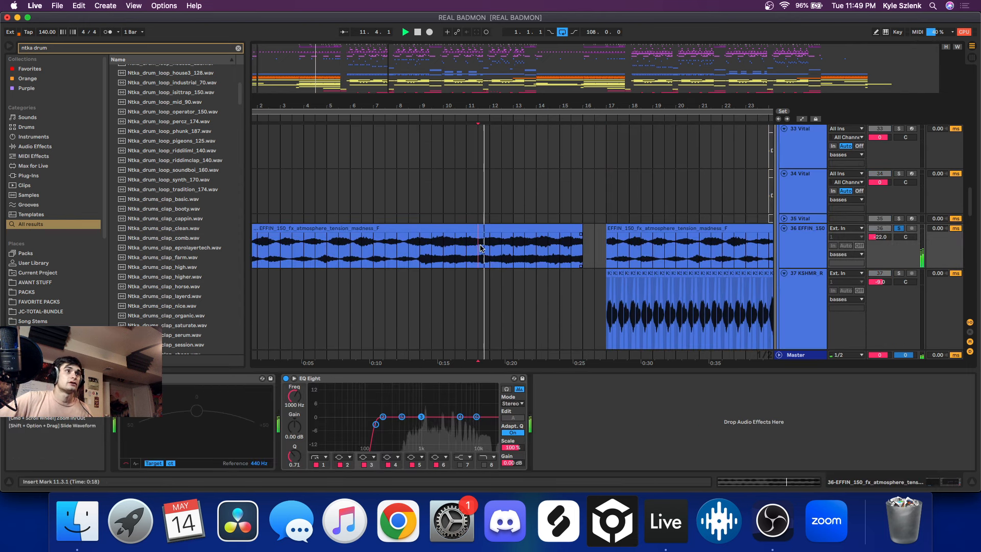
# Play the 36 EFFIN_150 atmosphere clips from bar 1 and bar 17, then unsolo the track and stop playback.
pyautogui.scroll(-5, 480, 248)
pyautogui.click(329, 227)
pyautogui.click(462, 229)
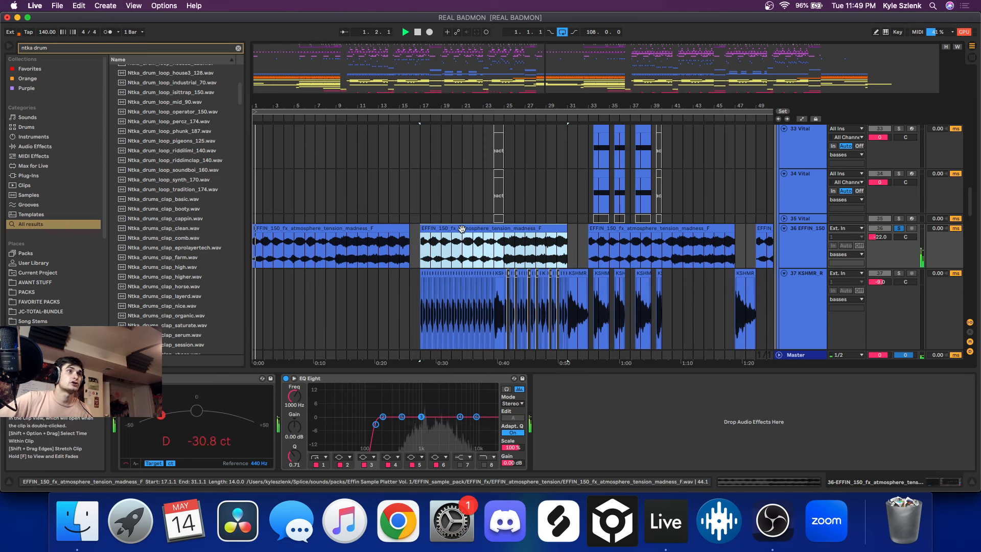
pyautogui.click(900, 229)
pyautogui.press('space')
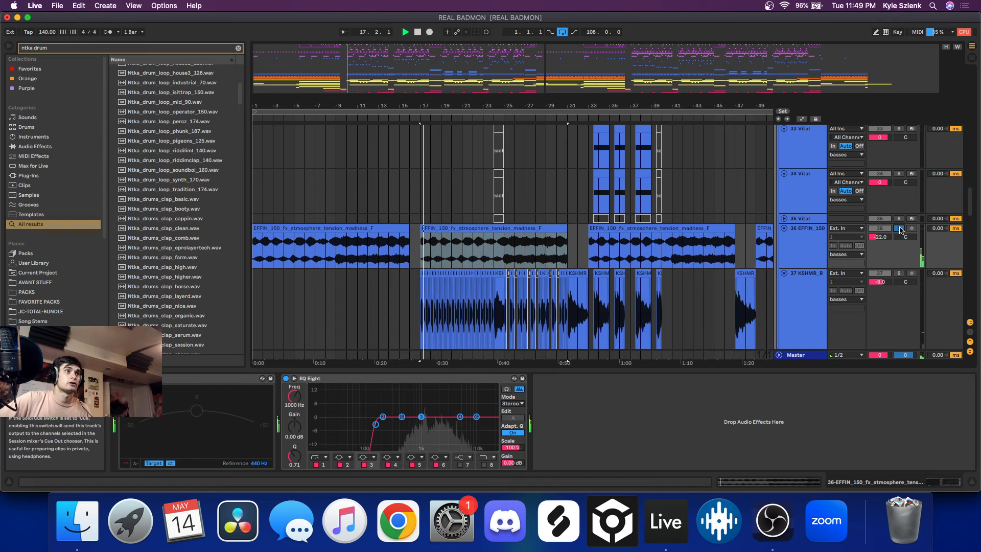
# Look over the drum, bass, synth and fx tracks and select the 40 Vital clip spanning bars 1 to 9.
pyautogui.scroll(5, 470, 242)
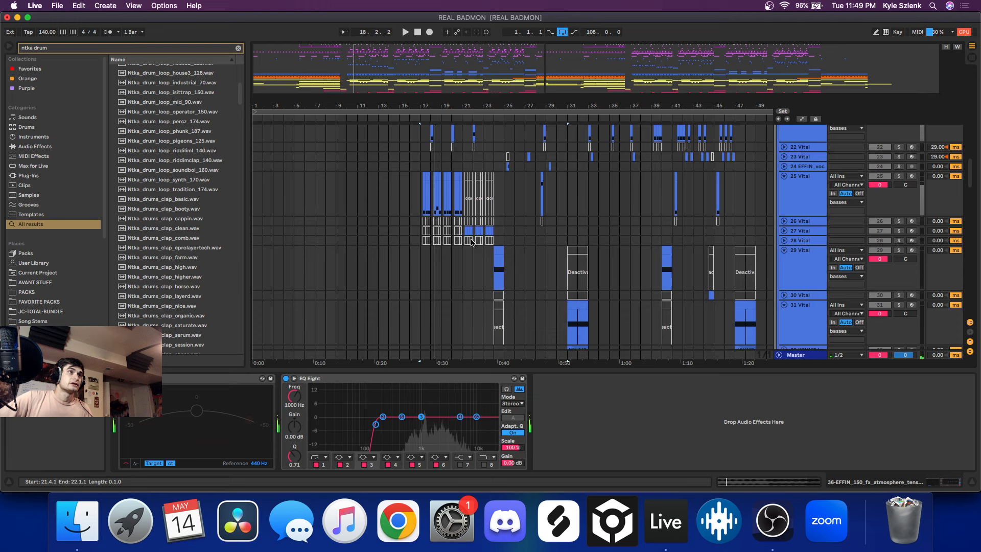
pyautogui.scroll(5, 471, 240)
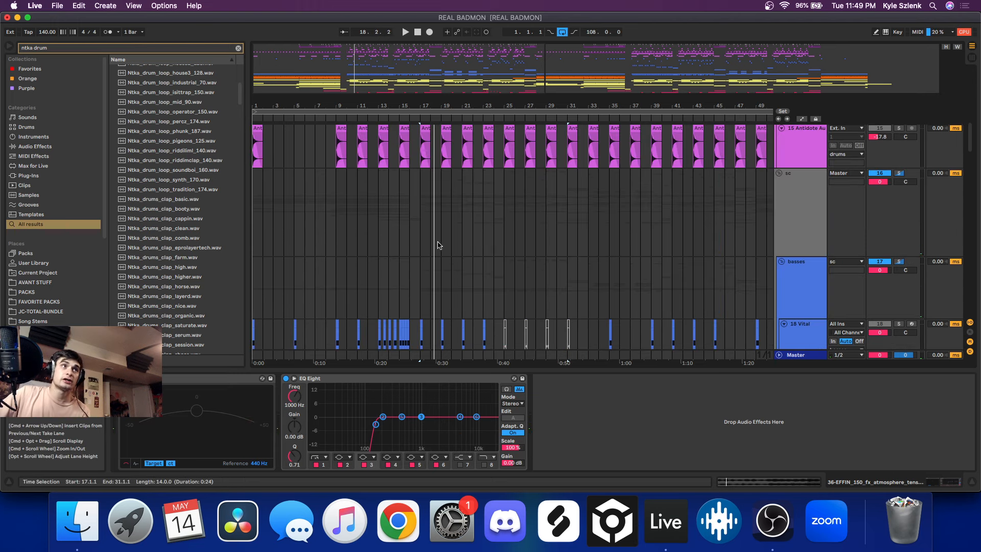
pyautogui.scroll(-15, 437, 245)
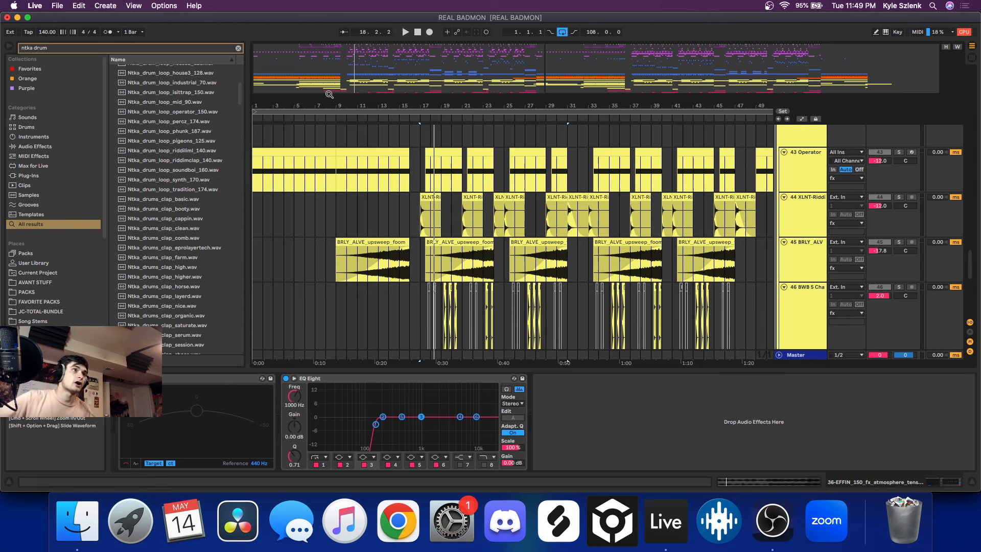
pyautogui.scroll(3, 312, 198)
pyautogui.scroll(2, 299, 204)
pyautogui.scroll(5, 317, 214)
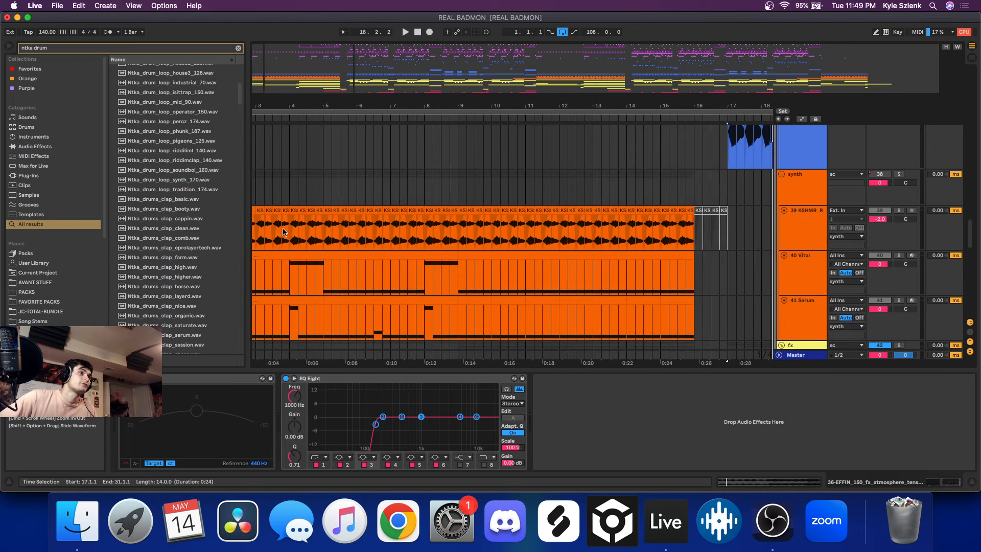
pyautogui.scroll(-5, 351, 233)
pyautogui.scroll(4, 382, 234)
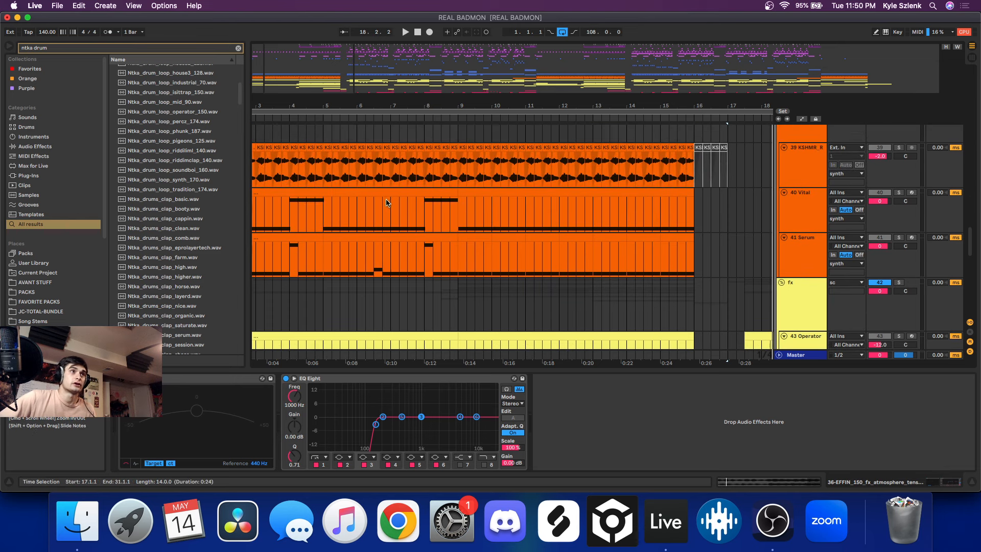
pyautogui.click(385, 214)
pyautogui.scroll(-3, 386, 213)
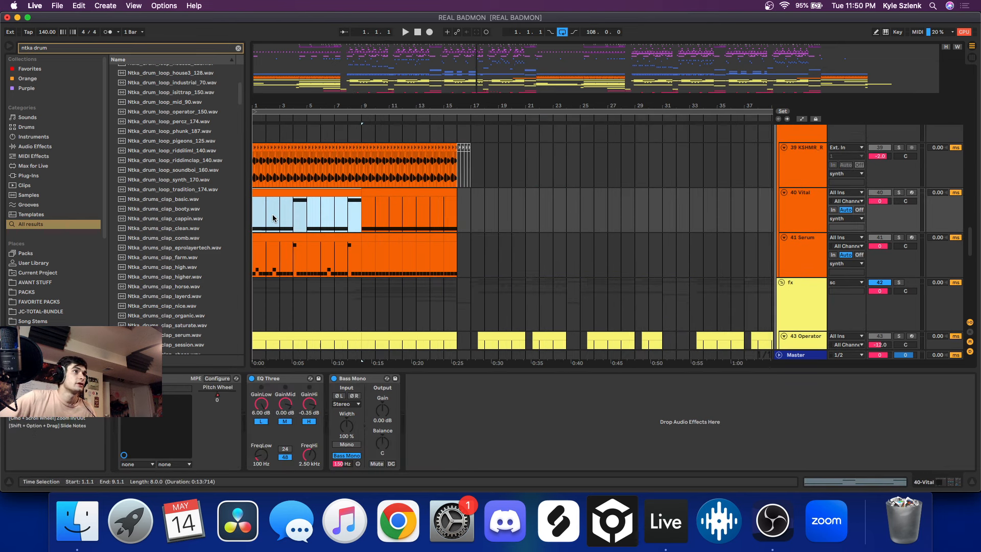
# Solo the 43 Operator track and play its clips from bar 1 and from bar 9.
pyautogui.scroll(5, 273, 213)
pyautogui.scroll(-6, 463, 206)
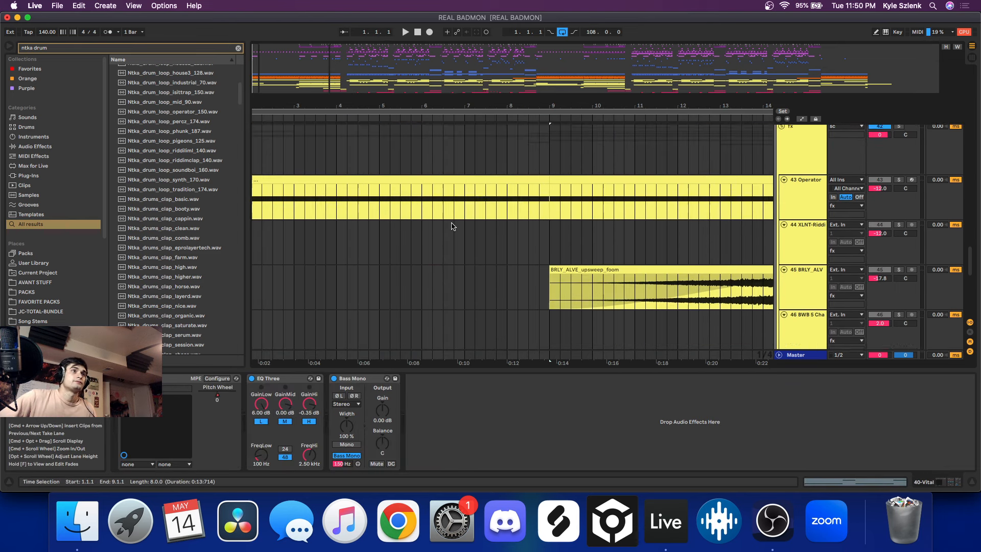
pyautogui.scroll(2, 453, 225)
pyautogui.click(467, 207)
pyautogui.click(898, 208)
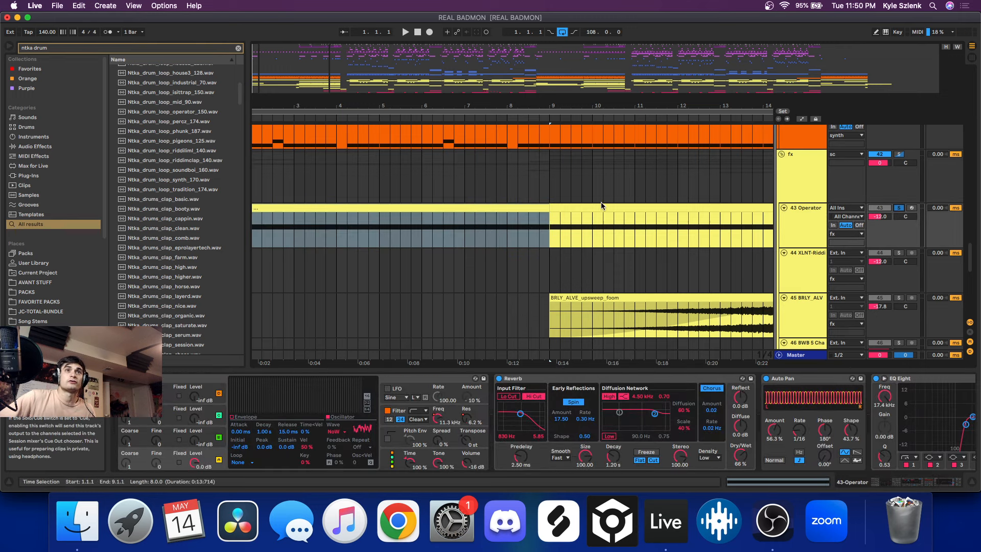
pyautogui.scroll(-10, 406, 219)
pyautogui.click(291, 206)
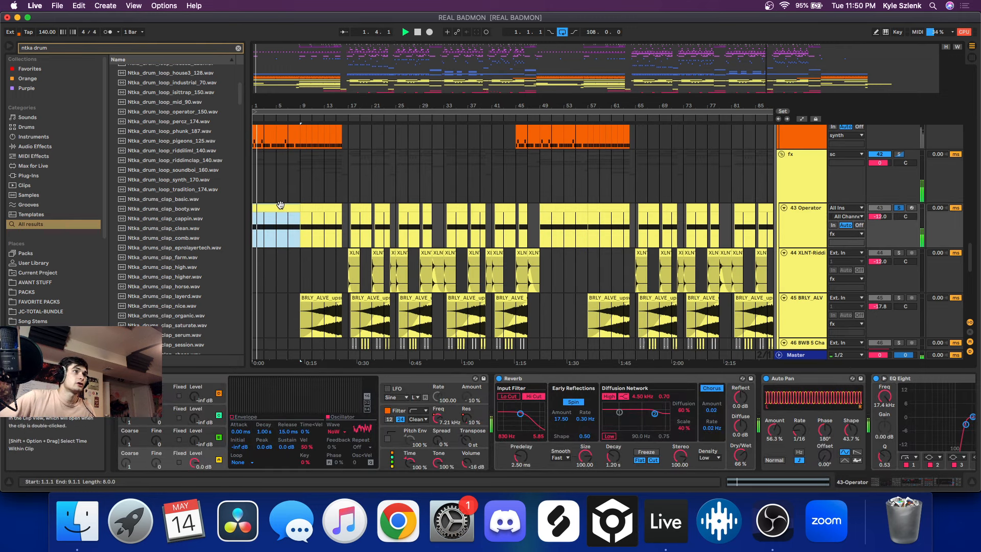
pyautogui.click(312, 206)
# Solo the 49 DACK_16BAR_RISER track to hear the riser, then stop playback and view the vox tracks.
pyautogui.scroll(-3, 904, 278)
pyautogui.scroll(-2, 904, 278)
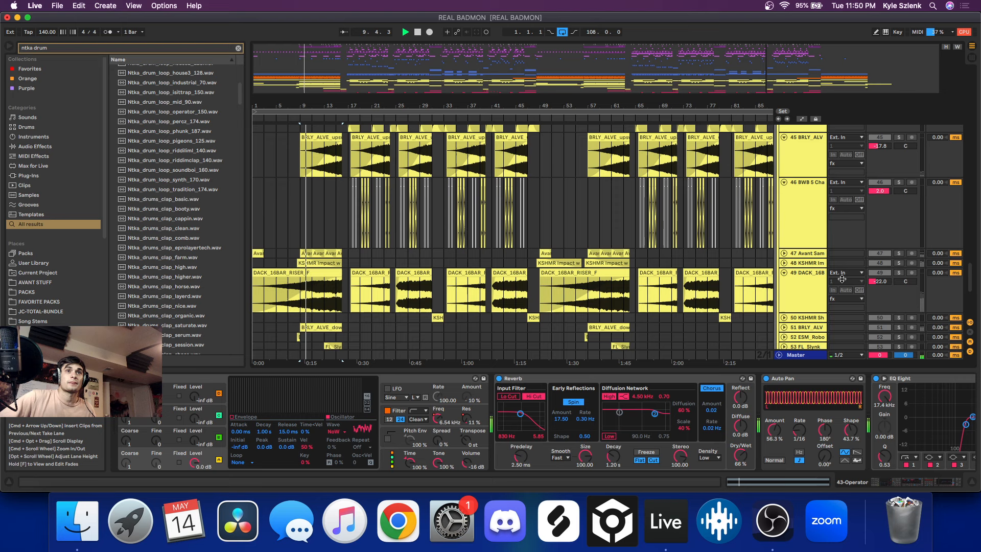
pyautogui.scroll(-5, 420, 248)
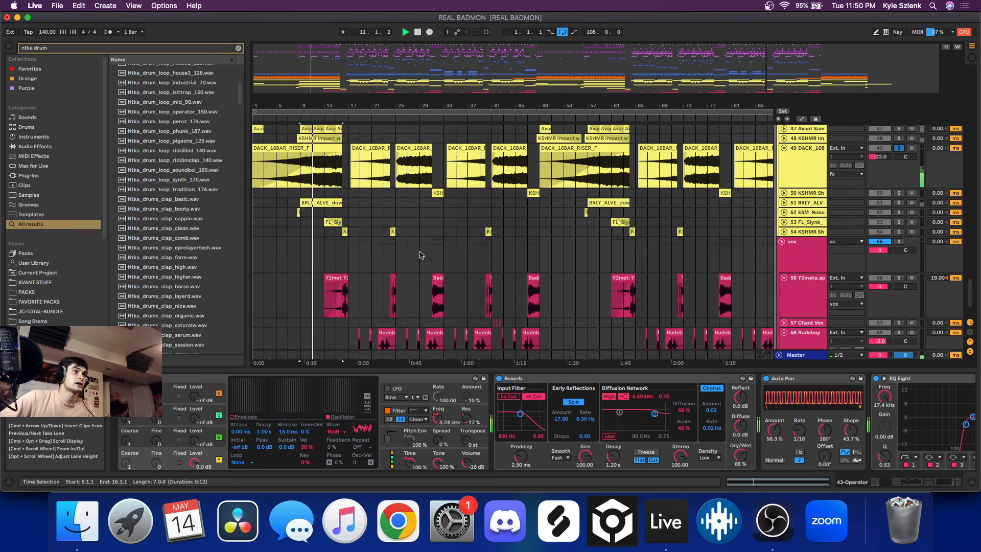
pyautogui.scroll(-1, 340, 262)
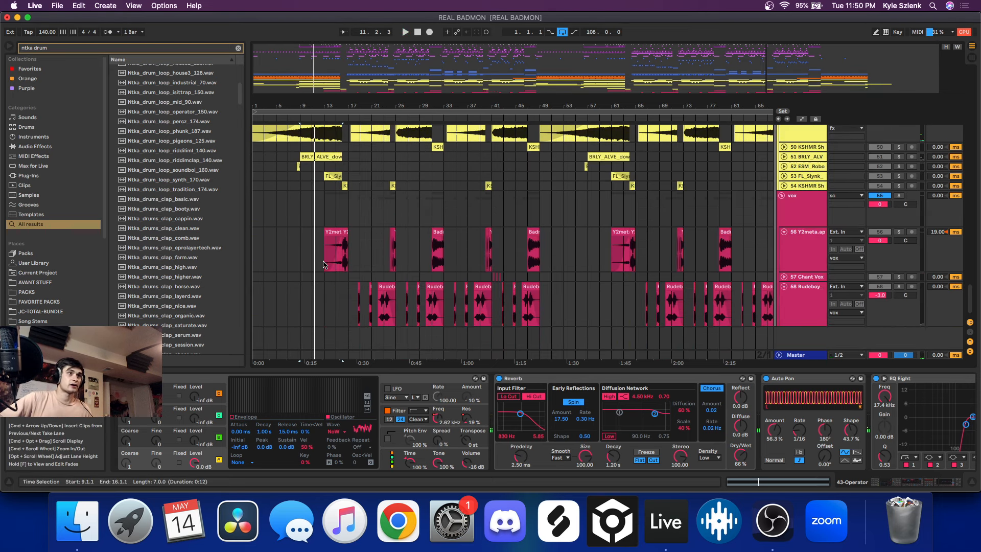
# Fold the synth group and the 37 KSHMR, 36 EFFIN_150, 34 Vital and 33 Vital tracks.
pyautogui.scroll(3, 438, 222)
pyautogui.scroll(8, 438, 223)
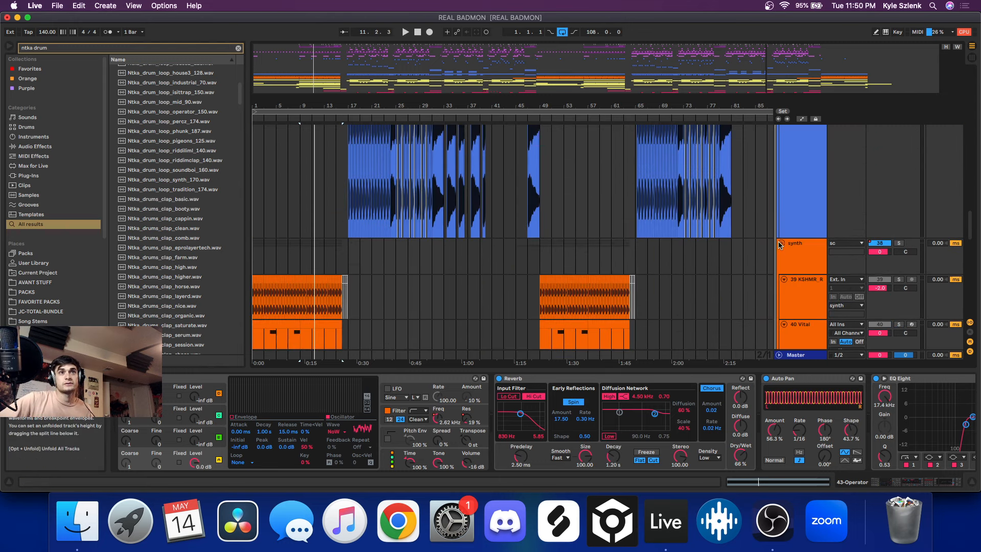
pyautogui.scroll(3, 778, 239)
pyautogui.click(787, 209)
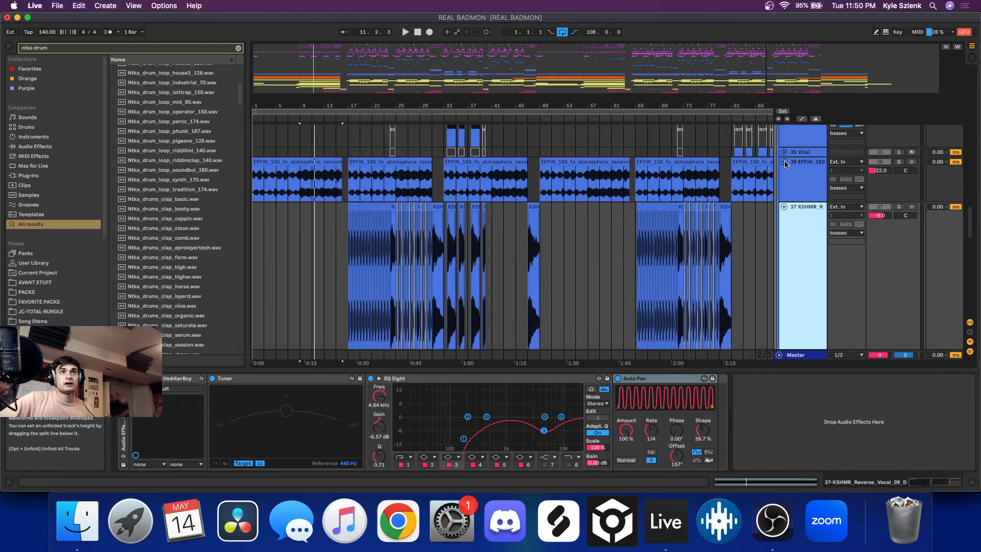
pyautogui.click(784, 161)
pyautogui.click(785, 172)
pyautogui.click(784, 192)
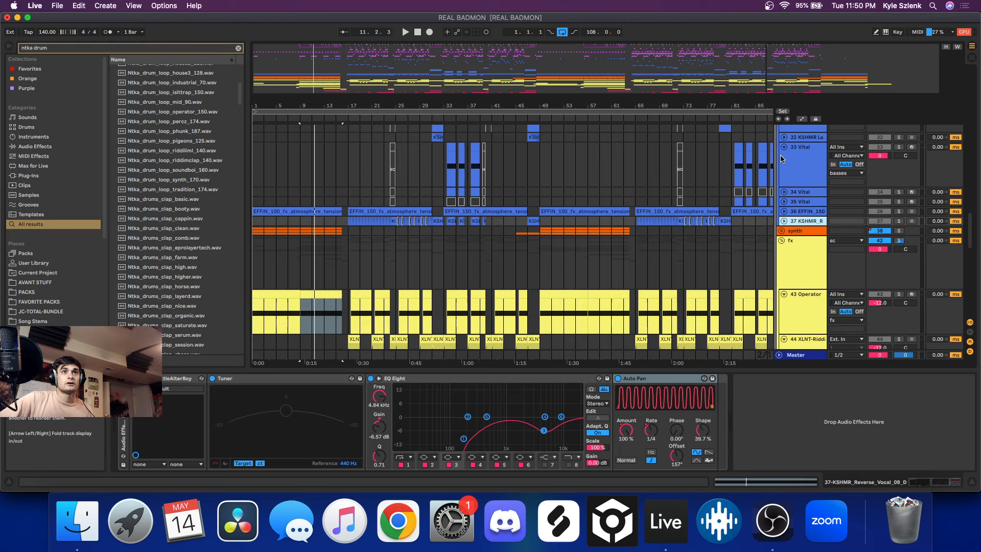
pyautogui.click(783, 147)
# Fold the expanded 29, 25, 21 and 31 Vital tracks in the basses group.
pyautogui.scroll(5, 788, 176)
pyautogui.click(784, 203)
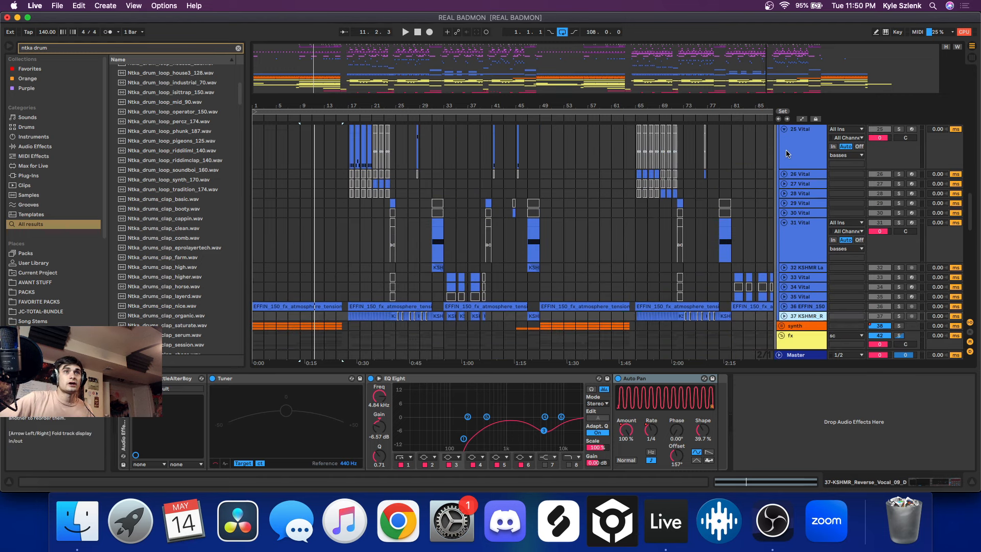
pyautogui.scroll(4, 788, 204)
pyautogui.click(783, 215)
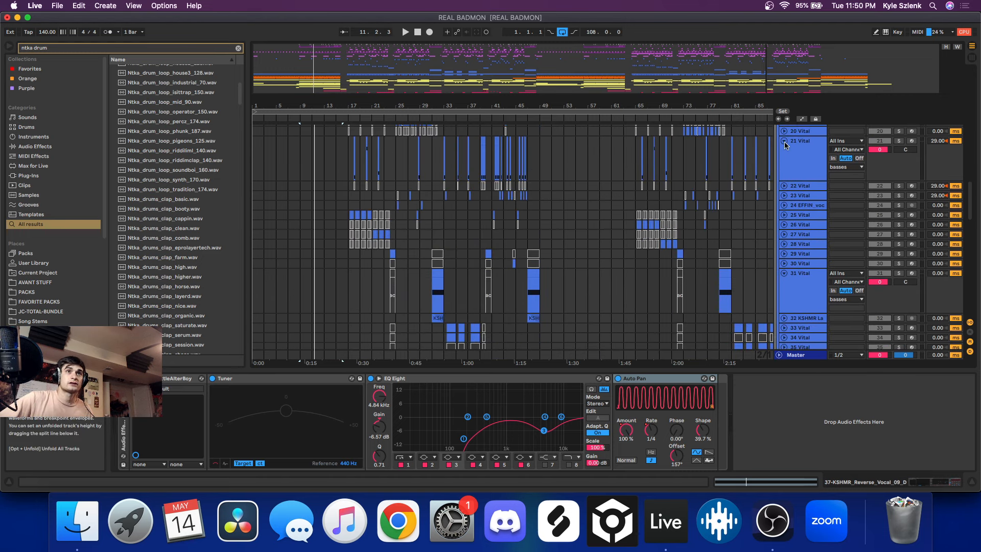
pyautogui.click(784, 142)
pyautogui.click(784, 238)
pyautogui.scroll(-4, 569, 244)
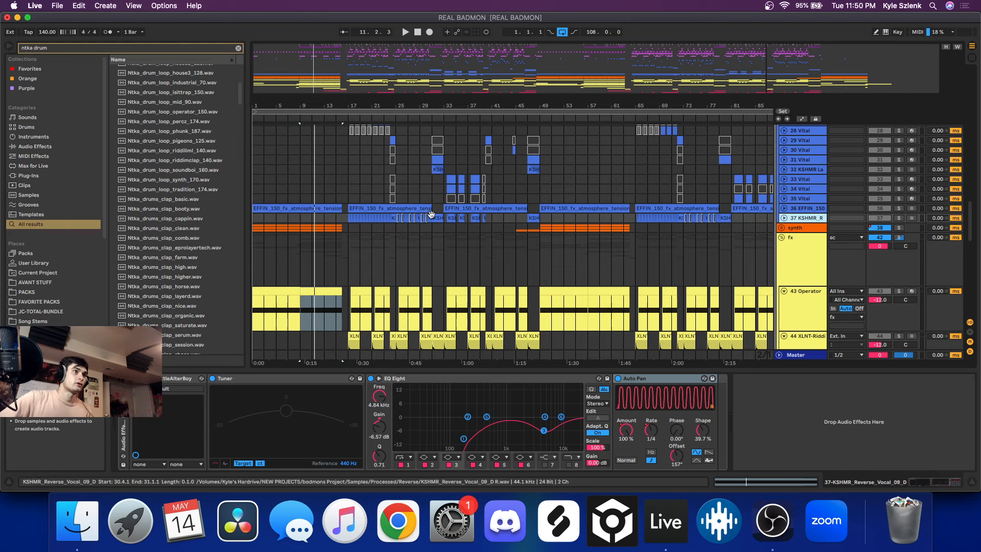
pyautogui.scroll(5, 426, 187)
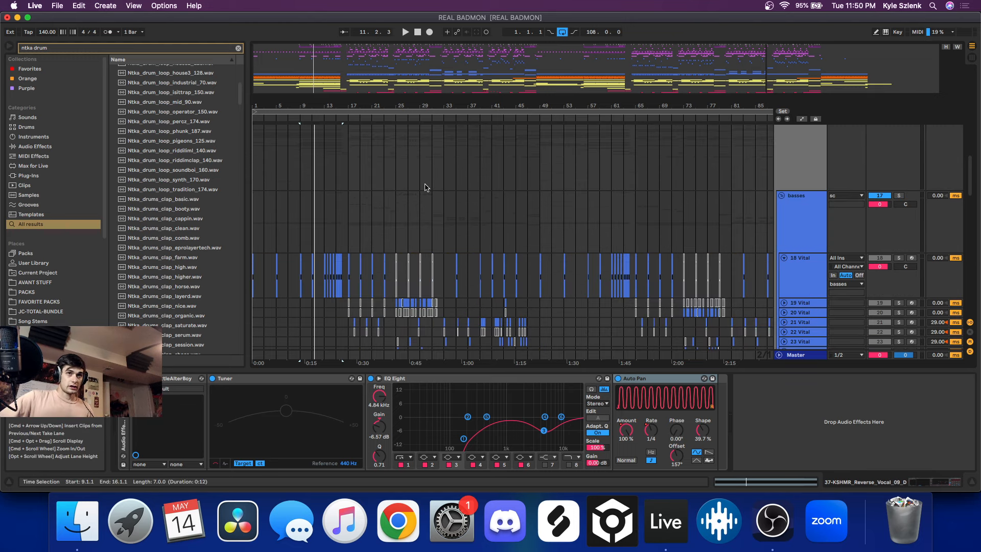
pyautogui.scroll(-3, 478, 194)
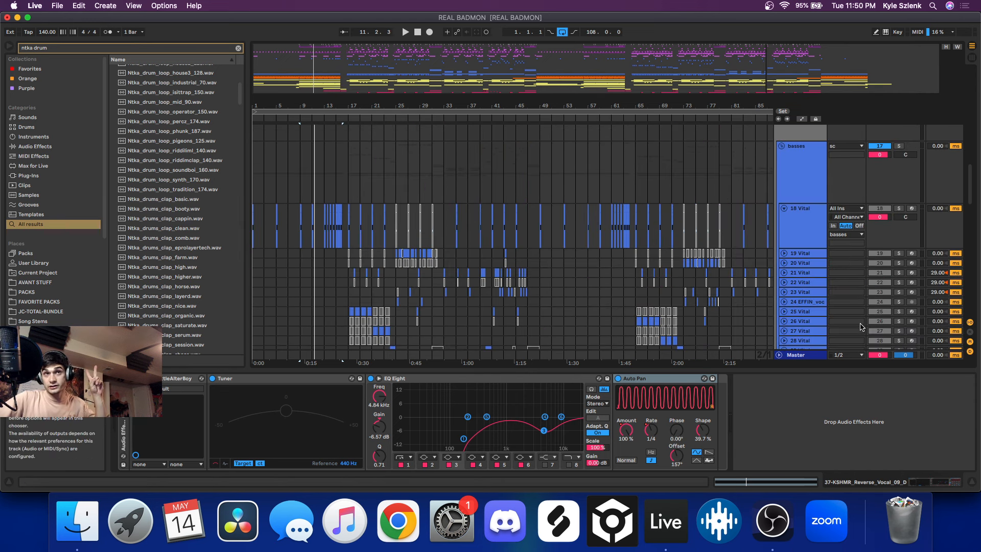
pyautogui.click(771, 521)
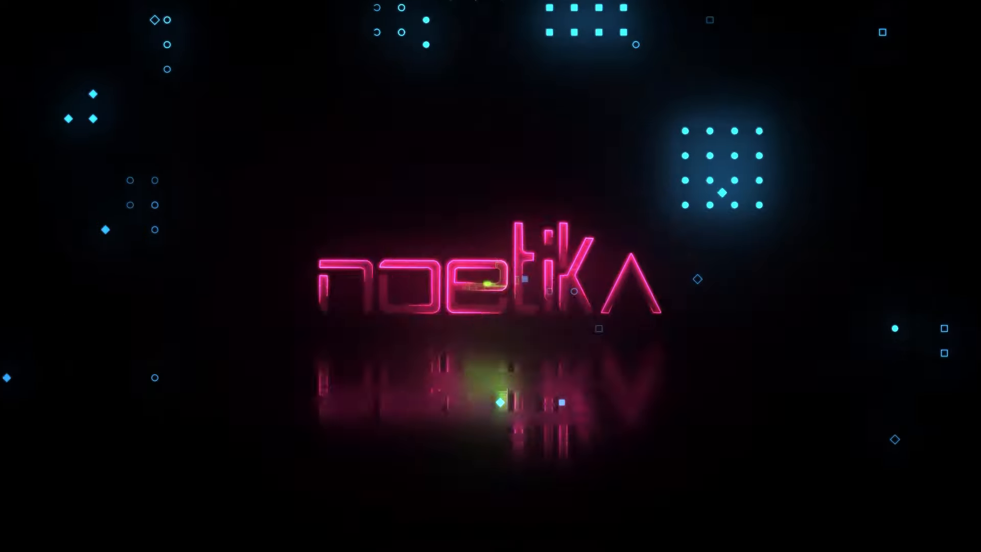